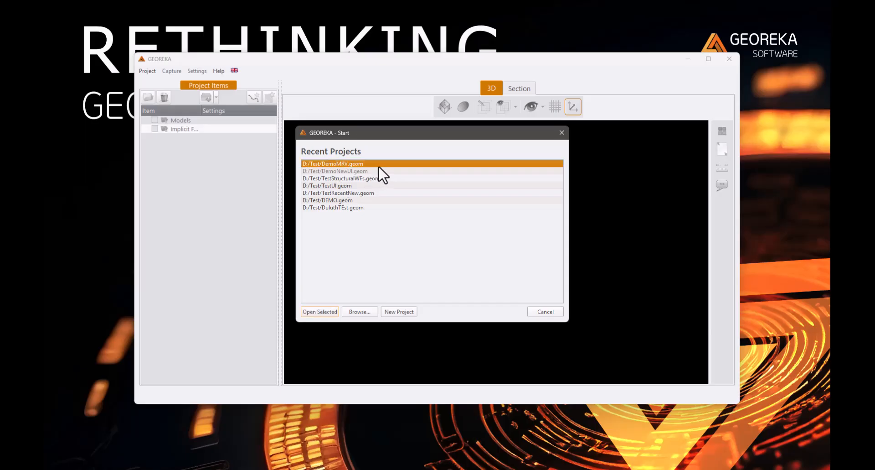
Step: Create a new project named DemoMRV in the Test folder and maximize the project window
left_click(371, 171)
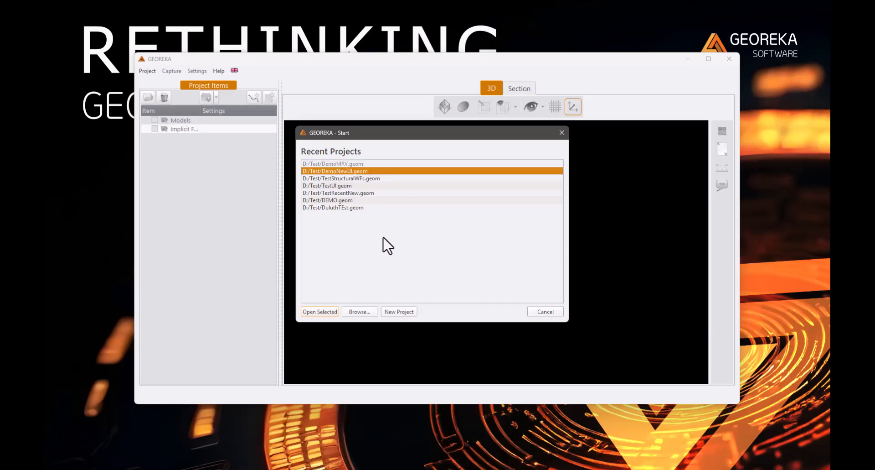
left_click(330, 163)
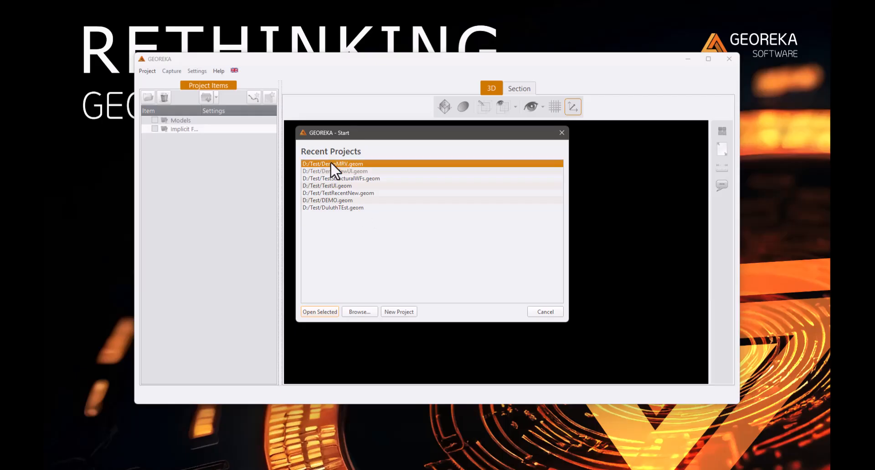
left_click(402, 311)
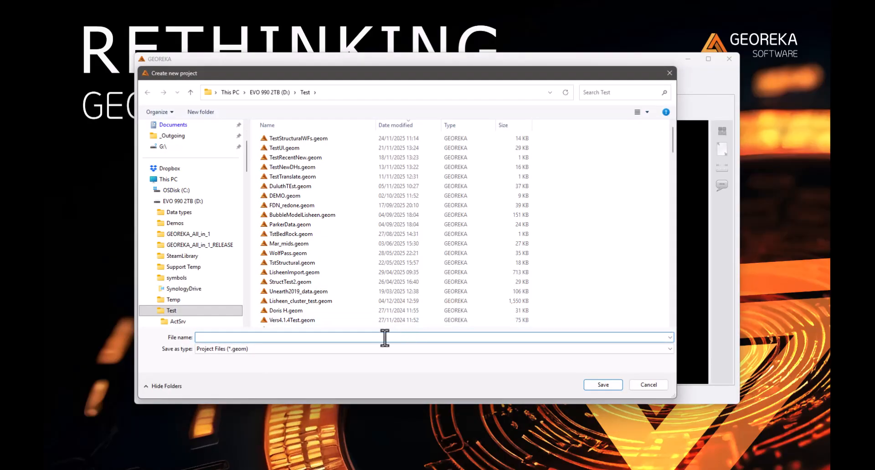
type("De")
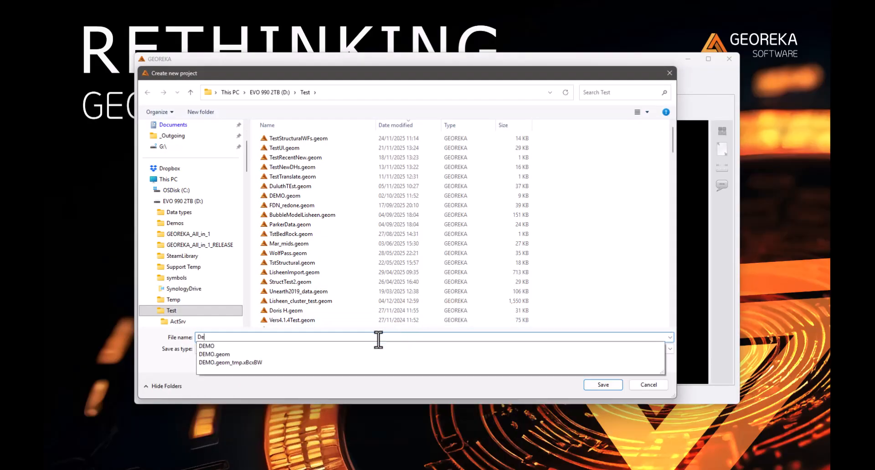
type("moMRV")
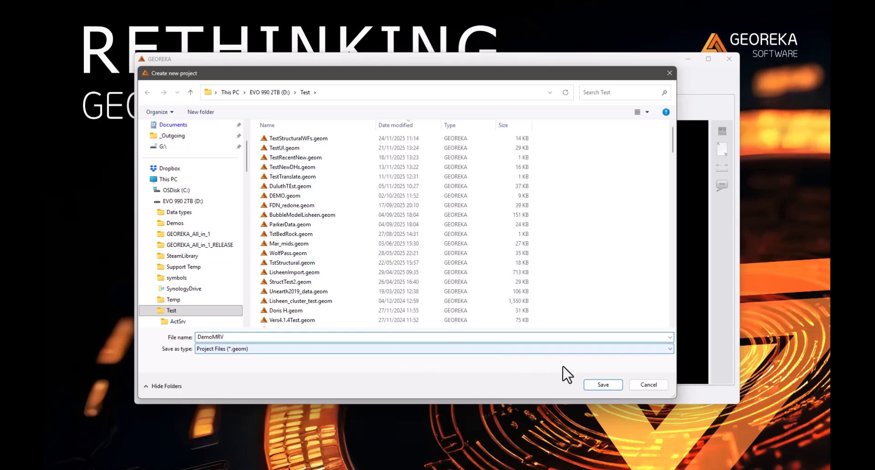
left_click(604, 385)
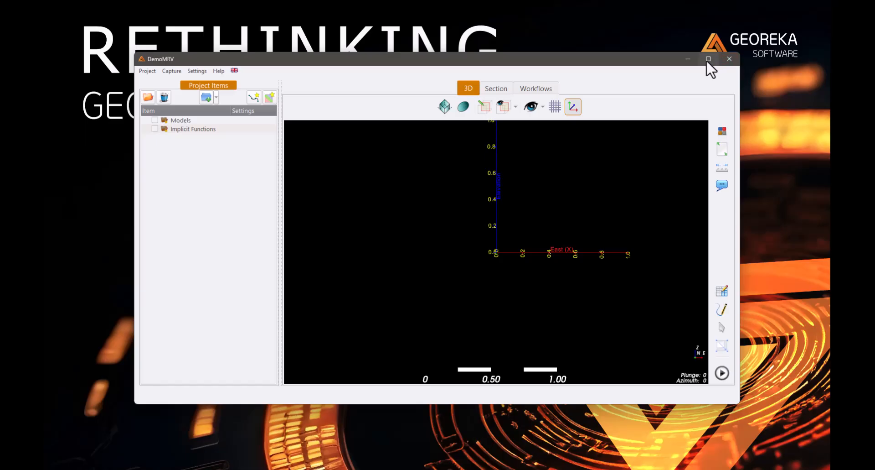
mouse_move(707, 61)
left_click(754, 143)
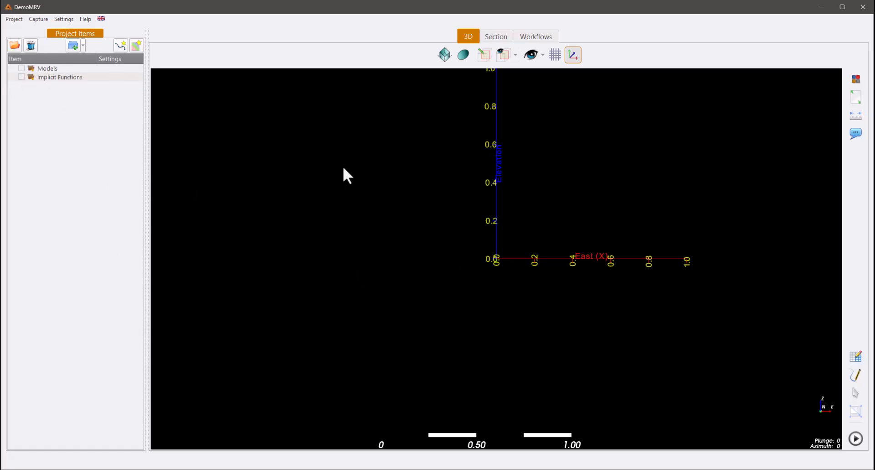
Step: Start a CSV drill log import using collar.csv from the MRV folder as the comma-delimited collar file with headers
left_click_drag(343, 167, 476, 258)
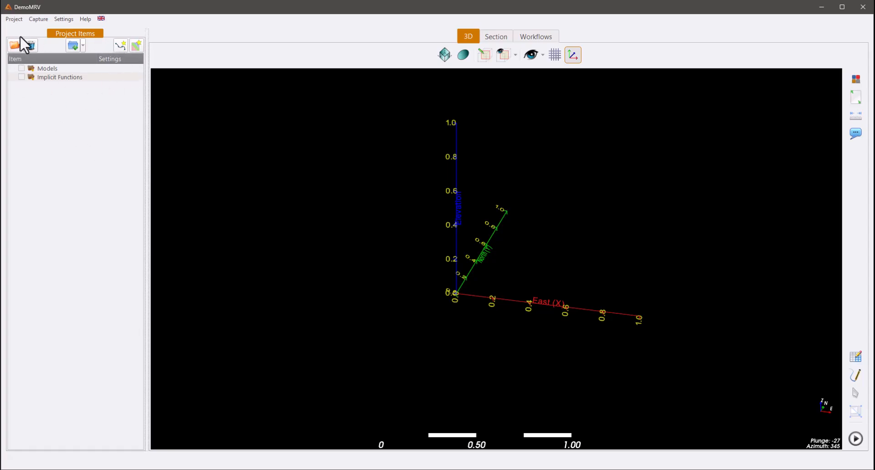
left_click(81, 46)
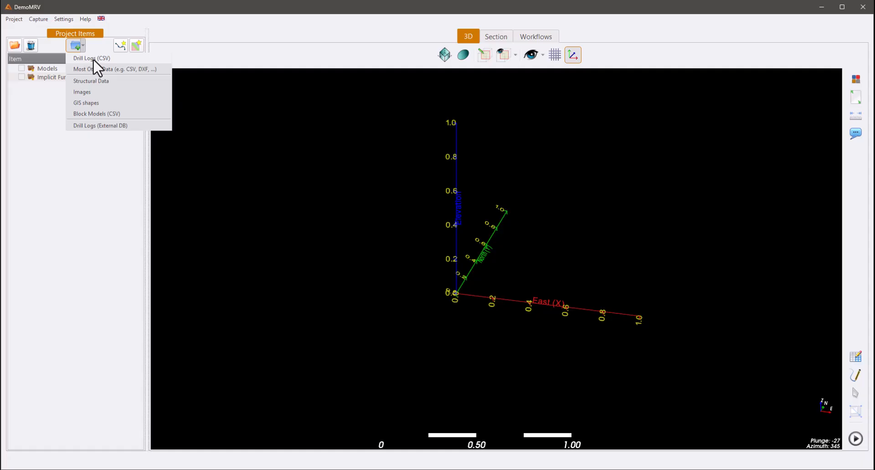
left_click(92, 58)
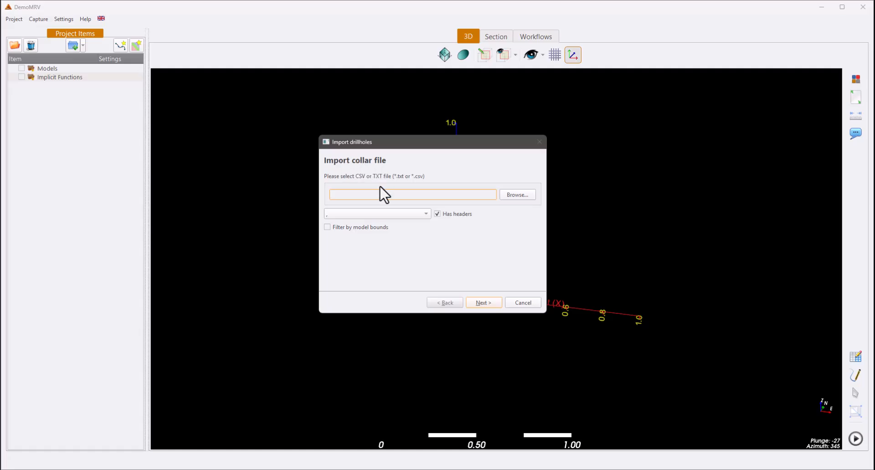
left_click(517, 195)
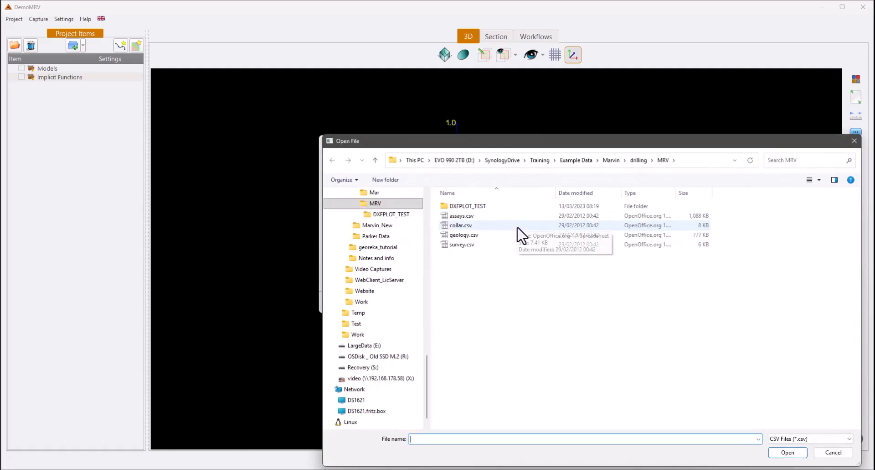
double_click(461, 225)
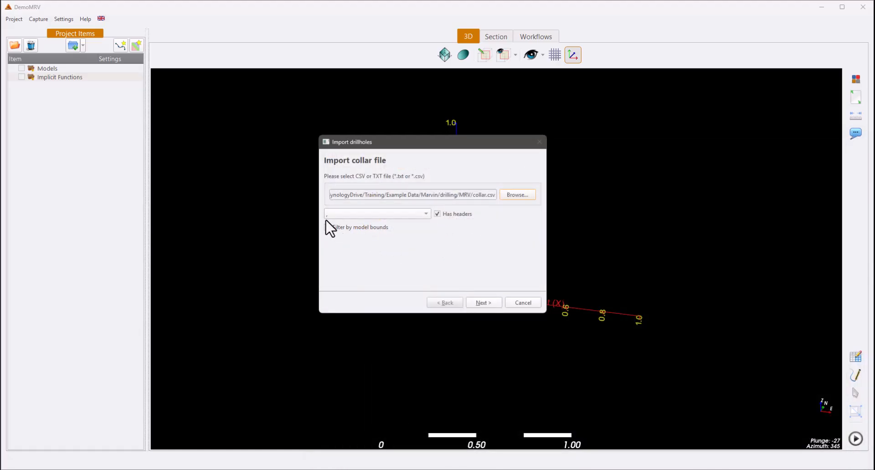
left_click(382, 217)
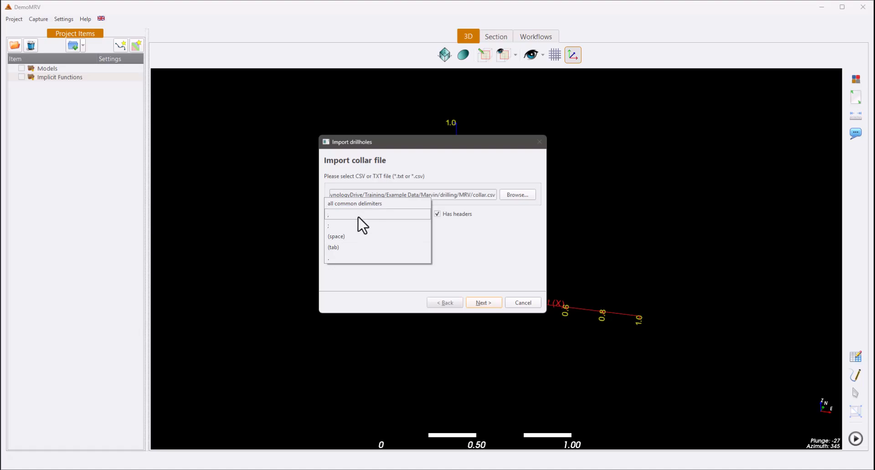
left_click(429, 214)
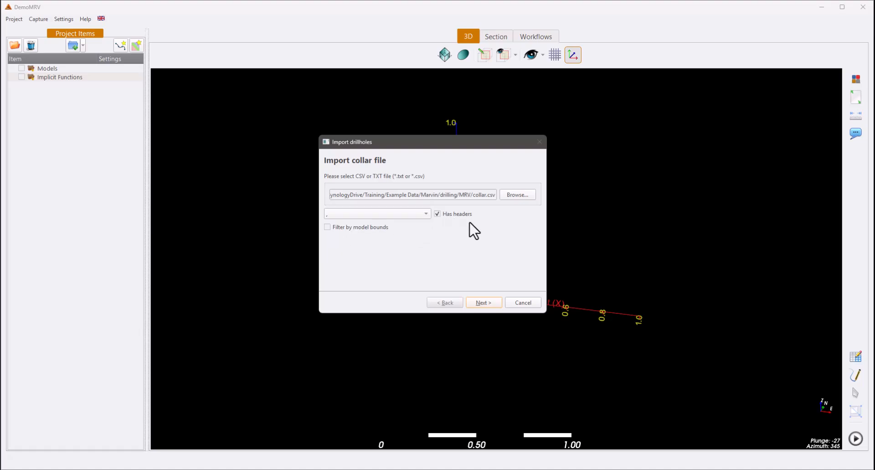
left_click(484, 302)
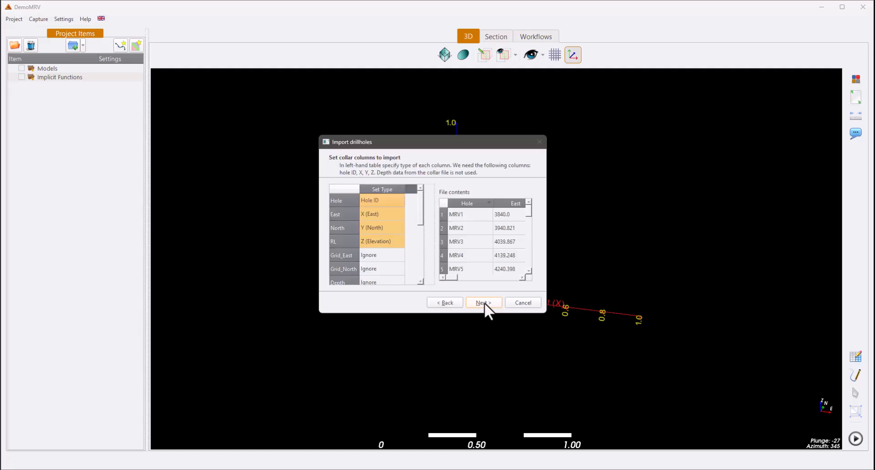
Step: Review the collar columns against the file contents and accept the Hole ID, X (East), Y (North) and Z (Elevation) assignments
left_click_drag(544, 313, 708, 367)
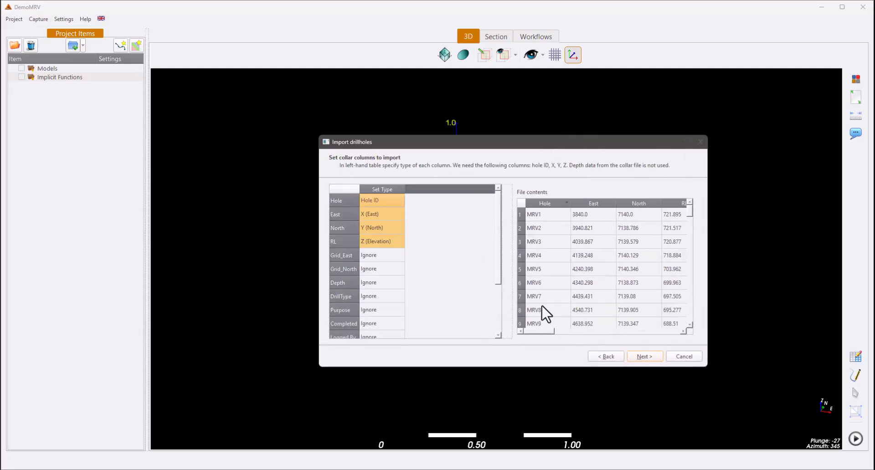
left_click_drag(506, 276, 455, 286)
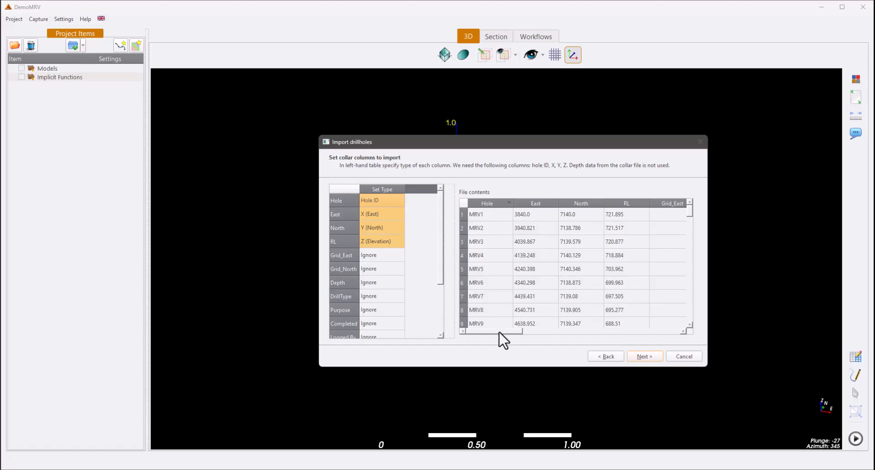
left_click_drag(503, 331, 537, 333)
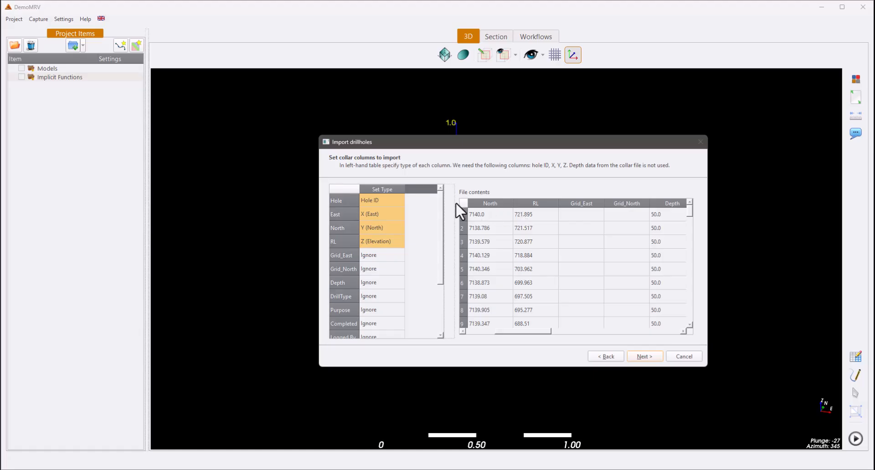
scroll(343, 290, "down", 2)
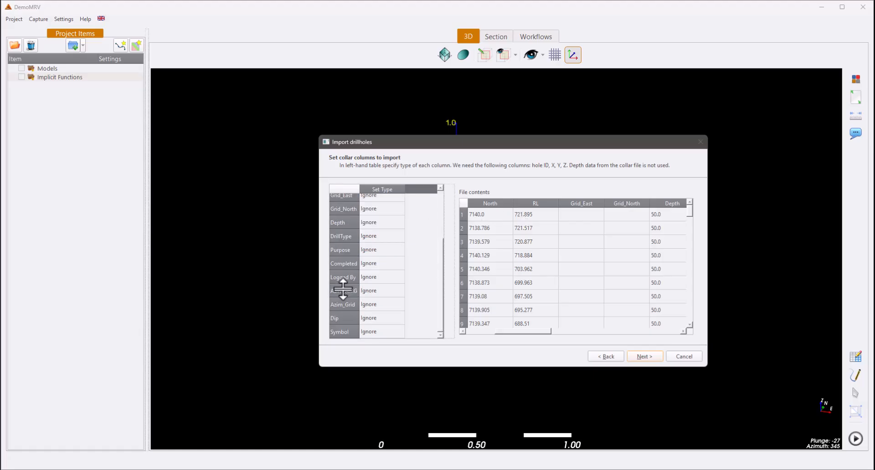
scroll(343, 285, "up", 2)
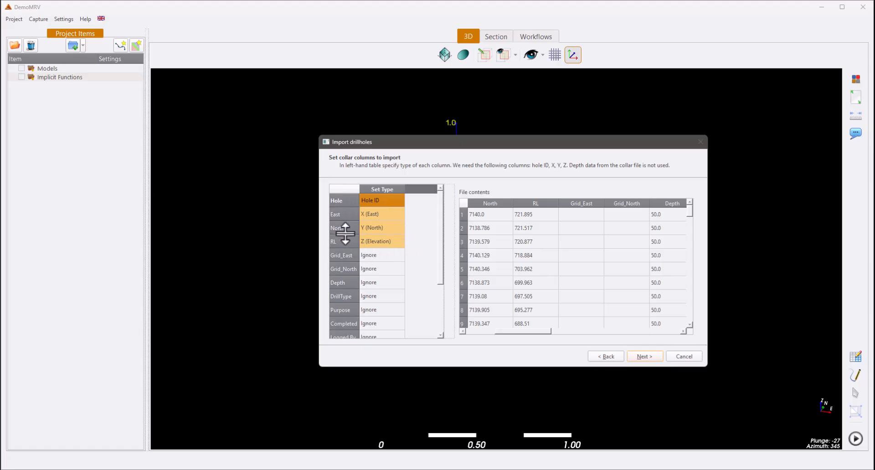
left_click(394, 242)
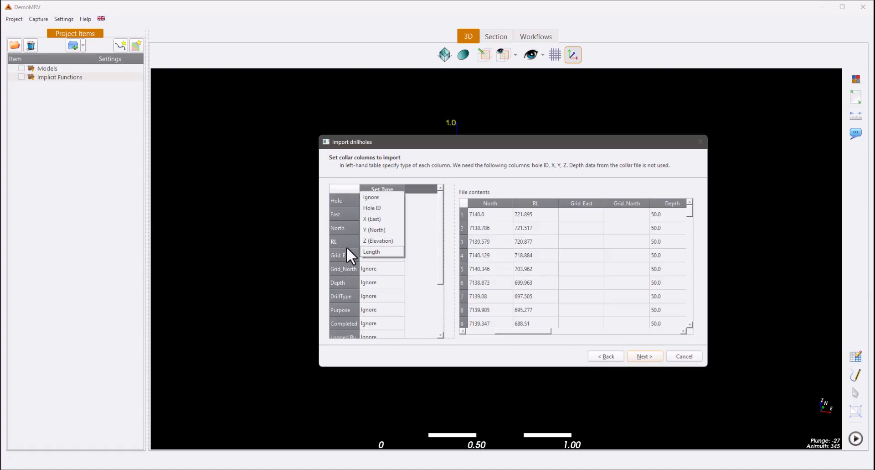
left_click(392, 259)
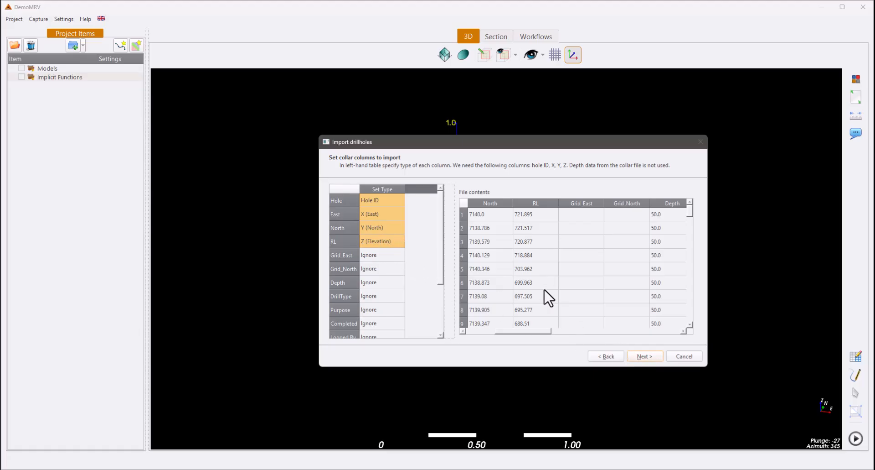
left_click(645, 356)
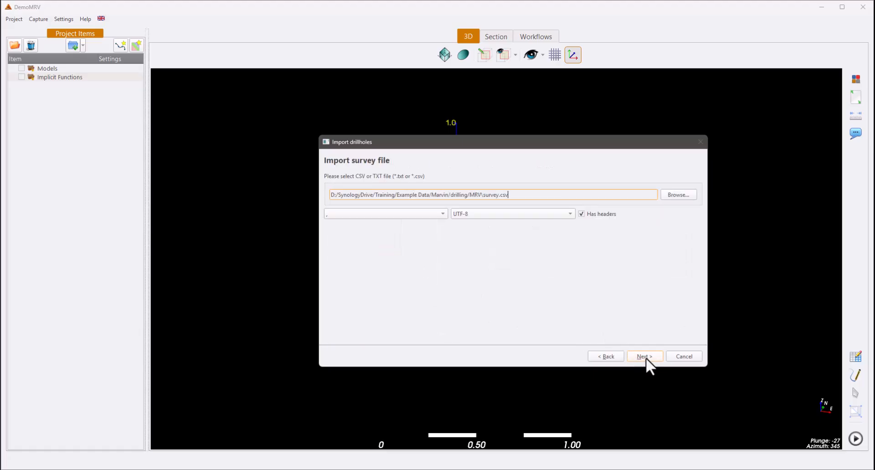
Step: Accept survey.csv as the survey file and keep its Hole ID, Survey Depth, Azimuth and Dip column assignments
double_click(488, 195)
left_click(644, 356)
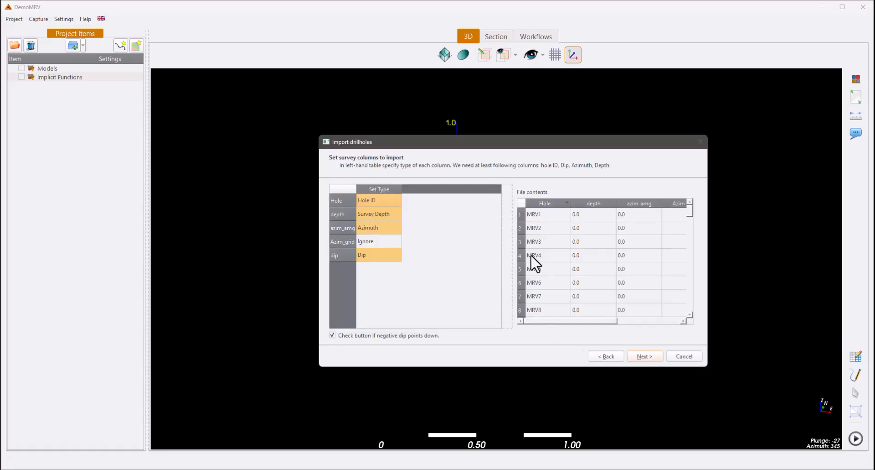
left_click_drag(567, 322, 527, 323)
left_click(644, 356)
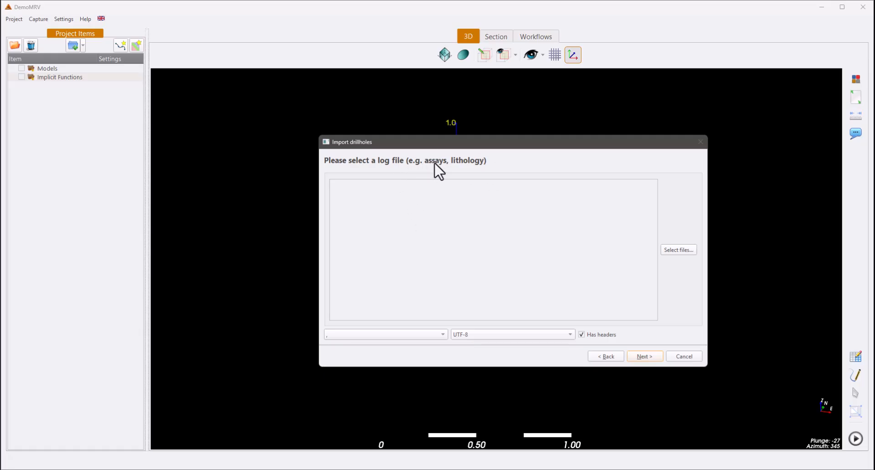
Step: Add assays.csv and geology.csv as the interval log files and continue to the assay column settings
left_click(676, 250)
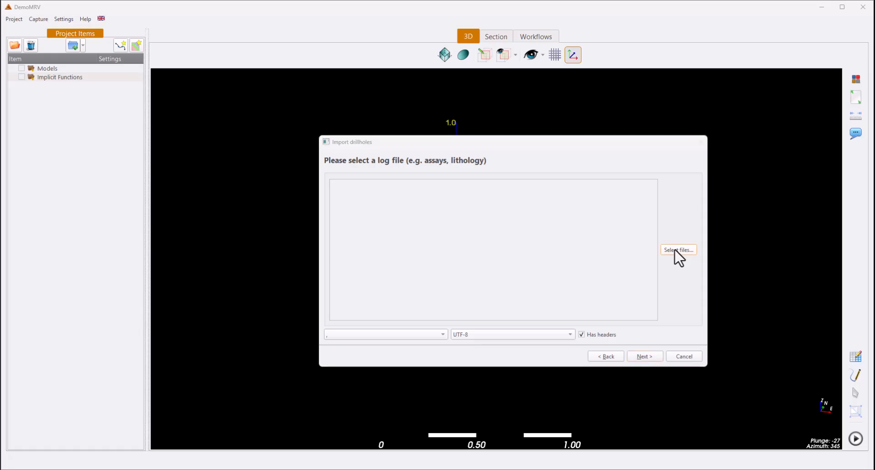
left_click(457, 235)
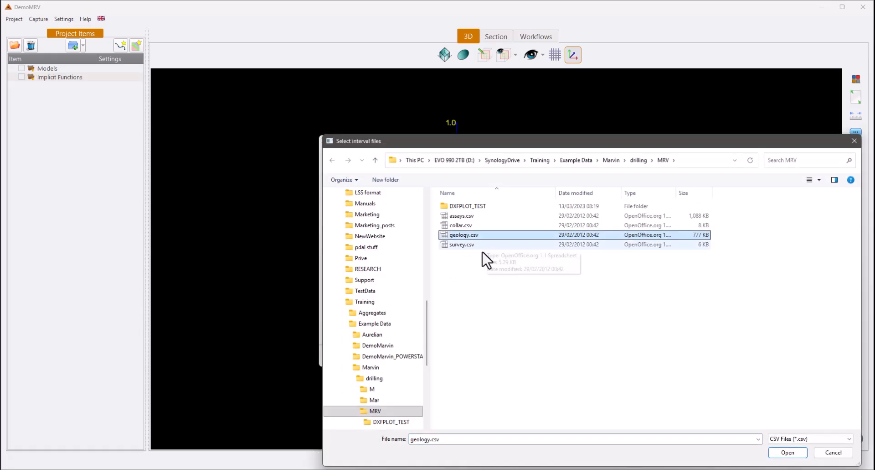
left_click(460, 216, "ctrl")
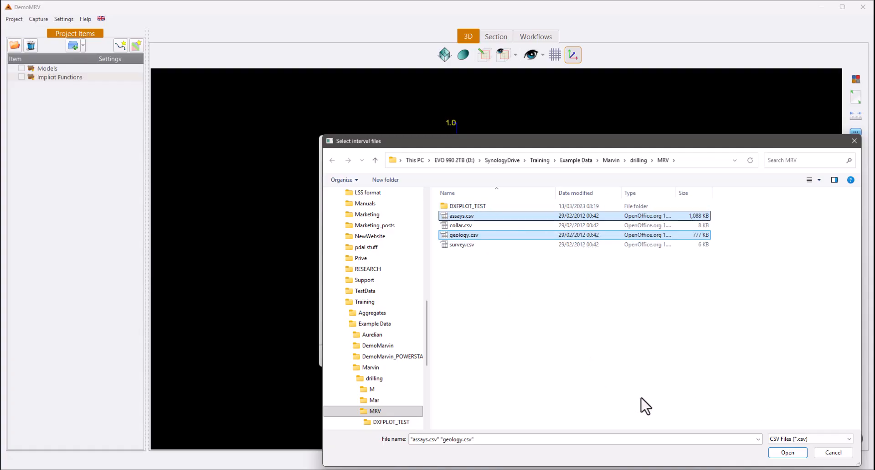
left_click(787, 452)
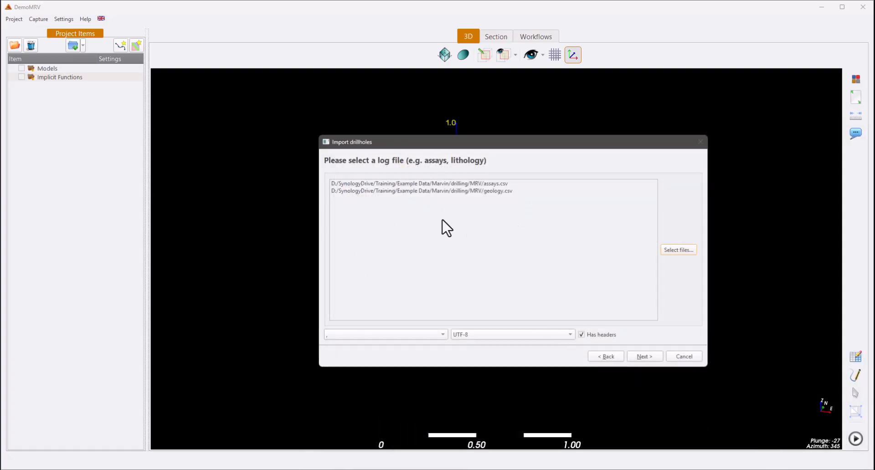
left_click(641, 357)
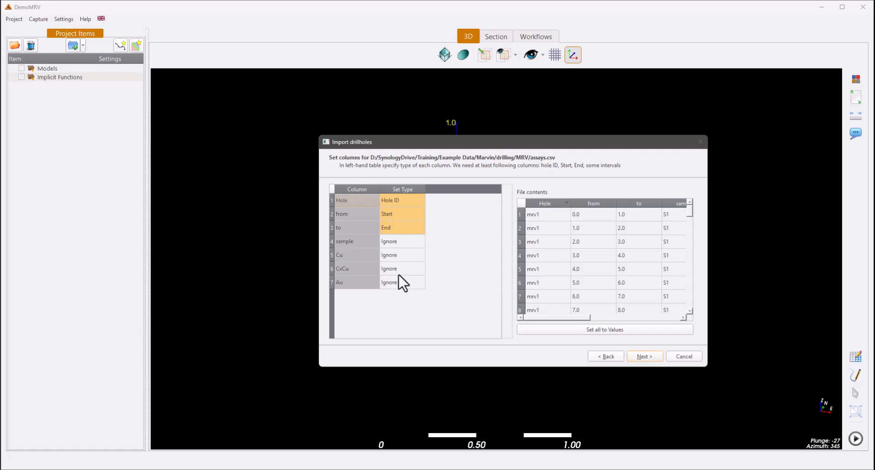
Step: Set the Cu and Au columns of assays.csv to Values and proceed to the geology.csv columns
double_click(391, 256)
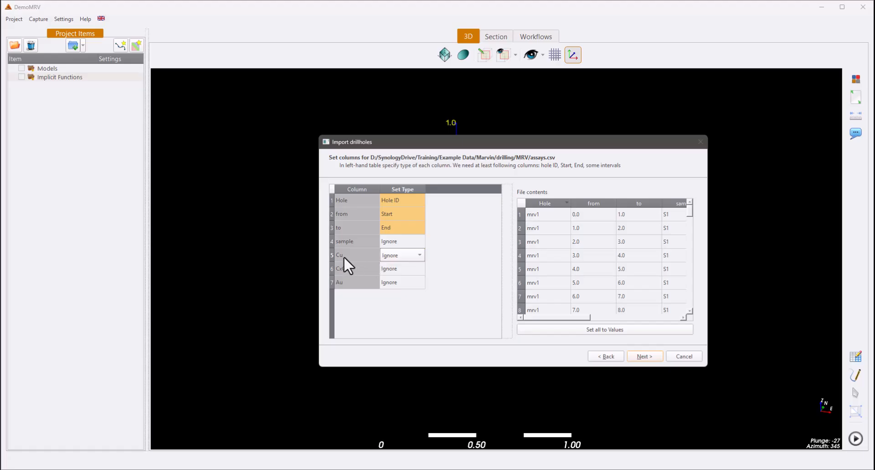
left_click(402, 255)
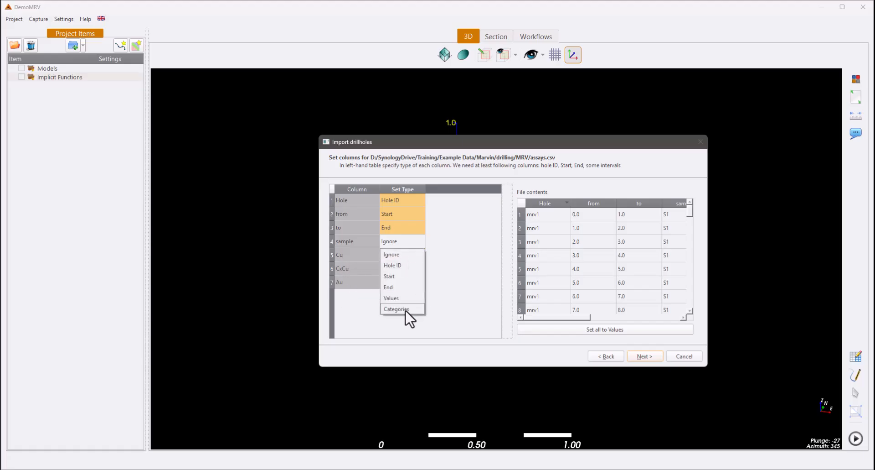
left_click(392, 297)
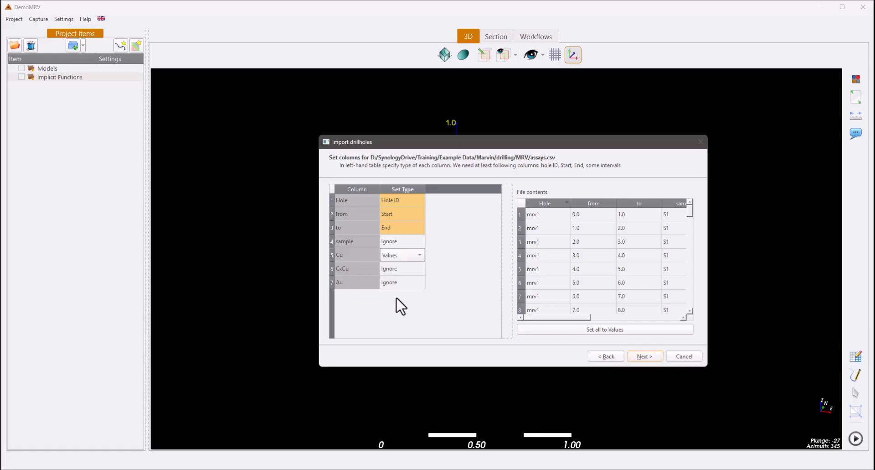
double_click(413, 284)
left_click(394, 326)
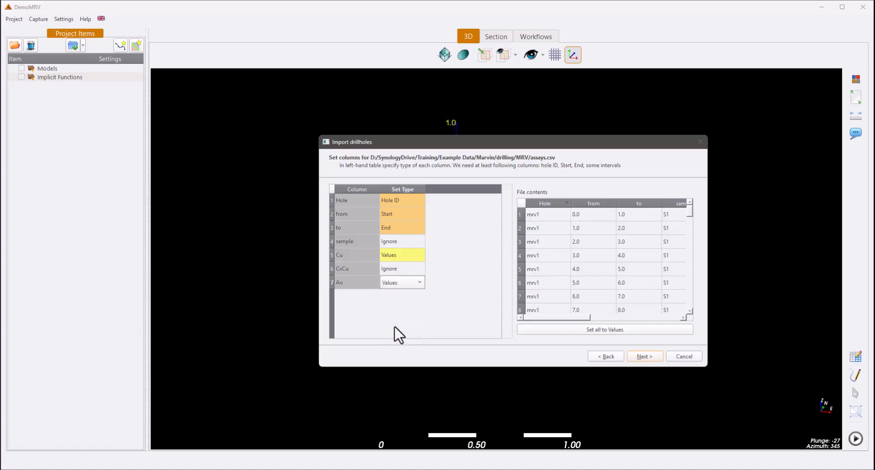
left_click(452, 321)
left_click(642, 357)
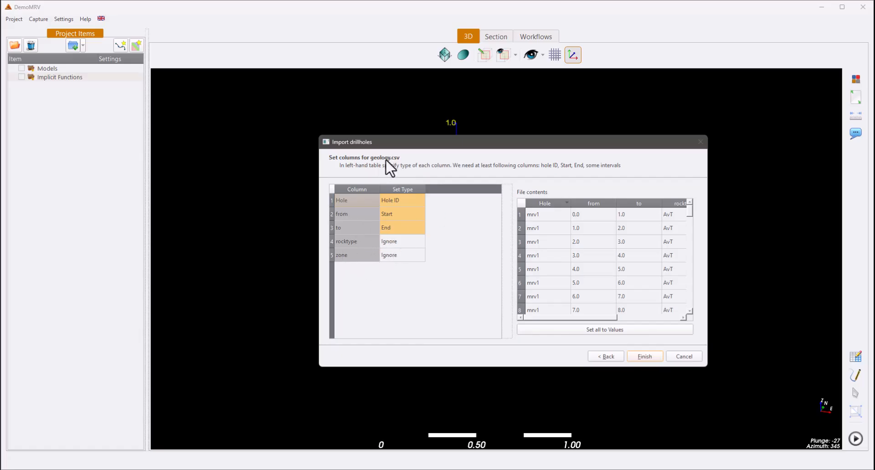
Step: Set the rocktype and zone columns of geology.csv to Categories and finish the drillhole import
left_click(404, 243)
left_click(404, 244)
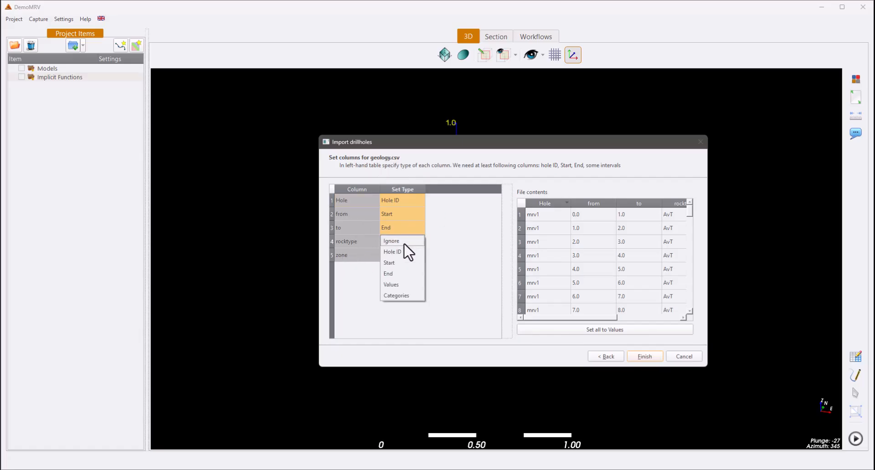
left_click(396, 296)
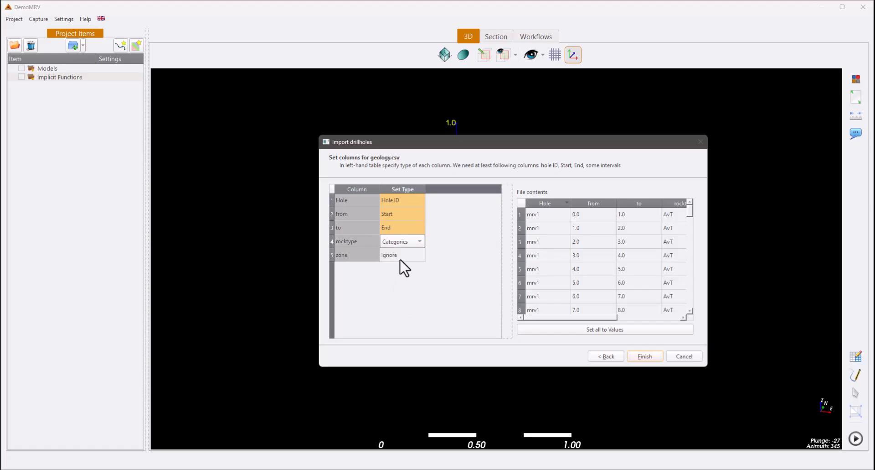
left_click(401, 255)
left_click(401, 254)
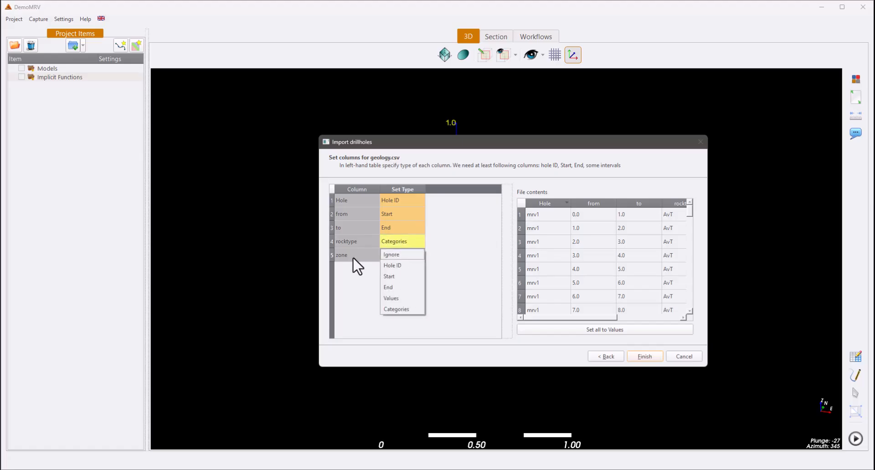
left_click(397, 310)
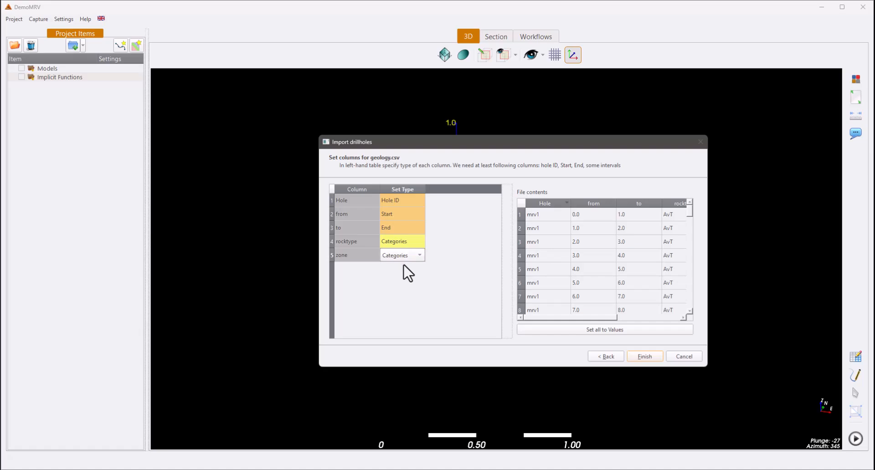
left_click(644, 356)
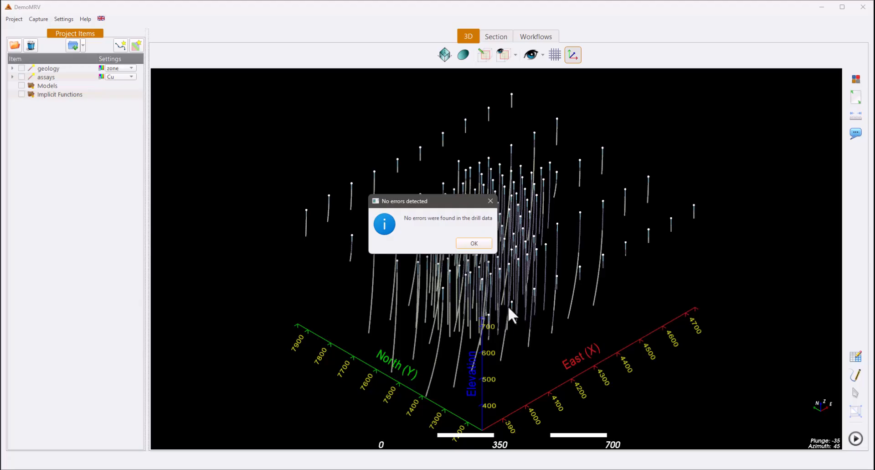
Step: Dismiss the drill data check message, expand the assays item and inspect the imported drillholes in 3D
left_click_drag(430, 206, 348, 218)
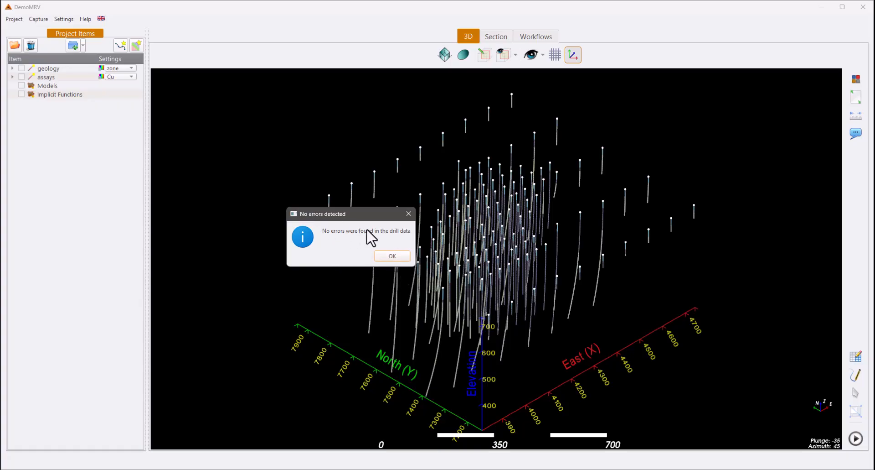
left_click(389, 258)
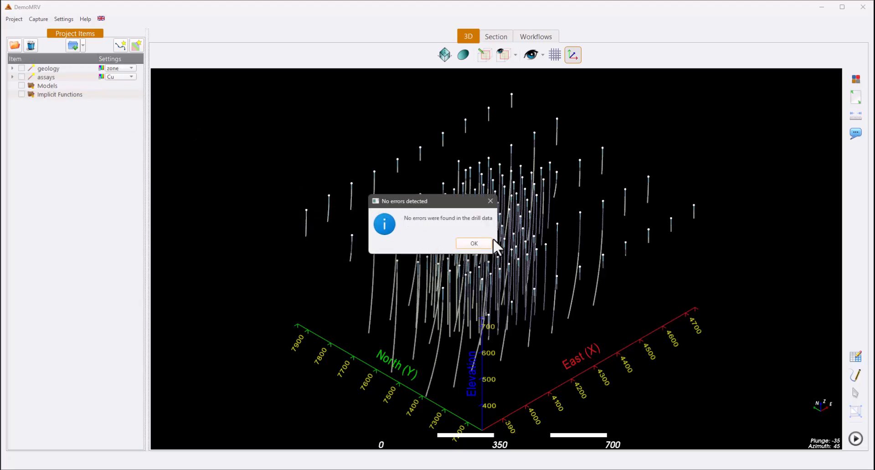
left_click(475, 243)
left_click_drag(524, 309, 556, 250)
left_click(12, 77)
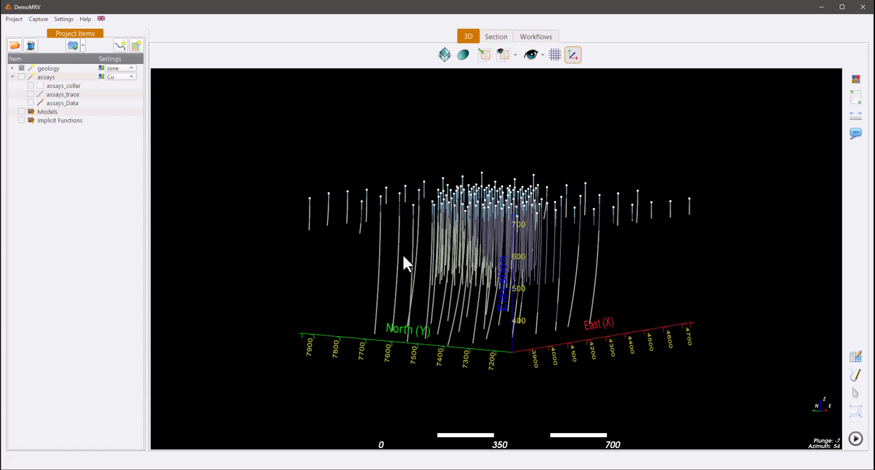
scroll(415, 262, "up", 3)
left_click_drag(426, 264, 397, 268)
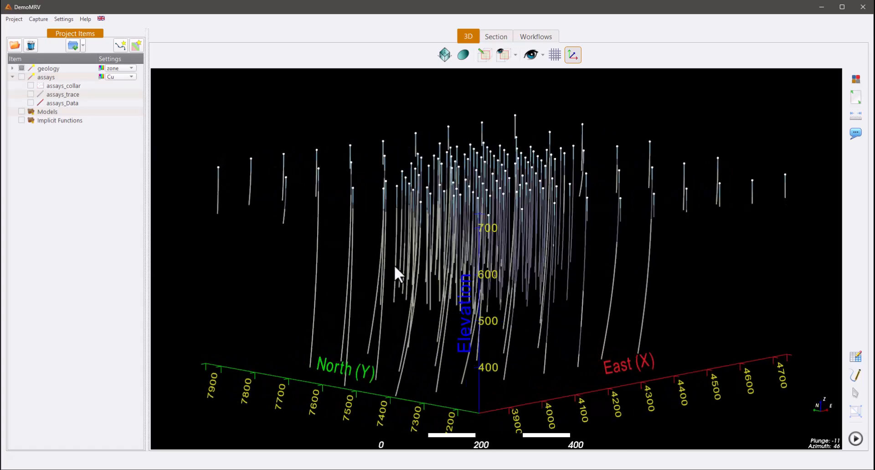
Step: Compare the geology drillholes coloured by rocktype and by zone, leaving them coloured by zone
left_click(118, 68)
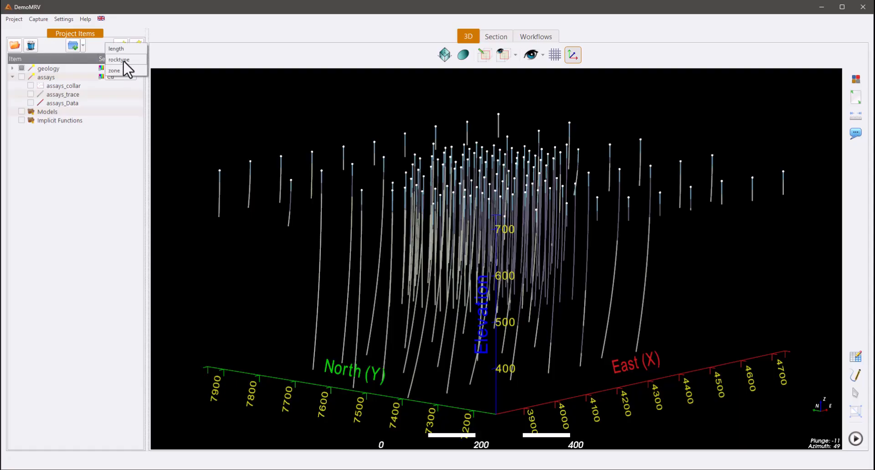
left_click(123, 59)
mouse_move(512, 193)
left_mouse_down()
mouse_move(426, 180)
mouse_move(500, 190)
left_mouse_up()
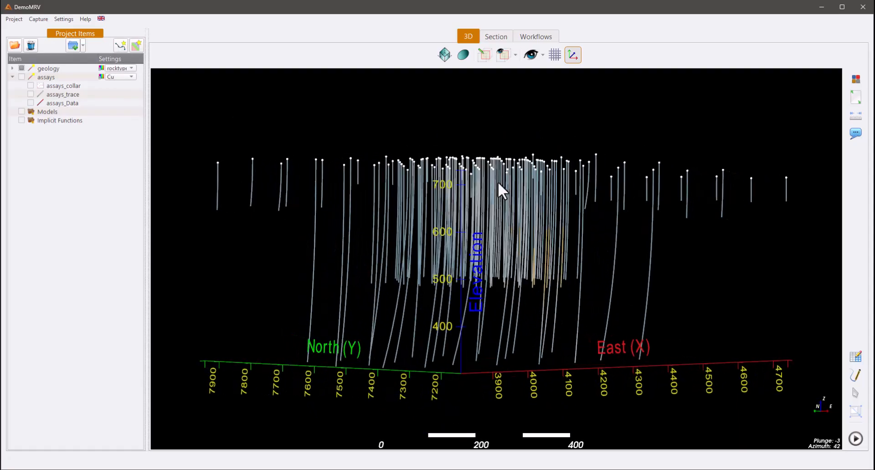
left_click(119, 69)
left_click(120, 60)
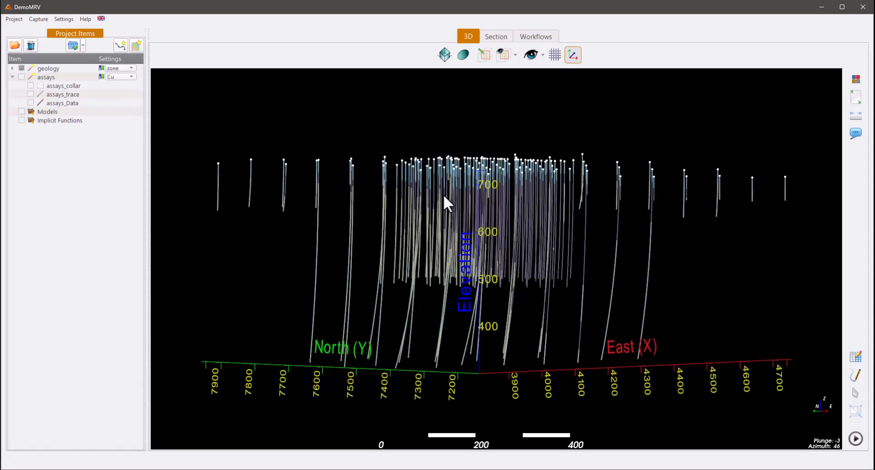
left_click_drag(445, 199, 502, 214)
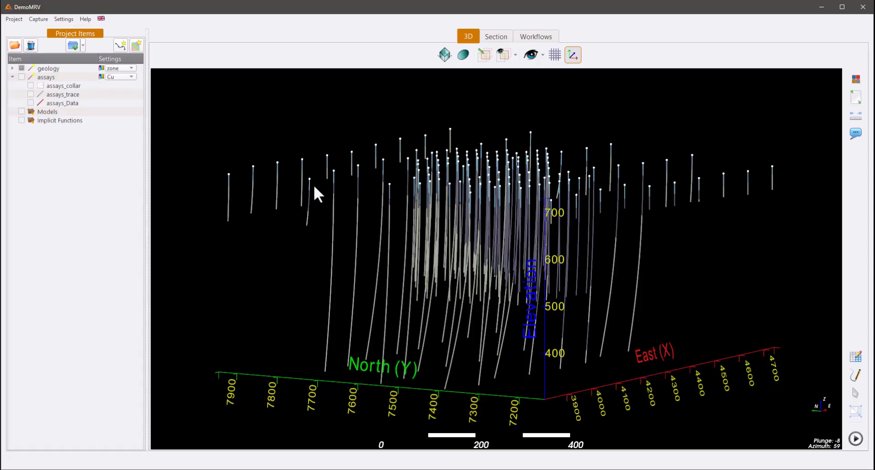
Step: Filter the geology zone display to the MX category only and update the 3D view
left_click(101, 67)
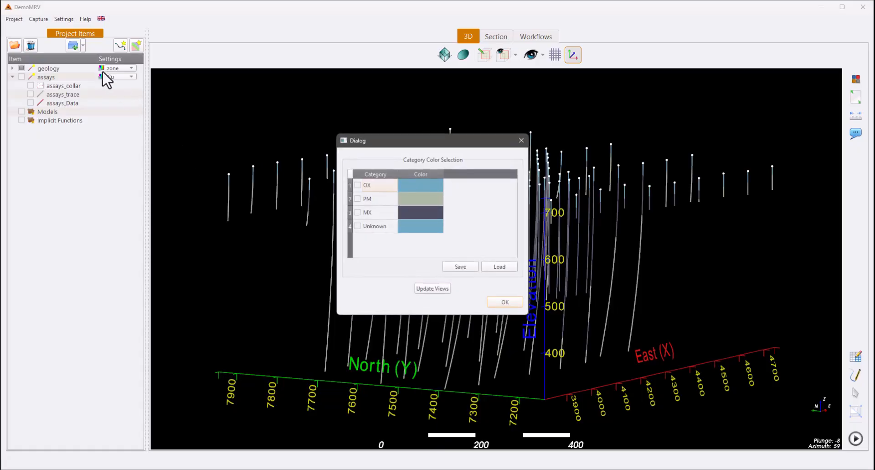
left_click(357, 213)
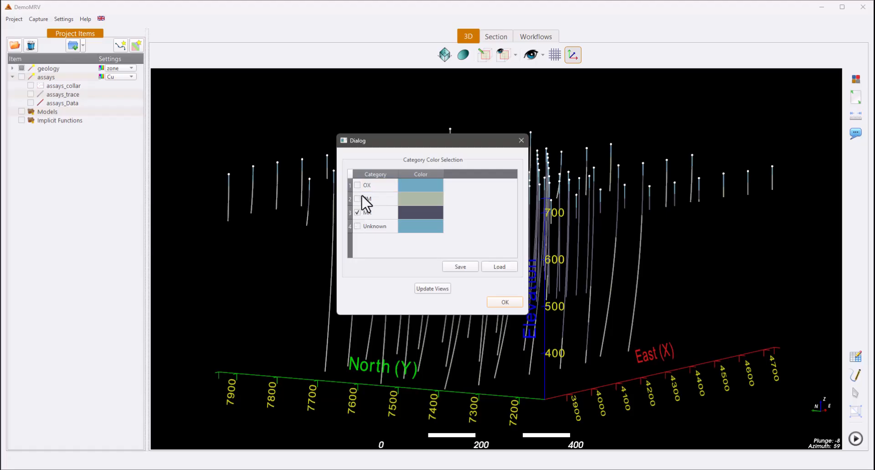
left_click(432, 288)
left_click_drag(558, 209, 401, 221)
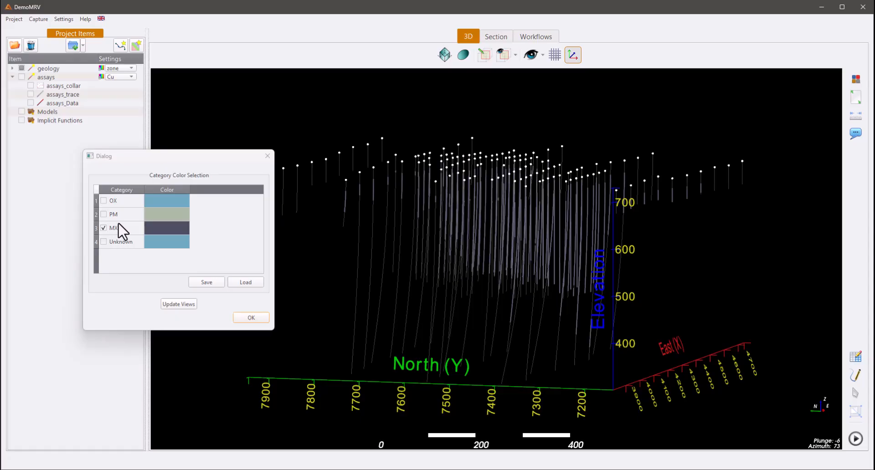
Step: Switch the zone filter from MX to the OX and PM categories, update the view and close the category settings
left_click(104, 215)
left_click(104, 201)
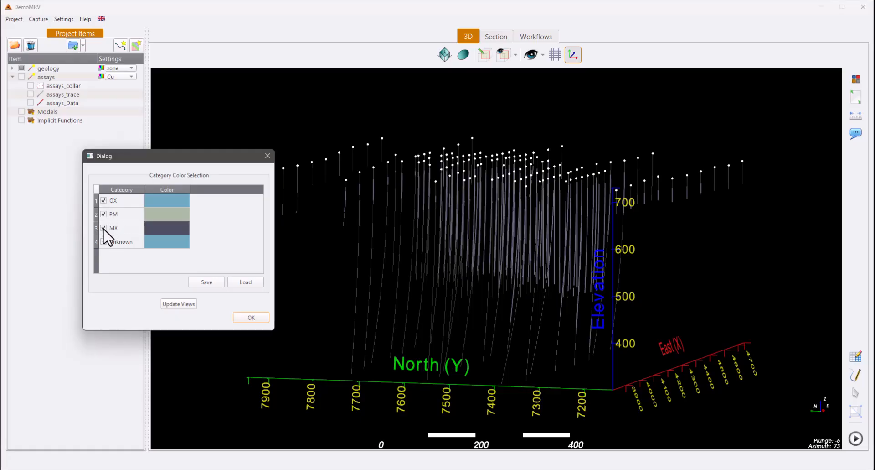
left_click(103, 228)
left_click(178, 303)
left_click_drag(475, 298, 404, 294)
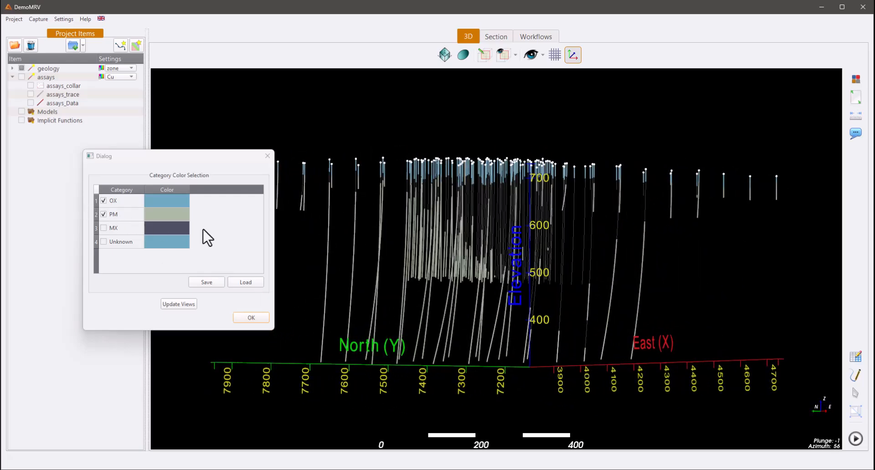
left_click_drag(319, 233, 388, 231)
left_click_drag(388, 231, 423, 232)
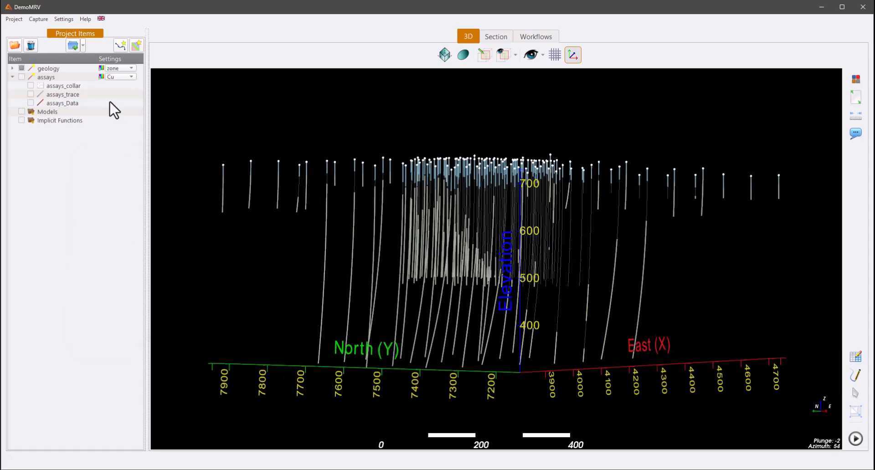
Step: Colour the geology drillholes by rocktype and tick the QzP category in its colour settings
left_click(117, 66)
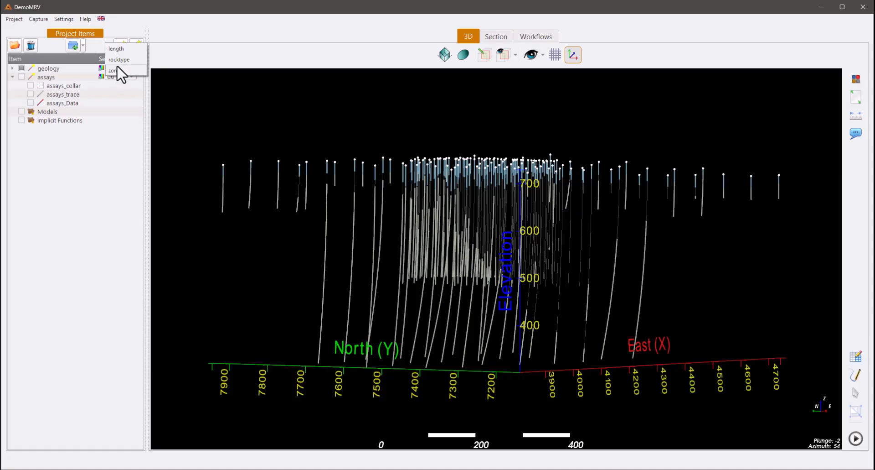
left_click(117, 65)
left_click(101, 68)
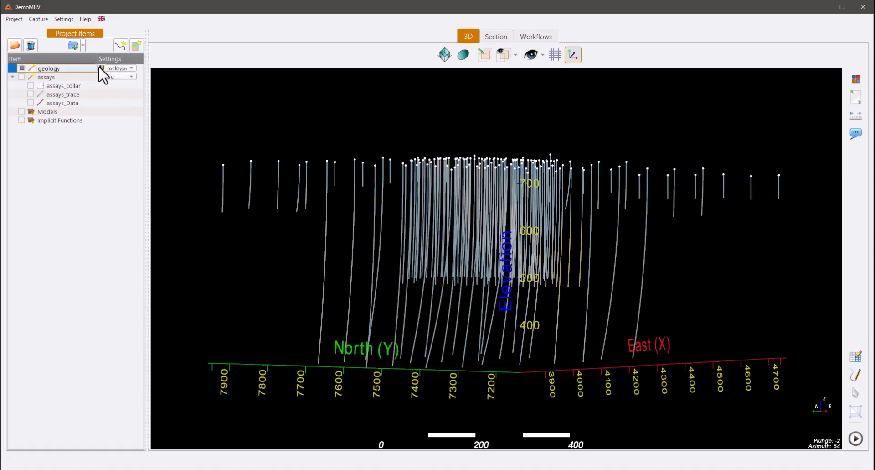
left_click(358, 198)
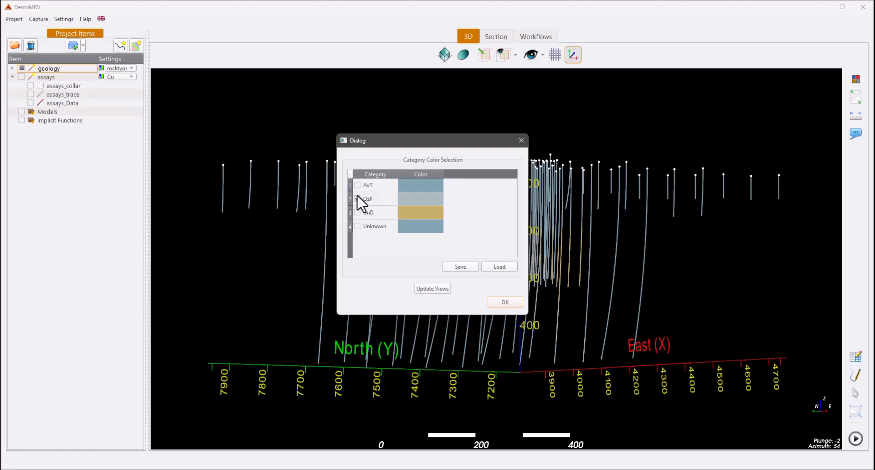
left_click_drag(396, 144, 199, 171)
left_click_drag(476, 195, 539, 241)
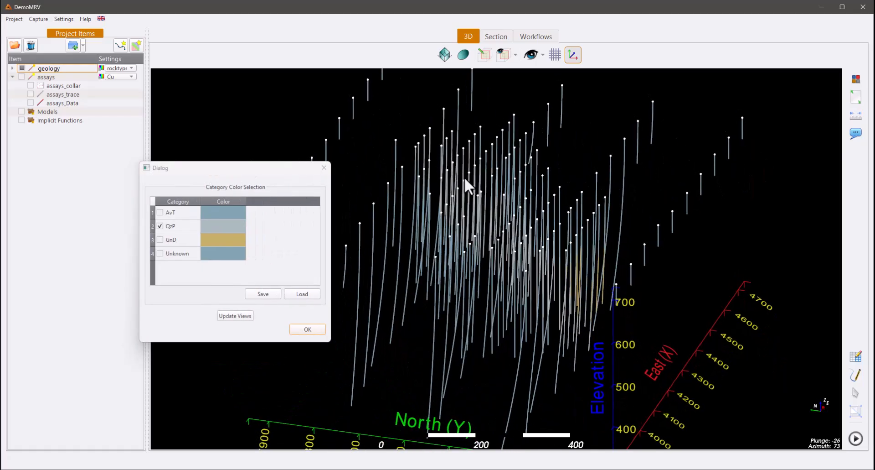
Step: Change the QzP rocktype colour to yellow (#fed02c)
double_click(223, 224)
left_click(209, 207)
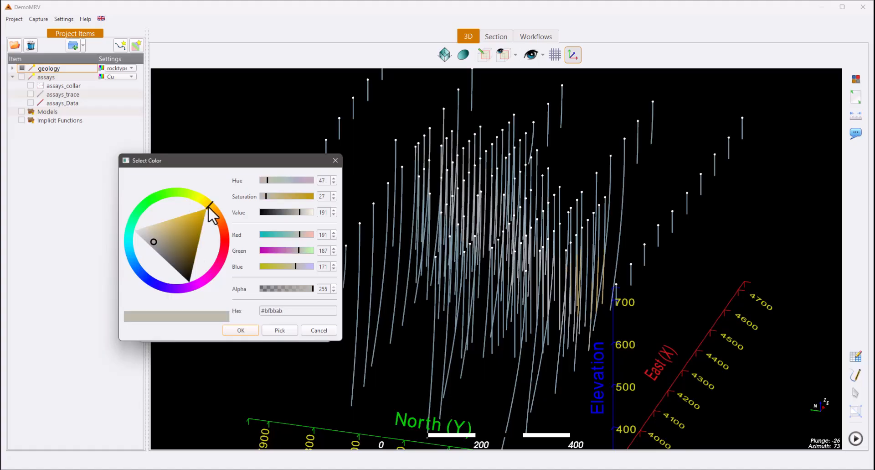
left_click(193, 212)
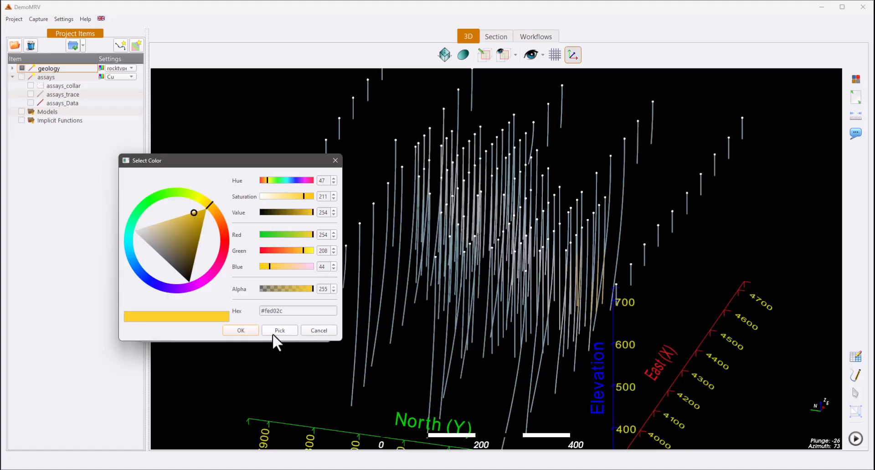
left_click(241, 330)
left_click_drag(340, 250, 413, 217)
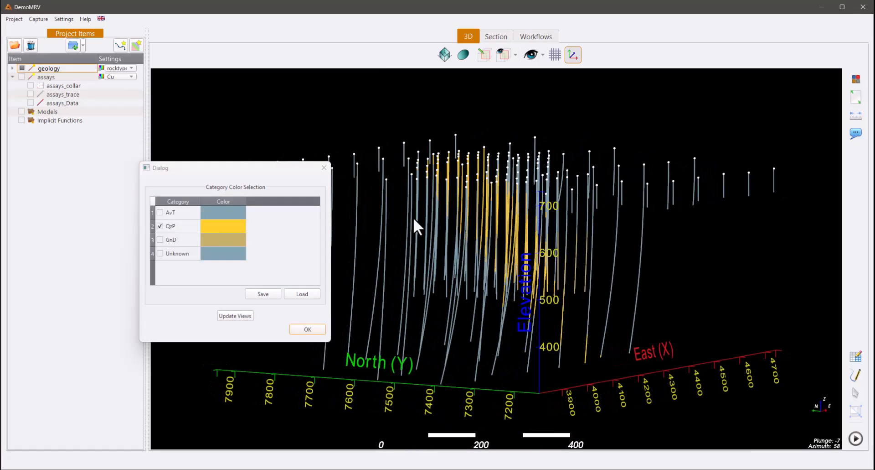
Step: Change the GnD rocktype colour to green and check it on the drillholes
double_click(212, 240)
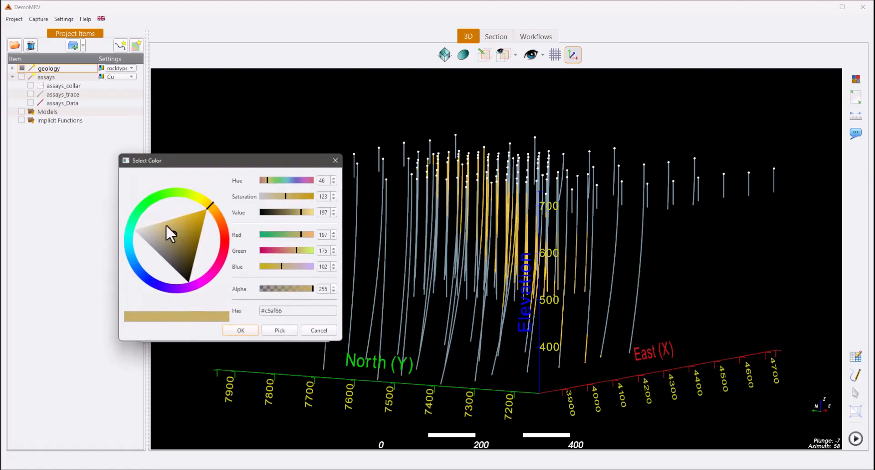
left_click(181, 193)
left_click_drag(175, 218, 174, 191)
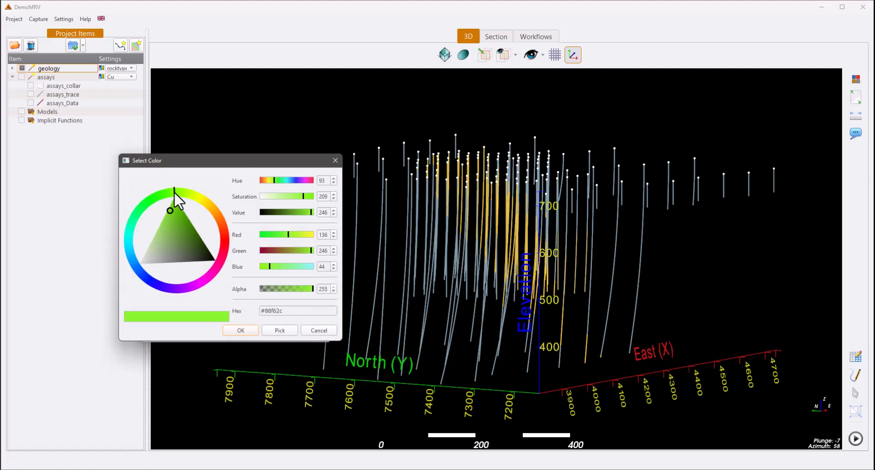
left_click(179, 218)
left_click(246, 330)
left_click_drag(373, 313, 524, 305)
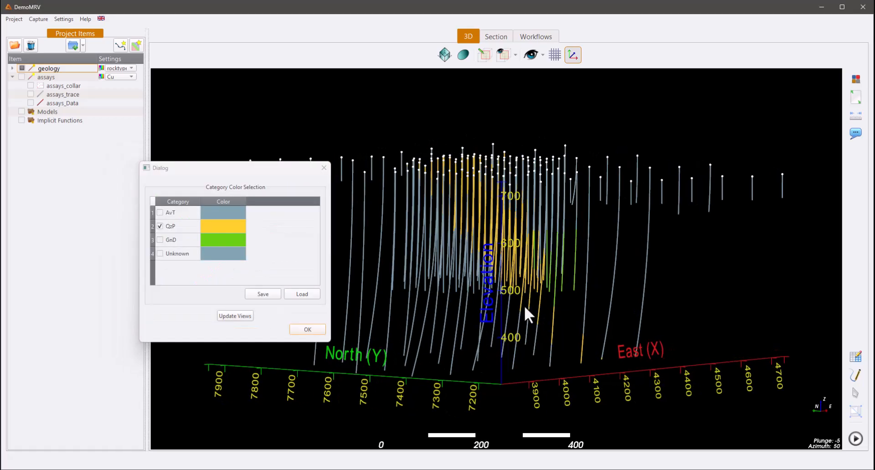
left_click_drag(578, 250, 602, 248)
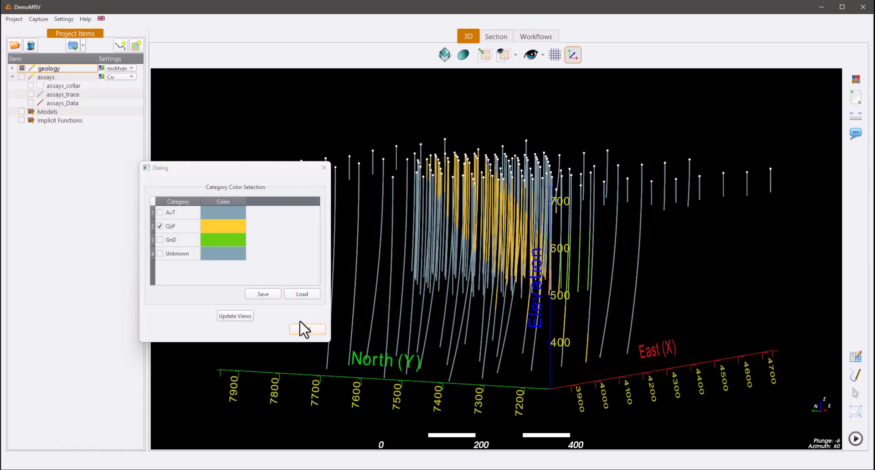
Step: Update the 3D view to display only the QzP intervals and accept the category settings
left_click(238, 315)
left_click_drag(422, 262, 458, 280)
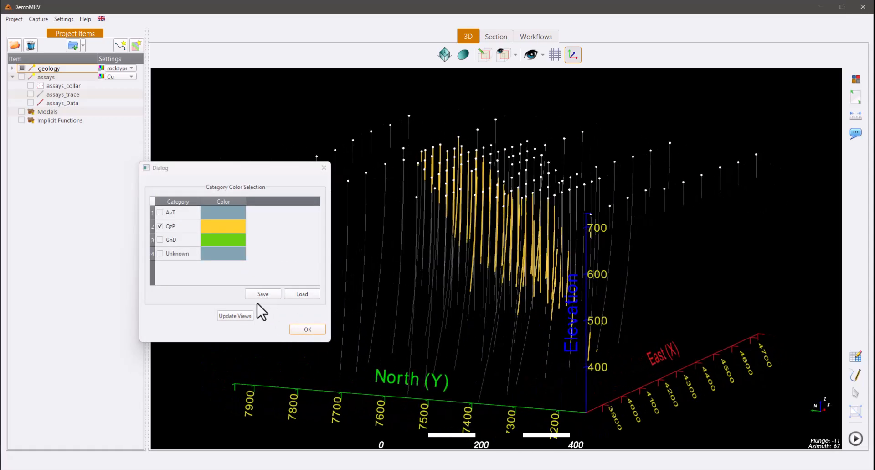
left_click(308, 329)
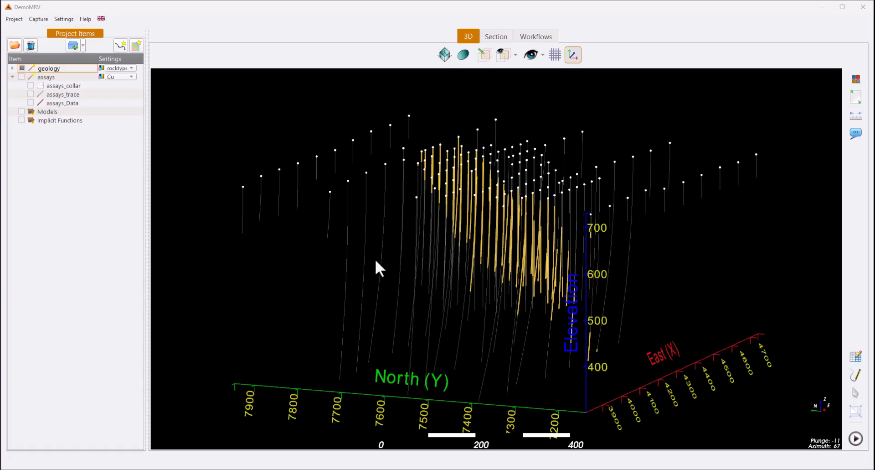
Step: Collapse assays, expand the geology item, and add the GnD category to the displayed QzP intervals
left_click(13, 77)
left_click(12, 68)
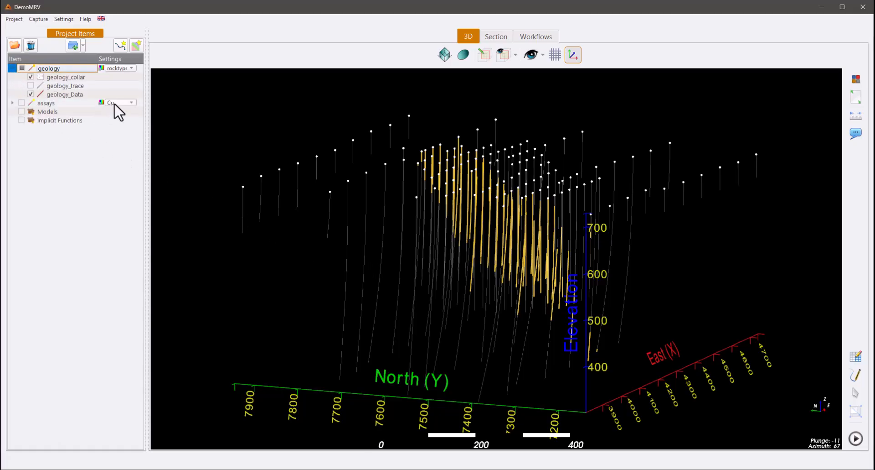
left_click_drag(407, 210, 297, 196)
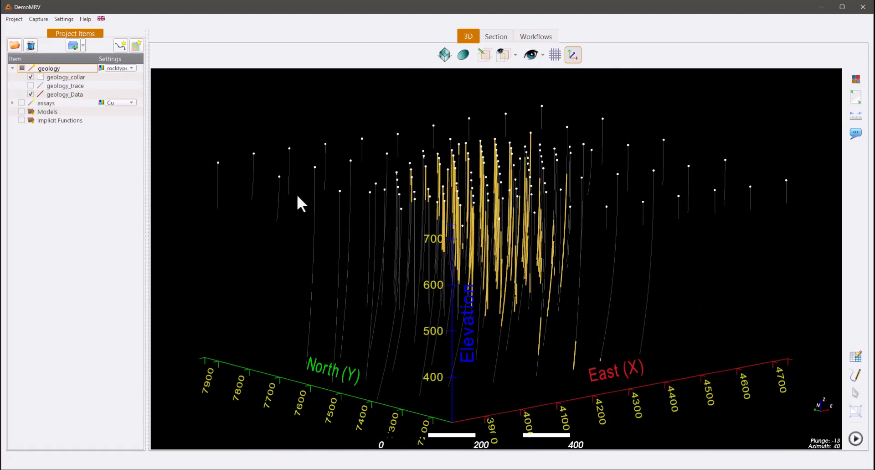
left_click(101, 68)
left_click(446, 289)
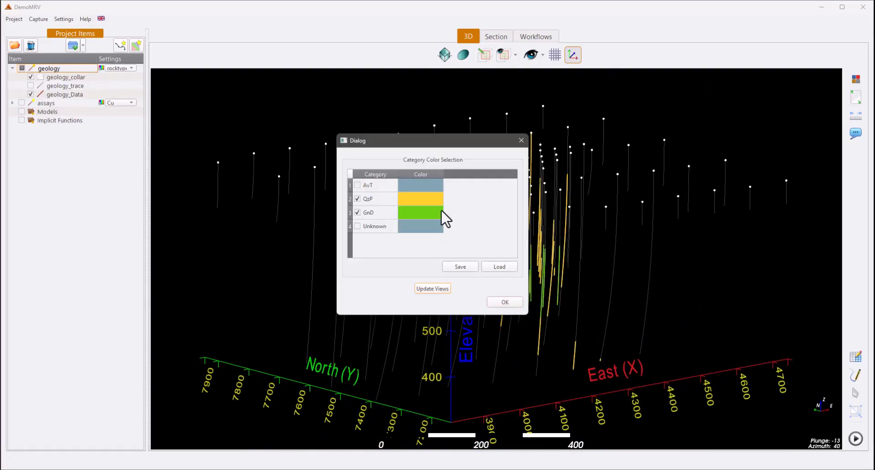
Step: Add the AvT category to the displayed geology intervals, update the 3D view and accept the category settings
left_click_drag(428, 151, 258, 168)
left_click(187, 203)
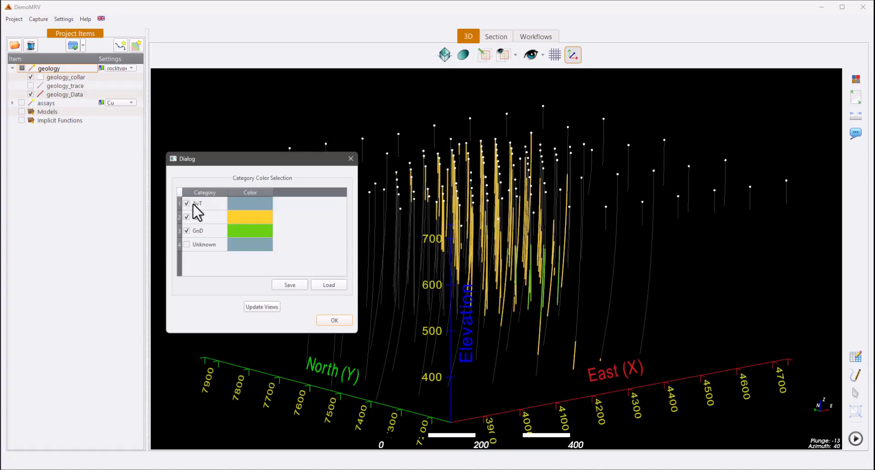
left_click(265, 308)
left_click_drag(455, 223, 506, 241)
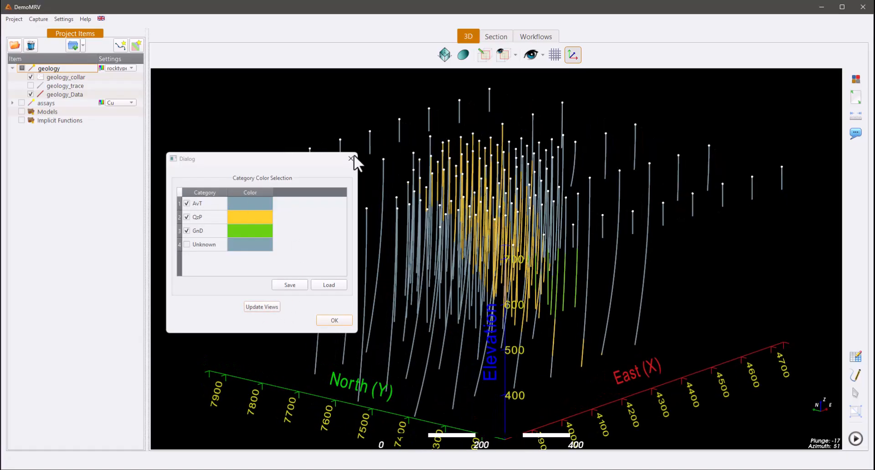
left_click(333, 320)
left_click_drag(476, 302, 419, 318)
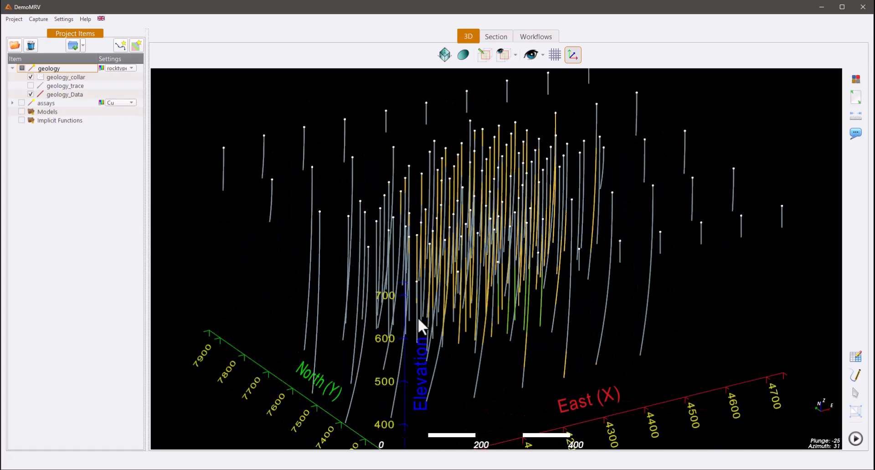
Step: Create an implicit functions workflow from the geology drillhole data using the rocktype attribute, with automatic model creation
left_click(117, 45)
left_click(233, 86)
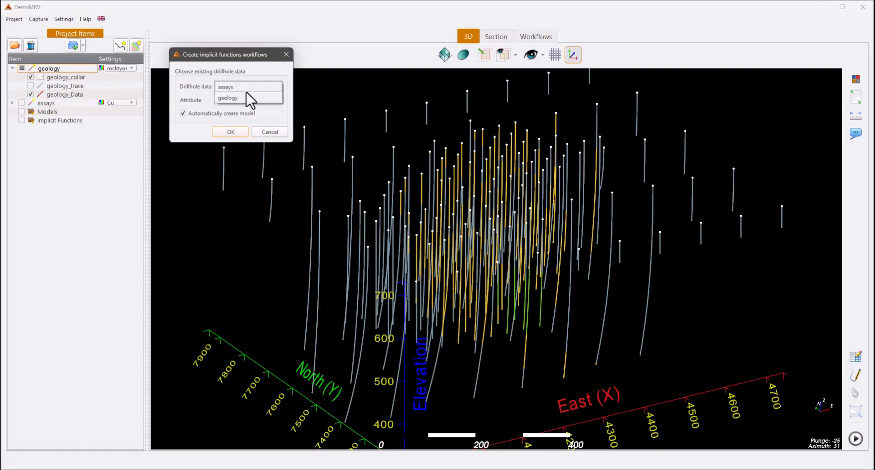
left_click(229, 98)
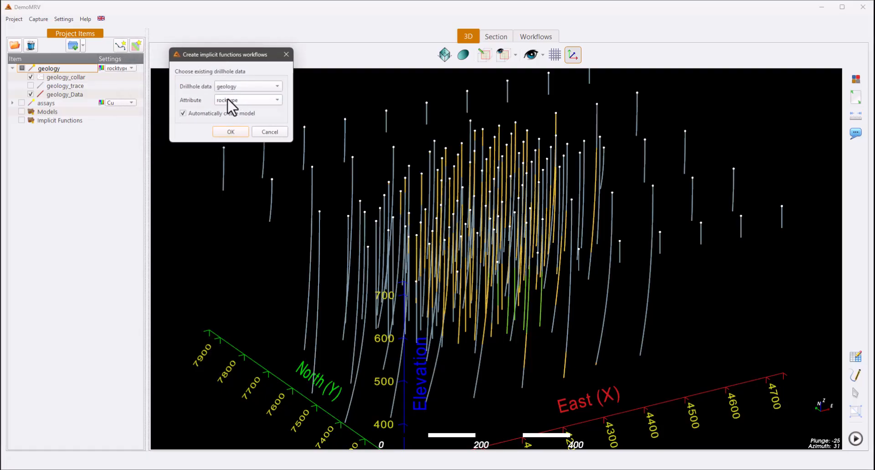
left_click(231, 131)
Step: Reorder the lithology chronology so that AvT is the oldest category, below QzP and GnD
left_click_drag(266, 75, 284, 52)
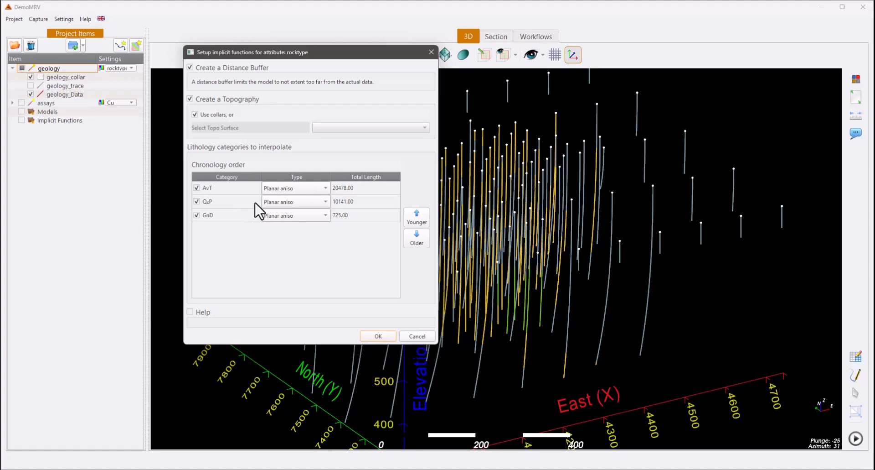
left_click(208, 189)
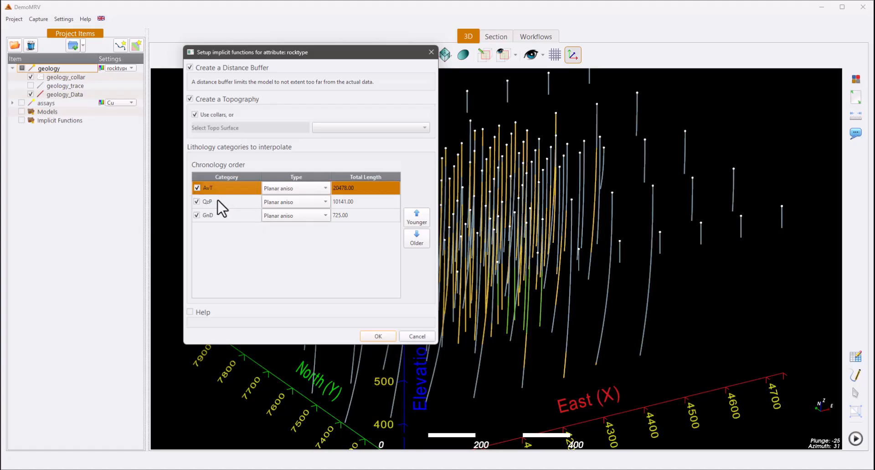
left_click(217, 201)
left_click(222, 216)
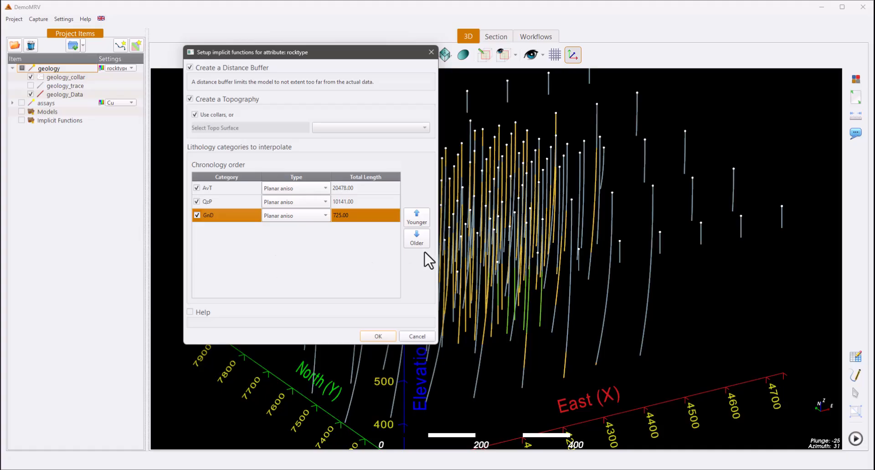
left_click(217, 201)
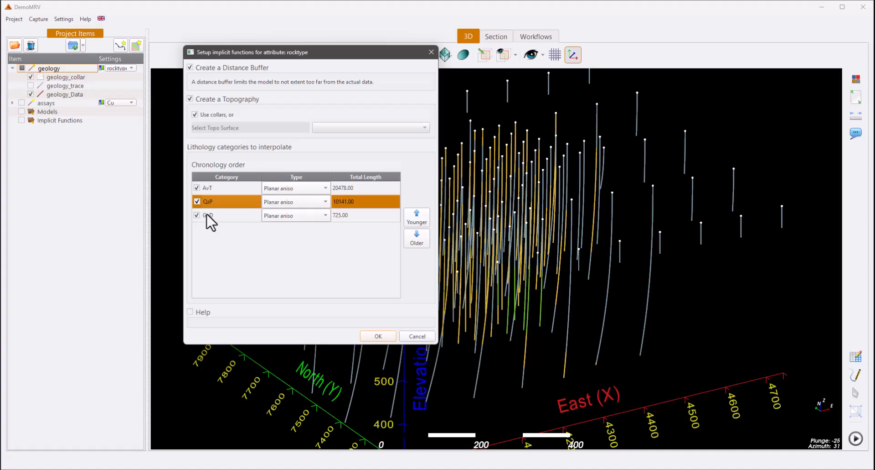
left_click(215, 189)
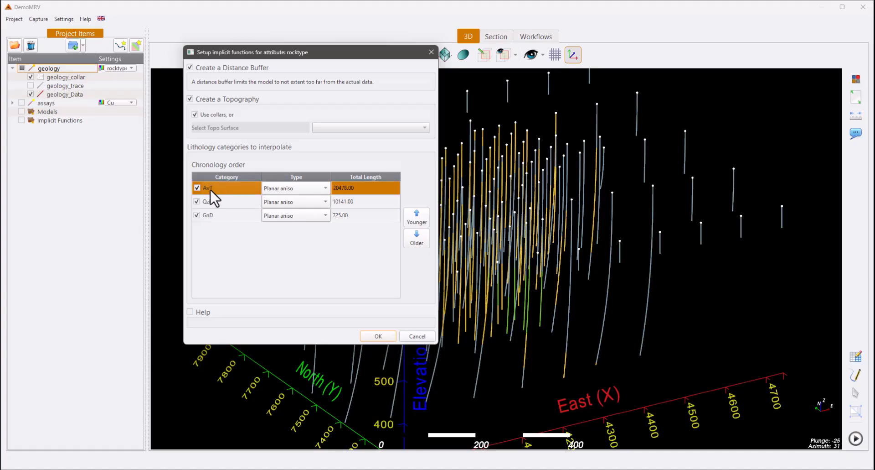
left_click(416, 241)
left_click(416, 241)
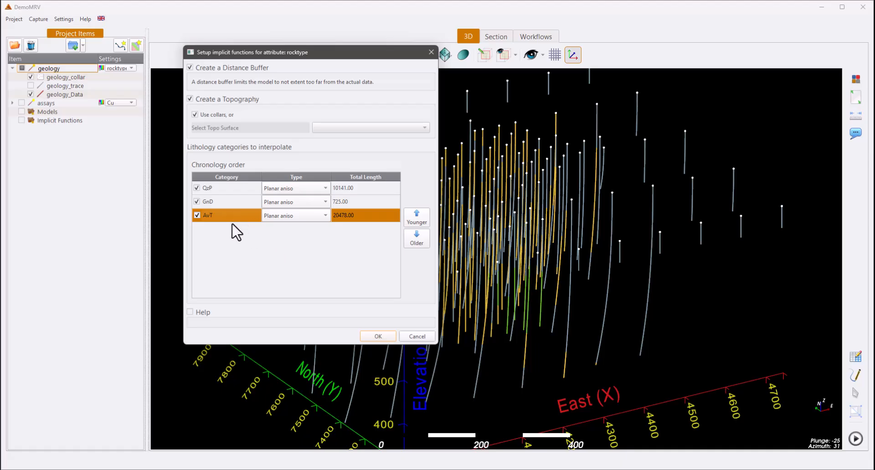
Step: Set the interpolation type of the GnD and AvT categories to Isotropic
left_click(283, 206)
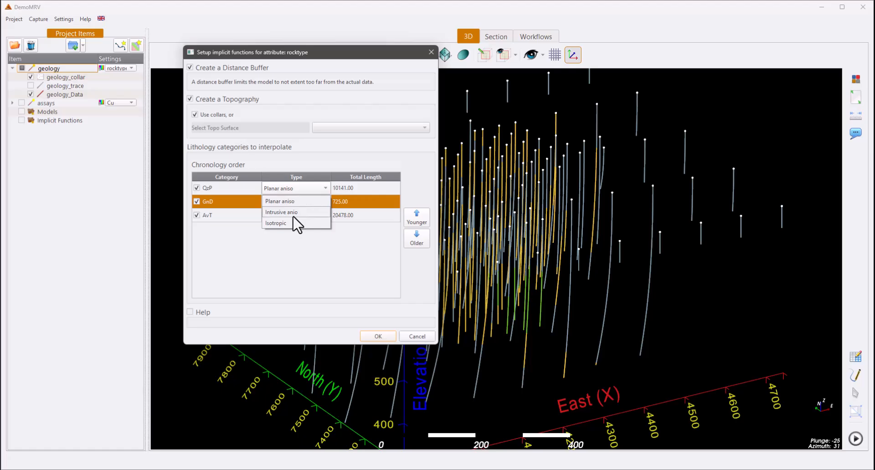
left_click(288, 223)
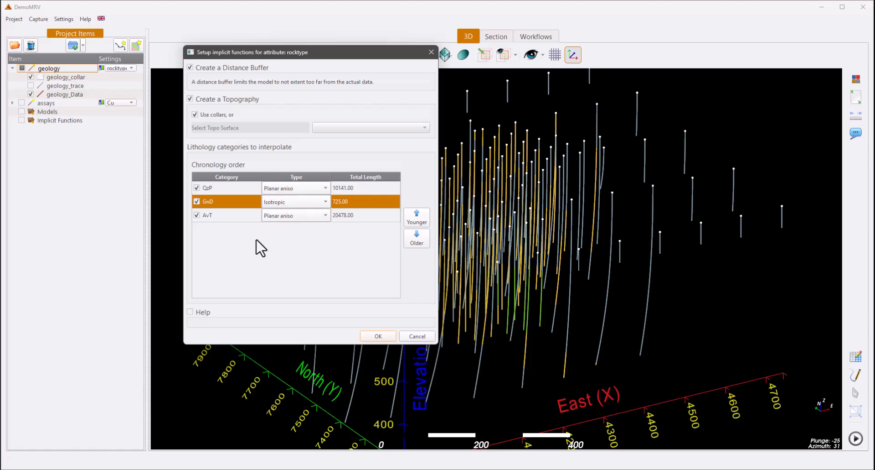
left_click(219, 216)
left_click(296, 216)
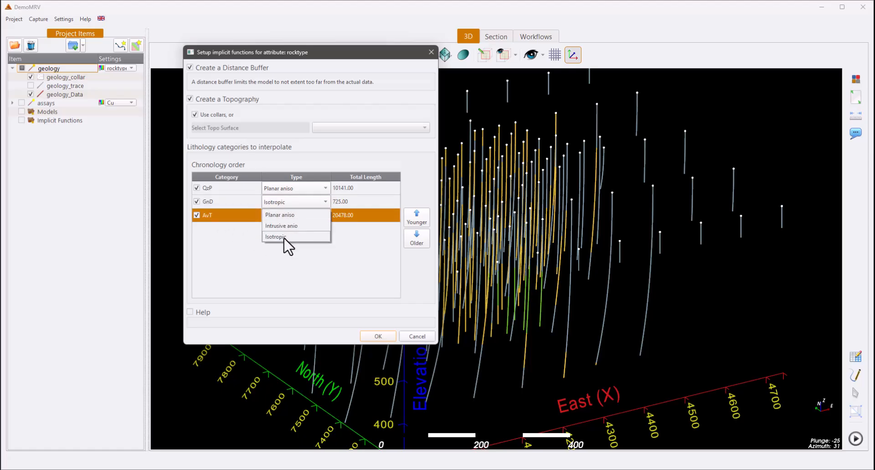
left_click(287, 238)
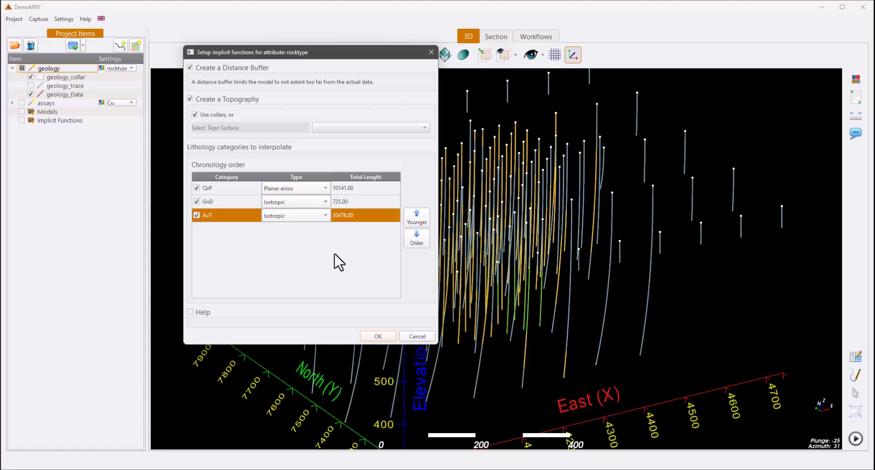
Step: Toggle the interpolation of AvT and accept the rocktype implicit function setup with a distance buffer and collar-based topography
left_click(197, 216)
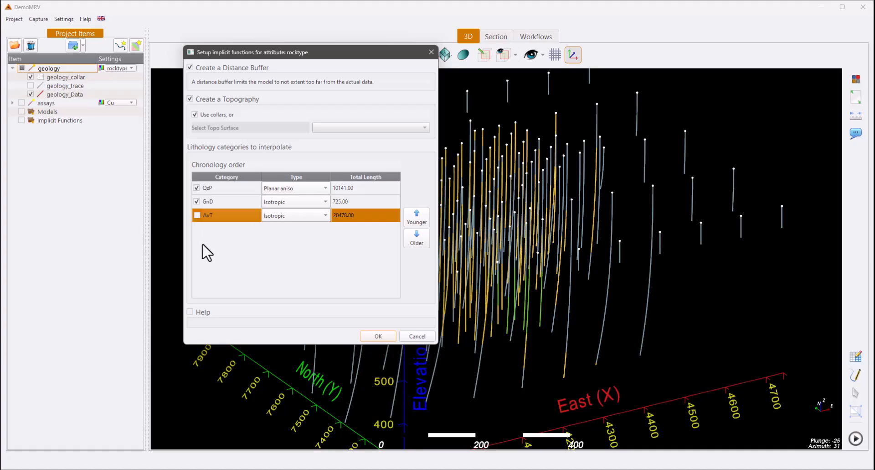
left_click(197, 215)
left_click(197, 201)
left_click(378, 336)
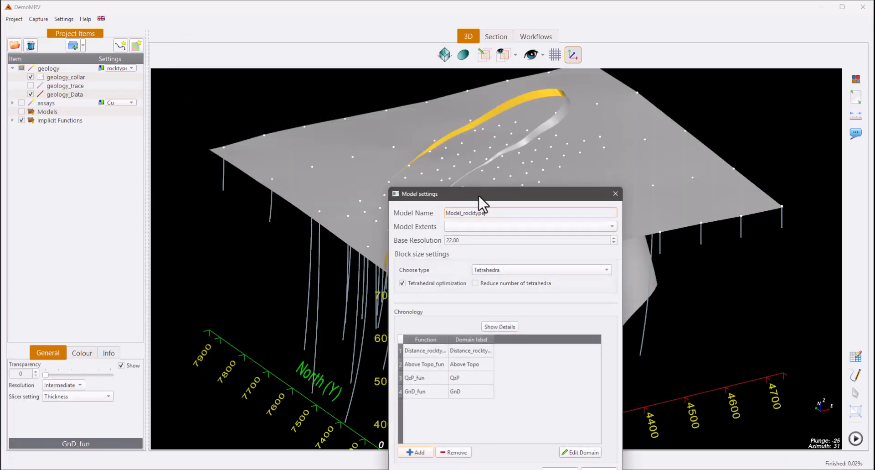
Step: Review the block type and chronology details, and build Model_rocktype as a Tetrahedra model with base resolution 22.00
left_click_drag(477, 195, 208, 120)
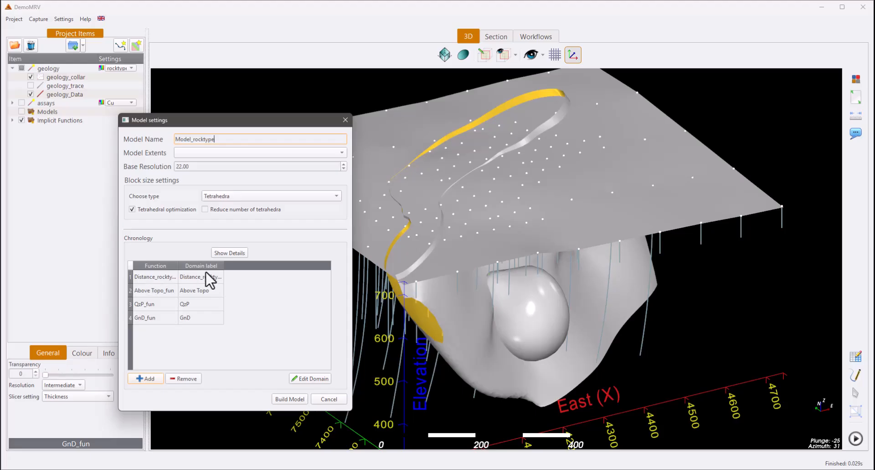
left_click_drag(201, 121, 224, 126)
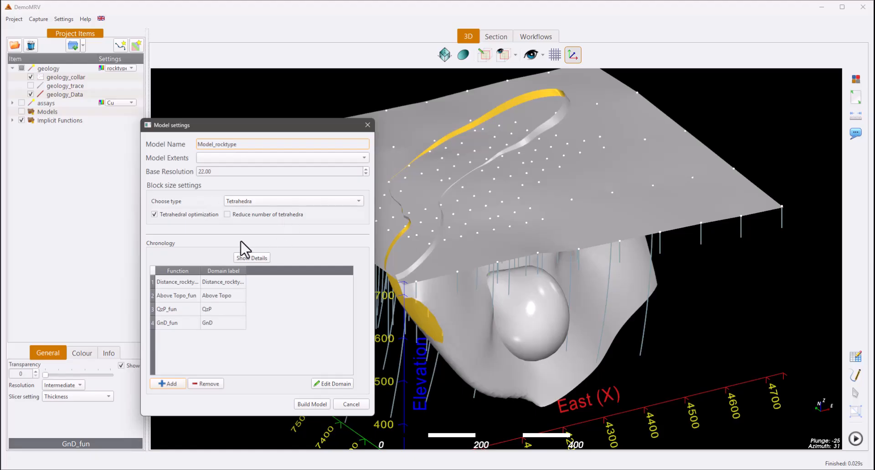
left_click(257, 202)
left_click(200, 197)
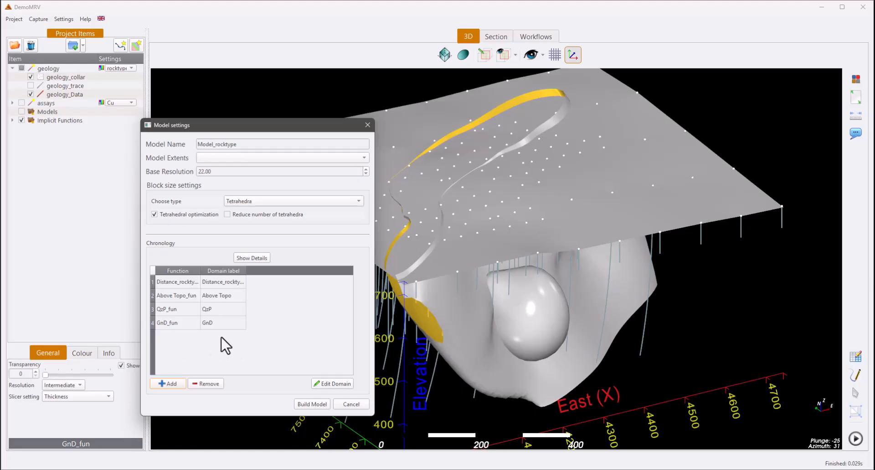
left_click(248, 258)
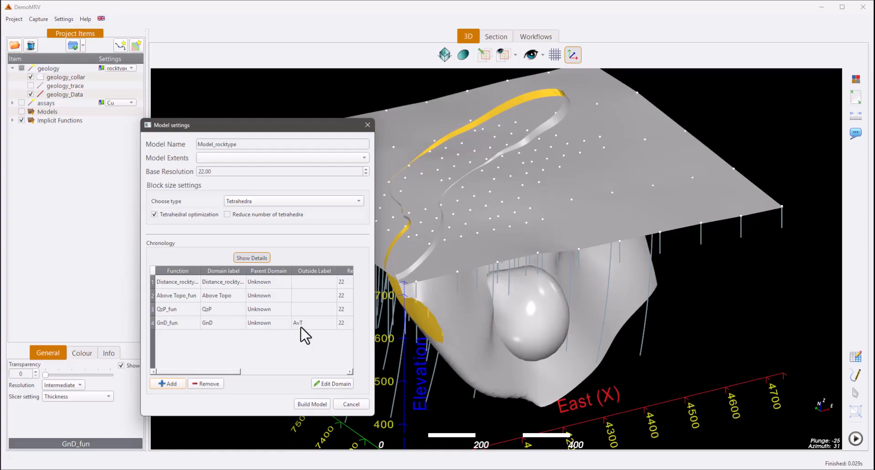
left_click(249, 256)
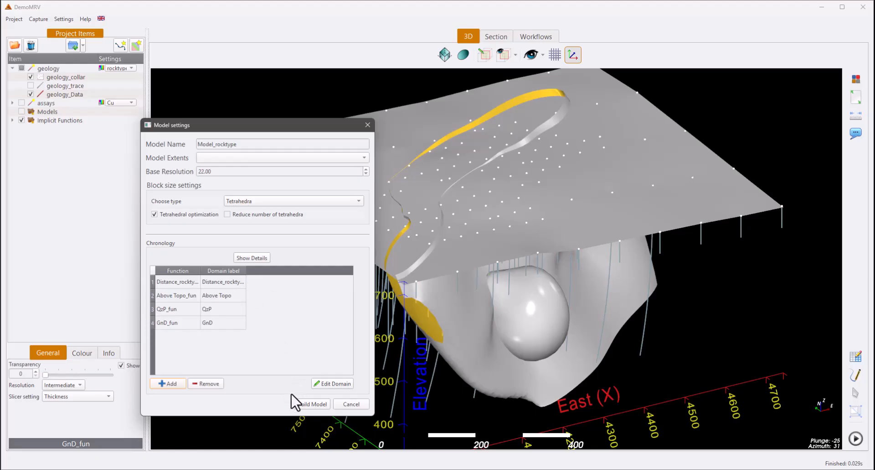
left_click(312, 404)
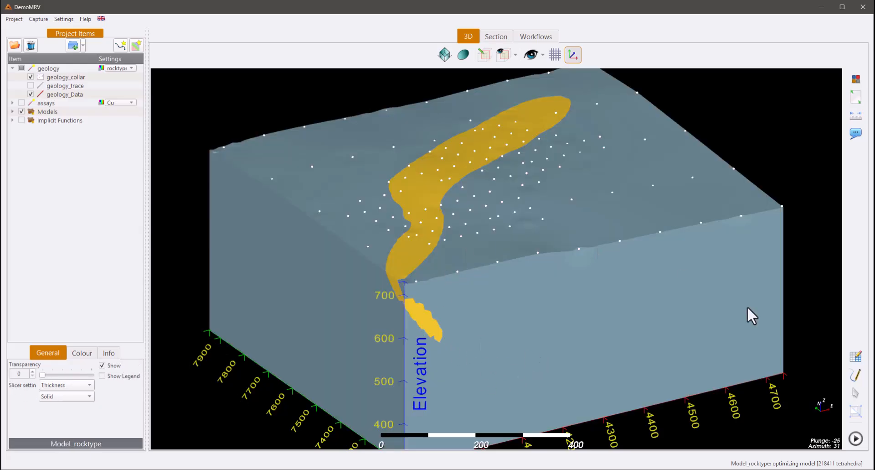
Step: Hide the AvT domain of Model_rocktype and update the view to inspect the QzP and GnD bodies
scroll(501, 351, "down", 2)
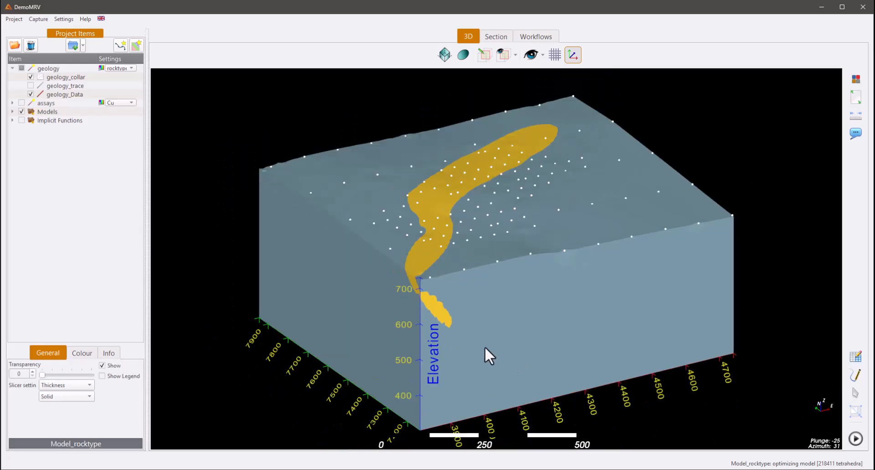
left_click_drag(413, 339, 462, 328)
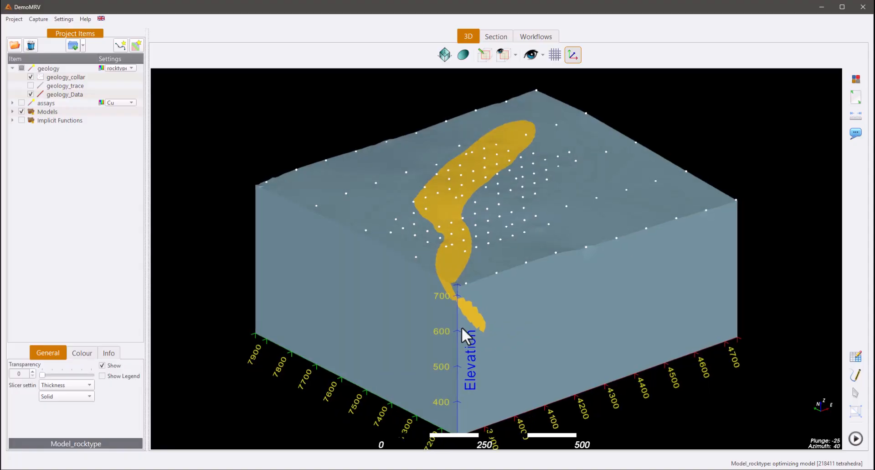
left_click(12, 112)
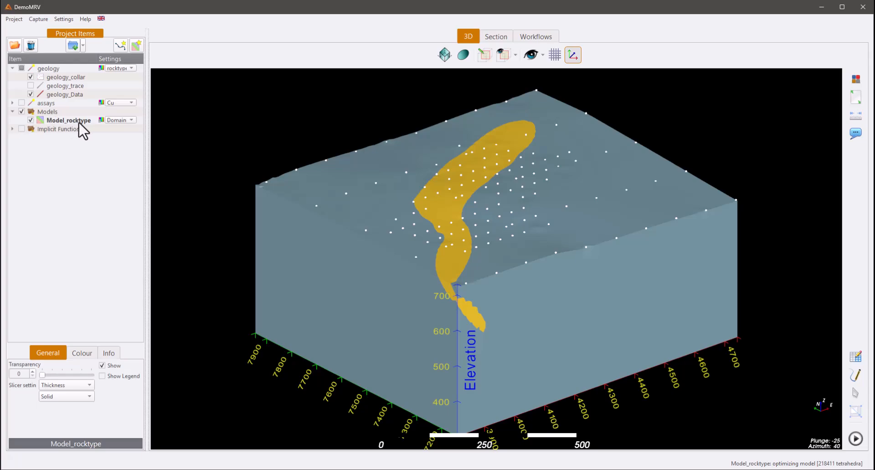
left_click(101, 120)
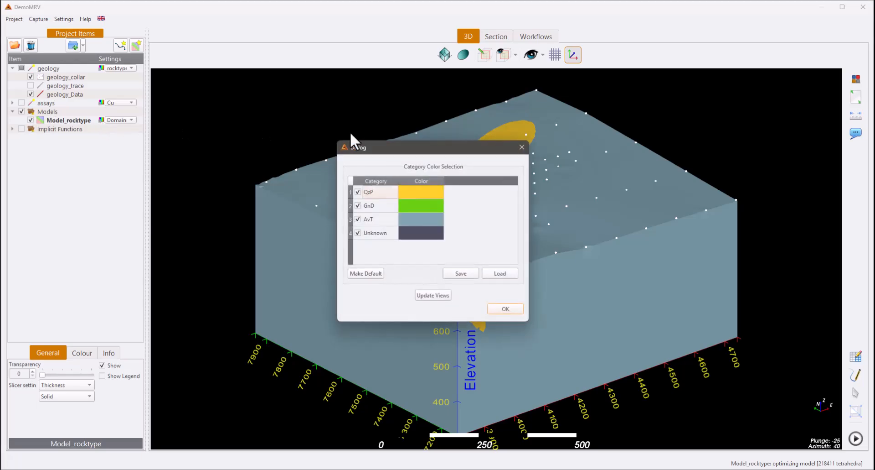
left_click_drag(398, 144, 183, 125)
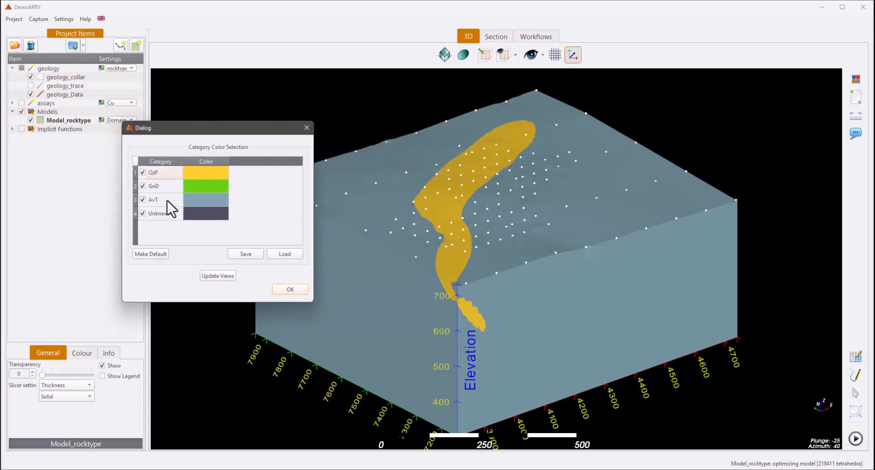
left_click(143, 199)
left_click(215, 276)
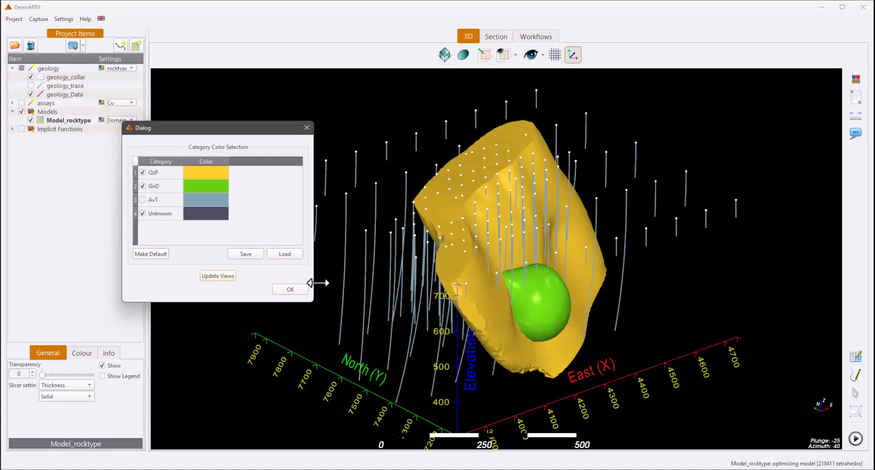
left_click_drag(319, 283, 387, 209)
left_click_drag(503, 181, 364, 187)
Step: Hide the GnD domain of Model_rocktype and update the view to inspect the QzP body
left_click(143, 185)
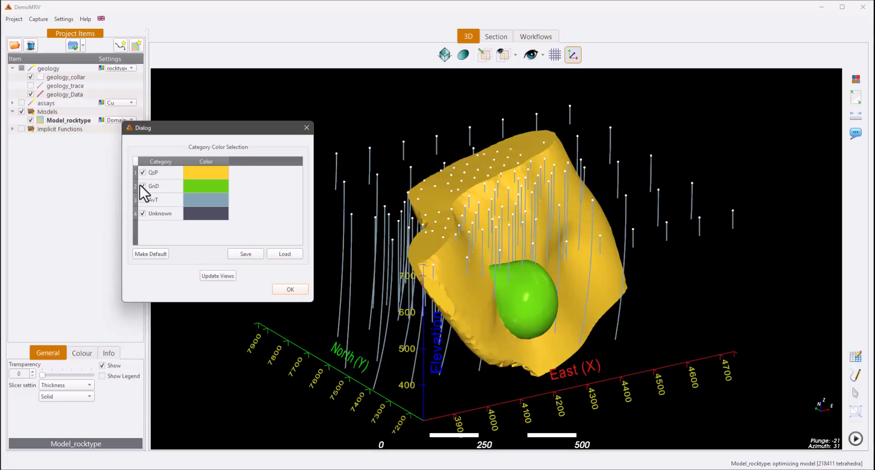
left_click(218, 276)
left_click_drag(330, 275, 352, 231)
Step: Show the GnD domain again, hide QzP, and update the view to inspect the GnD body against the drillholes
left_click(143, 185)
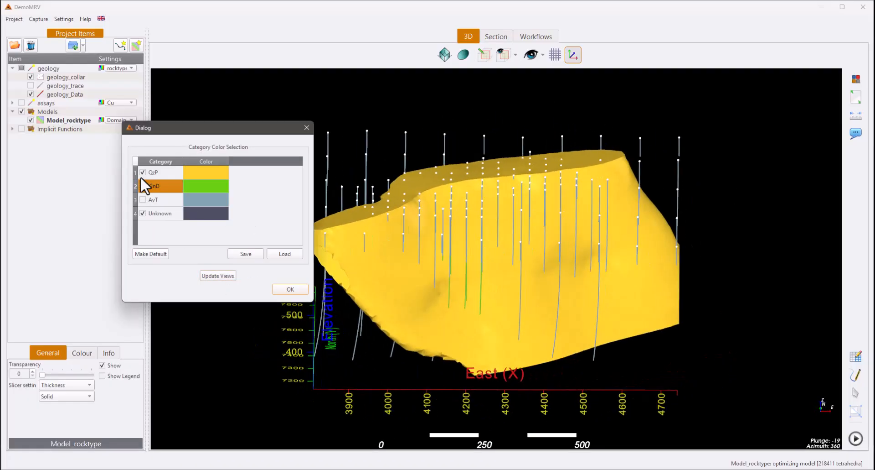
left_click(218, 275)
left_click_drag(417, 276, 507, 246)
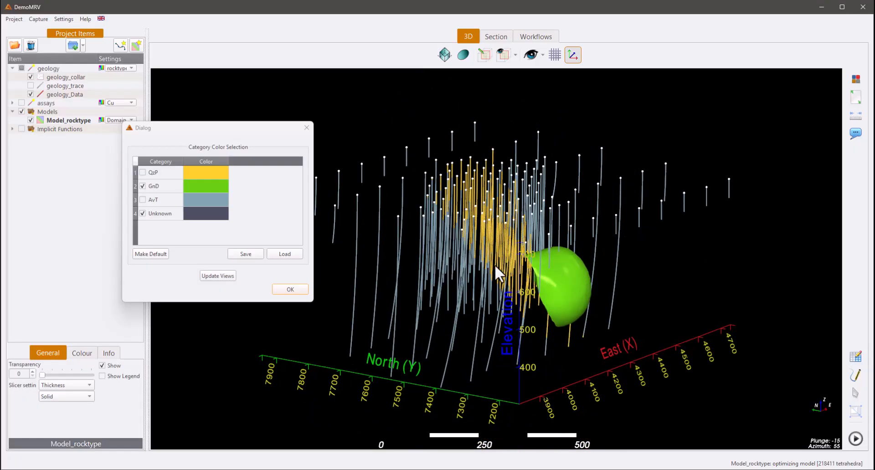
Step: Display the QzP domain again together with GnD, accept the category settings and inspect both bodies
left_click(147, 176)
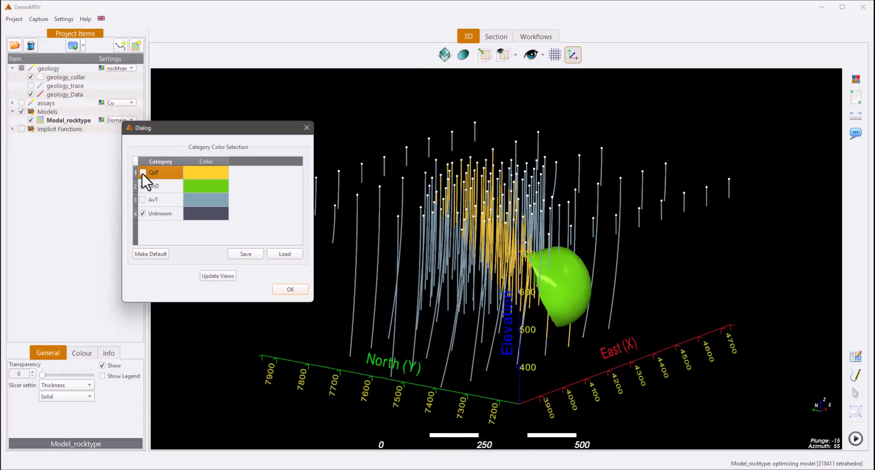
left_click(143, 172)
left_click(289, 289)
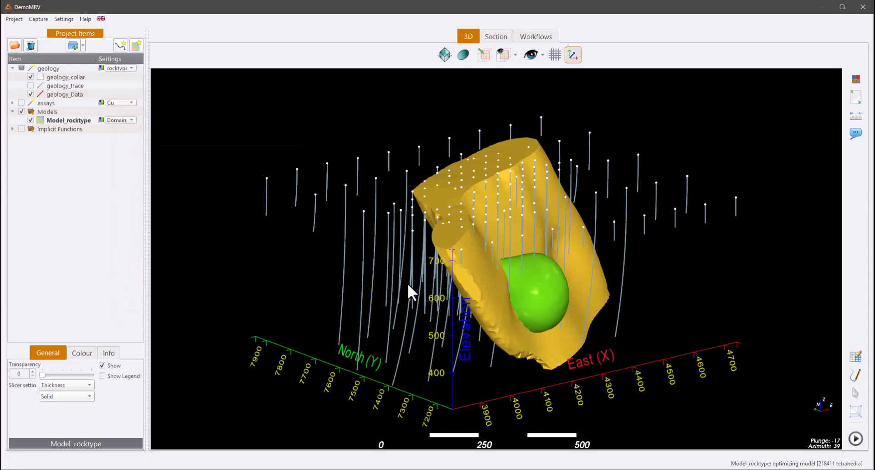
left_click_drag(408, 283, 313, 282)
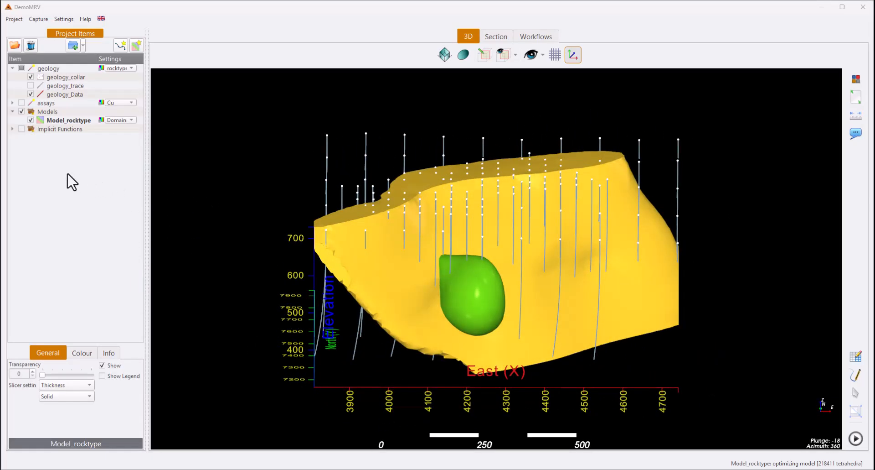
Step: Expand the Implicit Functions group and hide Model_rocktype so only the drillholes remain in the 3D view
left_click(12, 129)
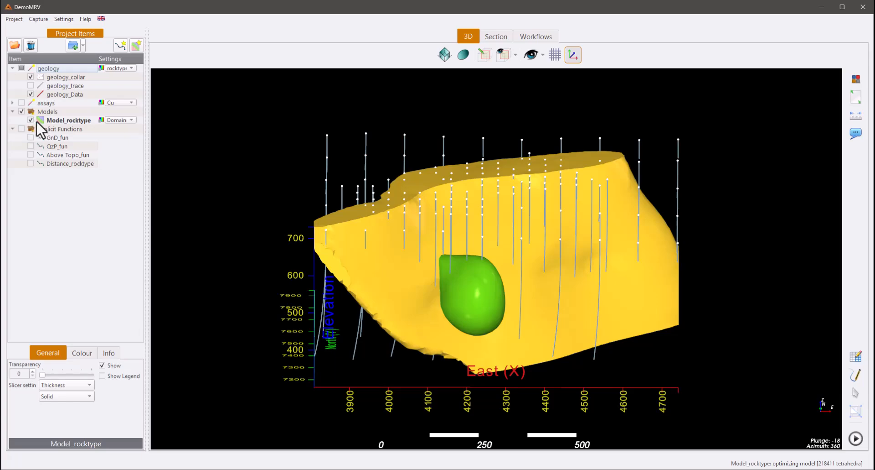
left_click(30, 120)
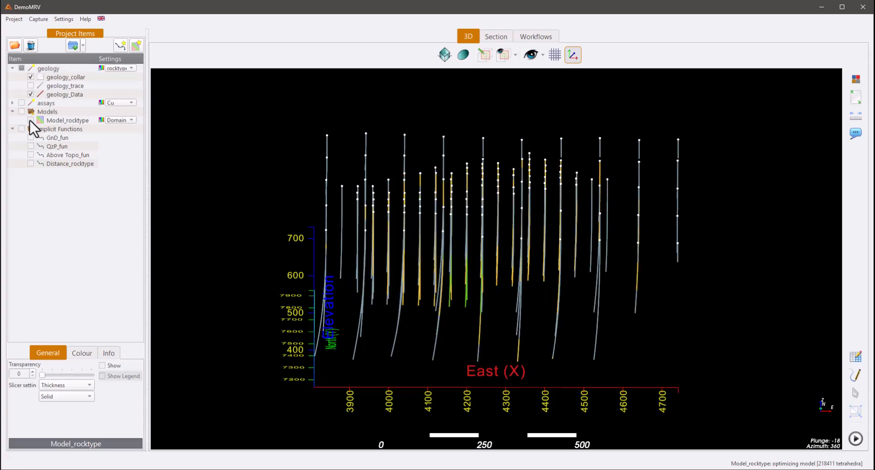
left_click_drag(338, 212, 520, 202)
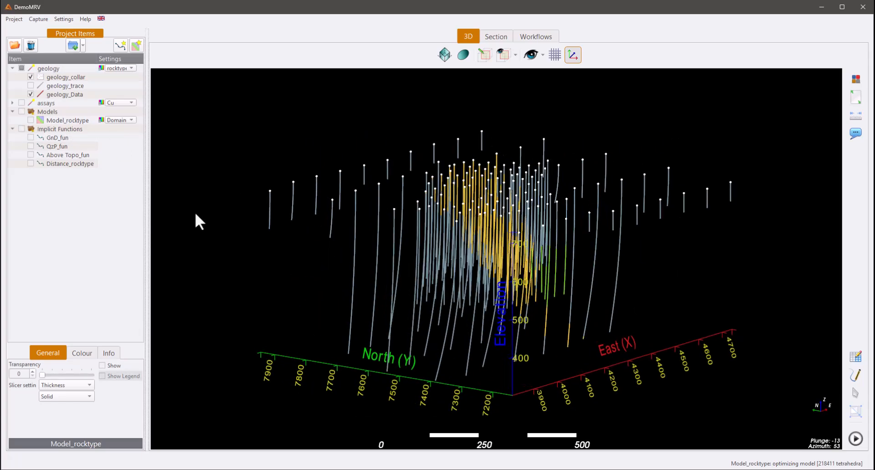
Step: Display the GnD_fun, QzP_fun and Above Topo_fun implicit surfaces together with the drillholes
left_click(31, 137)
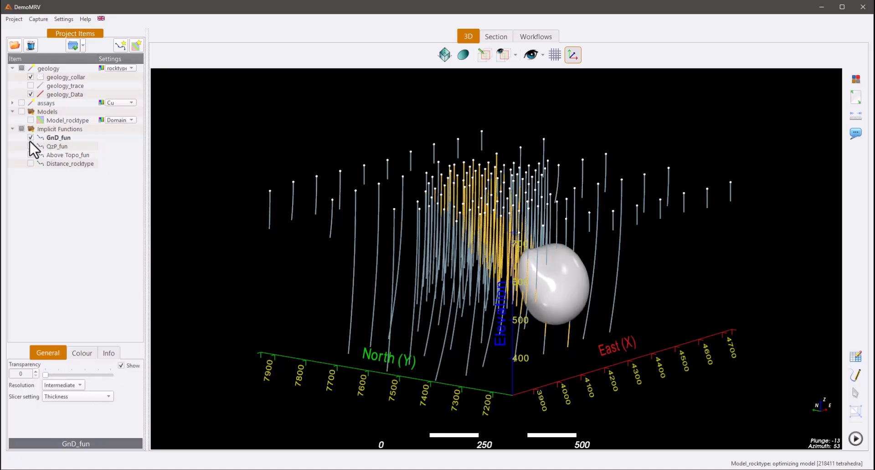
left_click(30, 146)
left_click_drag(221, 203, 384, 261)
left_click(31, 155)
left_click_drag(318, 220, 214, 184)
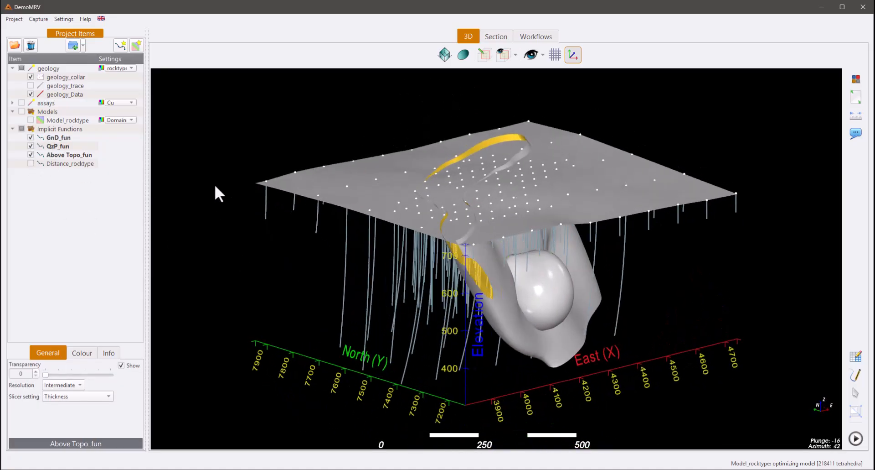
Step: Show the Distance_rocktype function, then hide it again and examine the other implicit surfaces
left_click(30, 164)
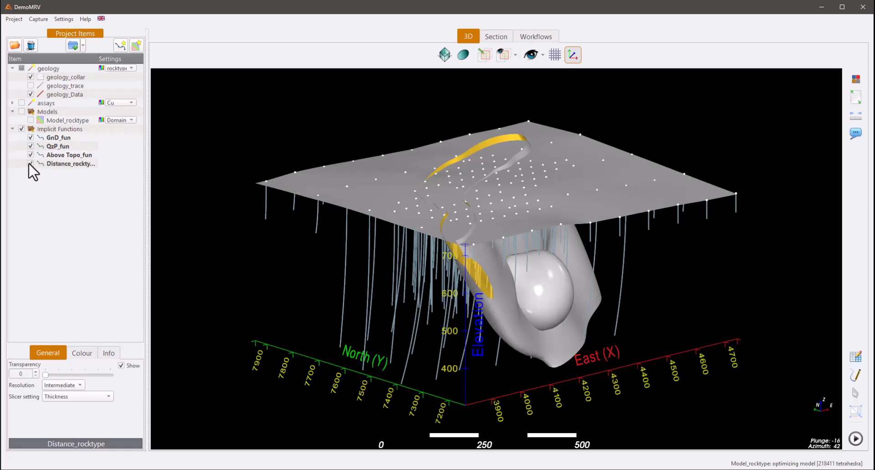
left_click(55, 164)
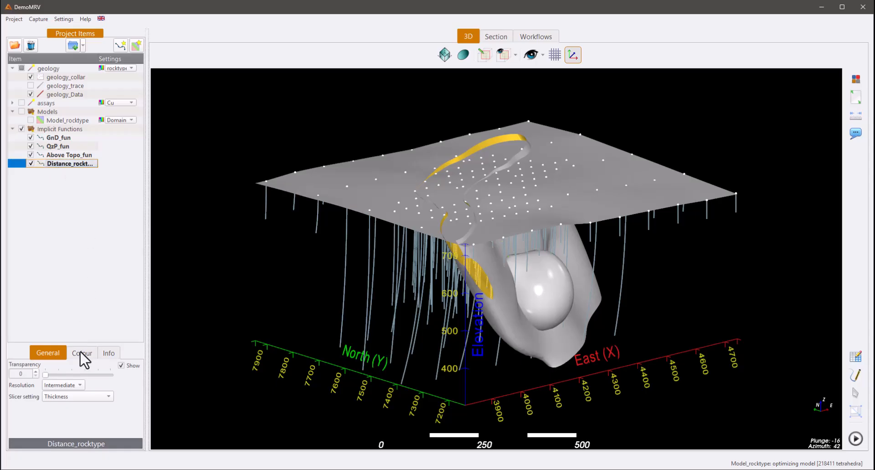
left_click(31, 163)
left_click_drag(297, 248, 632, 157)
left_click_drag(547, 145, 606, 162)
Step: Hide the QzP_fun surface and show it again to examine where it crosses the topography
left_click(30, 146)
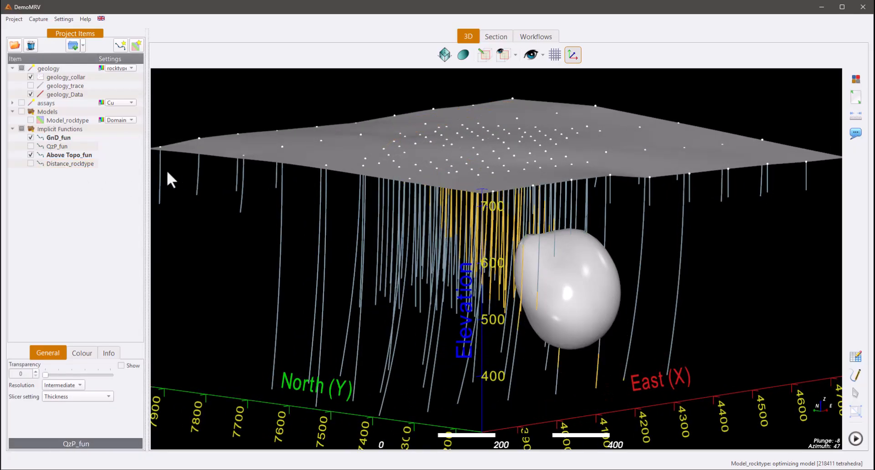
left_click(31, 145)
left_click_drag(545, 184, 347, 138)
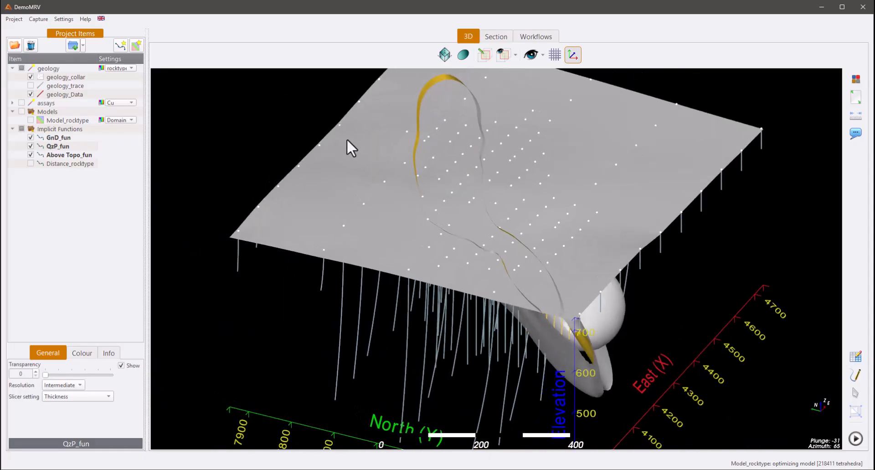
Step: Hide the Above Topo_fun surface to view the bodies beneath it, and display it again
left_click(30, 154)
left_click_drag(451, 203, 366, 156)
left_click(30, 155)
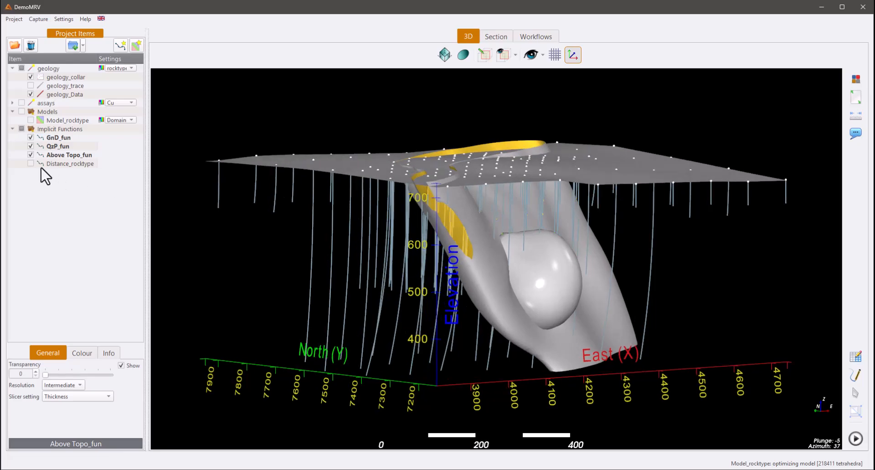
Step: Turn off Above Topo_fun and inspect the open QzP_fun surface and GnD_fun body against the drillholes from several angles
left_click(30, 155)
left_click(31, 155)
left_click_drag(296, 191, 572, 276)
left_click_drag(615, 295, 494, 264)
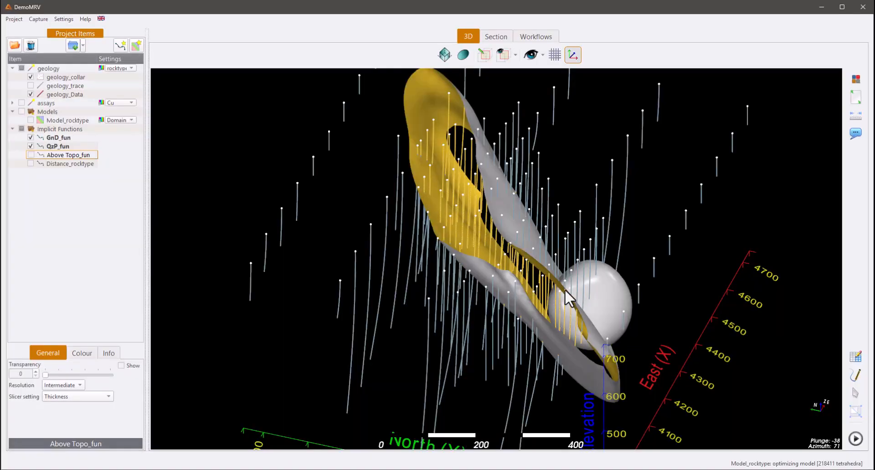
left_click_drag(566, 293, 489, 300)
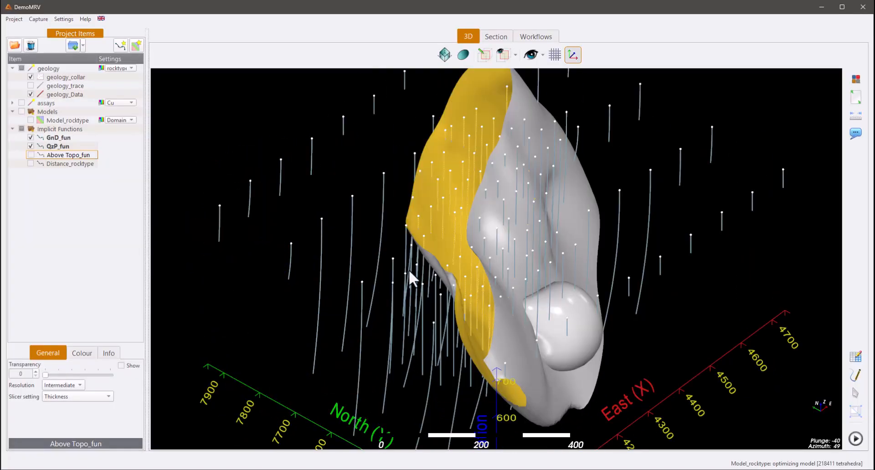
left_click_drag(299, 241, 686, 294)
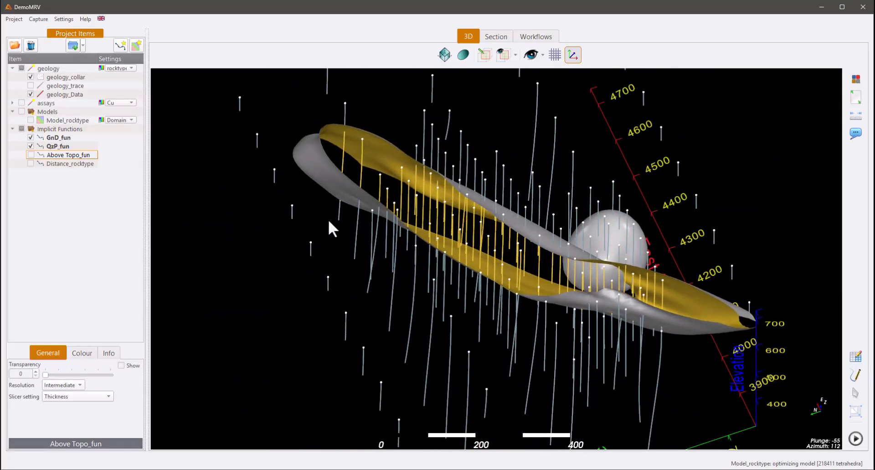
scroll(428, 218, "up", 3)
left_click_drag(376, 189, 380, 146)
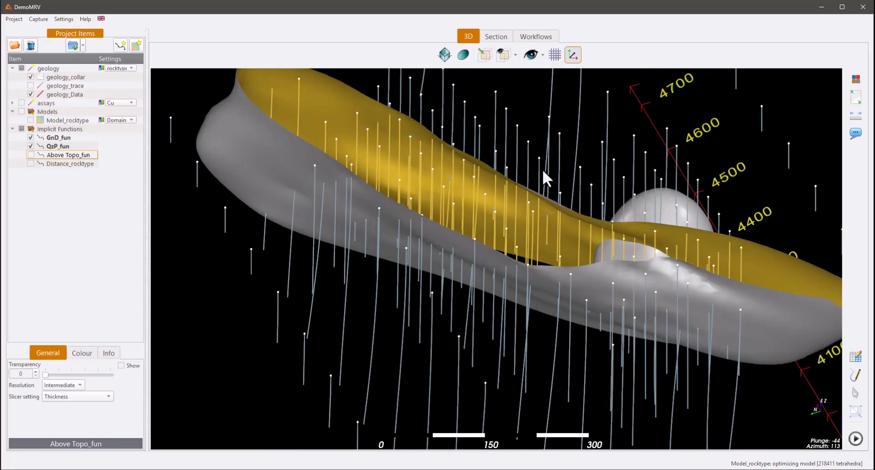
left_click_drag(593, 205, 219, 191)
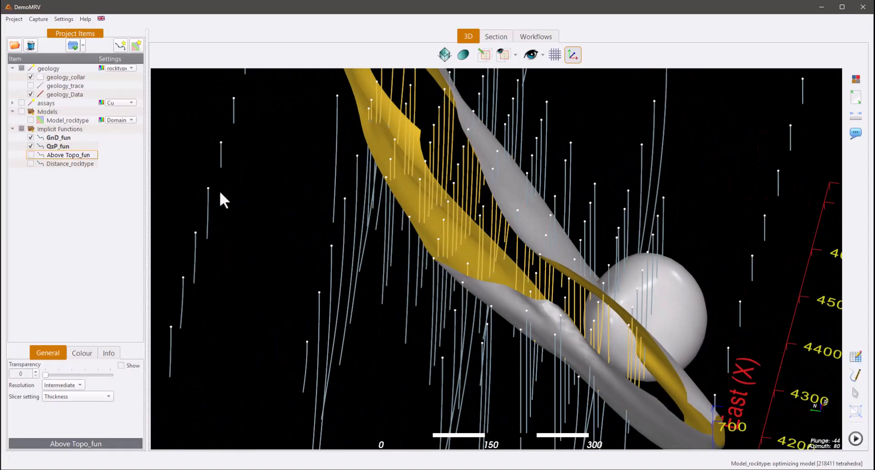
Step: Open the model settings of Model_rocktype for editing, review the chronology of its functions, and close the dialog
left_click(58, 119)
right_click(61, 120)
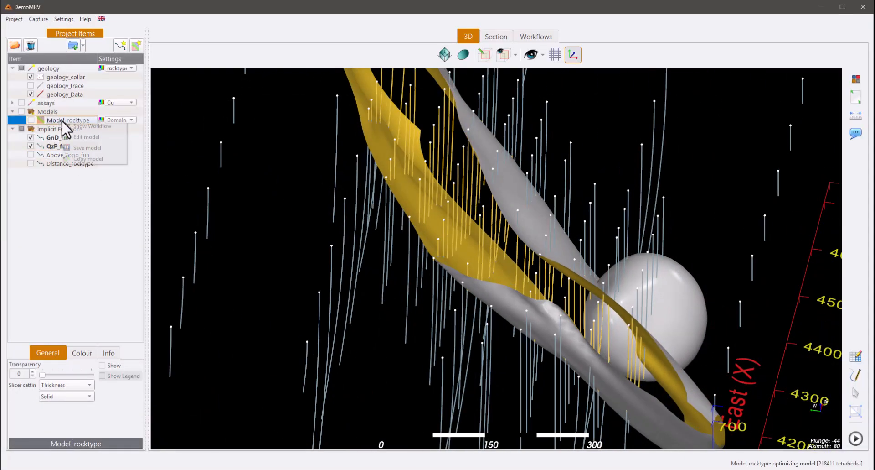
left_click(85, 136)
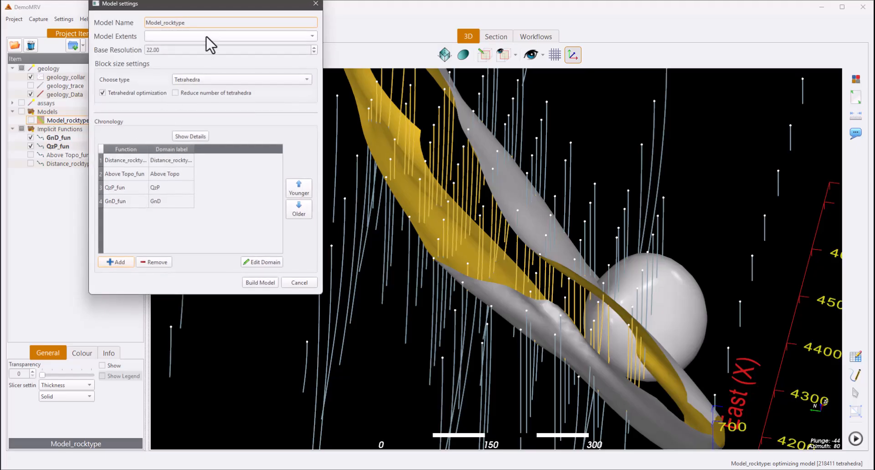
left_click_drag(209, 6, 405, 93)
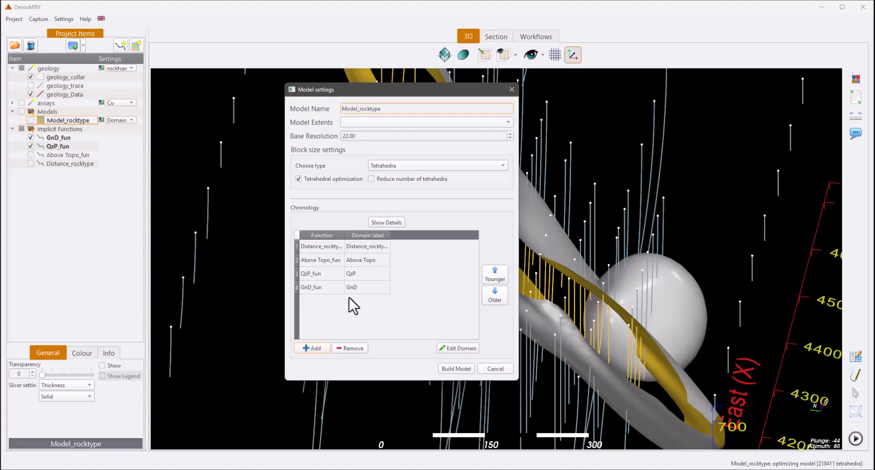
left_click(456, 368)
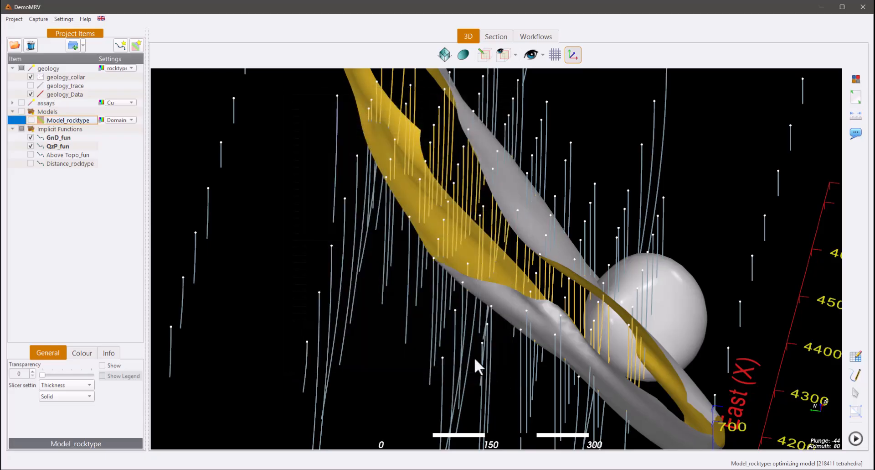
Step: Hide the GnD_fun and QzP_fun implicit surfaces, leaving only the drillholes in view
left_click_drag(253, 174, 109, 150)
left_click(30, 137)
left_click(30, 146)
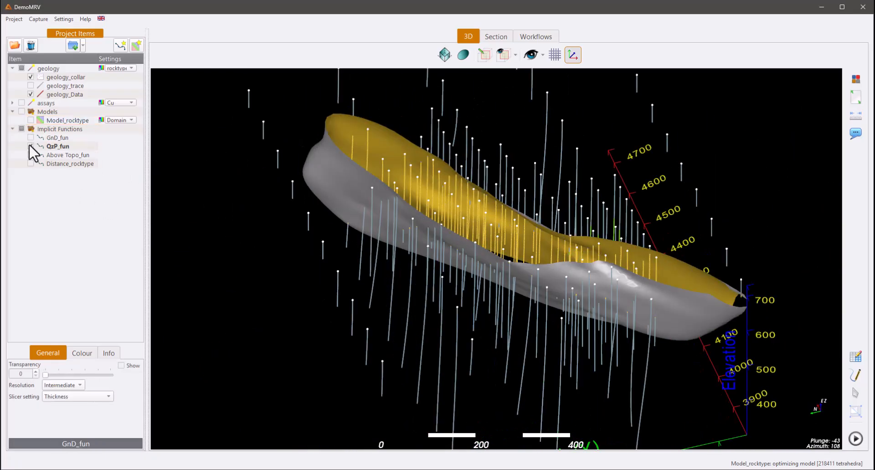
left_click_drag(471, 214, 486, 245)
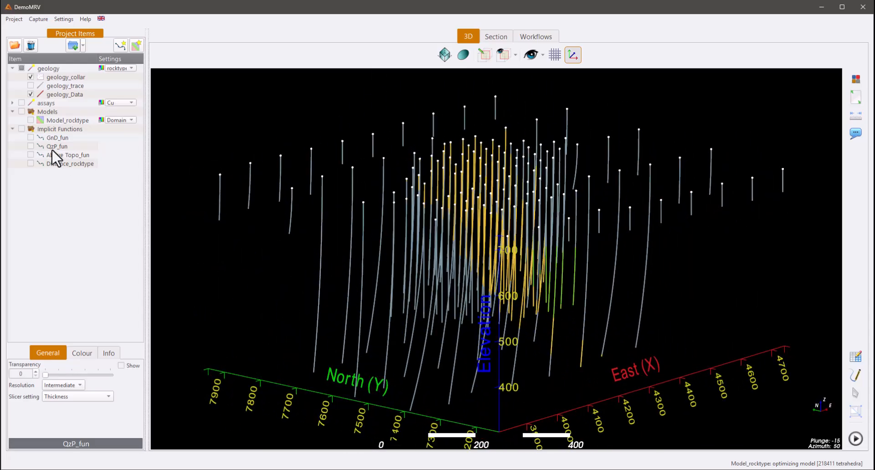
Step: Display Model_rocktype to inspect its domains among the drillholes, and hide the model again
left_click(31, 120)
left_click_drag(565, 218, 296, 191)
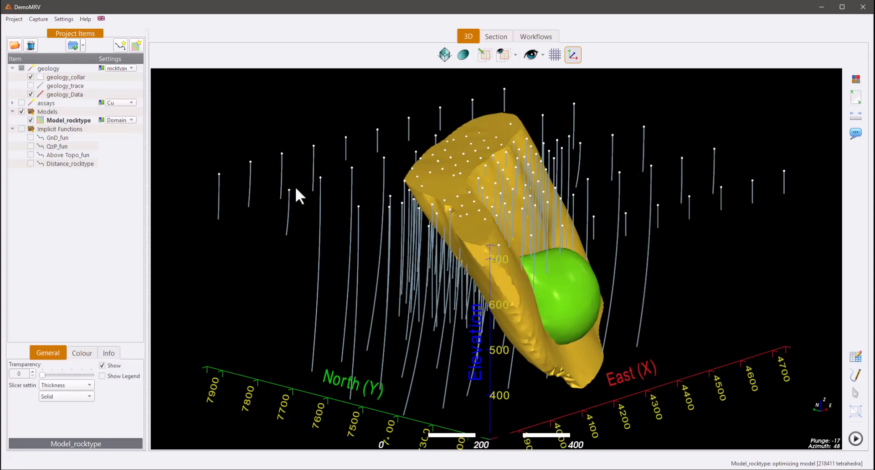
left_click(31, 120)
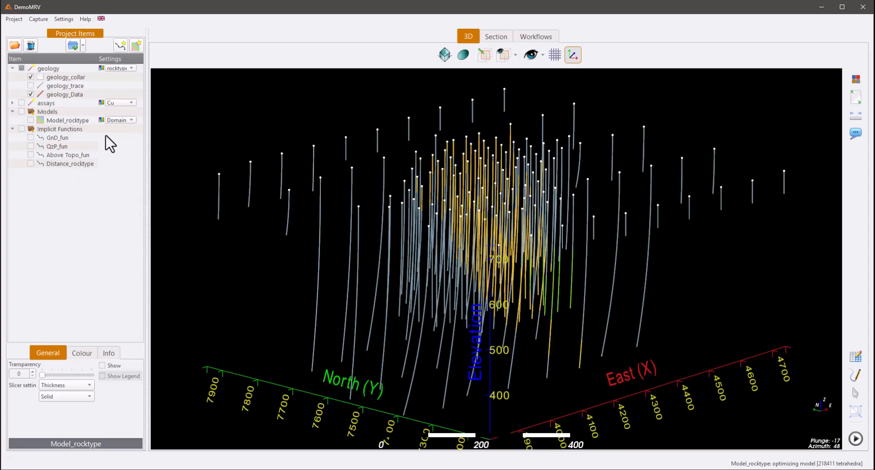
Step: Colour the geology drillhole data by the zone attribute and inspect the zones along the holes
left_click_drag(445, 223, 473, 210)
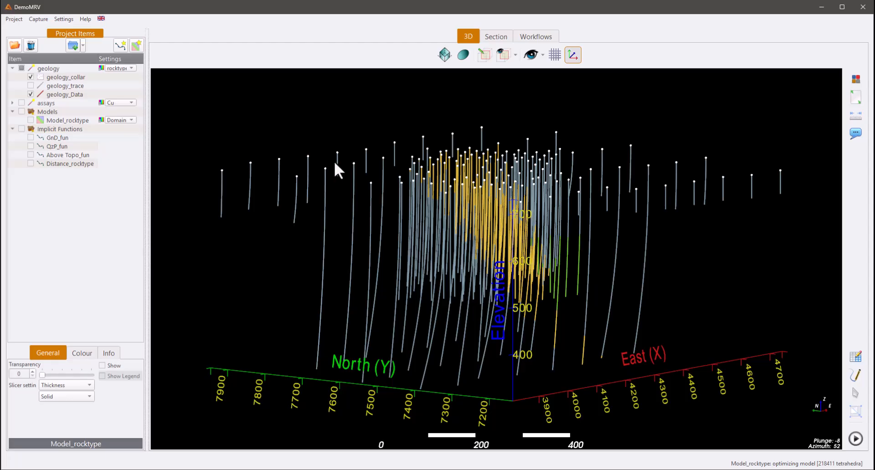
left_click(118, 68)
left_click(119, 83)
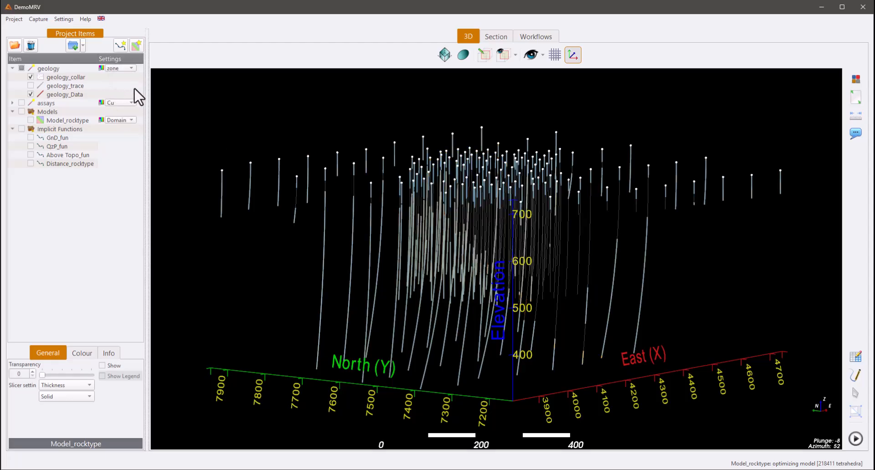
left_click_drag(444, 175, 527, 162)
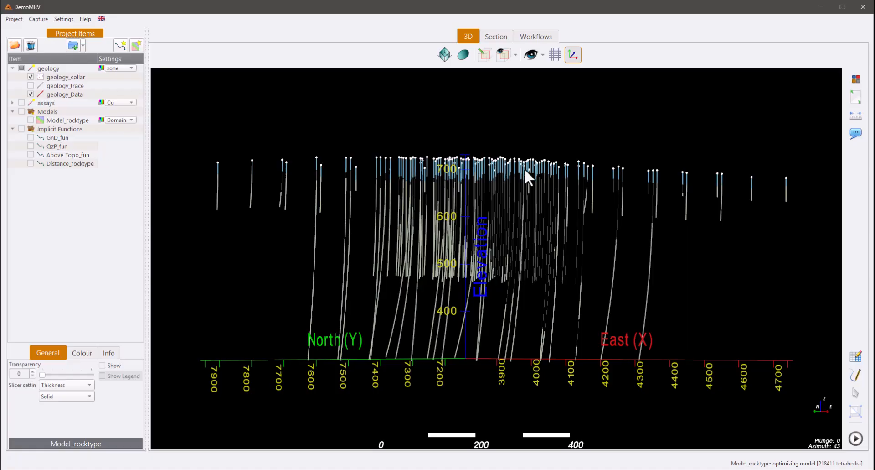
left_click_drag(564, 101, 514, 219)
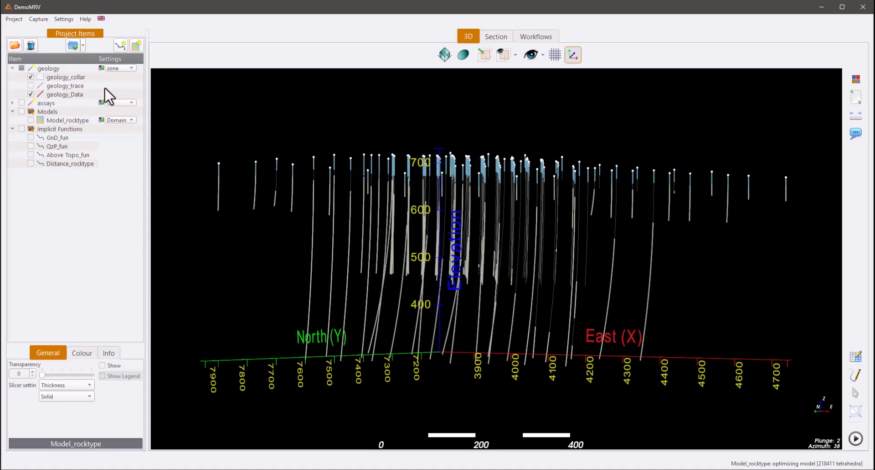
Step: Enable the MX category in the geology zone colour settings, update the views, and close the dialog
left_click(102, 68)
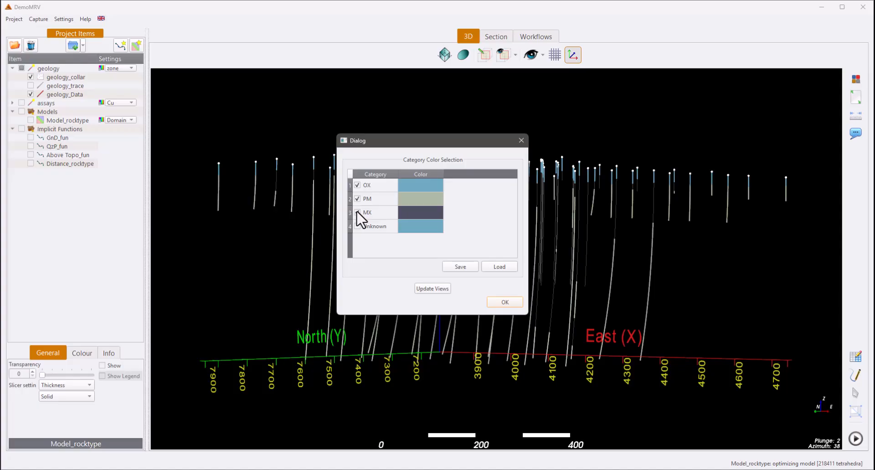
left_click(428, 288)
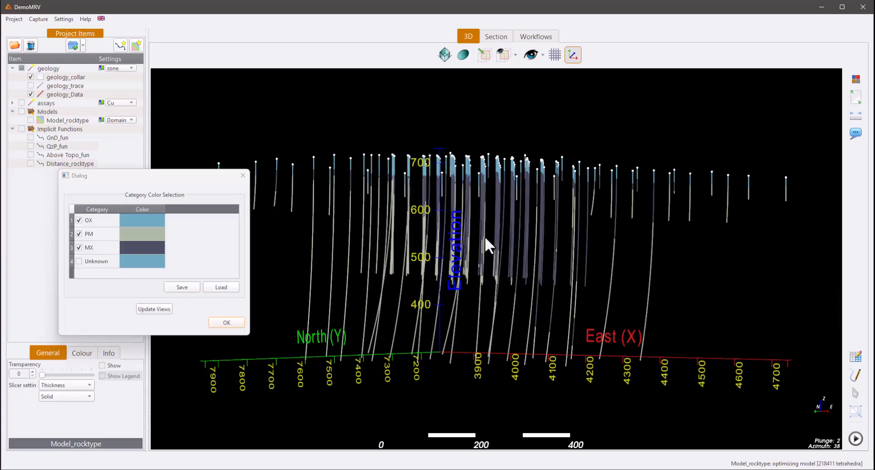
left_click_drag(485, 236, 522, 208)
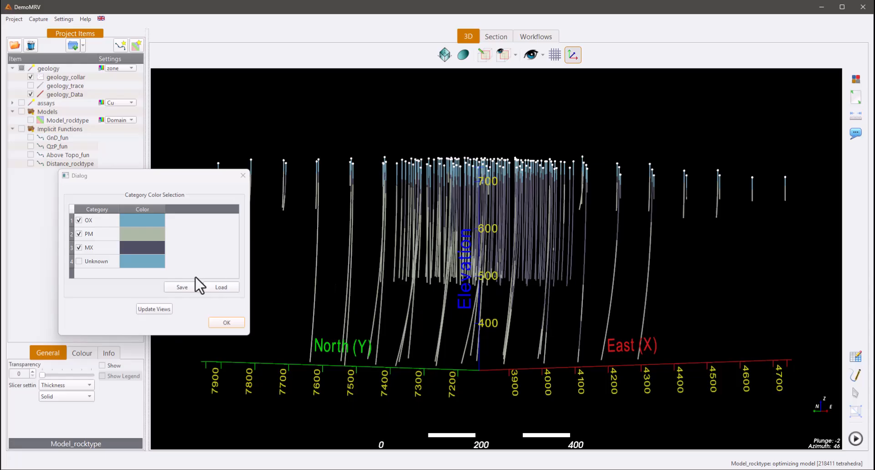
left_click(243, 175)
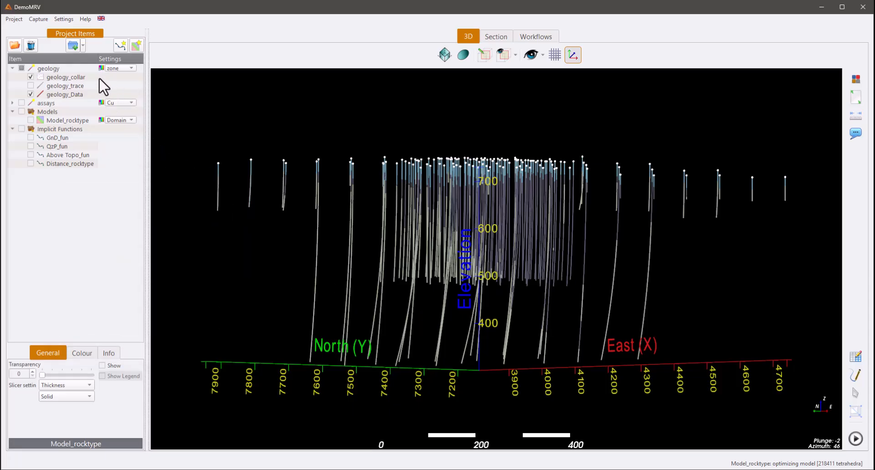
Step: Start an implicit functions workflow from the geology drillhole data using the zone attribute, with automatic model creation enabled
left_click(119, 46)
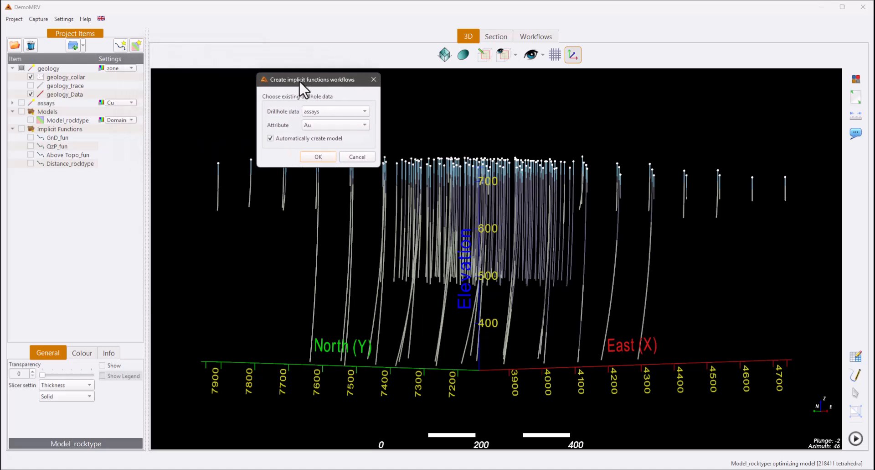
left_click_drag(300, 81, 295, 107)
left_click(319, 137)
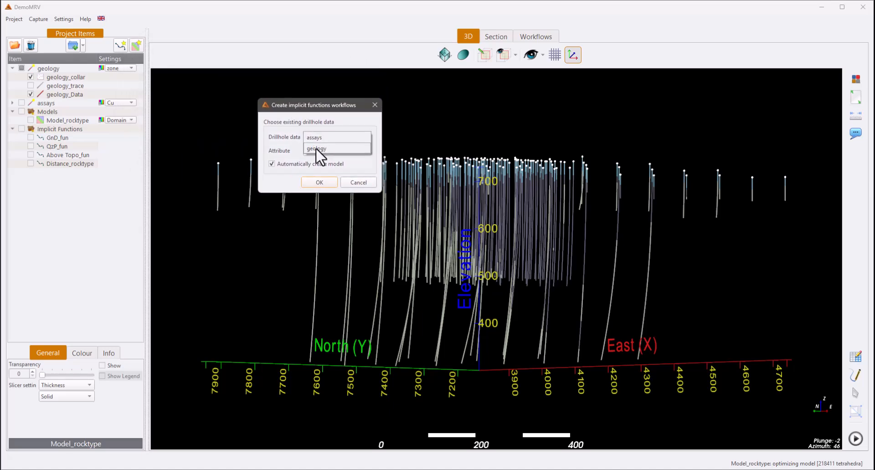
left_click(317, 152)
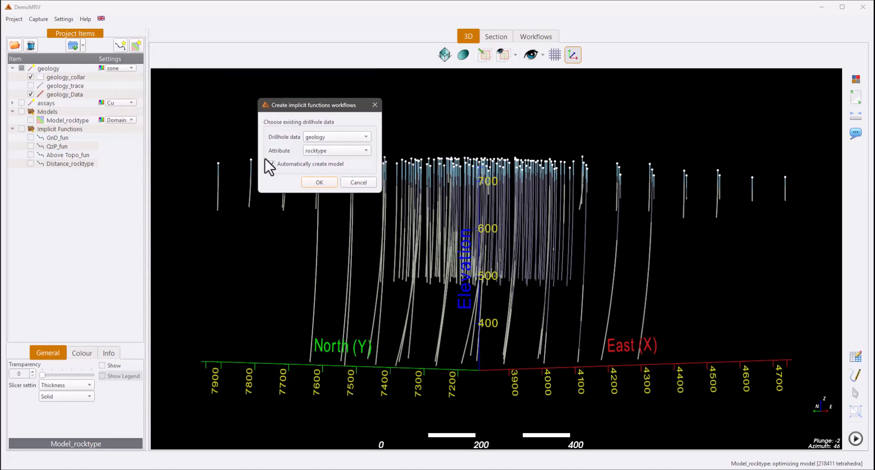
left_click(332, 151)
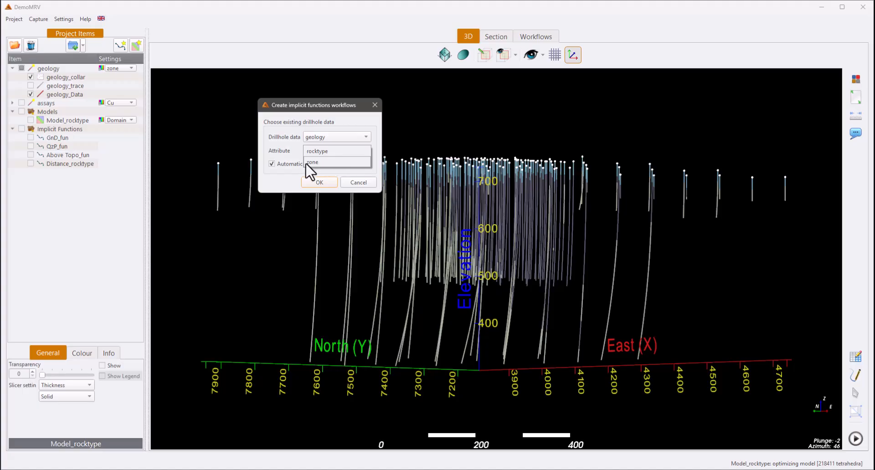
left_click(317, 163)
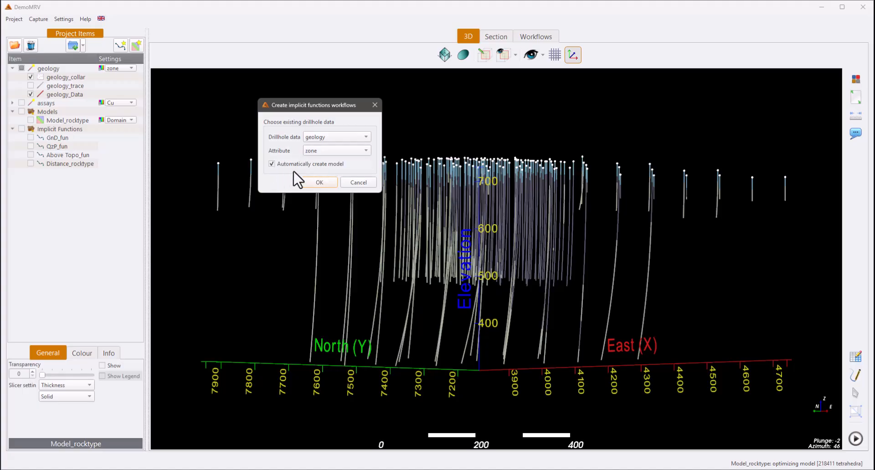
left_click(320, 182)
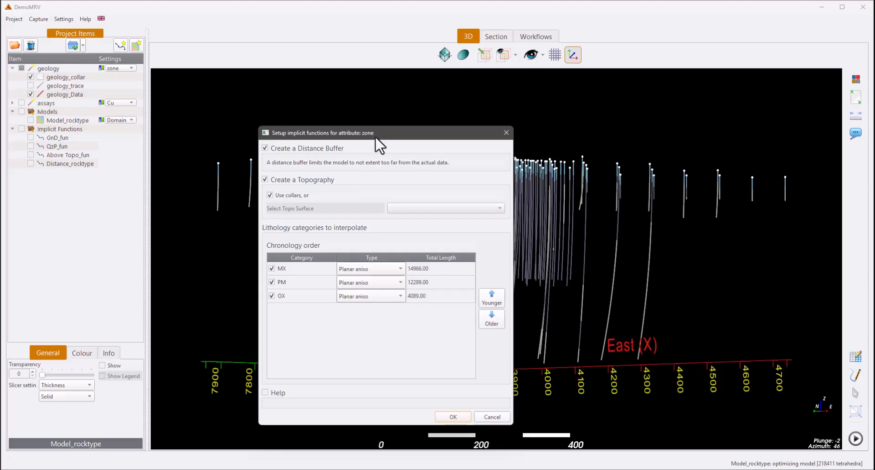
Step: Move OX to the youngest position in the zone chronology order, above MX and PM
left_click_drag(383, 137, 291, 97)
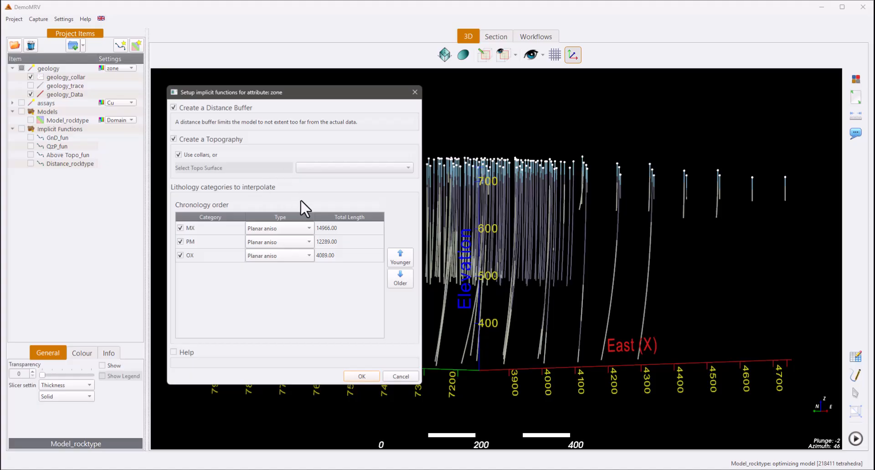
left_click(204, 258)
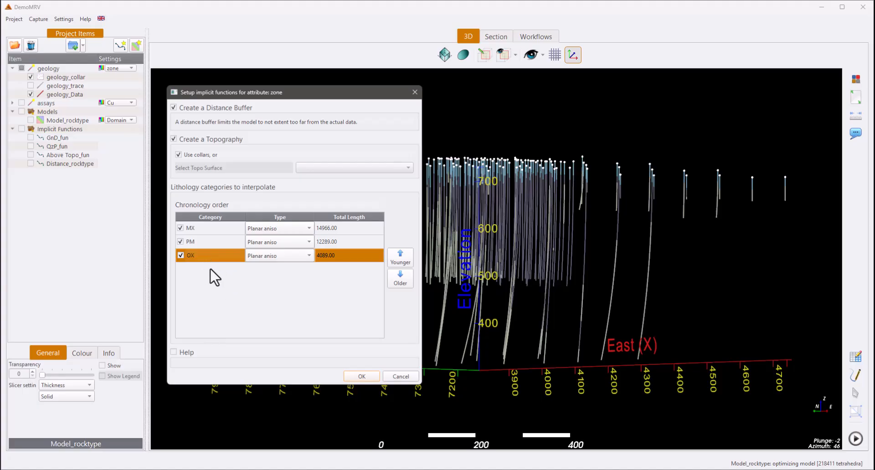
left_click(401, 257)
left_click(400, 257)
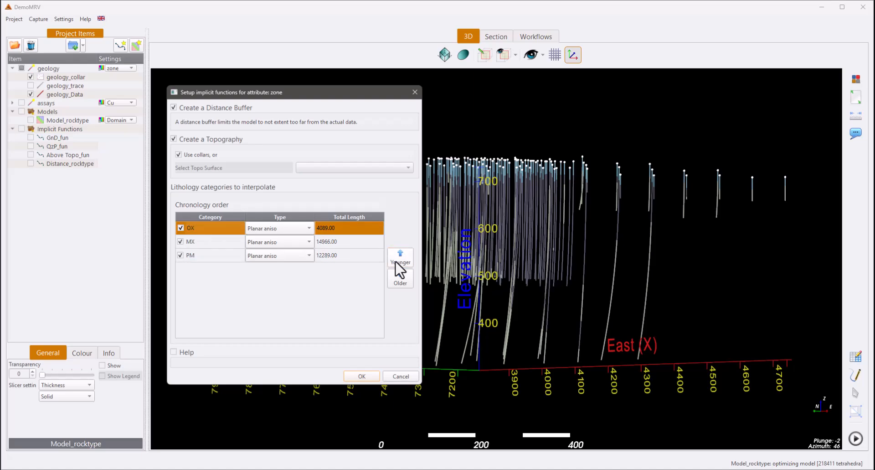
left_click(206, 243)
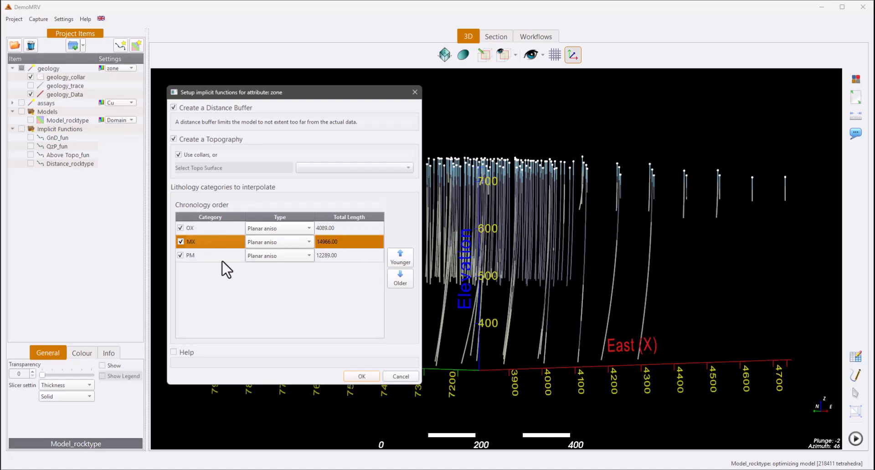
left_click(200, 255)
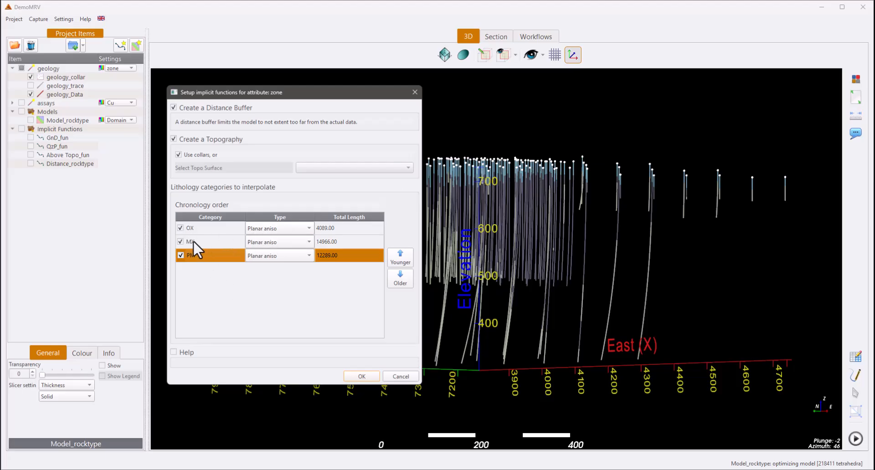
Step: Set the interpolation type of MX and PM to Isotropic and create the zone implicit functions
left_click(299, 242)
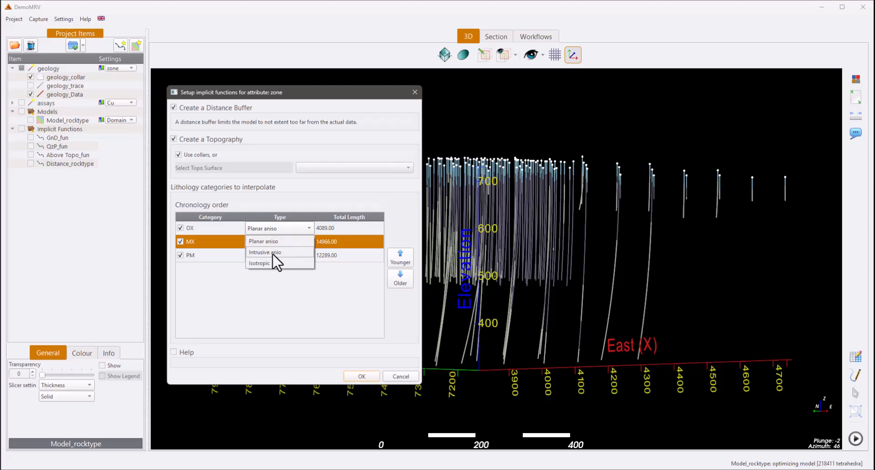
left_click(279, 259)
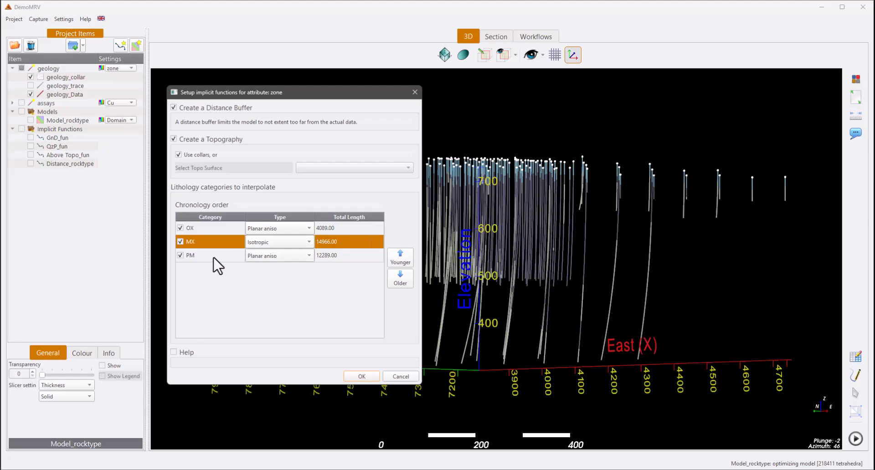
left_click(279, 256)
left_click(261, 274)
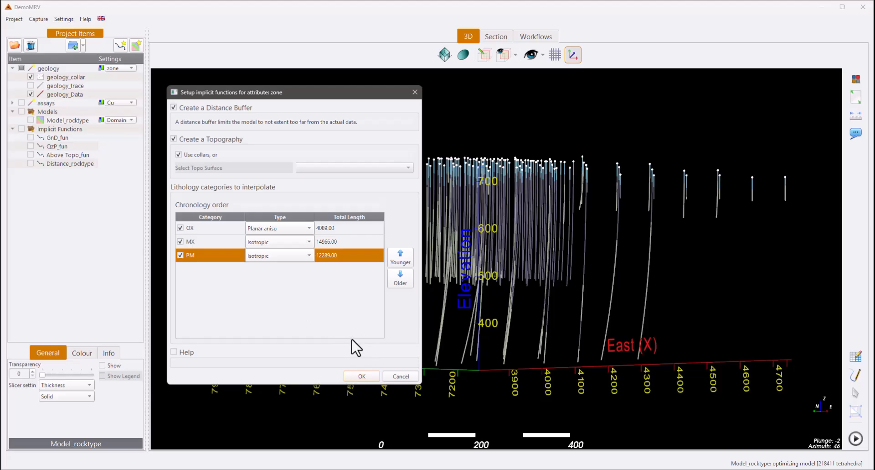
left_click(356, 376)
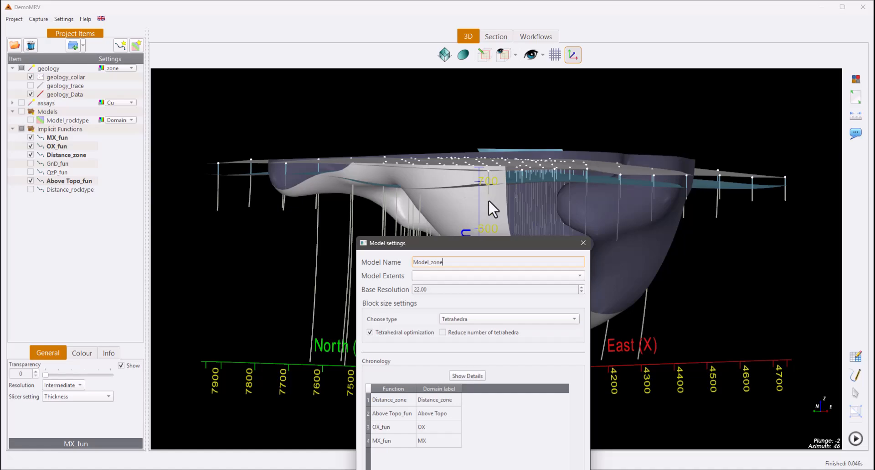
Step: Build the tetrahedral zone model under the name Model_zone, keeping the proposed settings
left_click_drag(423, 243, 187, 113)
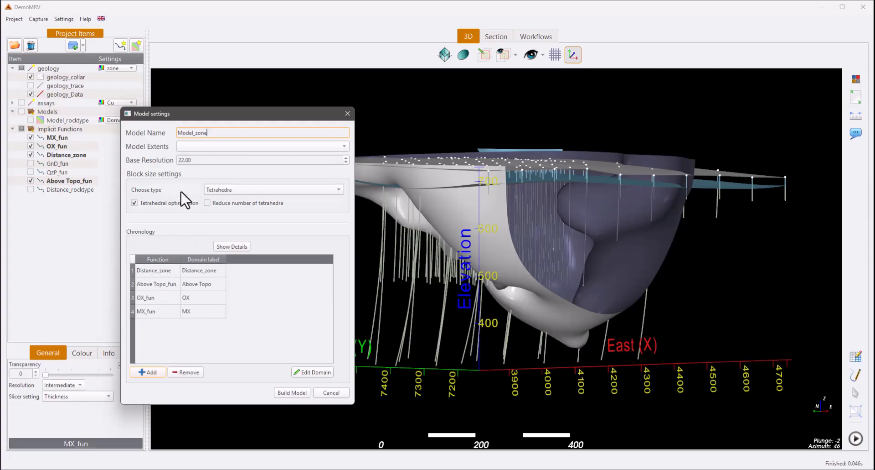
double_click(217, 132)
left_click(290, 393)
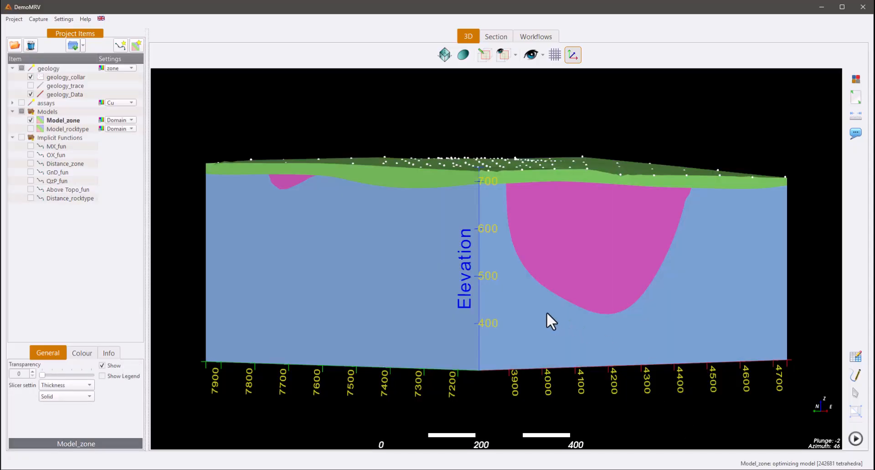
Step: Hide the OX category of Model_zone through its domain colour settings and update the views
left_click_drag(547, 313, 534, 298)
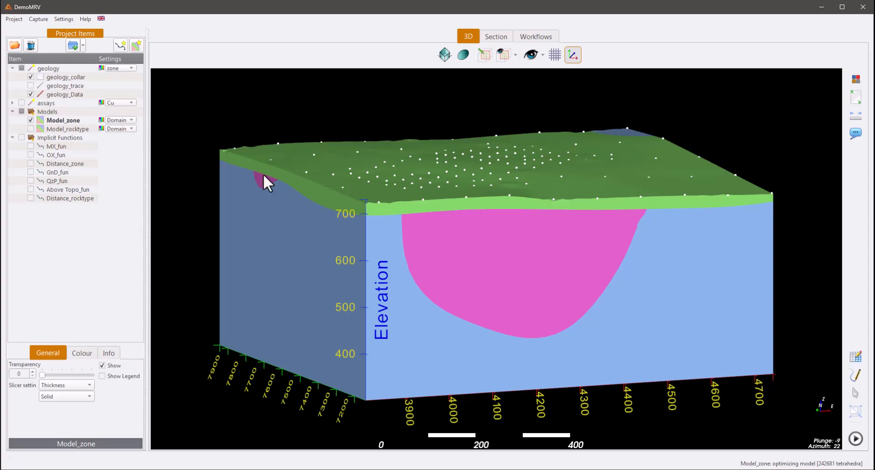
left_click(101, 120)
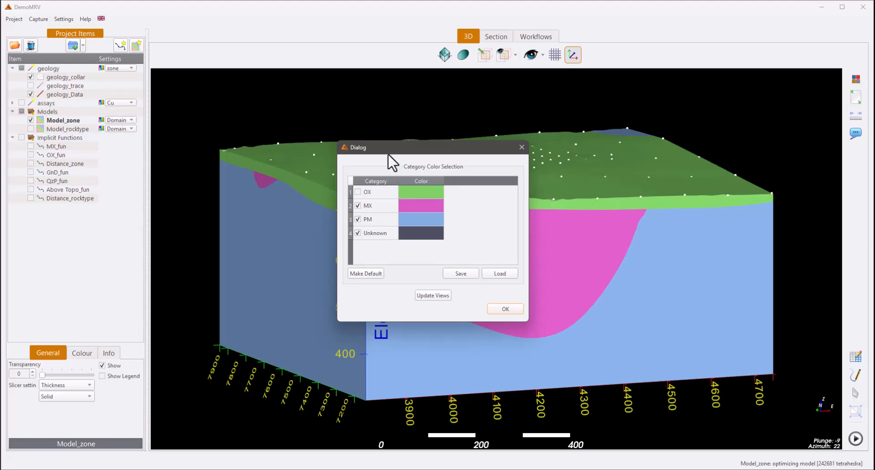
left_click_drag(388, 154, 75, 188)
left_click(120, 330)
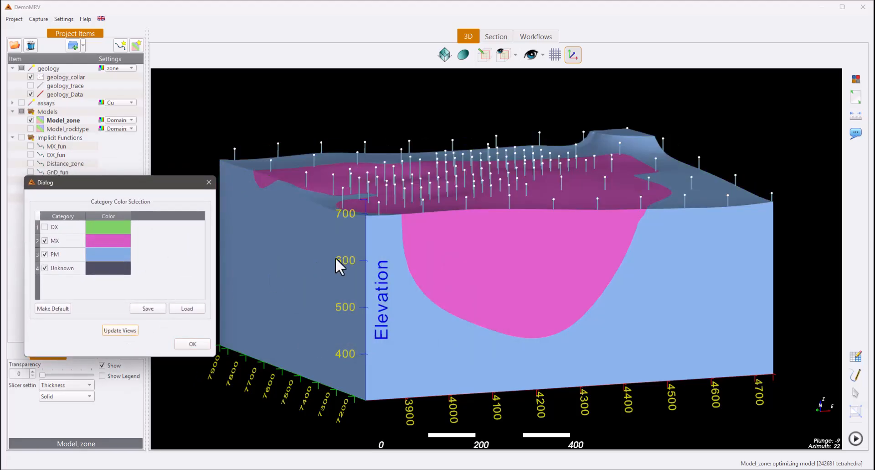
left_click_drag(336, 259, 424, 256)
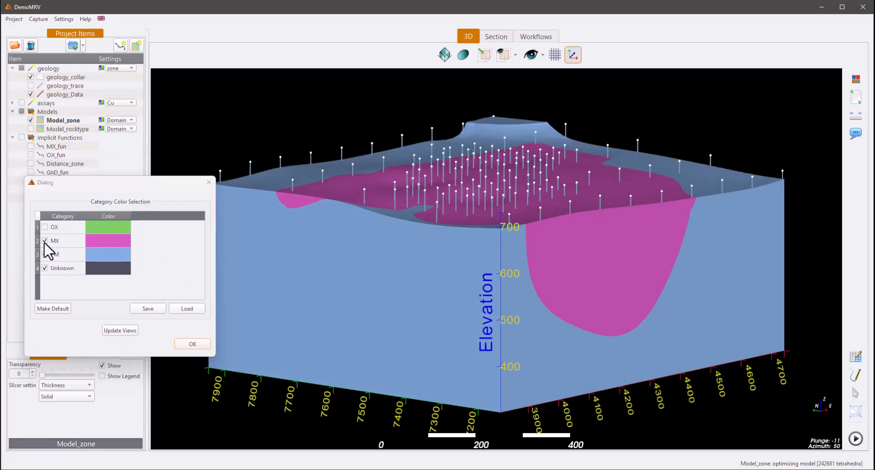
Step: Hide the MX domain of Model_zone as well to inspect the shape of the PM domain
left_click(45, 241)
left_click(120, 330)
left_click(359, 261)
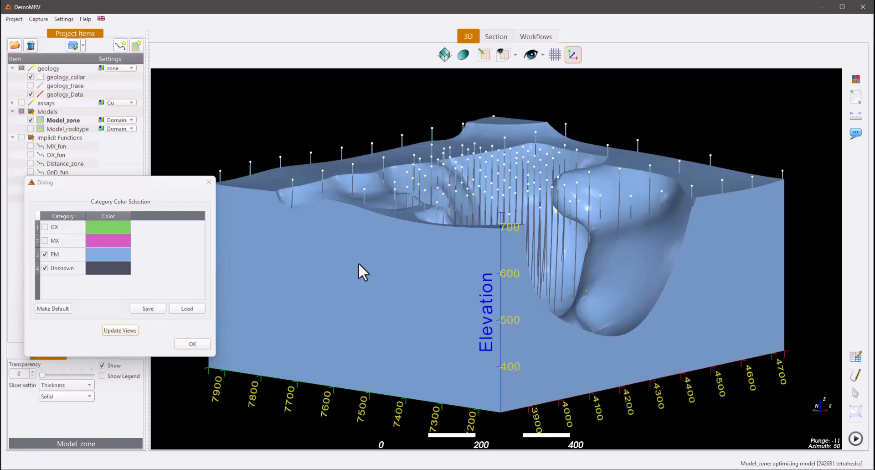
left_click_drag(358, 261, 196, 258)
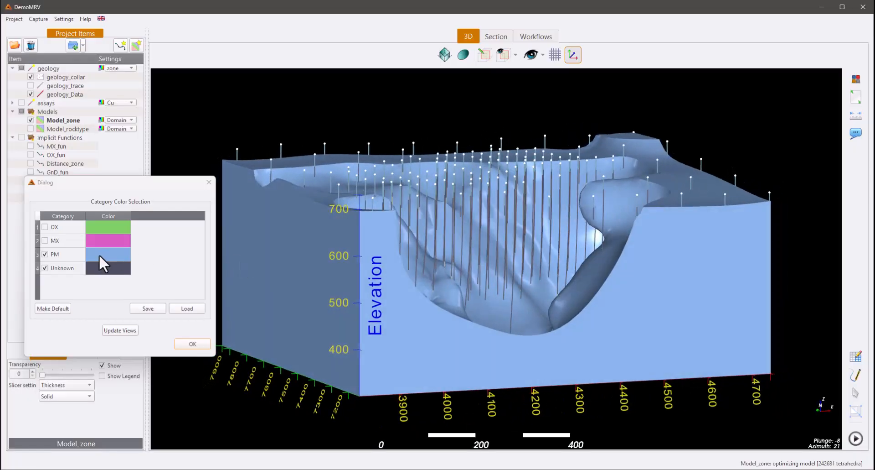
Step: Show the MX domain of Model_zone instead of PM and inspect it among the drillholes
left_click(45, 255)
left_click(45, 240)
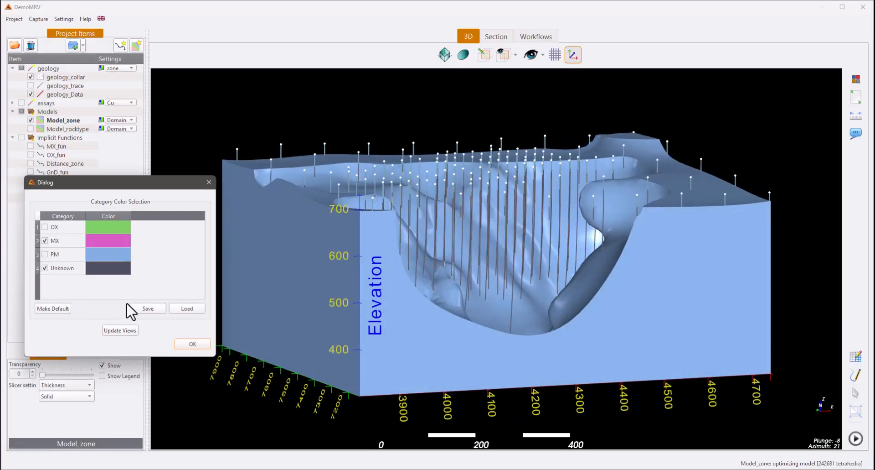
left_click(118, 330)
left_click_drag(349, 292, 497, 279)
left_click_drag(291, 233, 443, 252)
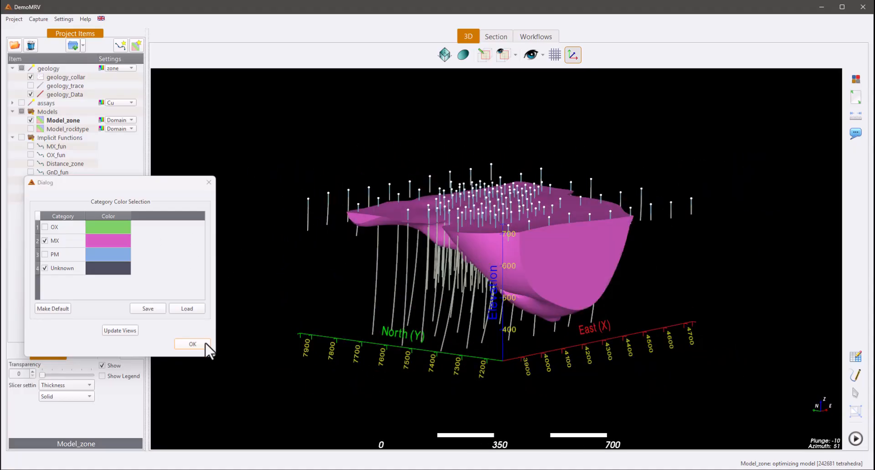
Step: Show the PM domain again together with MX and inspect the combined model from several angles
left_click(45, 254)
left_click(120, 330)
left_click_drag(401, 297, 305, 305)
left_click_drag(362, 111, 325, 136)
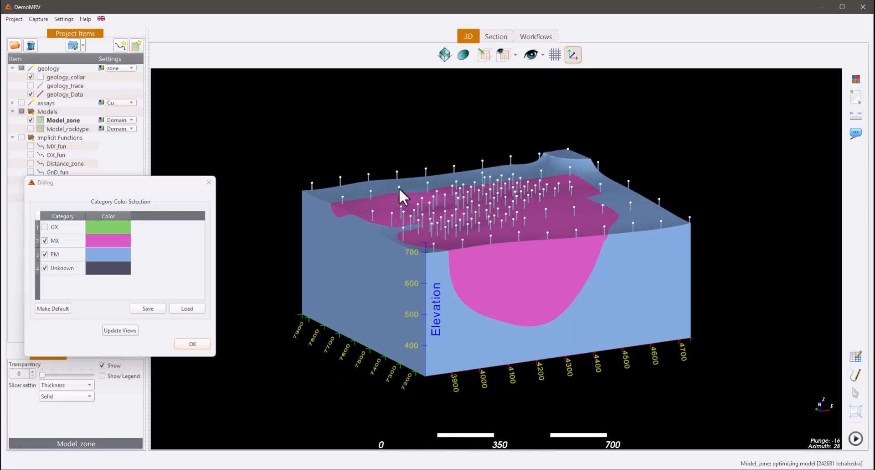
left_click_drag(367, 168, 363, 196)
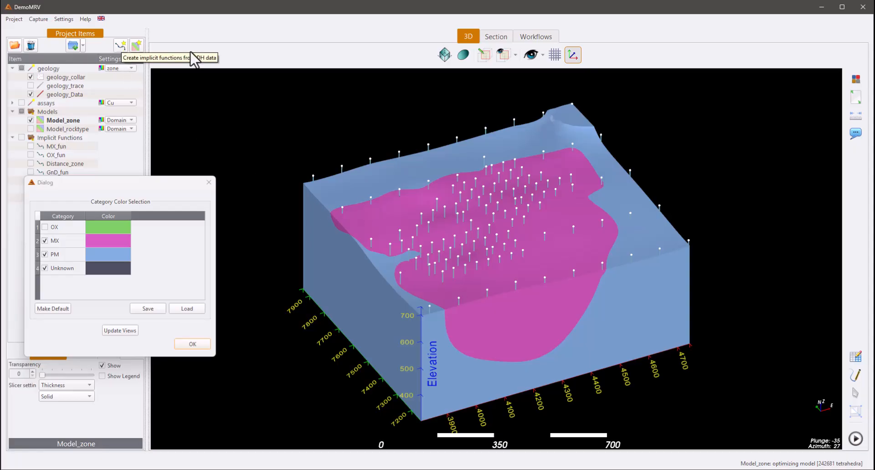
left_click_drag(665, 295, 562, 285)
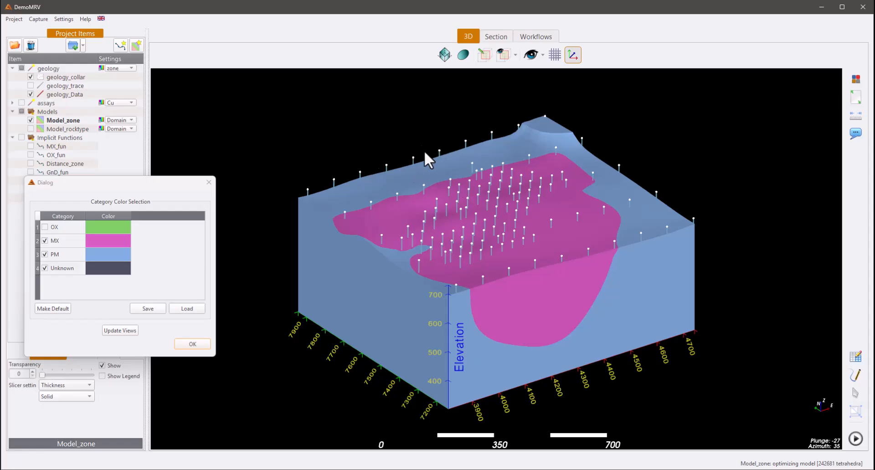
Step: Open the model extent settings and place the dialog clear of the model
left_click(444, 54)
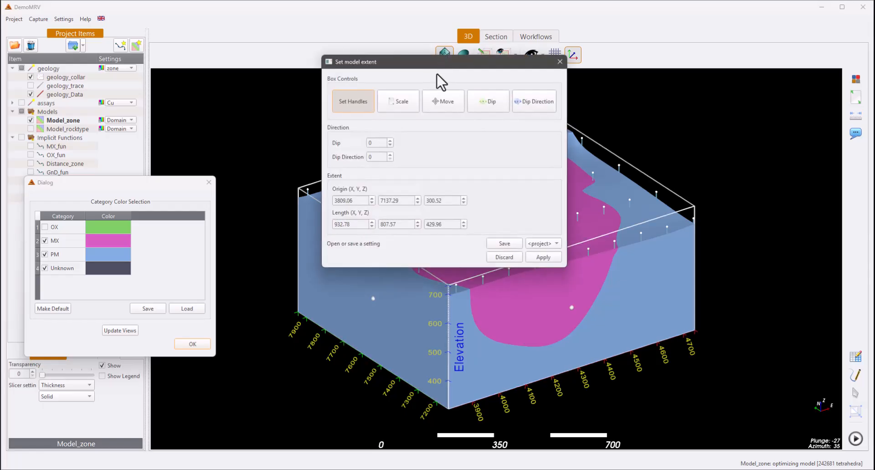
left_click_drag(442, 78, 109, 51)
Step: Try enlarging the model extent box to about 1127 × 911 × 556 with its handles, and restore the original extent
mouse_move(693, 185)
left_mouse_down()
mouse_move(440, 206)
mouse_move(684, 183)
left_mouse_up()
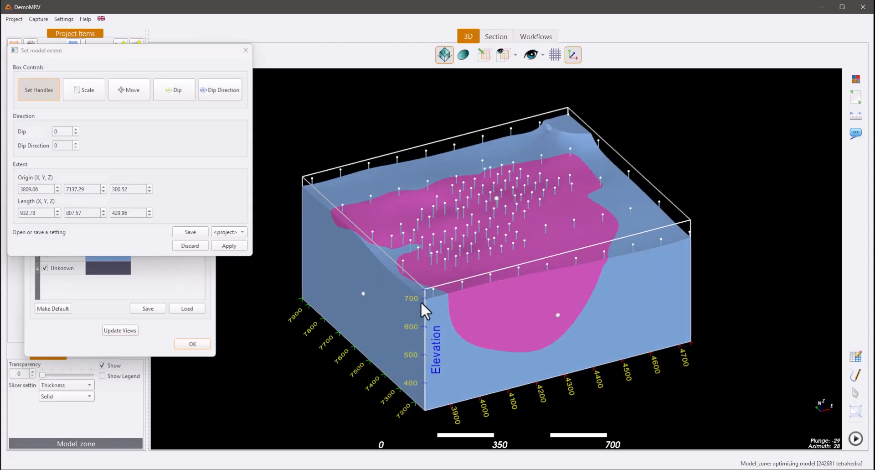
left_click_drag(363, 293, 345, 298)
left_click_drag(548, 318, 564, 333)
left_click_drag(661, 219, 570, 249)
left_click_drag(640, 287, 680, 291)
left_click_drag(720, 254, 440, 191)
left_click_drag(488, 192, 488, 153)
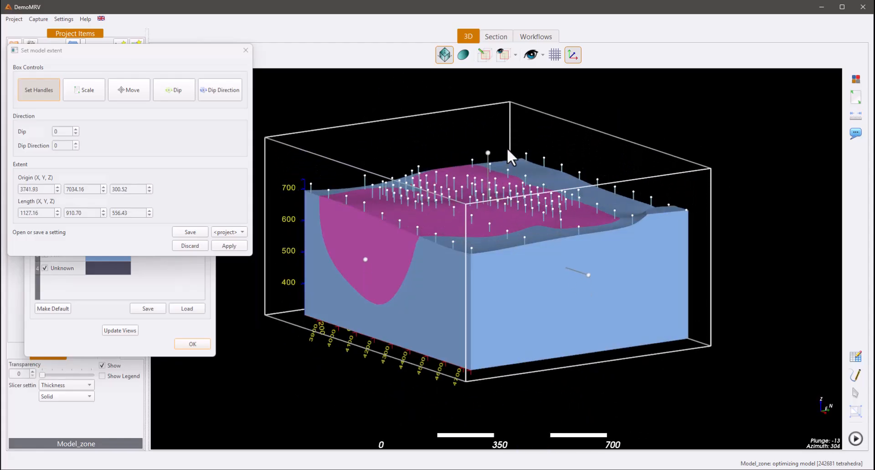
left_click(231, 244)
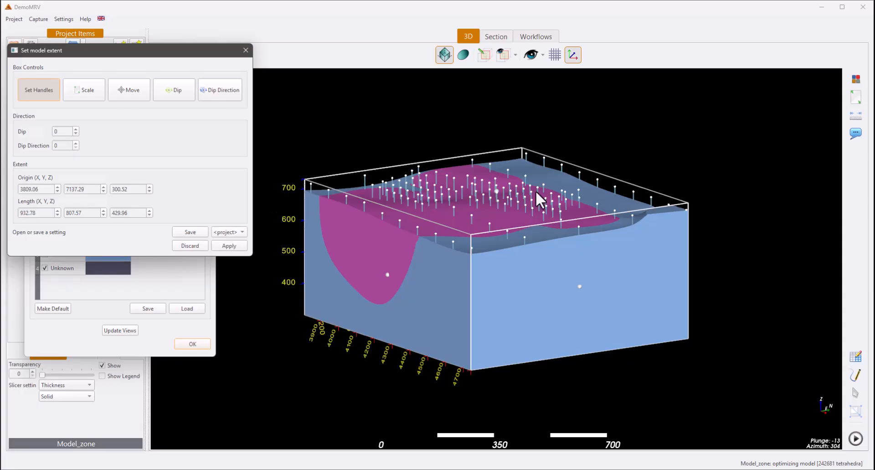
Step: Save the original model extent as a boundary object named ExtInit
left_click_drag(535, 190, 661, 157)
left_click(183, 234)
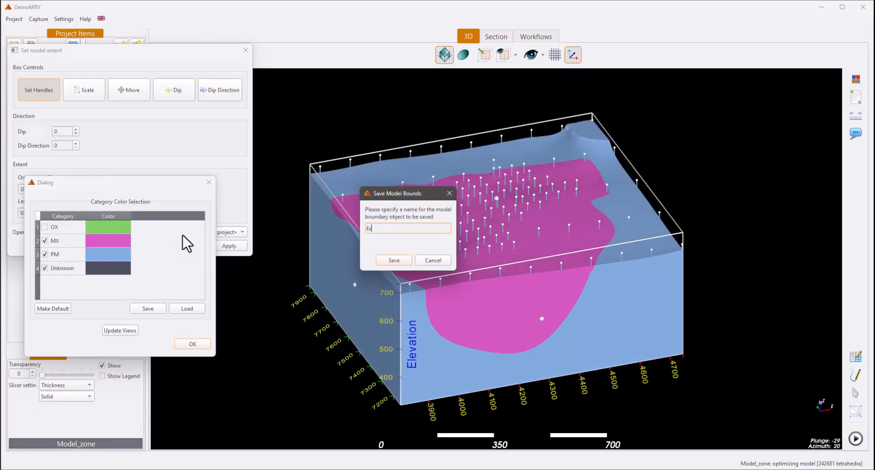
type("ExtINit")
key("Left")
key("Left")
key("BackSpace")
type("n")
left_click(394, 260)
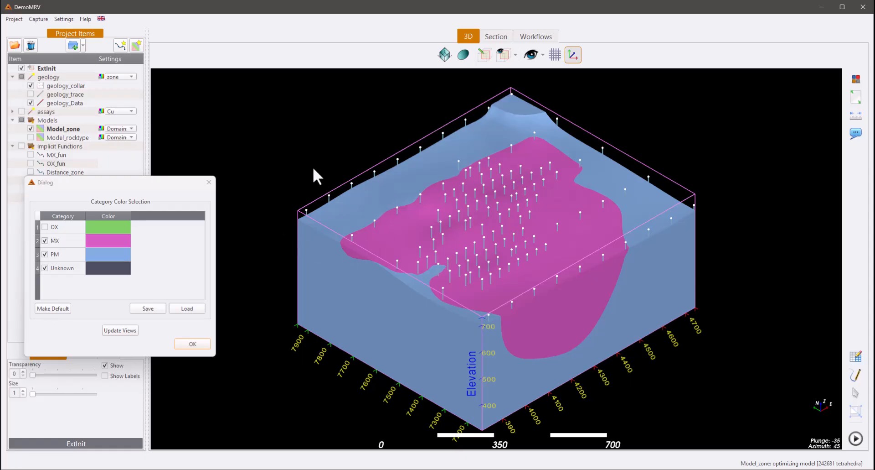
scroll(313, 166, "down", 1)
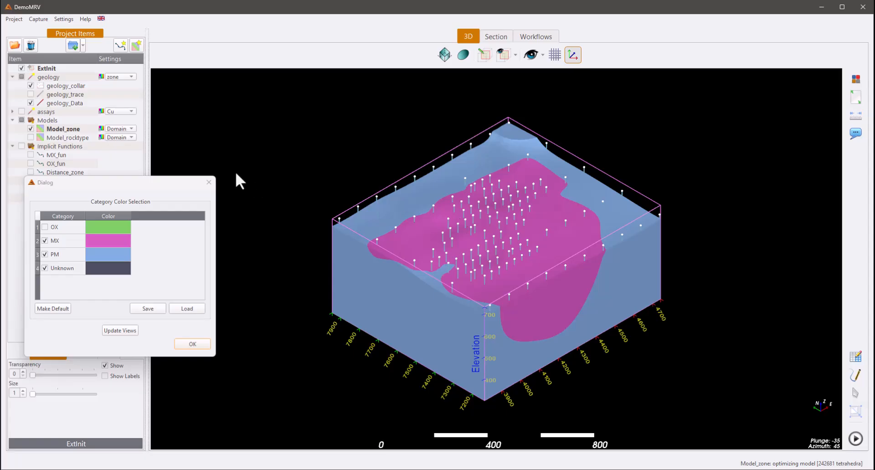
Step: Hide the ExtInit boundary and view the zone model from a lower angle
left_click(22, 68)
left_click(22, 68)
left_click_drag(335, 151, 241, 129)
left_click(22, 68)
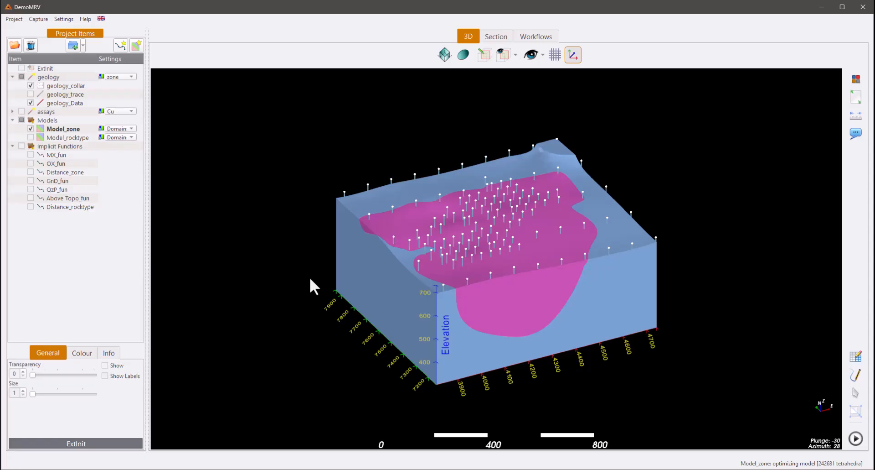
left_click_drag(304, 280, 355, 233)
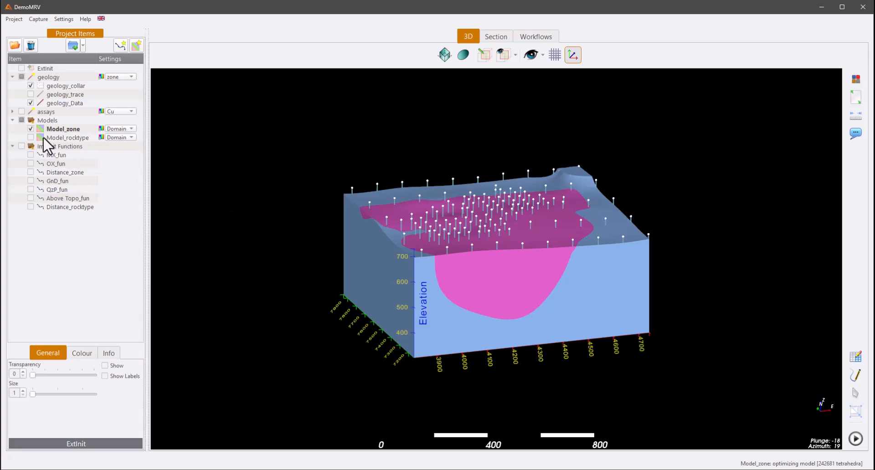
Step: Show Model_rocktype, first alone and then together with Model_zone, and examine how the domains overlap near the surface
left_click(30, 137)
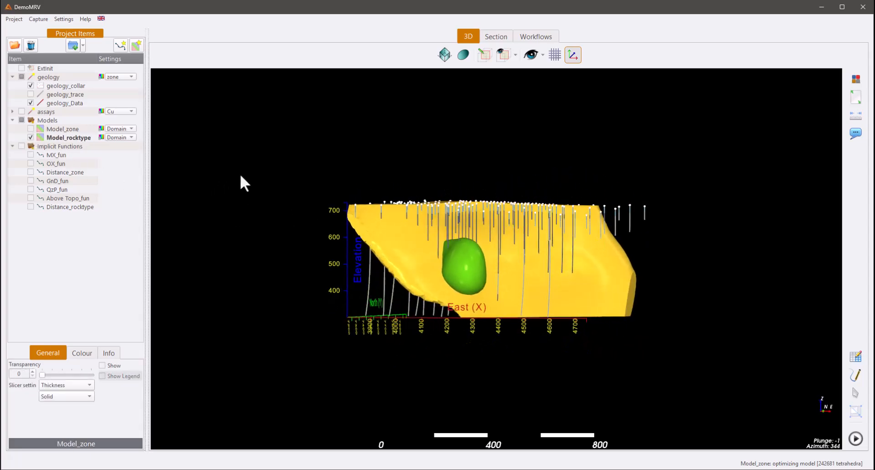
left_click(31, 128)
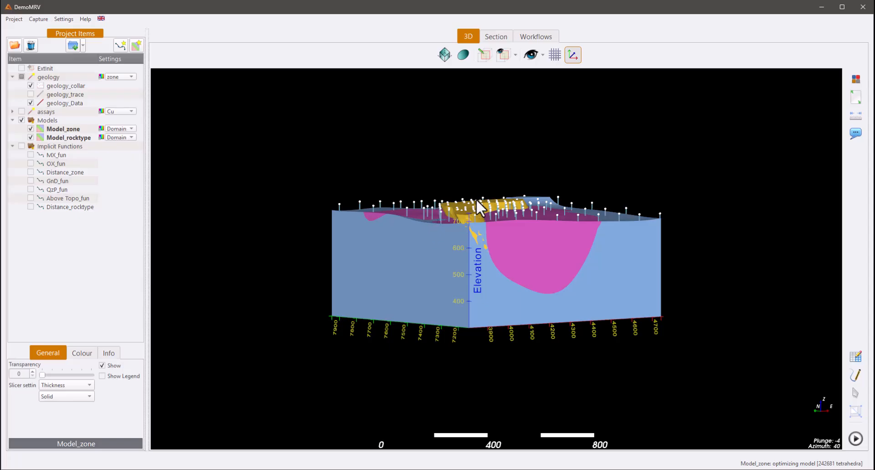
scroll(472, 210, "up", 2)
left_click_drag(483, 209, 352, 227)
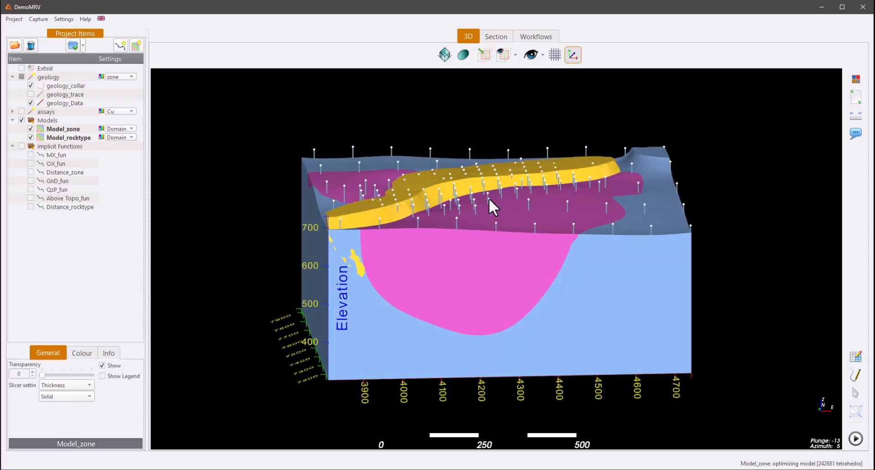
left_click_drag(440, 217, 444, 188)
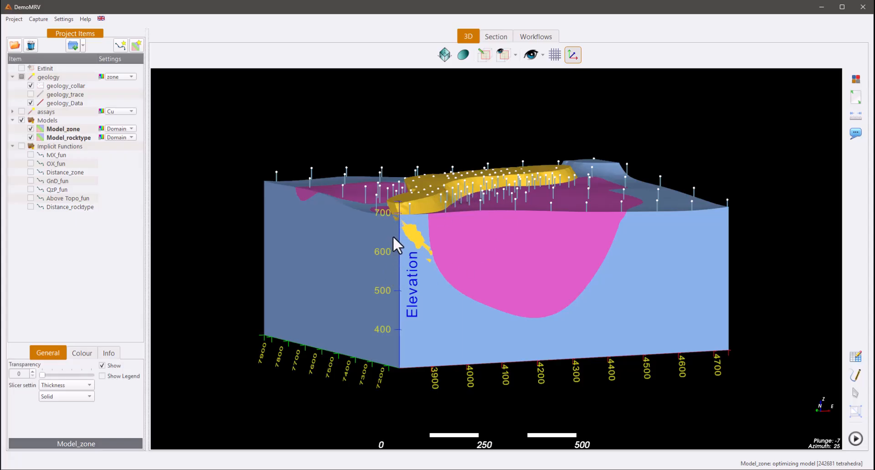
Step: Hide Model_zone and open the settings of Model_rocktype for editing, placing the dialog beside the model
left_click(31, 129)
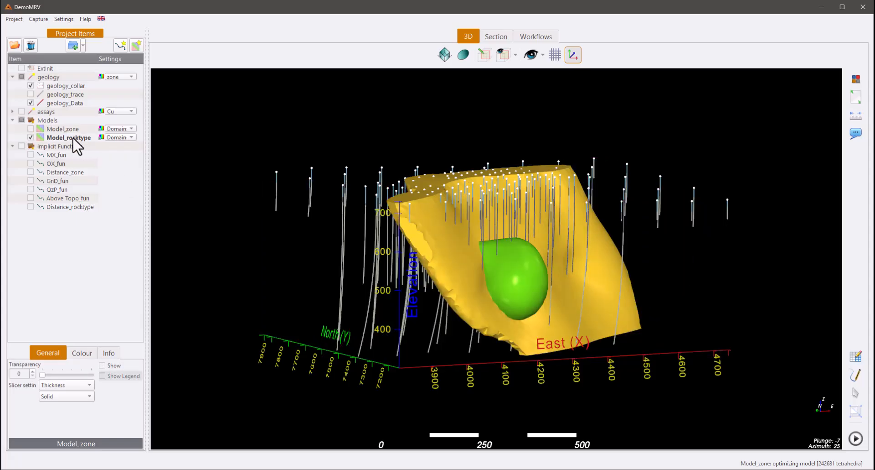
right_click(74, 138)
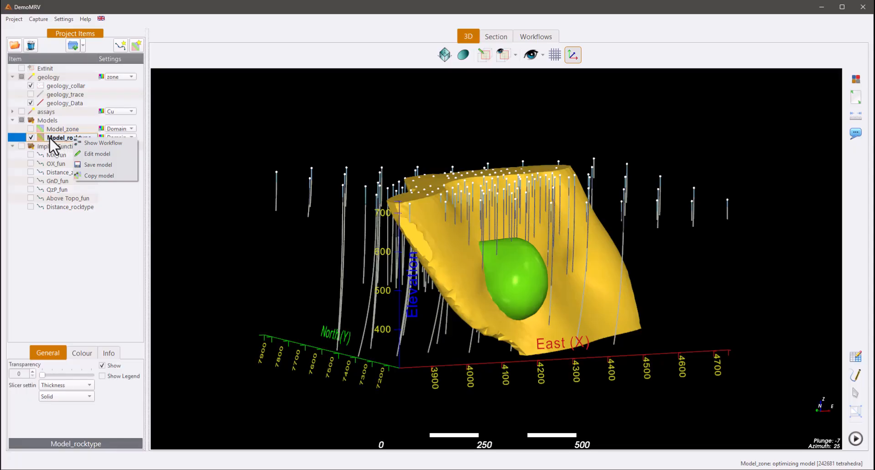
left_click(99, 154)
left_click_drag(234, 20, 319, 84)
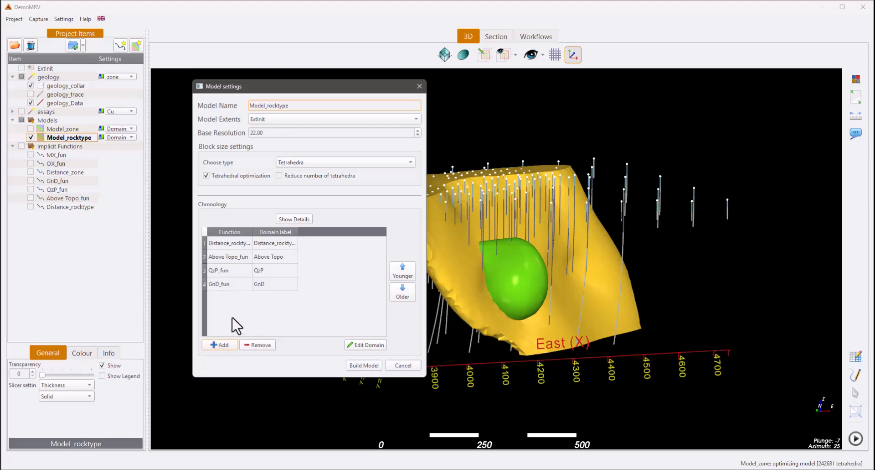
Step: Add an OX domain to Model_rocktype using the implicit function OX_fun
left_click(223, 345)
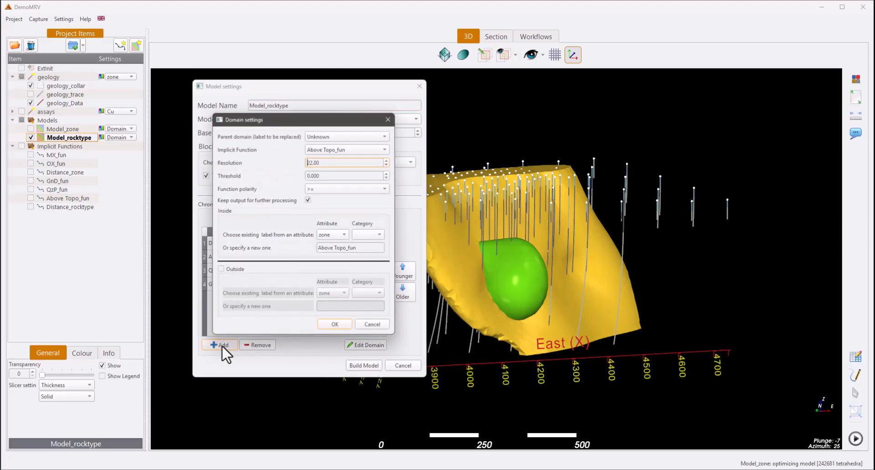
left_click(327, 146)
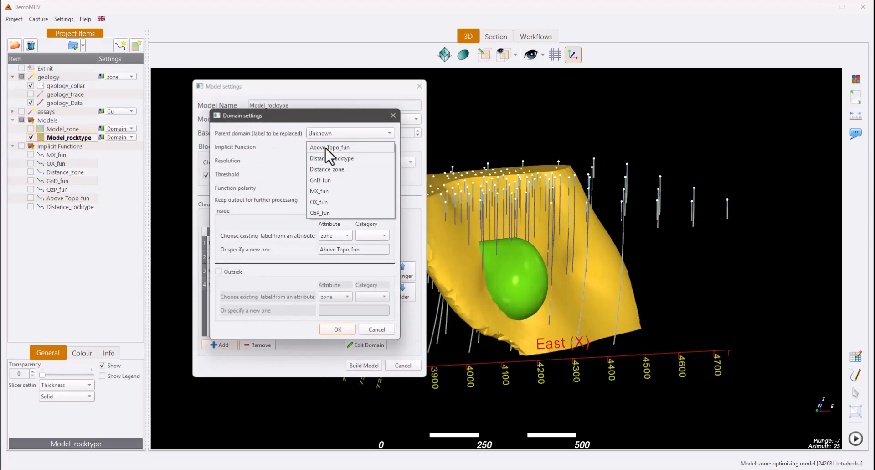
left_click(314, 201)
left_click(337, 329)
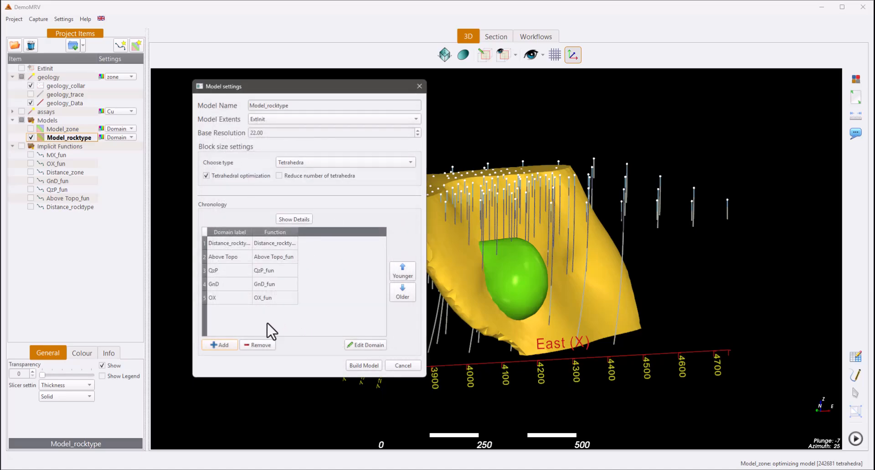
Step: Move the OX domain two places younger in the chronology, between Above Topo and QzP, and rebuild Model_rocktype
left_click(273, 301)
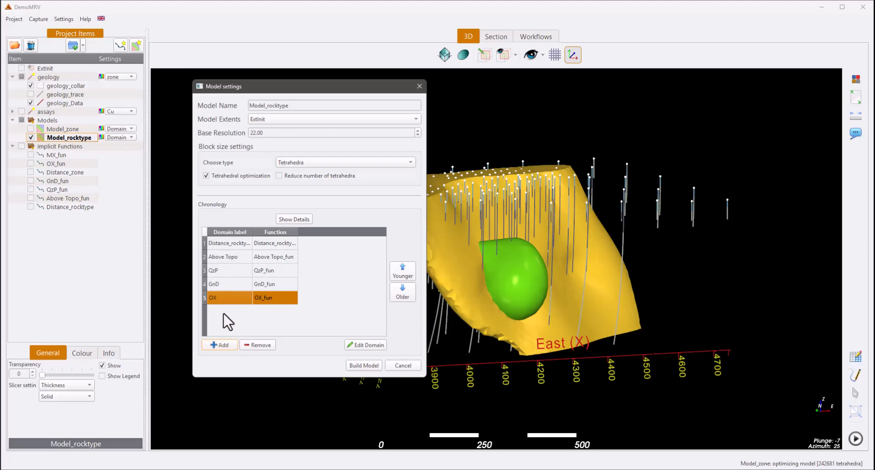
left_click(403, 271)
left_click(403, 272)
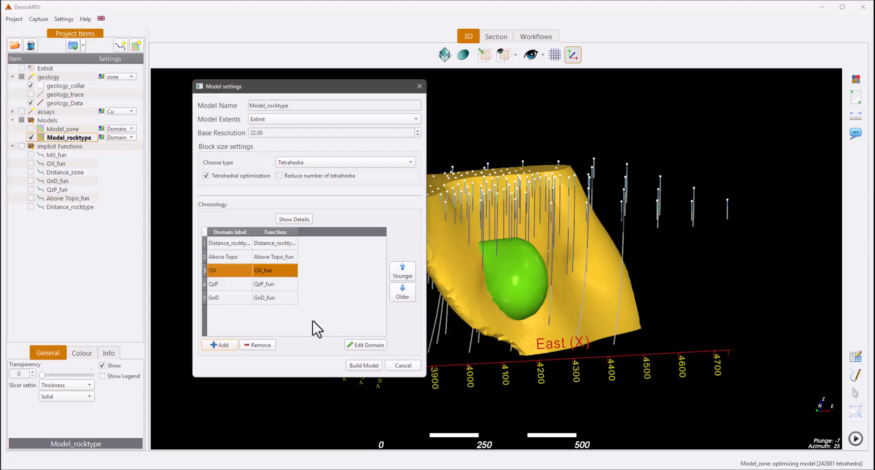
left_click(363, 365)
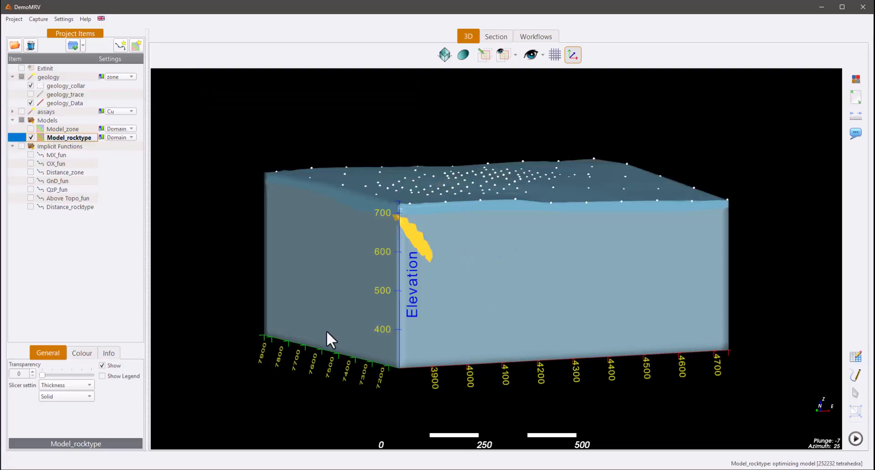
Step: Hide the OX domain of the rebuilt Model_rocktype to examine the surface beneath it, and show it again
left_click_drag(327, 331, 332, 310)
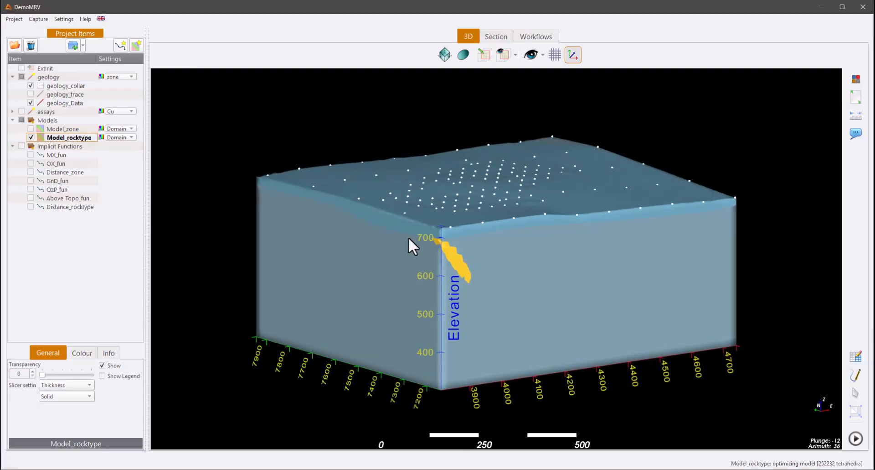
scroll(447, 229, "up", 2)
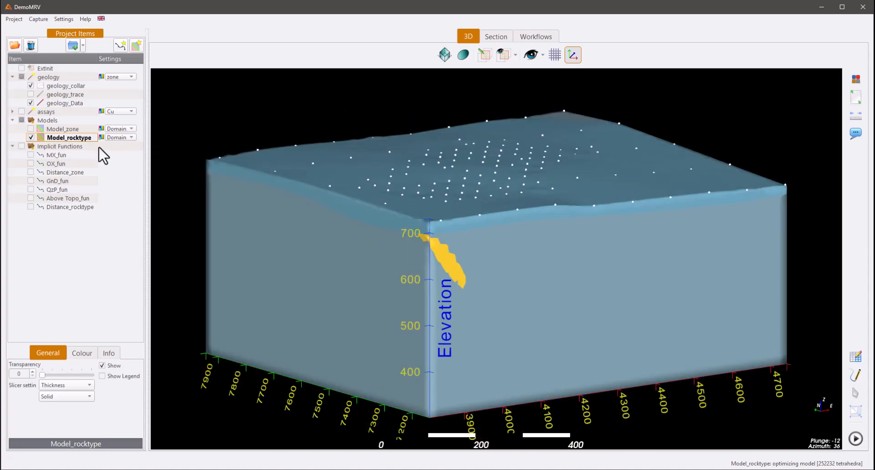
left_click(102, 137)
left_click_drag(419, 149, 170, 163)
left_click(129, 209)
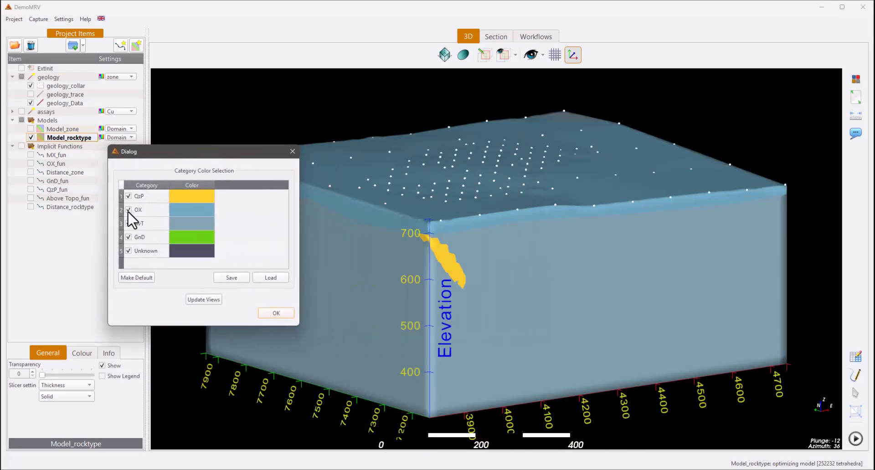
left_click(207, 301)
left_click_drag(401, 287, 588, 258)
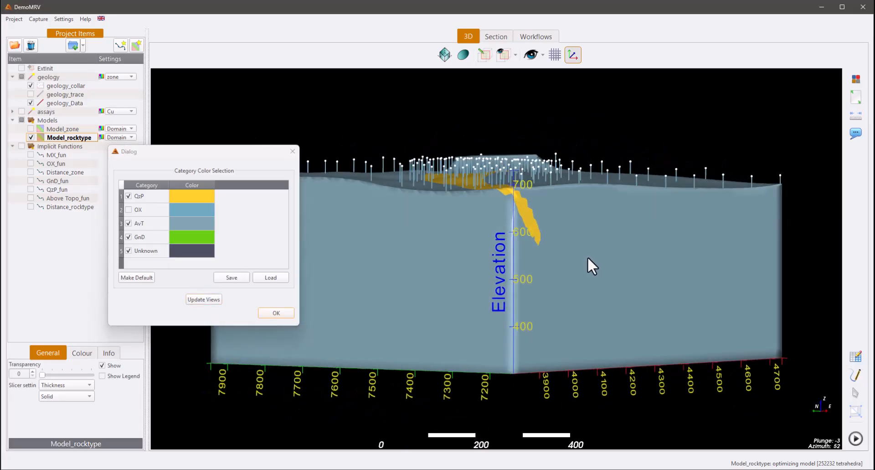
left_click(128, 210)
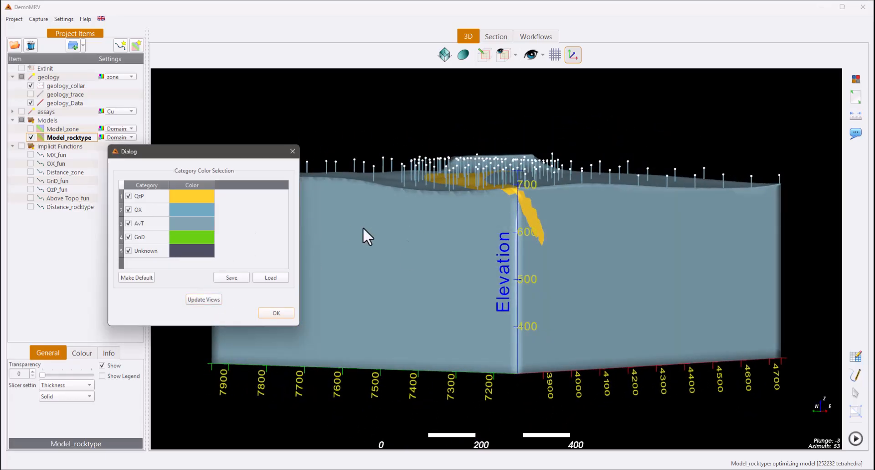
left_click(199, 300)
Step: Hide the OX and AvT domains of Model_rocktype and inspect the QzP and GnD bodies from several angles
left_click(128, 210)
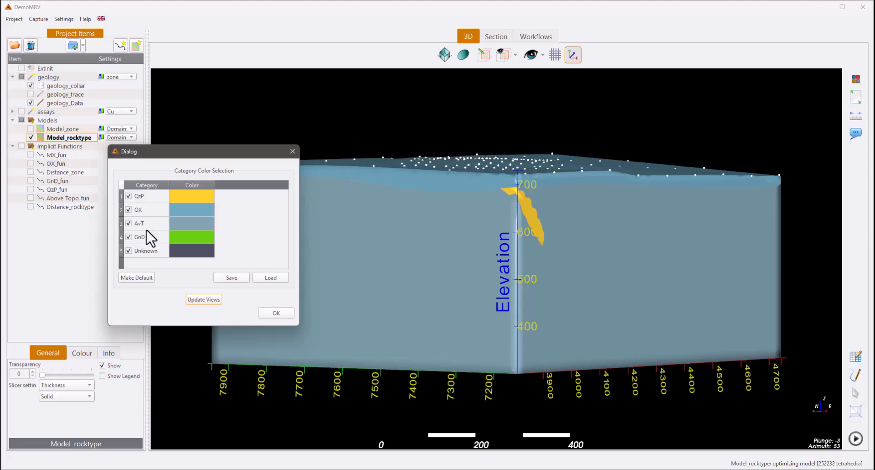
left_click(128, 223)
left_click(205, 299)
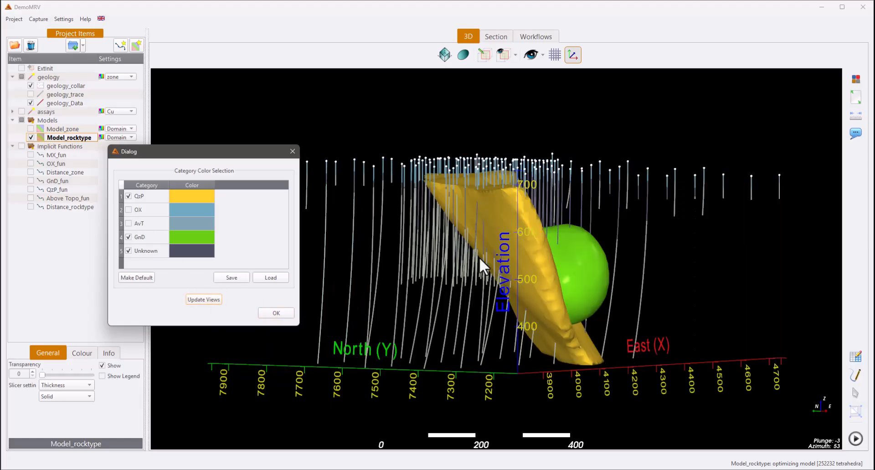
left_click_drag(479, 257, 222, 281)
scroll(493, 291, "down", 2)
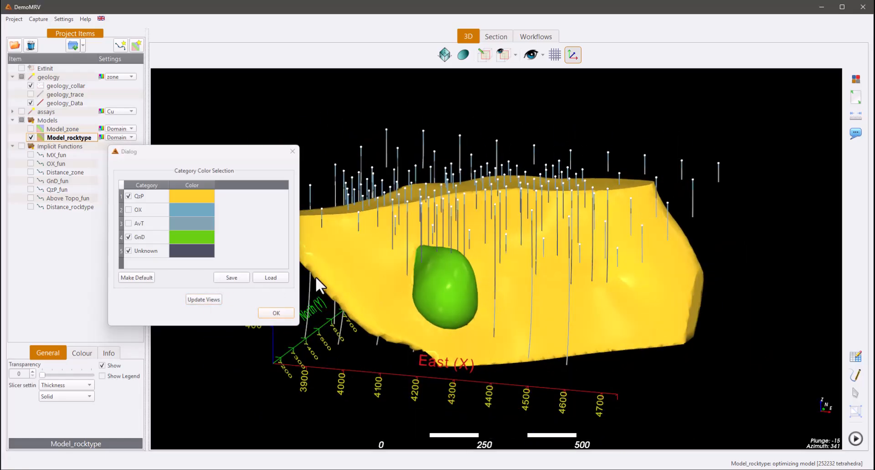
left_click_drag(444, 244, 527, 223)
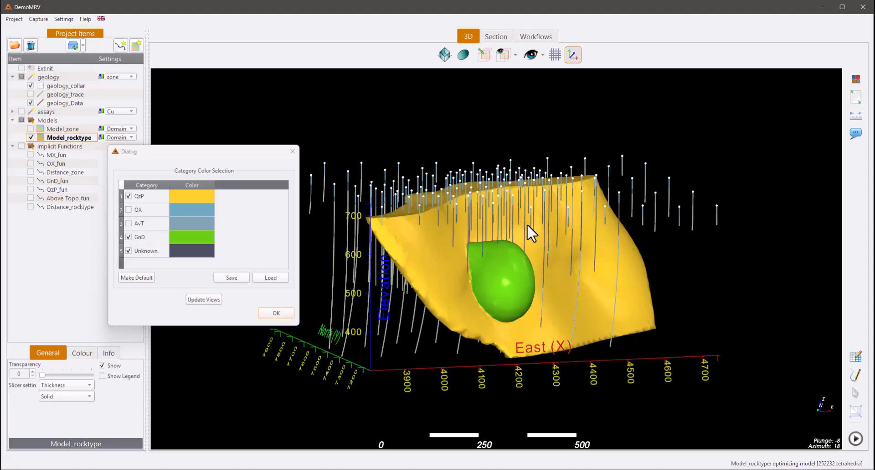
Step: Show the OX domain again above QzP and GnD and inspect the contact from several angles
left_click(128, 209)
left_click(204, 300)
left_click_drag(351, 264, 257, 252)
left_click_drag(396, 255, 490, 236)
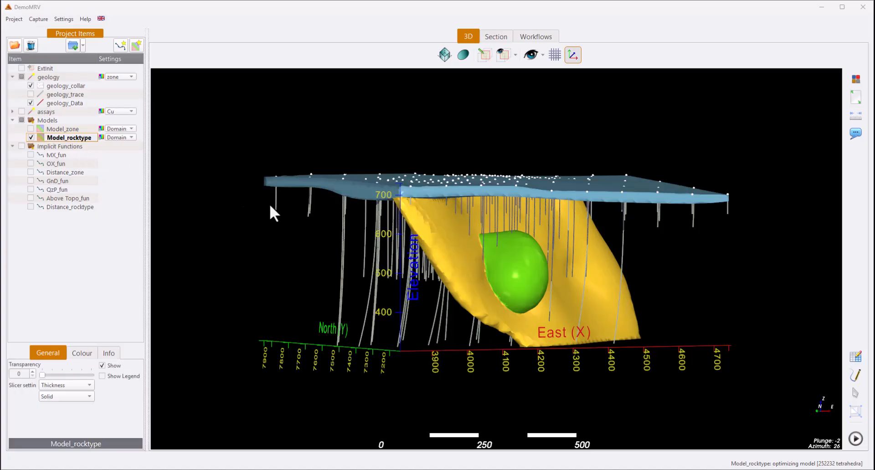
left_click_drag(272, 212, 208, 215)
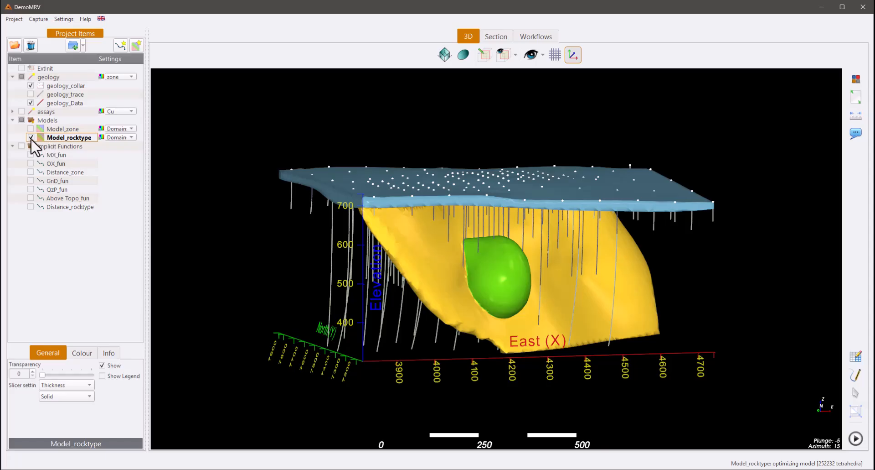
Step: Display the QzP_fun implicit surface in place of Model_rocktype and inspect its shape from the side and above
left_click(30, 190)
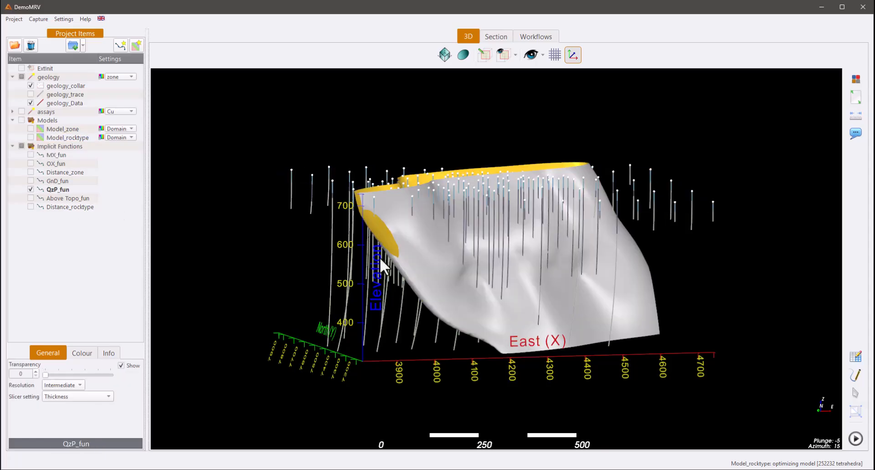
mouse_move(380, 257)
left_mouse_down()
mouse_move(174, 222)
mouse_move(504, 242)
mouse_move(631, 237)
mouse_move(540, 276)
mouse_move(392, 275)
mouse_move(233, 242)
mouse_move(104, 250)
mouse_move(286, 256)
mouse_move(442, 276)
mouse_move(380, 272)
left_mouse_up()
scroll(308, 228, "down", 2)
scroll(393, 274, "up", 2)
left_click_drag(250, 253, 460, 115)
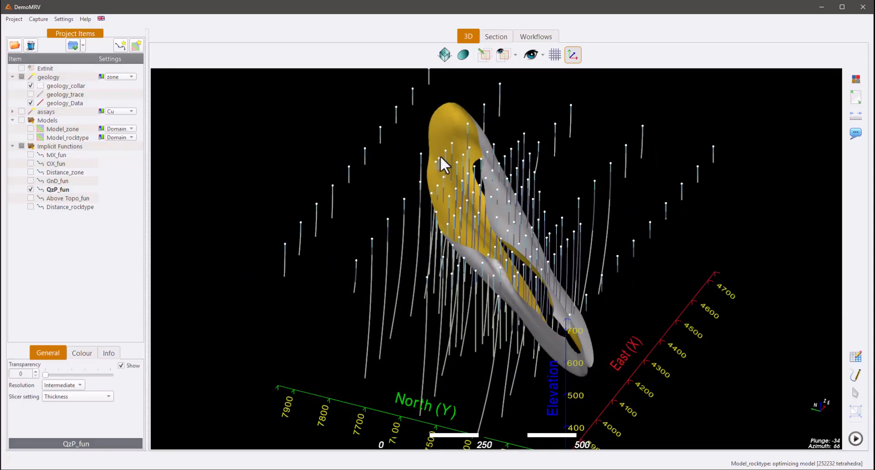
left_click_drag(440, 156, 499, 125)
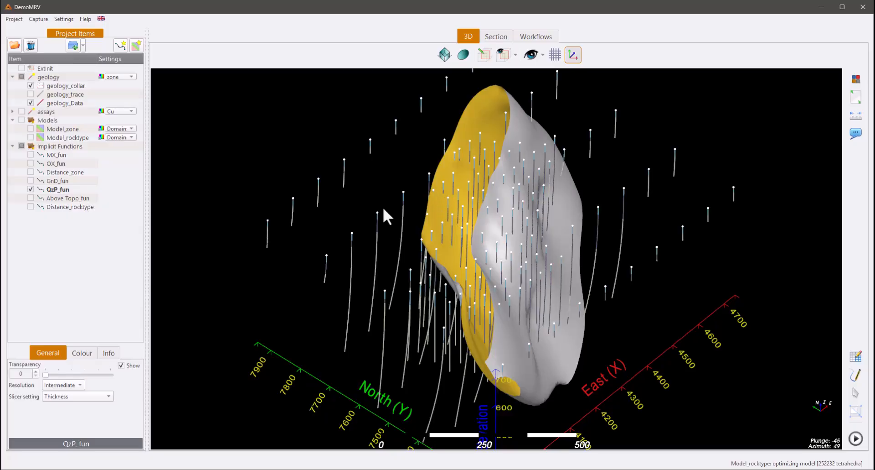
Step: Colour the geology drillholes by rocktype and inspect them against the QzP_fun surface from several angles
left_click(116, 76)
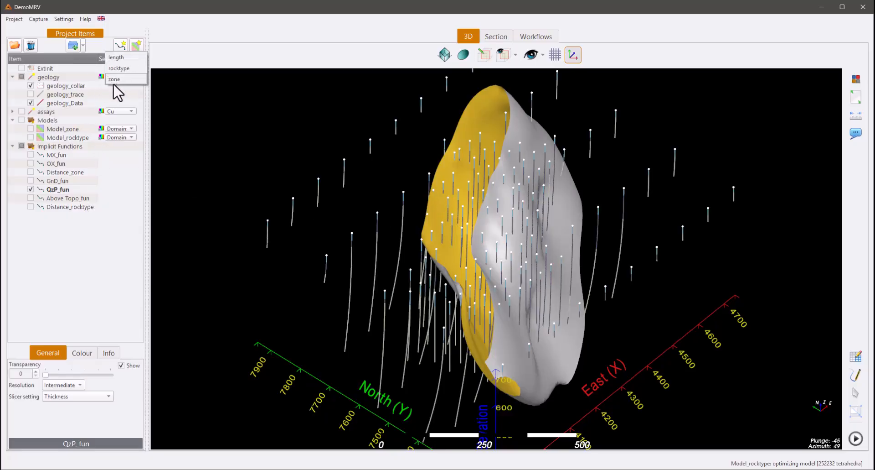
left_click(116, 68)
left_click_drag(237, 162, 290, 237)
mouse_move(447, 208)
left_mouse_down()
mouse_move(308, 155)
mouse_move(213, 151)
mouse_move(395, 190)
mouse_move(467, 230)
mouse_move(522, 247)
mouse_move(517, 226)
mouse_move(450, 224)
left_mouse_up()
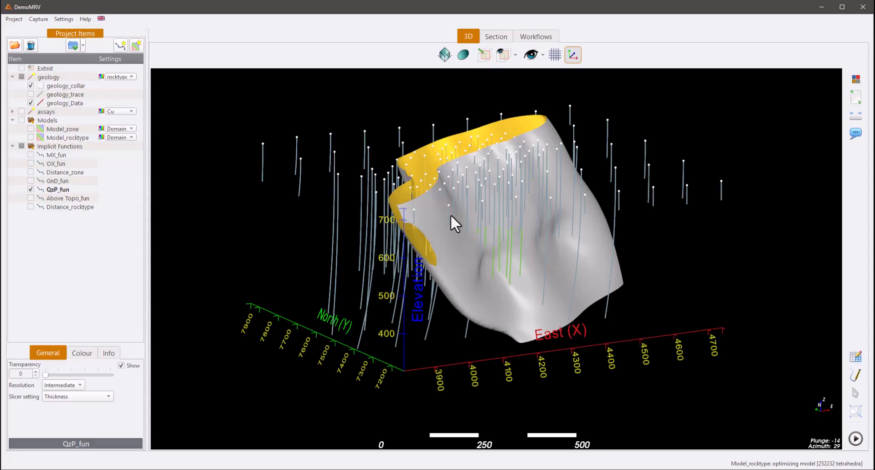
left_click_drag(423, 197, 473, 189)
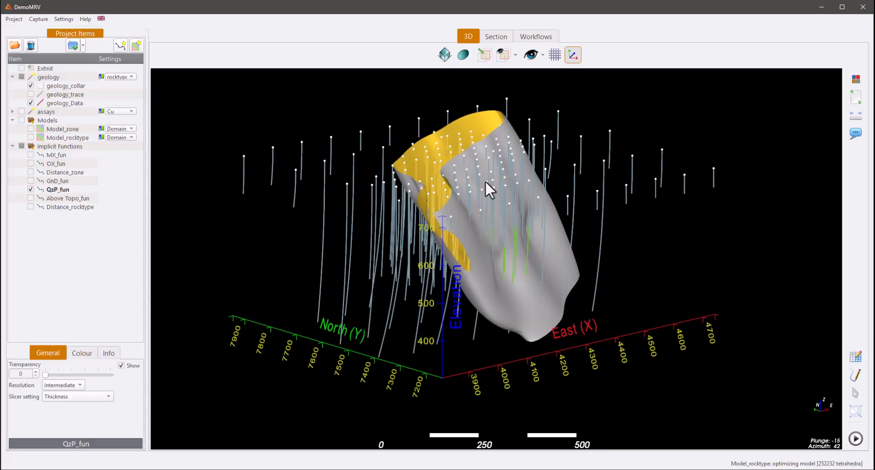
left_click_drag(478, 217, 249, 212)
scroll(250, 212, "down", 5)
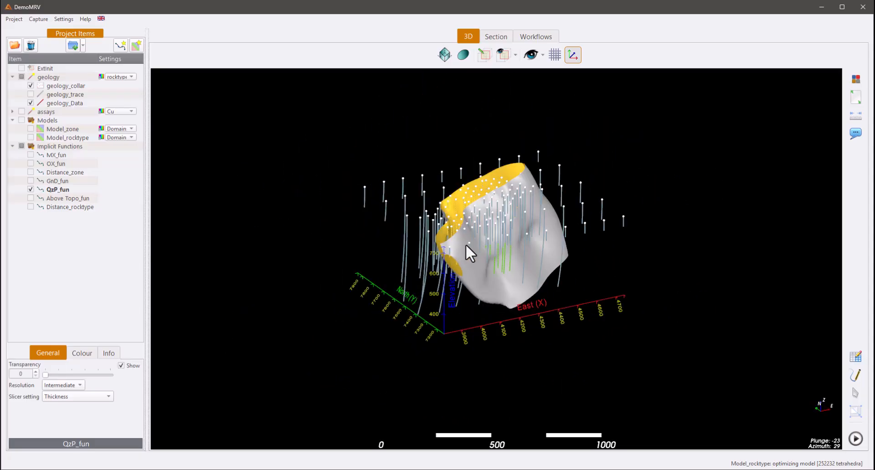
left_click_drag(463, 233, 367, 235)
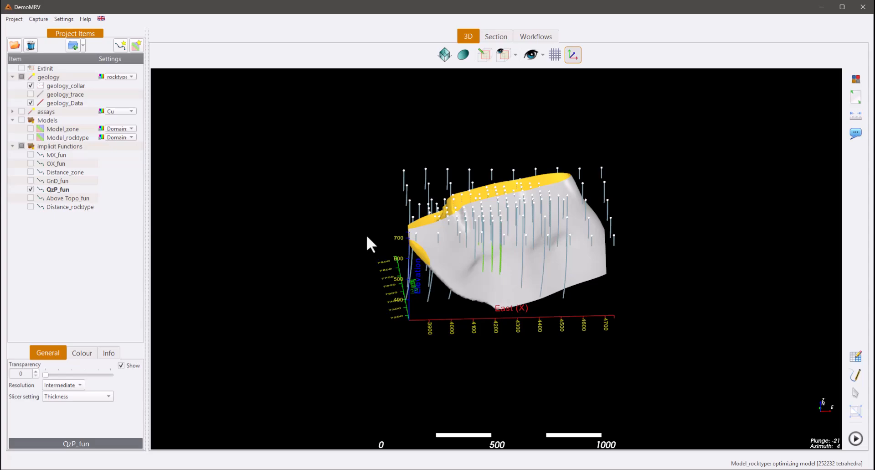
Step: Extend the model extent upward to a Z length of 680.23 and inspect the enlarged QzP_fun surface from several angles
right_click(65, 190)
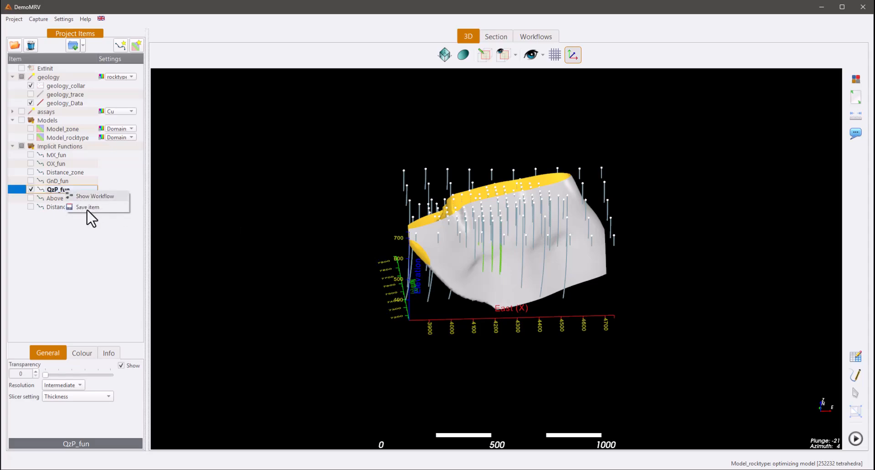
left_click(69, 272)
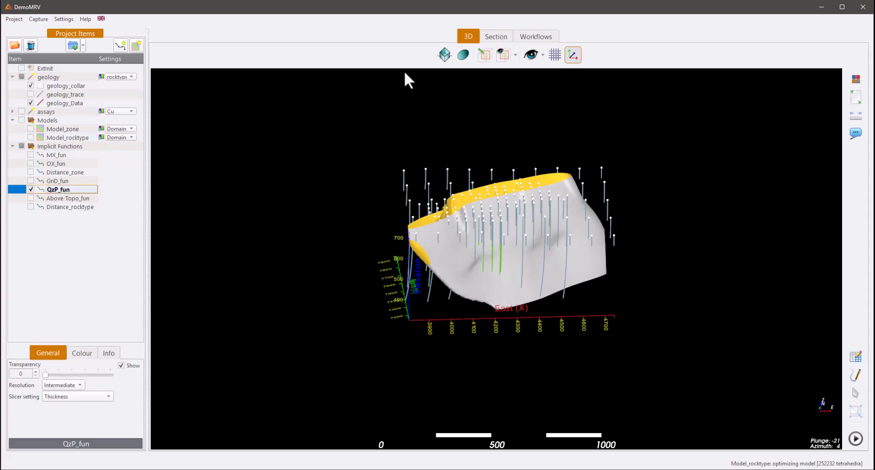
left_click(442, 52)
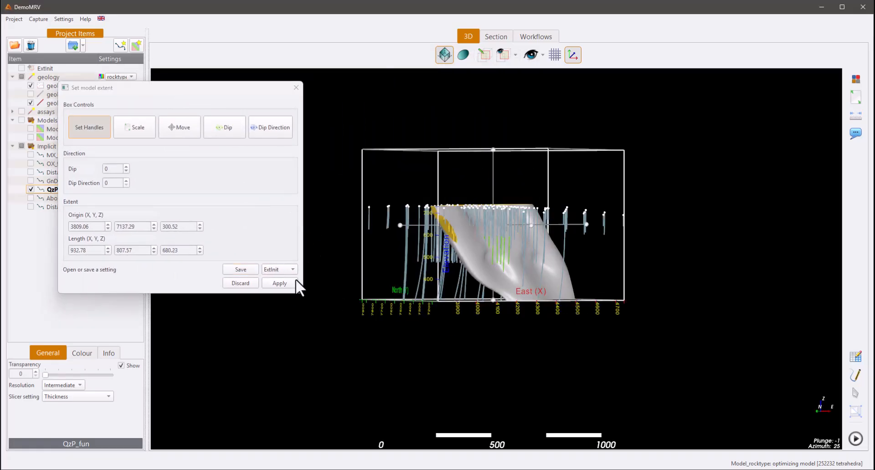
left_click(279, 283)
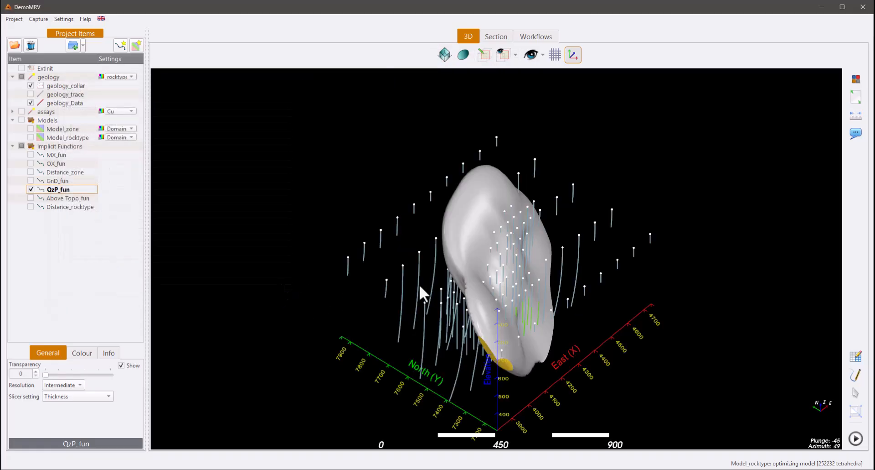
left_click_drag(275, 220, 282, 264)
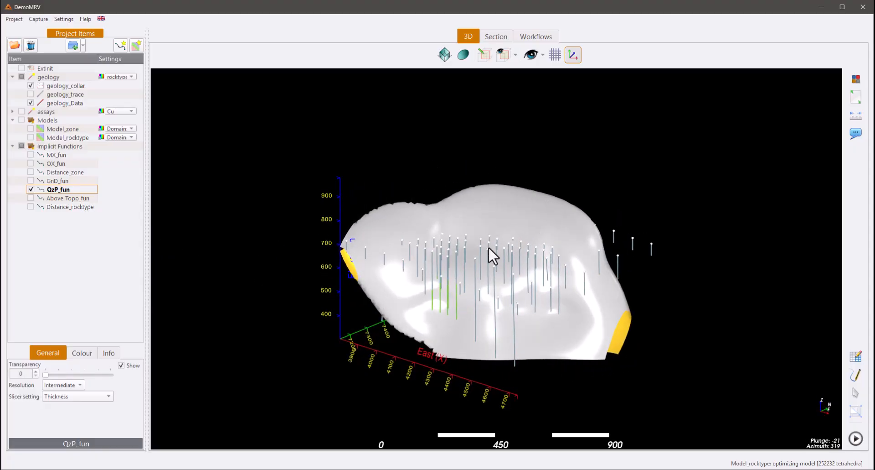
left_click_drag(489, 246, 573, 207)
Step: Reload the saved ExtInit setting as the model extent, apply it, and inspect the QzP_fun surface
left_click(445, 55)
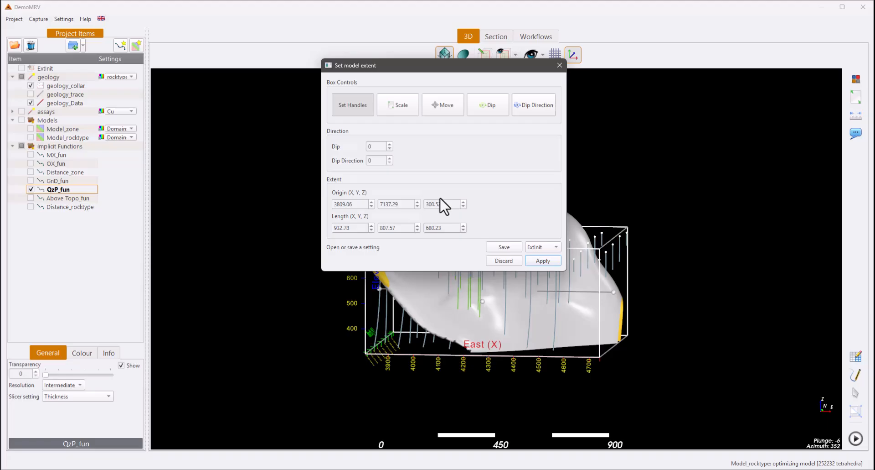
left_click(537, 249)
left_click(535, 246)
left_click_drag(459, 71, 167, 78)
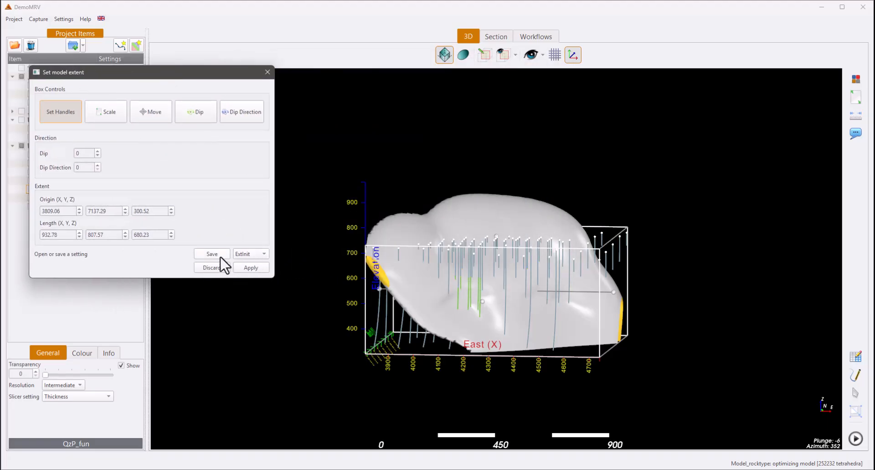
left_click(250, 268)
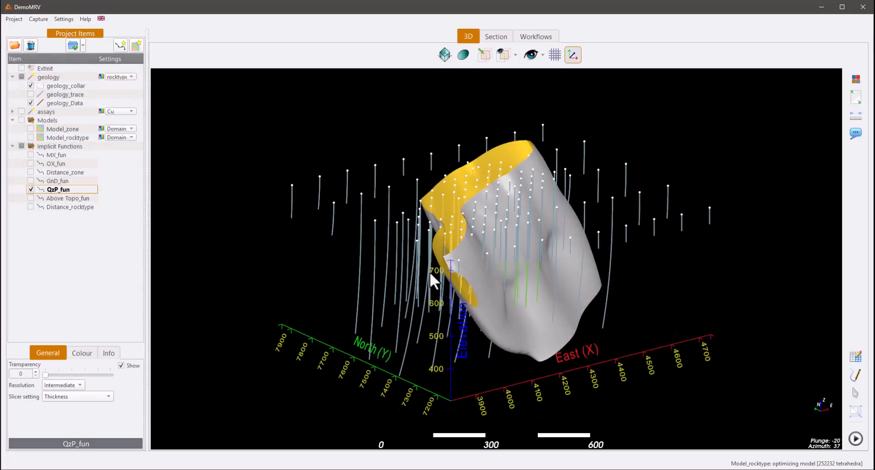
left_click_drag(416, 283, 243, 313)
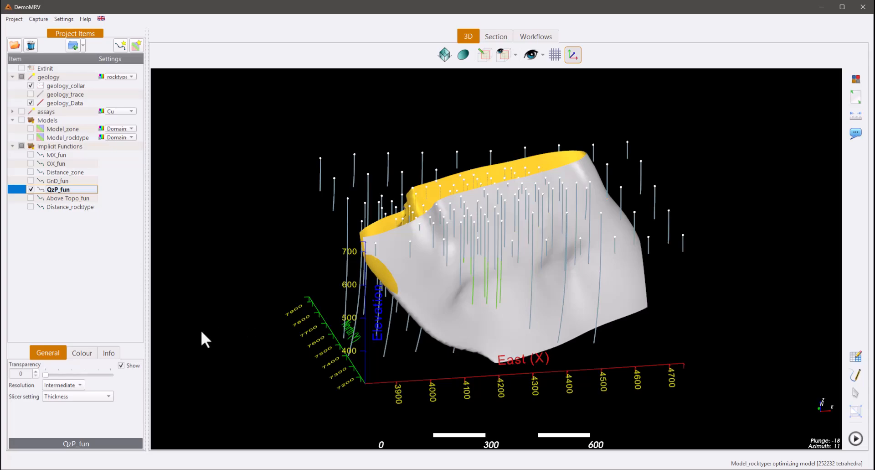
Step: Vary the QzP_fun cut-off up to 28.6 and down to -1.4, and inspect the surface's change against the drillholes
left_click(80, 353)
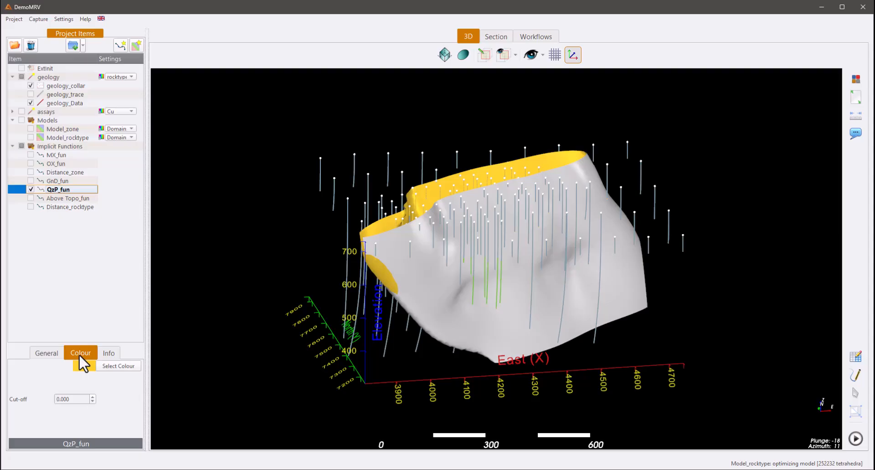
scroll(73, 402, "up", 4)
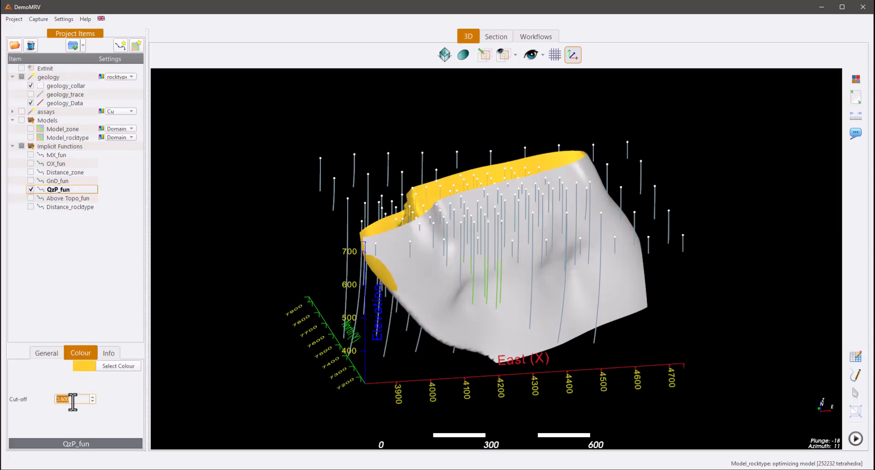
scroll(73, 400, "up", 10)
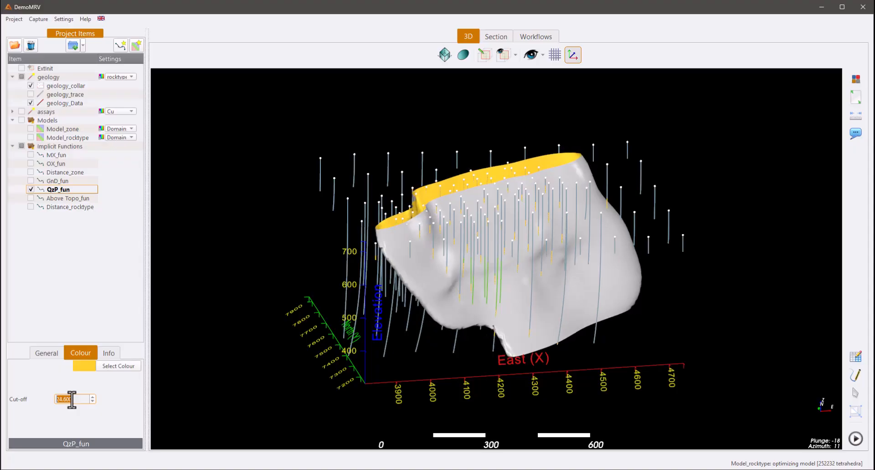
scroll(72, 400, "up", 4)
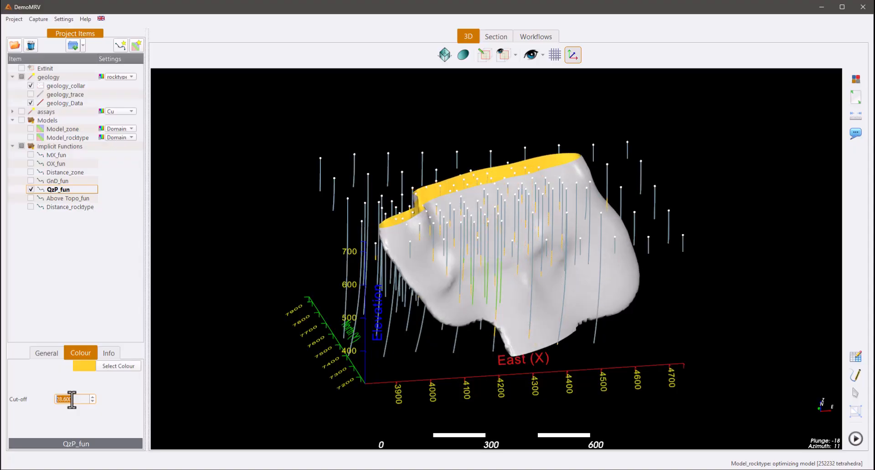
scroll(72, 400, "down", 10)
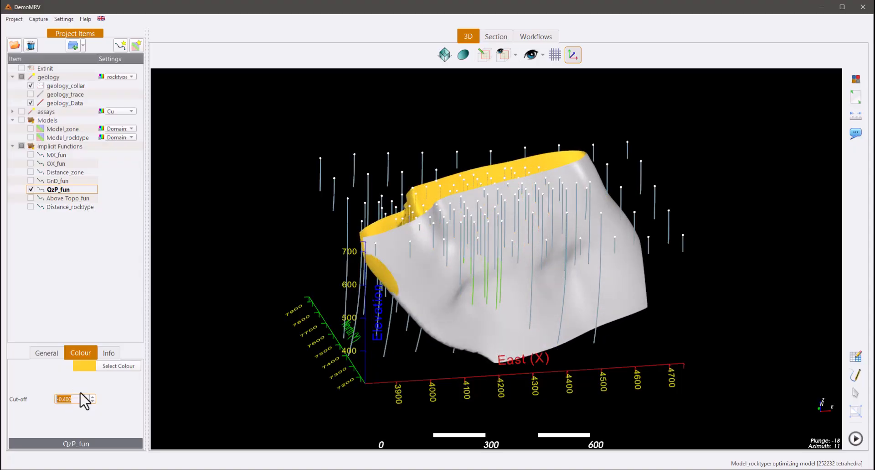
scroll(80, 403, "down", 5)
scroll(79, 403, "up", 4)
left_click_drag(229, 294, 369, 311)
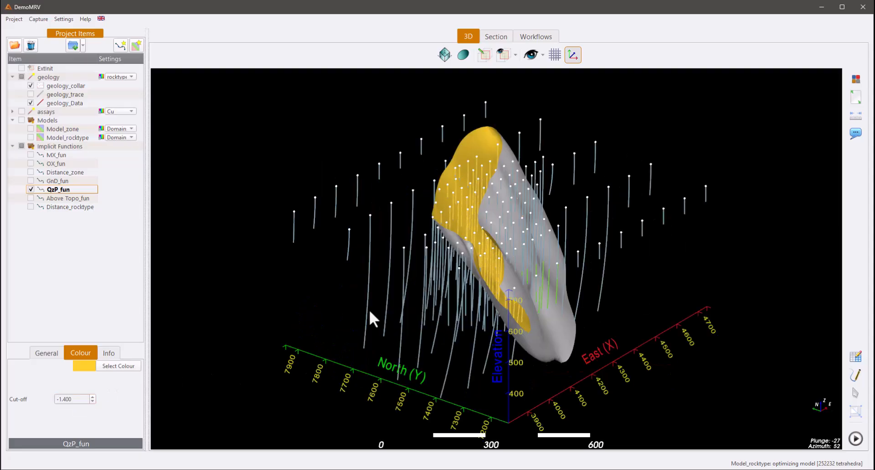
mouse_move(404, 258)
left_mouse_down()
mouse_move(535, 277)
mouse_move(543, 287)
mouse_move(200, 262)
mouse_move(420, 272)
mouse_move(419, 256)
left_mouse_up()
left_click_drag(461, 210, 436, 191)
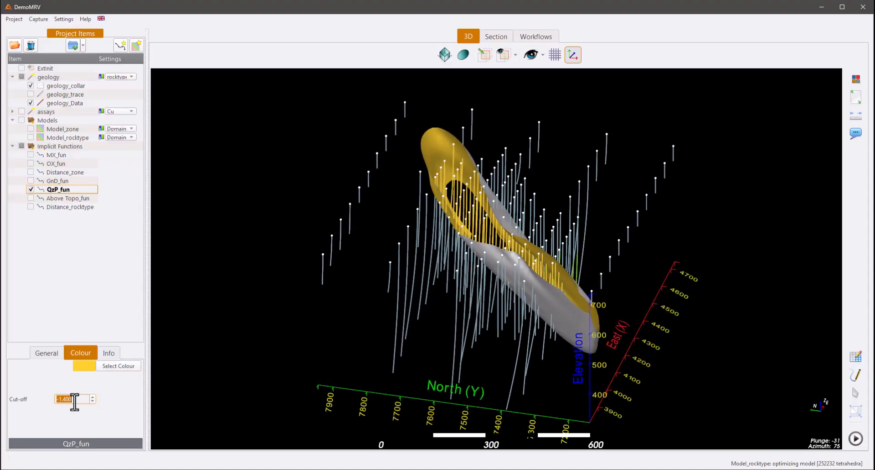
Step: Reset the QzP_fun cut-off to 0 and inspect the surface against the drillholes from several angles
type("0")
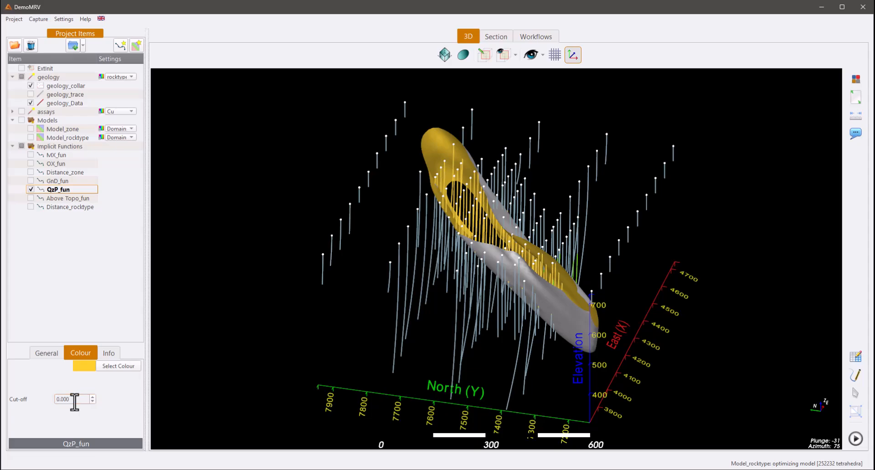
left_click_drag(401, 332, 272, 303)
left_click_drag(547, 187, 290, 258)
left_click_drag(383, 189, 475, 219)
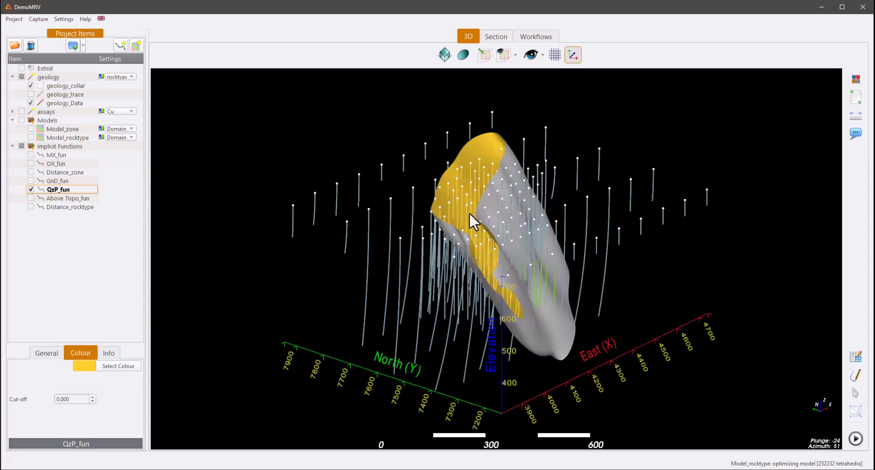
left_click_drag(512, 242, 427, 241)
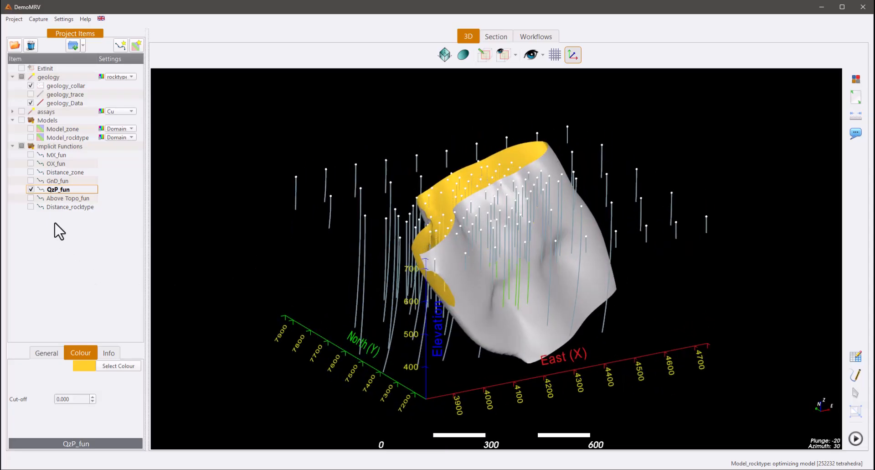
Step: Display the workflow behind QzP_fun and look through the Volumetric Modelling and Surface based Modelling task lists
right_click(55, 189)
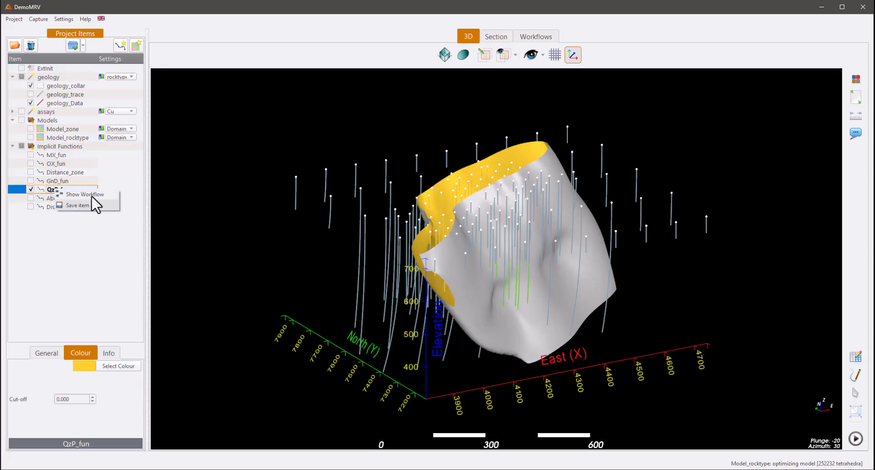
left_click(67, 195)
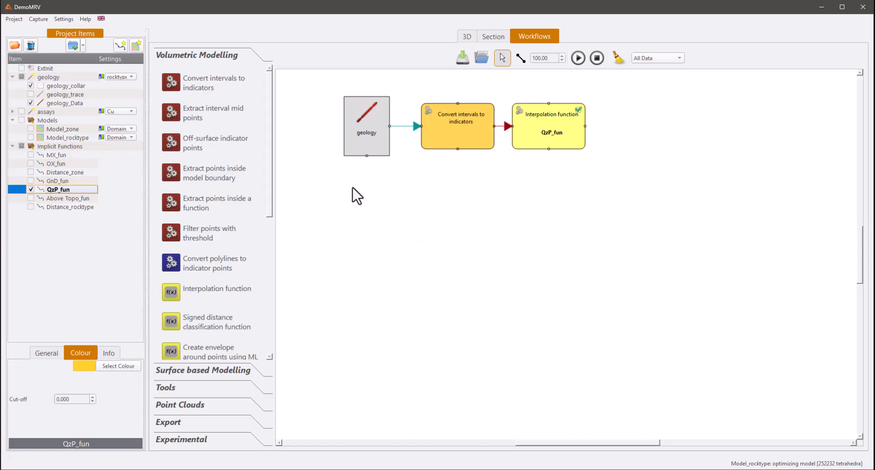
scroll(234, 102, "down", 8)
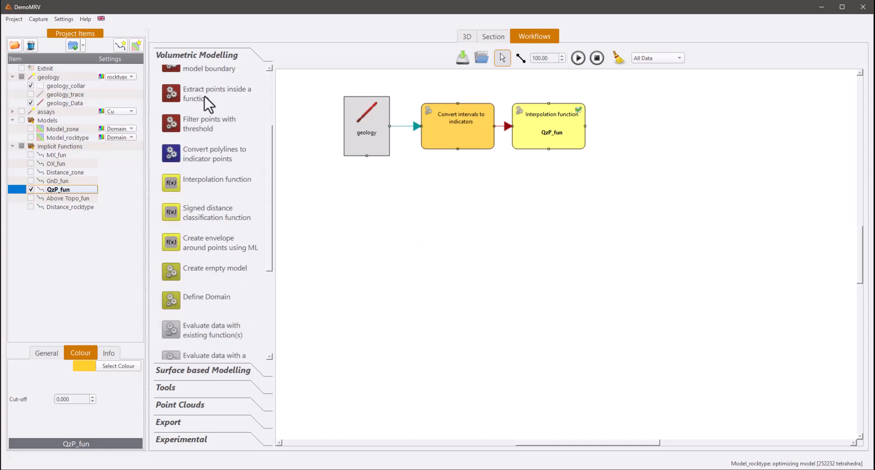
left_click(197, 370)
scroll(198, 209, "down", 8)
scroll(201, 250, "down", 10)
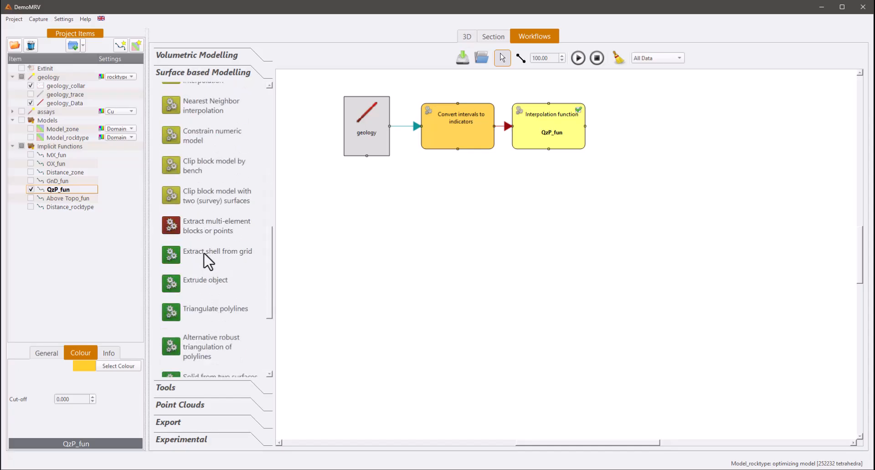
Step: Look through the Tools and Point Clouds workflow tasks and return to reviewing the full Volumetric Modelling list
left_click(186, 390)
scroll(188, 203, "down", 5)
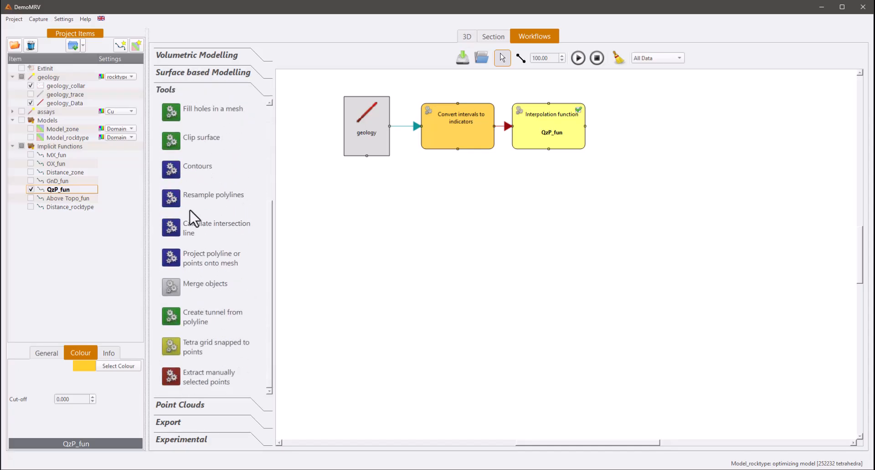
left_click(197, 406)
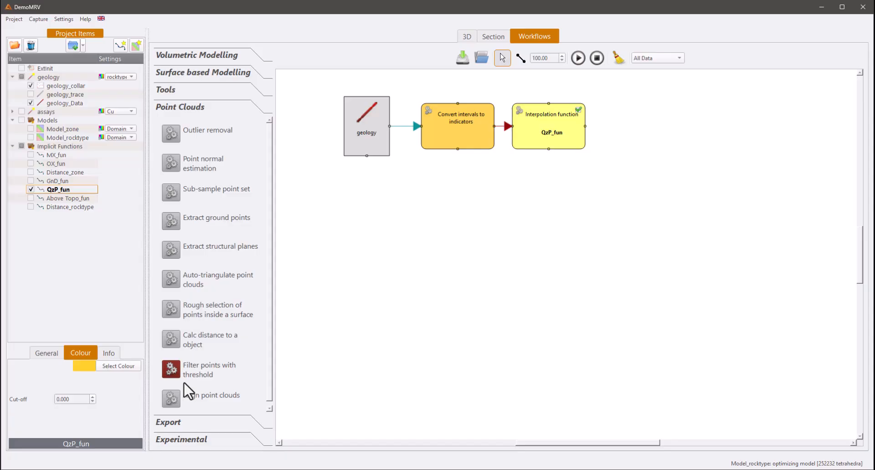
left_click(170, 90)
scroll(188, 237, "up", 3)
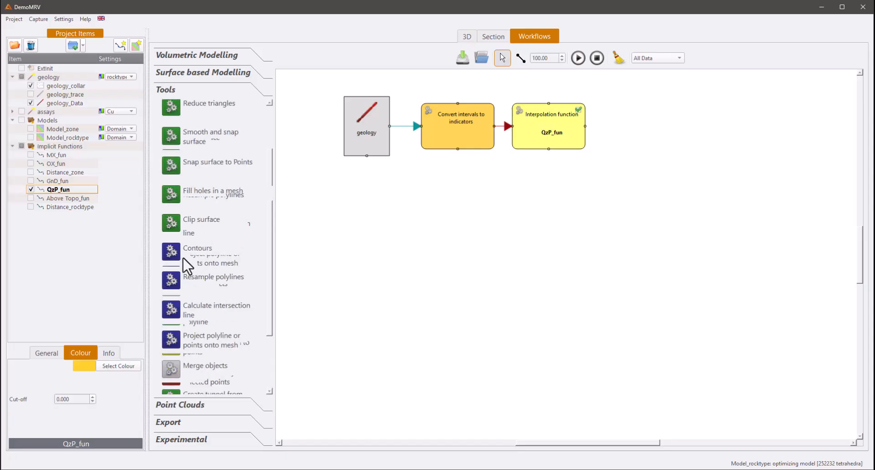
scroll(201, 251, "up", 2)
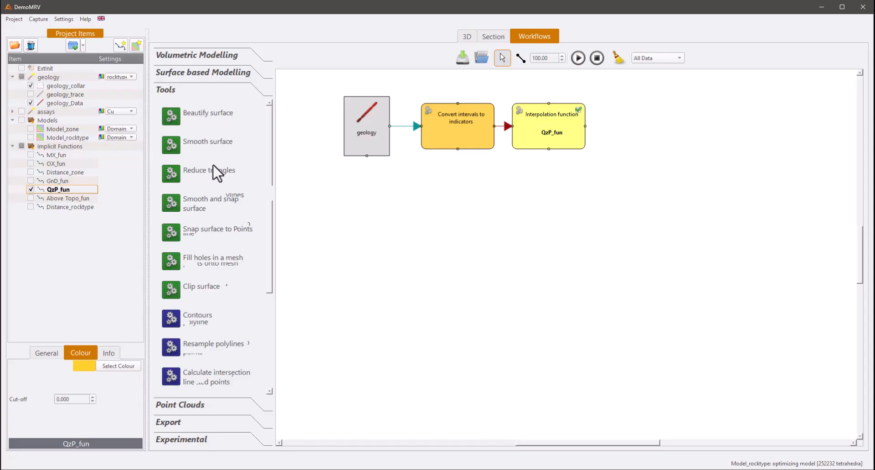
left_click(177, 56)
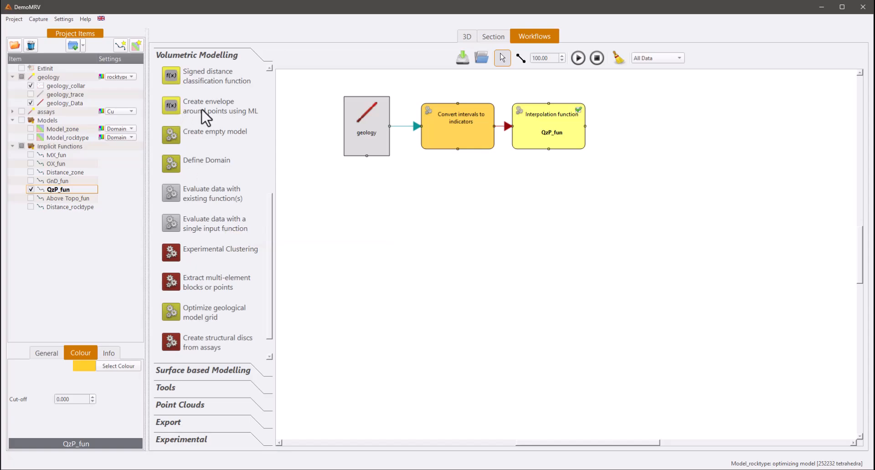
scroll(222, 203, "down", 1)
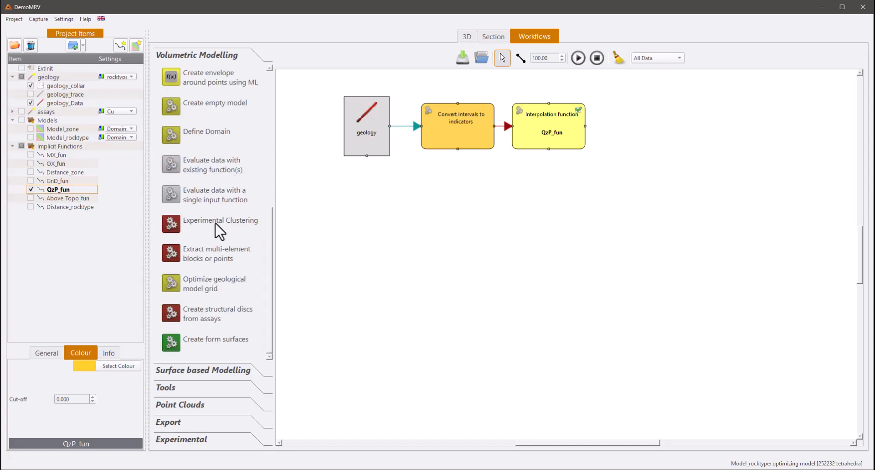
scroll(217, 225, "up", 3)
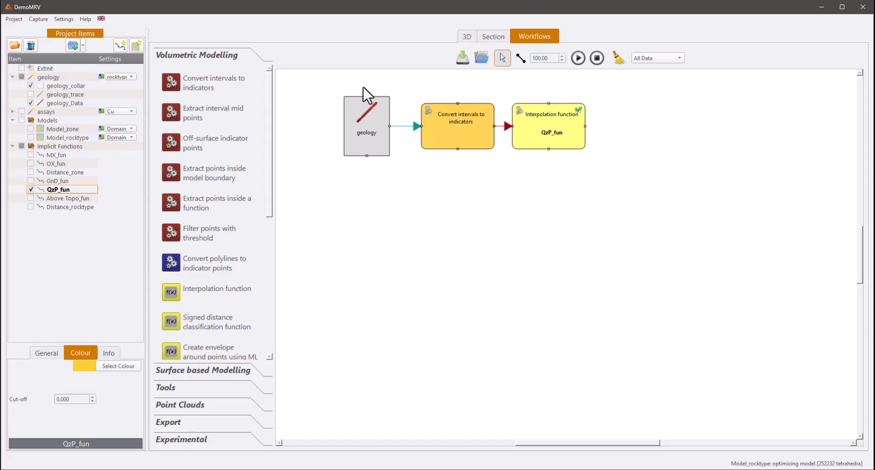
Step: Add extra geology_Data objects to the QzP_fun workflow canvas below the existing chain, and delete them again
left_click(62, 103)
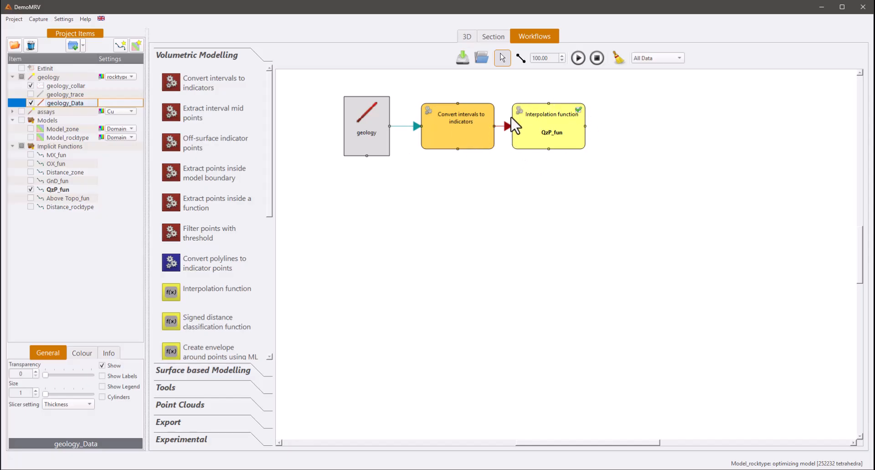
double_click(67, 104)
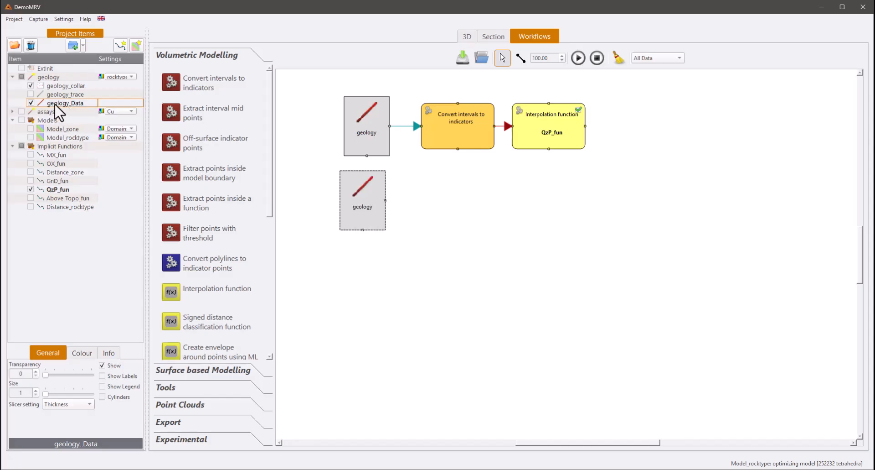
left_click(58, 92)
left_click_drag(60, 108, 423, 250)
left_click(501, 263)
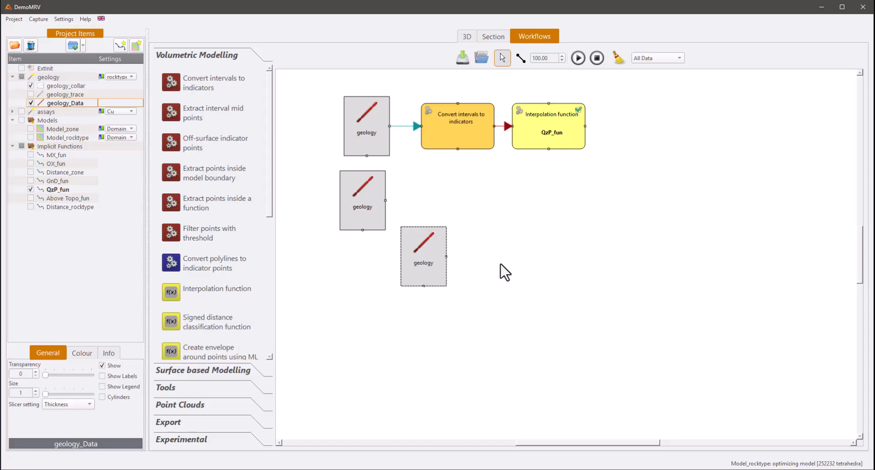
left_click_drag(45, 101, 526, 228)
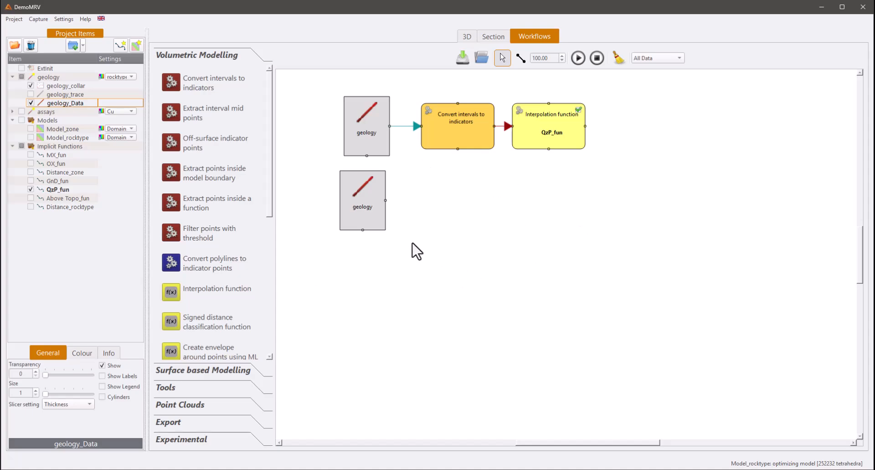
left_click(377, 203)
key("Delete")
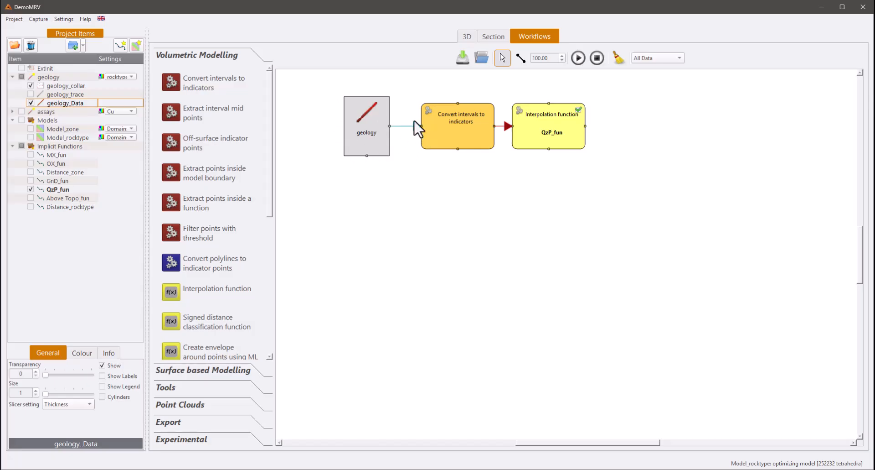
Step: Configure the Convert intervals to indicators node with rocktype as data column, category QzP and output name QzP_ind
double_click(460, 122)
left_click_drag(446, 73, 672, 74)
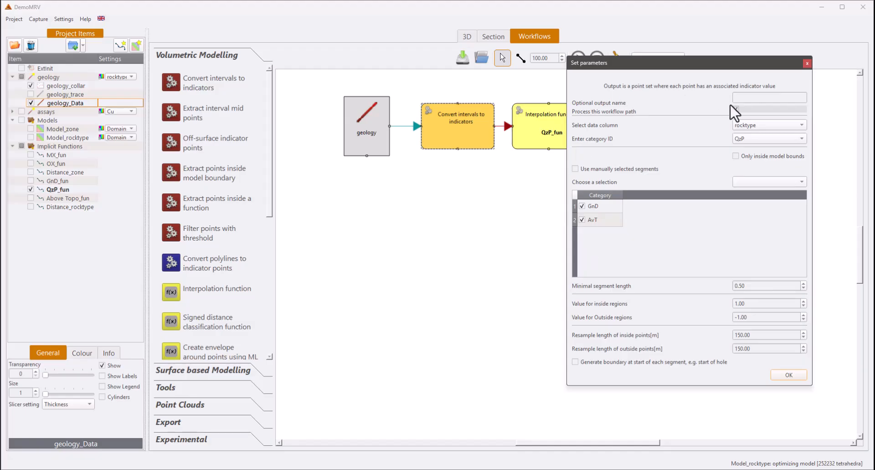
left_click_drag(783, 111, 830, 92)
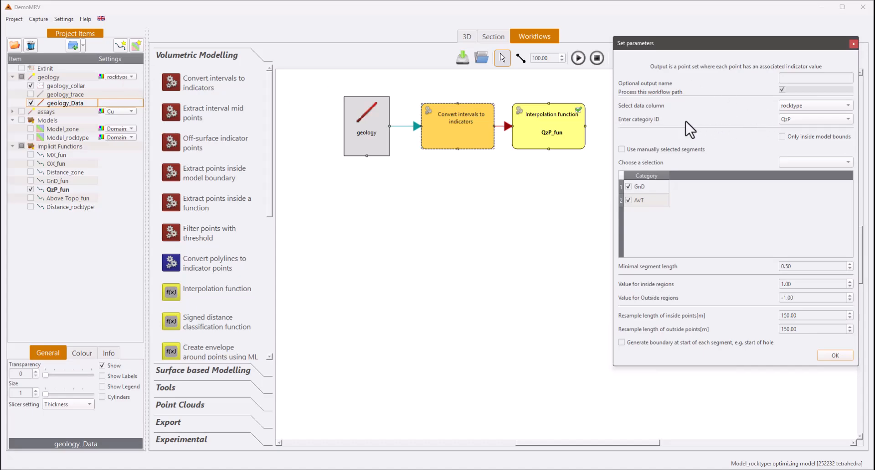
left_click(789, 120)
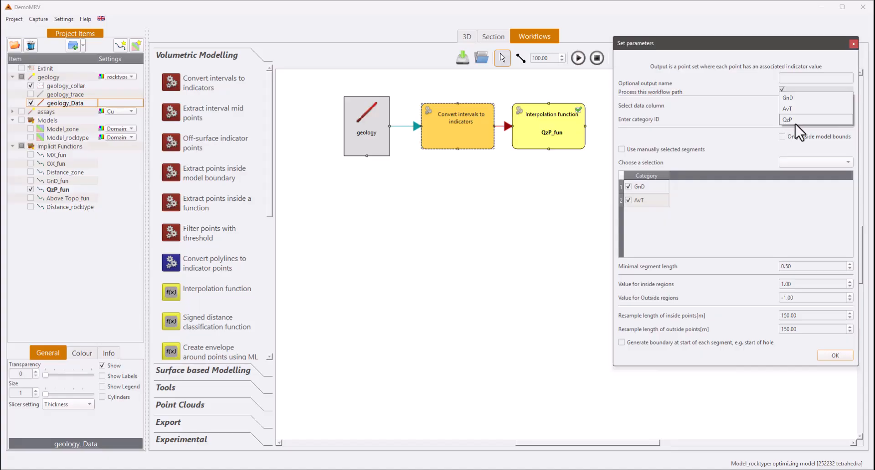
left_click(796, 122)
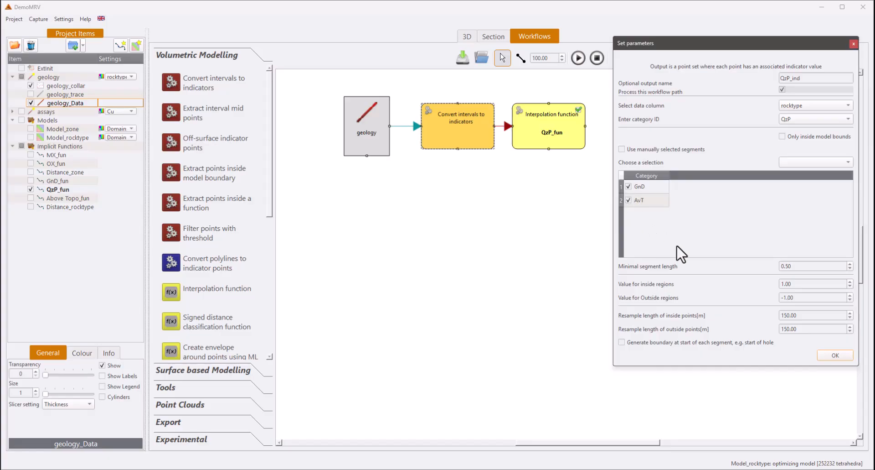
left_click(795, 284)
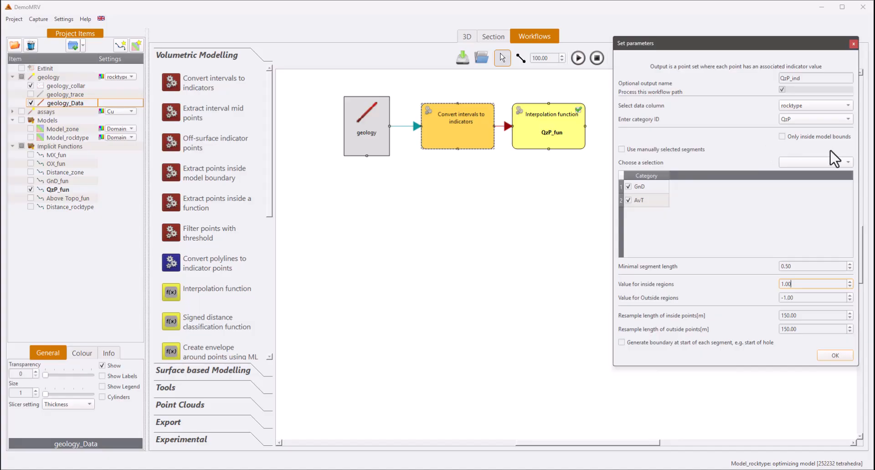
left_click(782, 136)
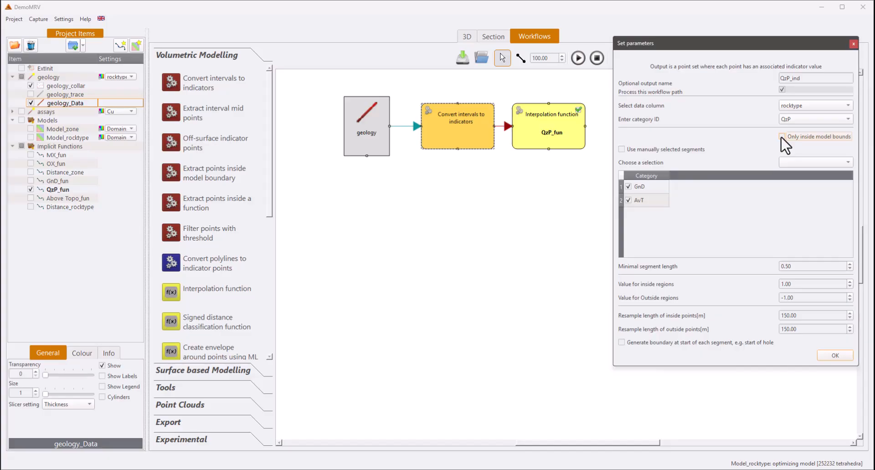
left_click_drag(713, 48, 680, 86)
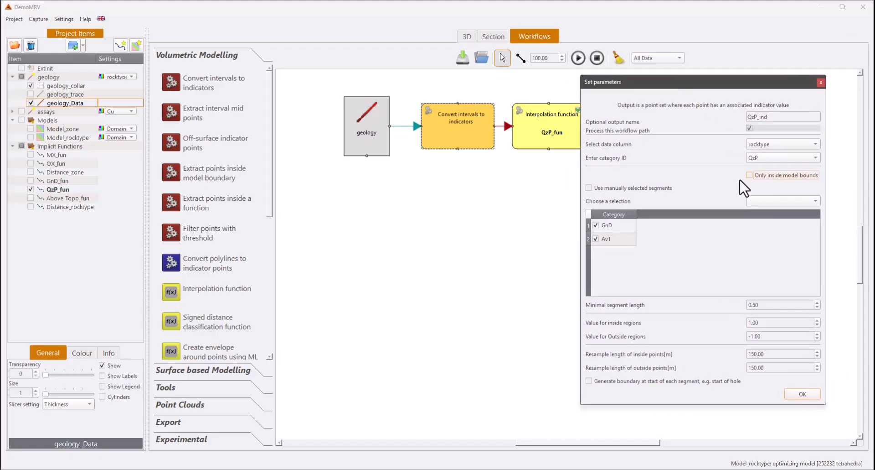
left_click(757, 175)
left_click(802, 393)
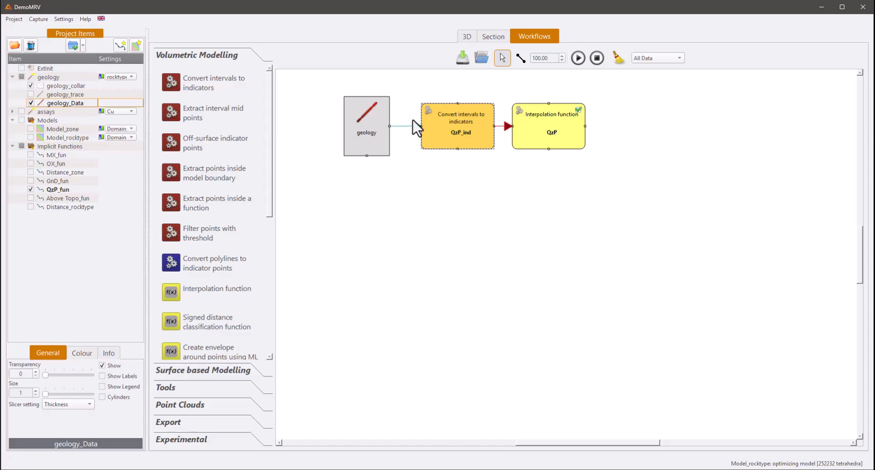
Step: Delete the Interpolation function node from the workflow and run the remaining indicator conversion
left_click(549, 133)
key("Delete")
left_click(578, 58)
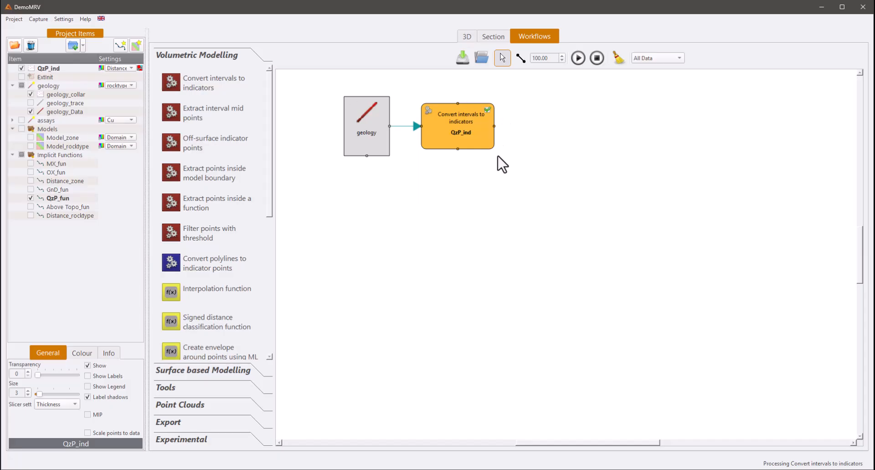
Step: Show the QzP_ind points in the 3D view and set their size to 8
left_click(466, 37)
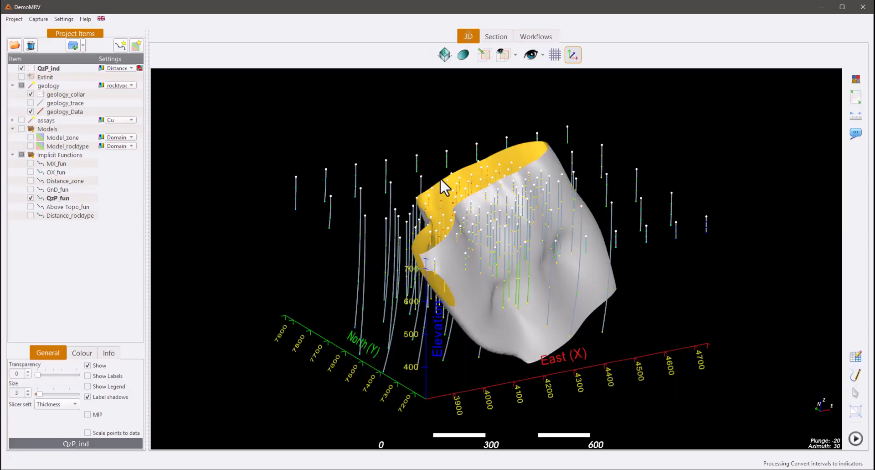
left_click(24, 70)
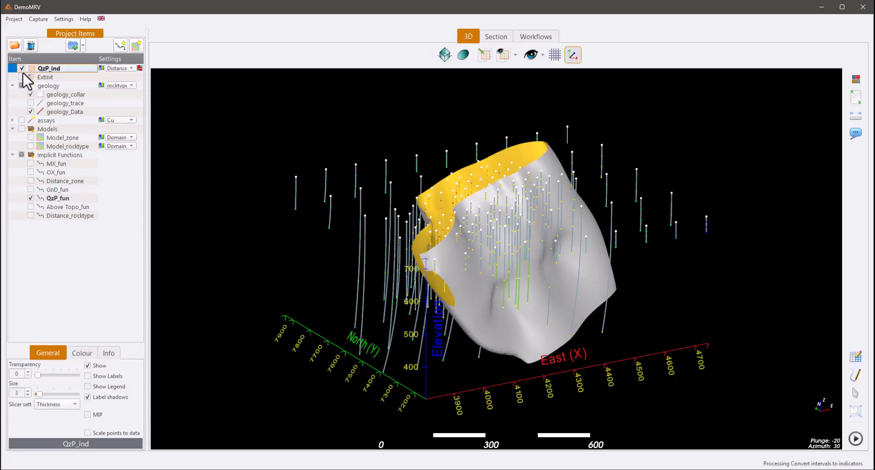
left_click(552, 34)
left_click(50, 69)
left_click_drag(401, 193, 384, 161)
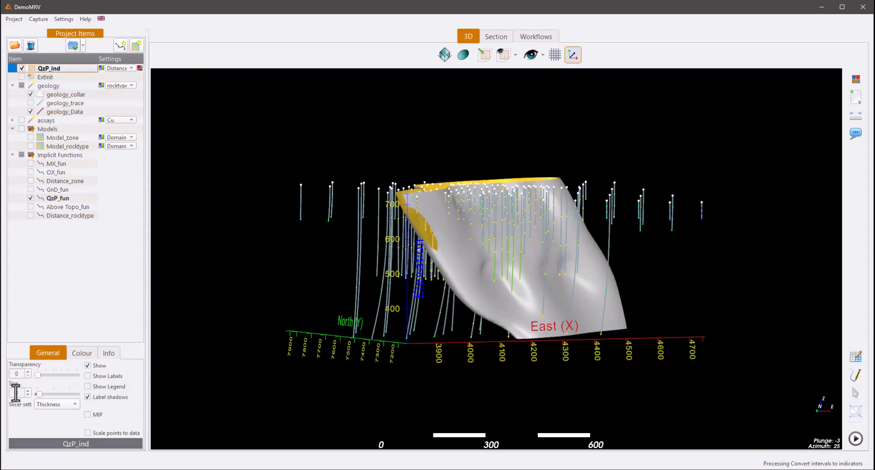
scroll(16, 393, "up", 1)
left_click_drag(42, 395, 53, 394)
left_click_drag(402, 283, 315, 340)
left_click_drag(53, 394, 42, 394)
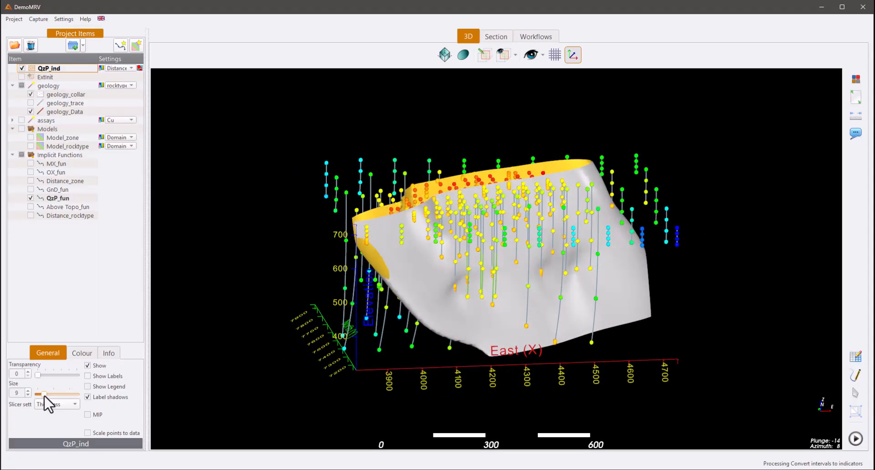
left_click_drag(237, 353, 361, 342)
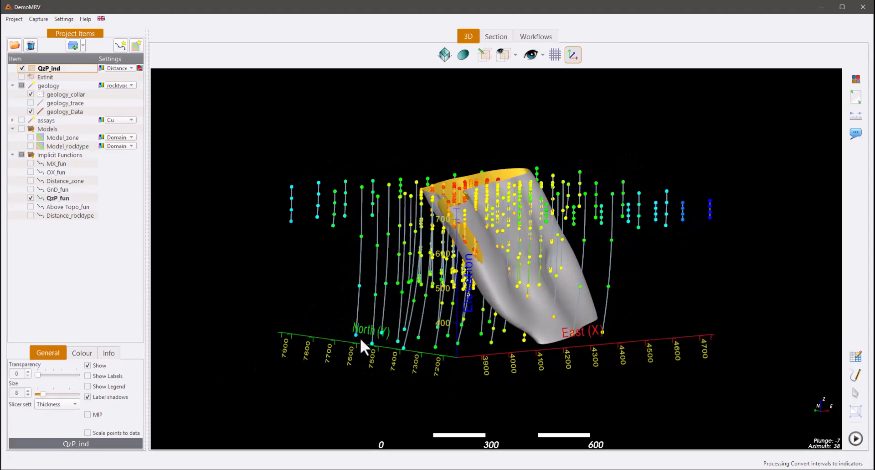
Step: Colour the QzP_ind points by the Indicator attribute and examine them against the QzP_fun surface
left_click(84, 353)
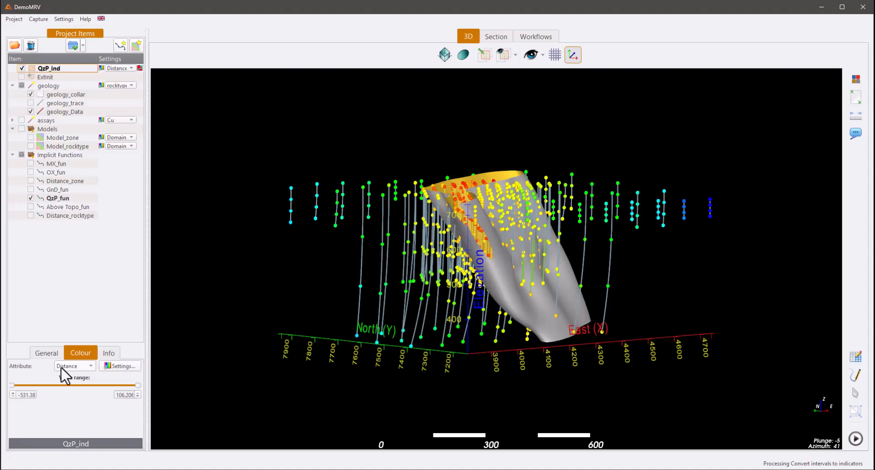
left_click(73, 366)
left_click(66, 377)
left_click_drag(315, 335, 429, 192)
left_click_drag(471, 256, 423, 254)
left_click_drag(476, 246, 416, 225)
mouse_move(437, 210)
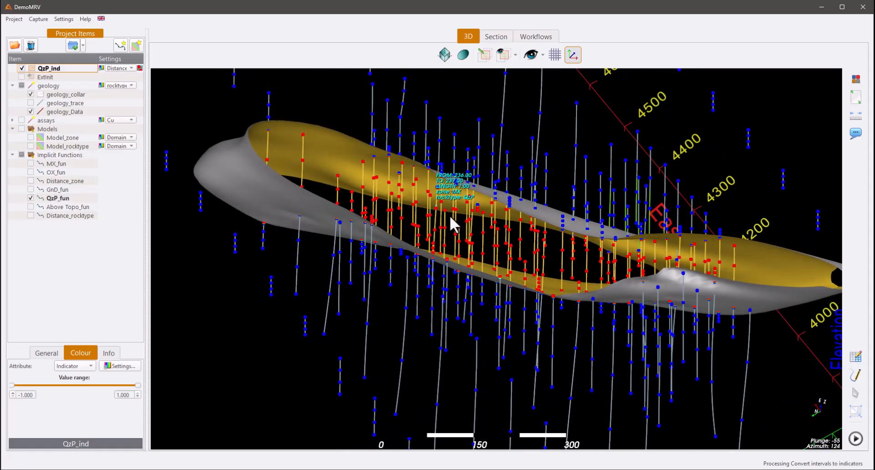
left_click_drag(396, 212, 460, 196)
left_click_drag(553, 230, 417, 210)
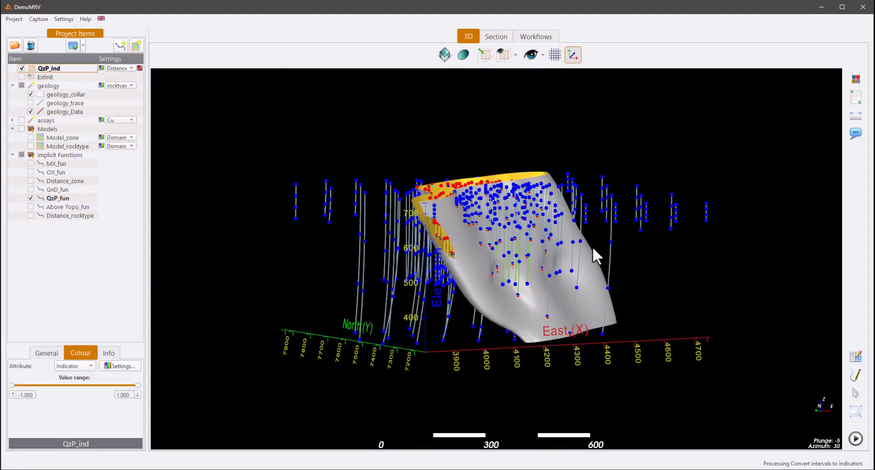
Step: Examine the indicator points up close where the drillholes cross the QzP_fun surface
left_click_drag(593, 248, 497, 290)
scroll(498, 290, "up", 10)
double_click(432, 294)
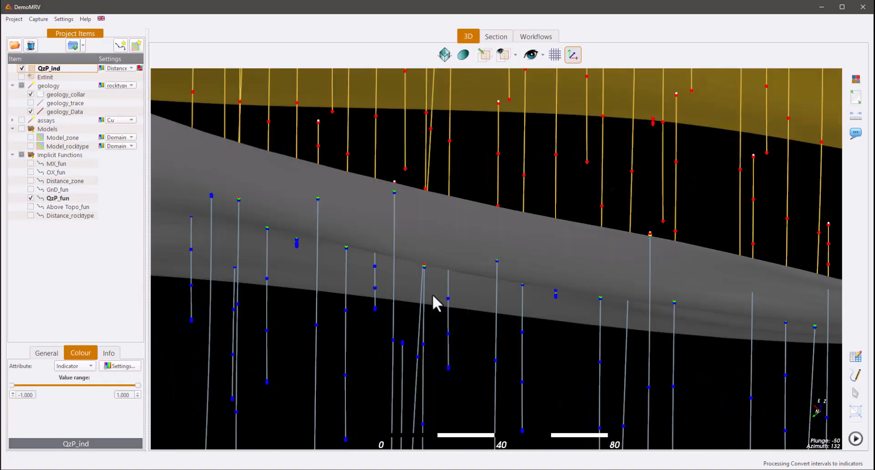
scroll(433, 294, "up", 8)
left_click_drag(471, 285, 505, 252)
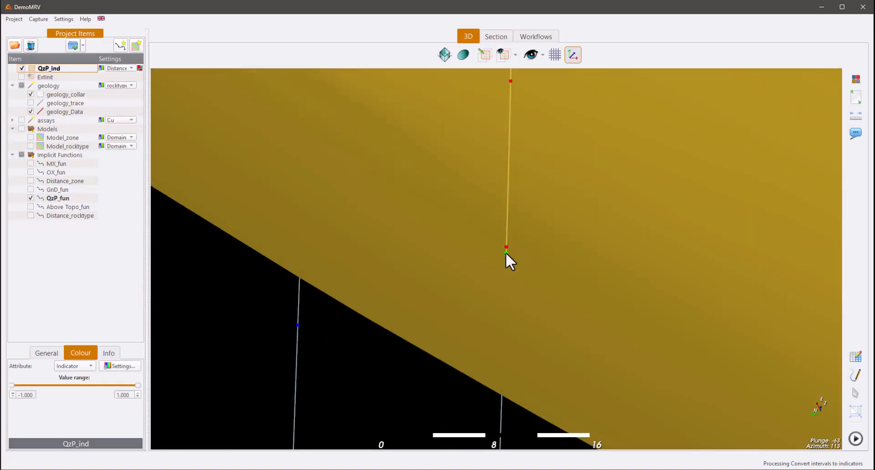
scroll(504, 255, "down", 5)
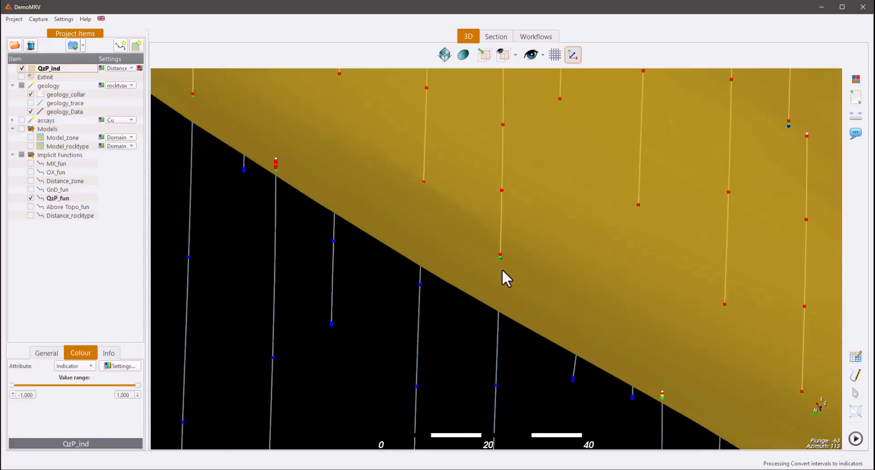
scroll(502, 269, "down", 1)
left_click_drag(502, 269, 461, 275)
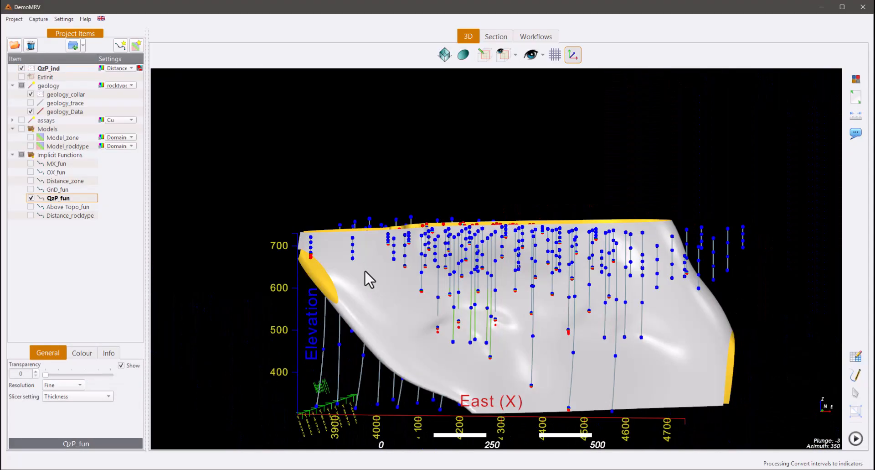
Step: Set the display resolution of the QzP_fun surface to Intermediate
left_click_drag(365, 269, 314, 276)
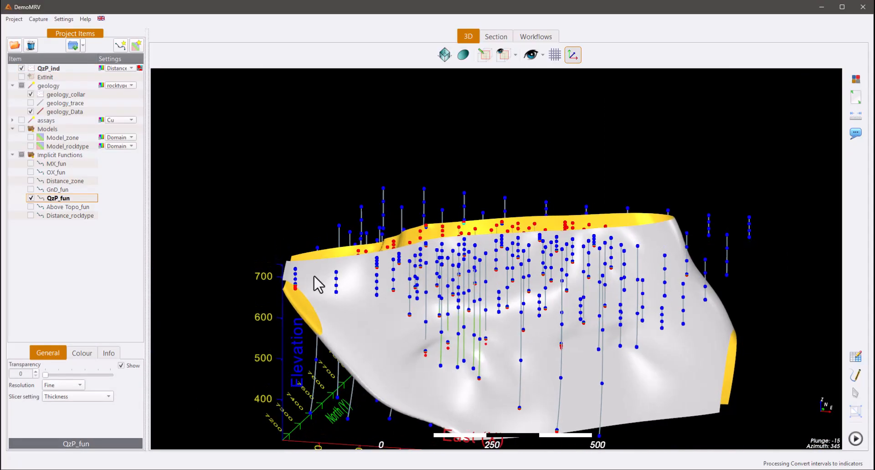
left_click(56, 384)
left_click(71, 377)
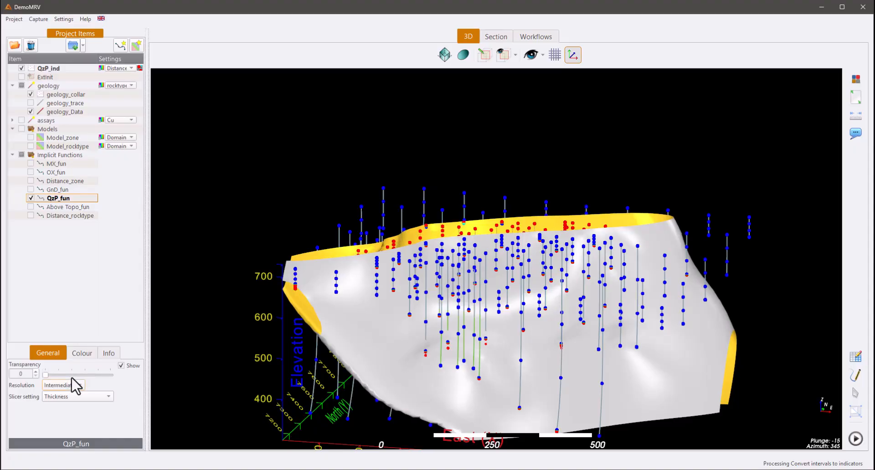
Step: Colour the QzP_ind points by the Distance attribute and examine the distance values inside and outside the QzP_fun surface
left_click_drag(315, 351, 475, 236)
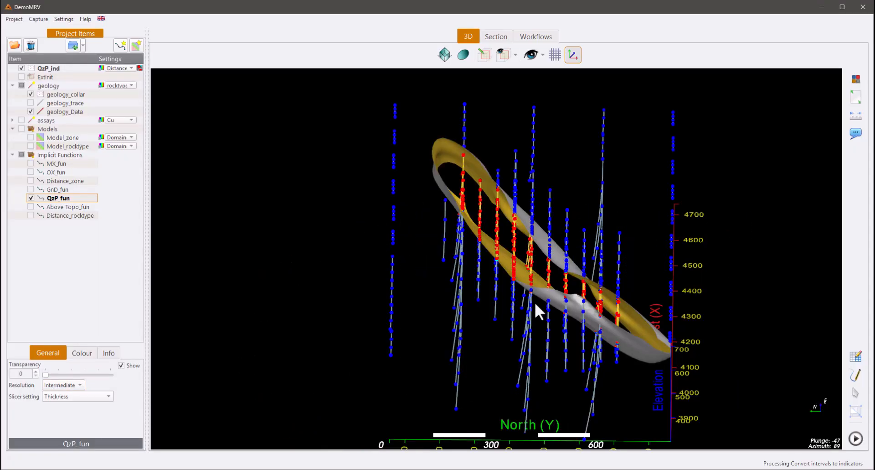
scroll(536, 301, "up", 5)
left_click_drag(535, 301, 634, 294)
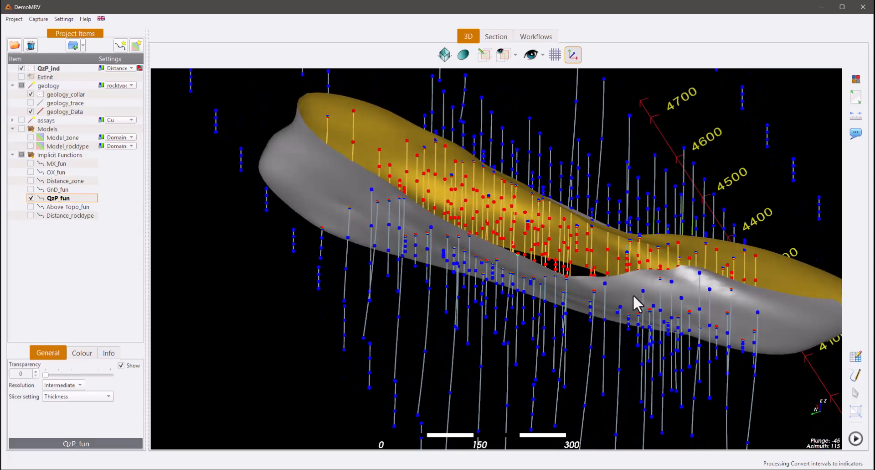
left_click_drag(608, 266, 425, 155)
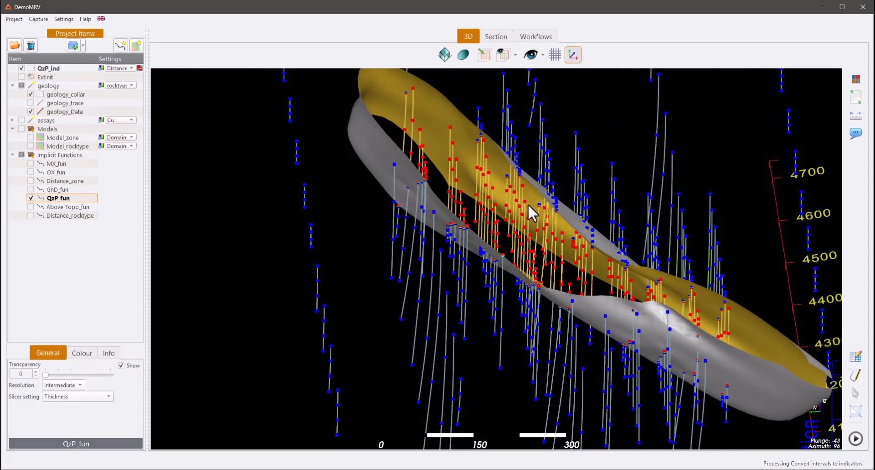
left_click_drag(586, 262, 518, 226)
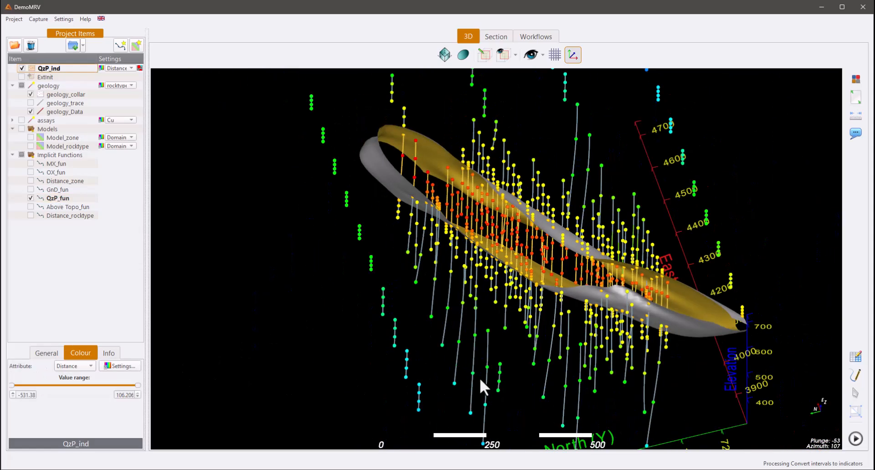
left_click_drag(481, 378, 437, 355)
scroll(494, 218, "up", 4)
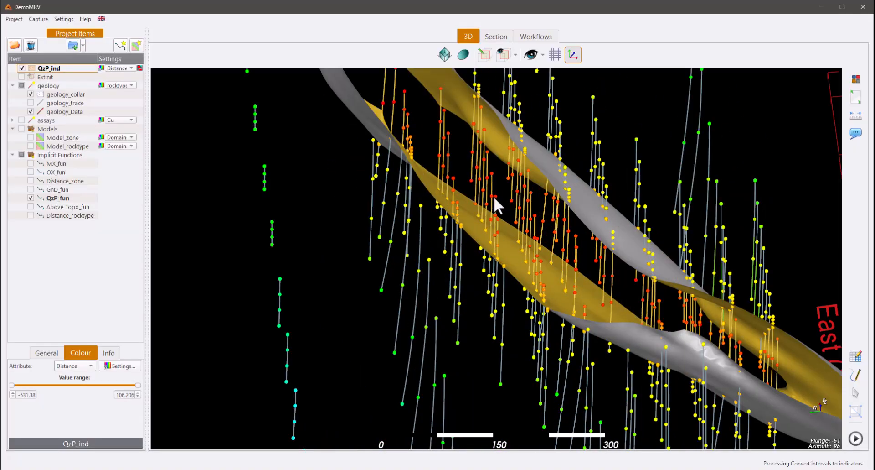
left_click_drag(494, 196, 435, 228)
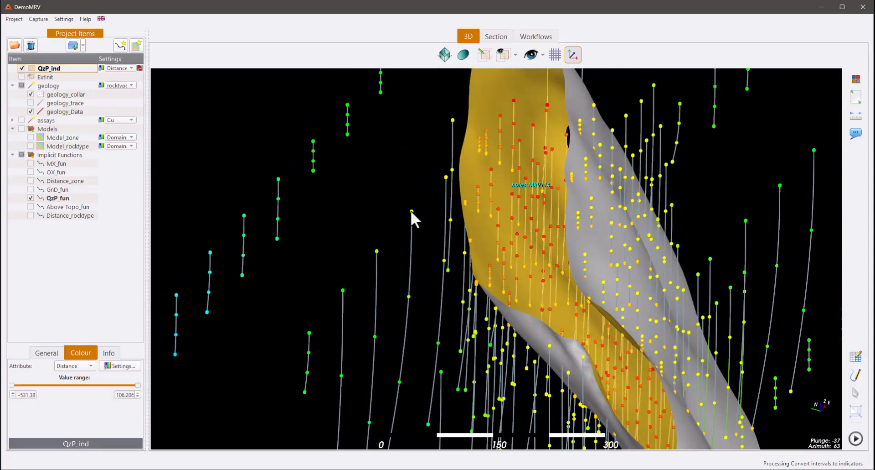
mouse_move(411, 210)
left_click_drag(530, 181, 535, 209)
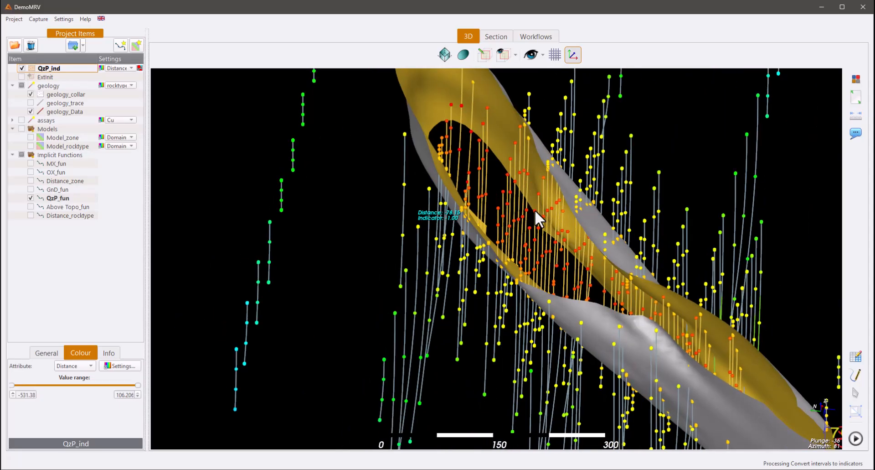
mouse_move(533, 212)
Step: Clear the workflow canvas and show the workflow that belongs to QzP_fun
left_click(536, 37)
left_click(619, 58)
right_click(55, 198)
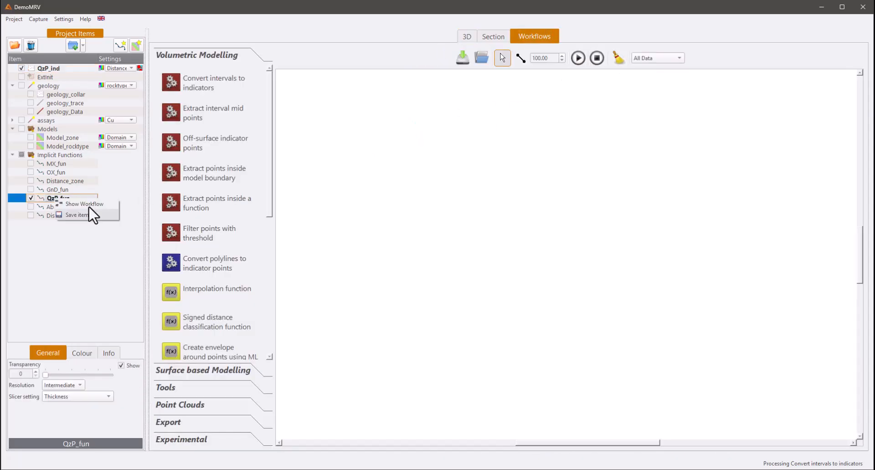
left_click(89, 206)
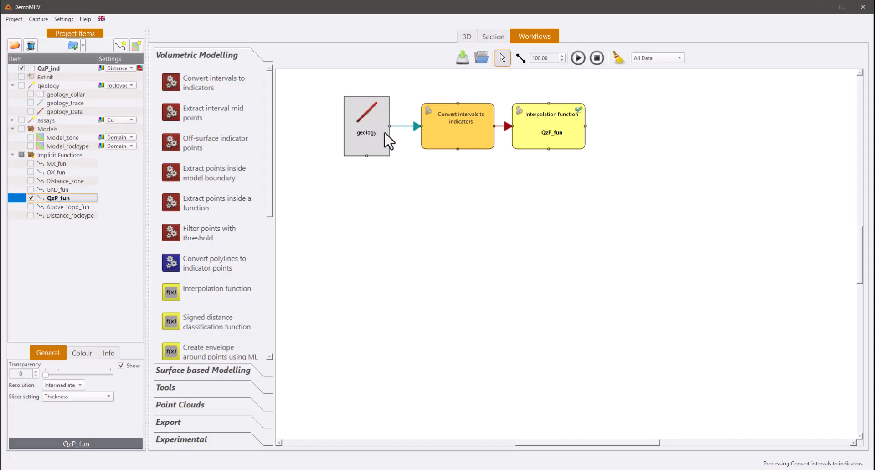
Step: Open the parameters of the QzP_fun interpolation function and review the data column choices, keeping Distance
double_click(547, 127)
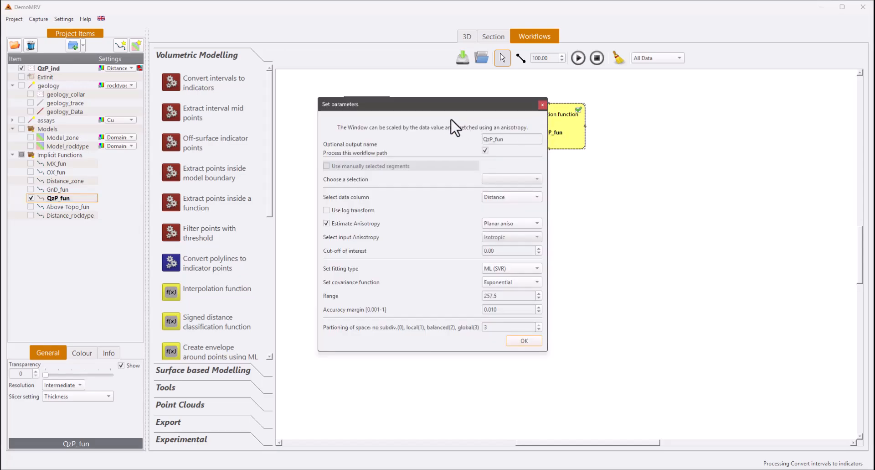
left_click_drag(449, 109, 392, 127)
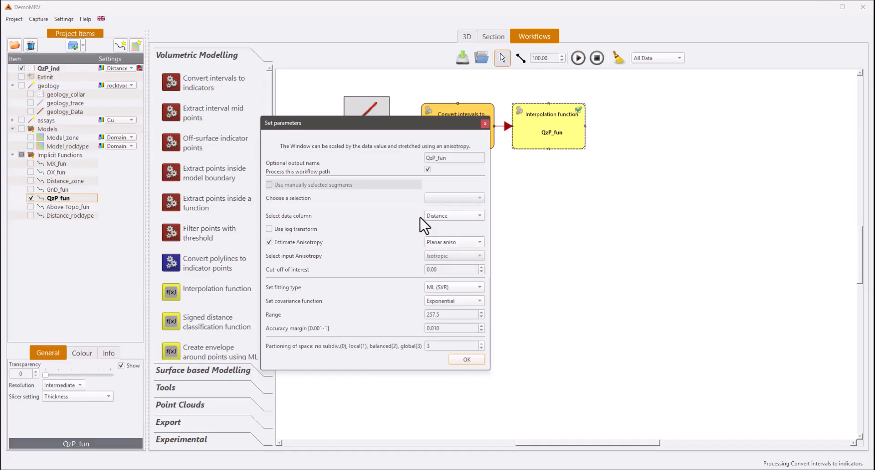
left_click(446, 216)
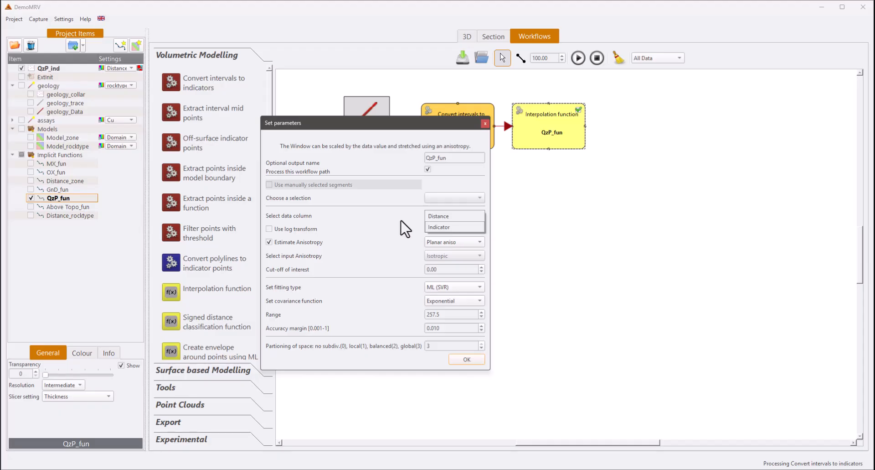
left_click(425, 216)
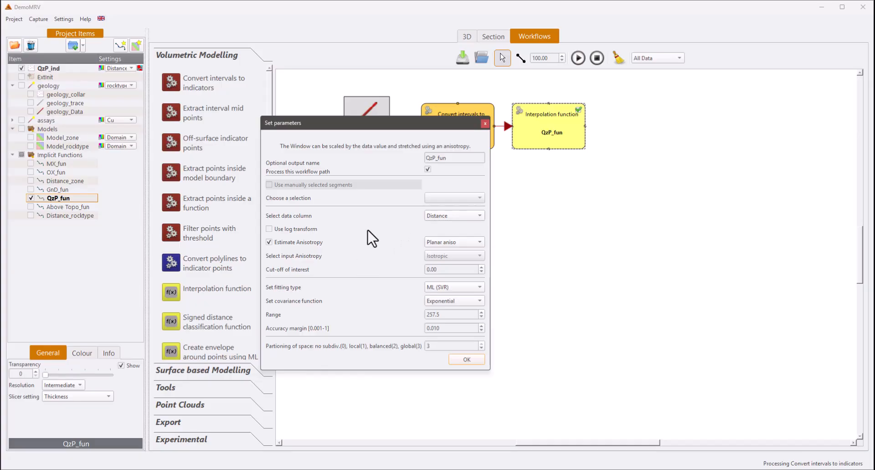
left_click(431, 217)
left_click(403, 234)
Step: Review the fitting type and covariance function choices of the interpolation, keeping ML (SVR) and Exponential
left_click(462, 288)
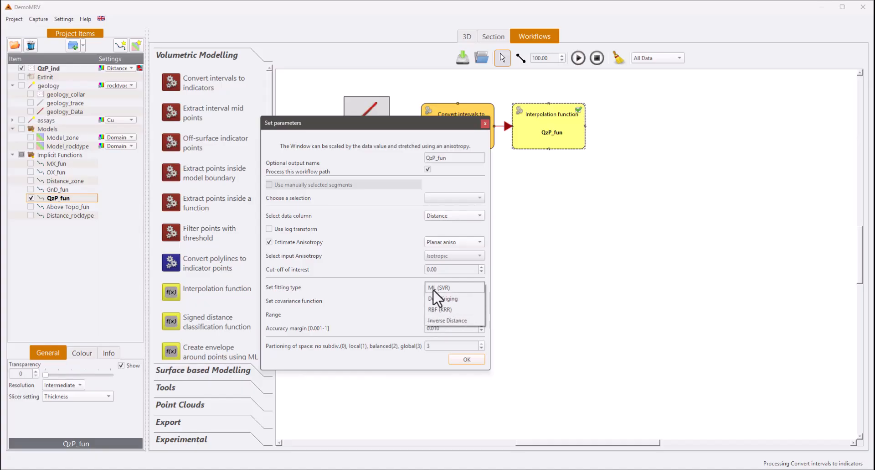
left_click(319, 301)
left_click(435, 300)
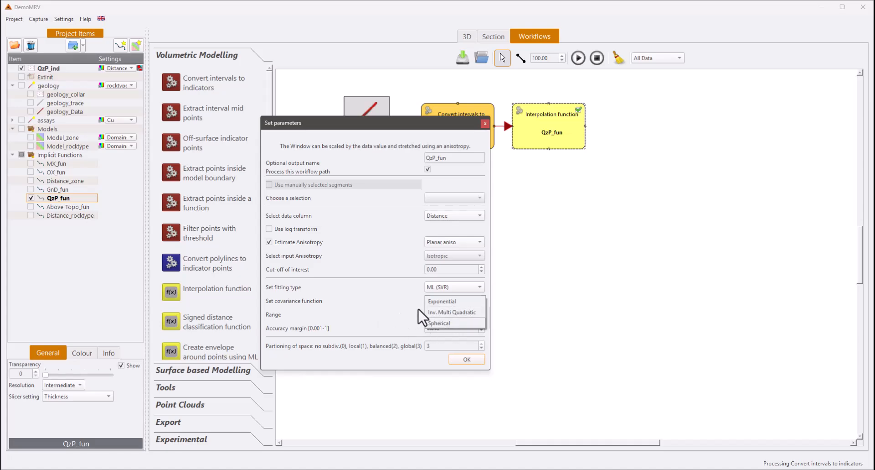
left_click(440, 301)
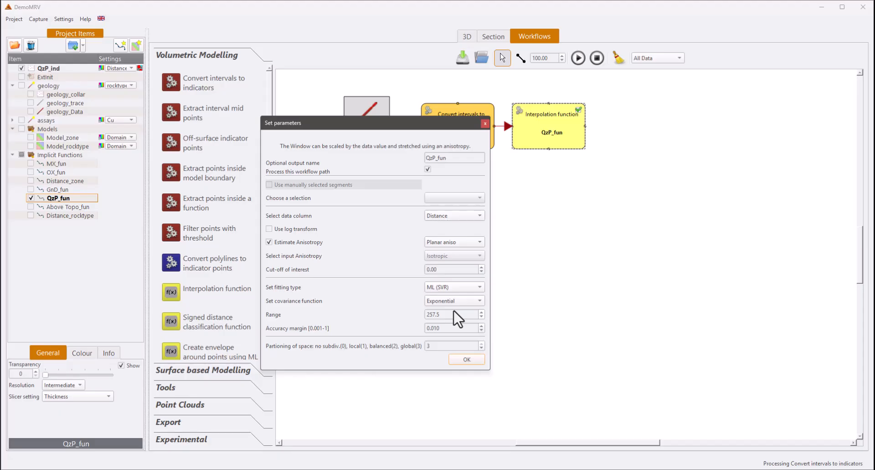
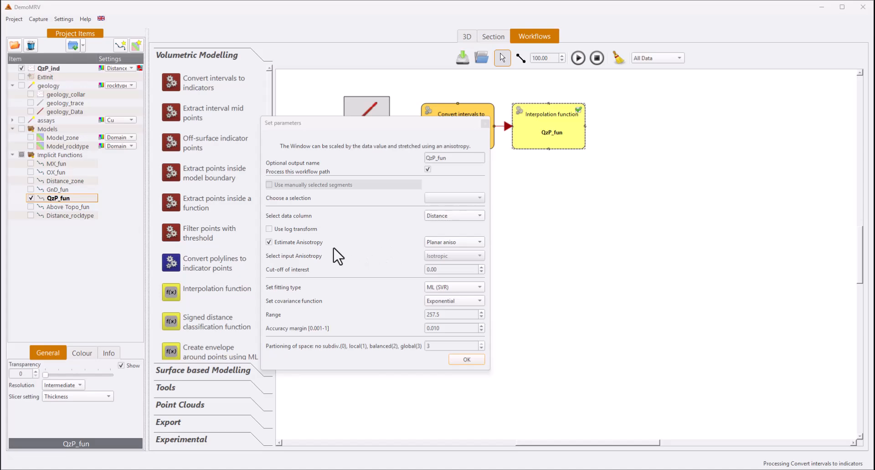
Step: Set the estimated anisotropy of the QzP_fun interpolation function to Isotropic and rerun the workflow, comparing the surface in 3D
left_click_drag(366, 125, 185, 168)
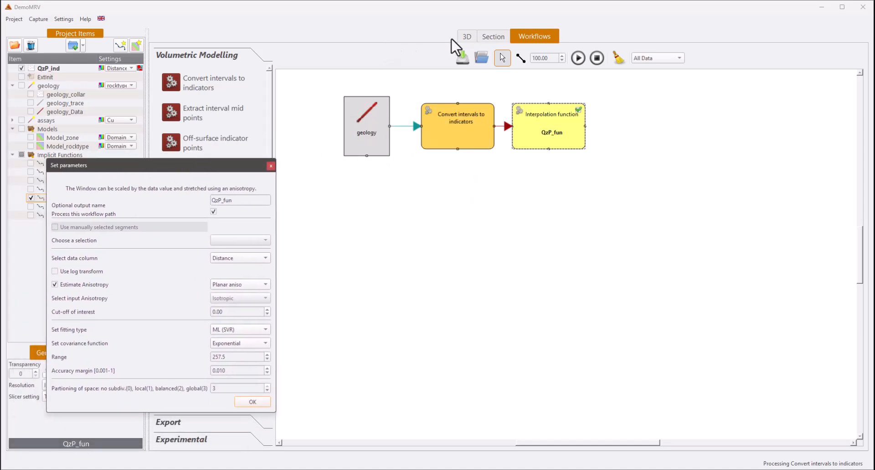
left_click(466, 37)
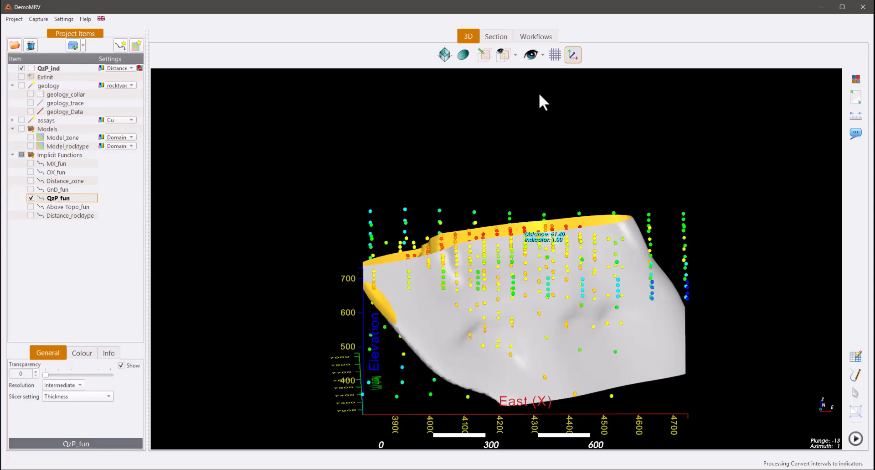
left_click(551, 35)
double_click(539, 140)
left_click_drag(214, 166, 179, 157)
left_click(204, 276)
left_click(193, 299)
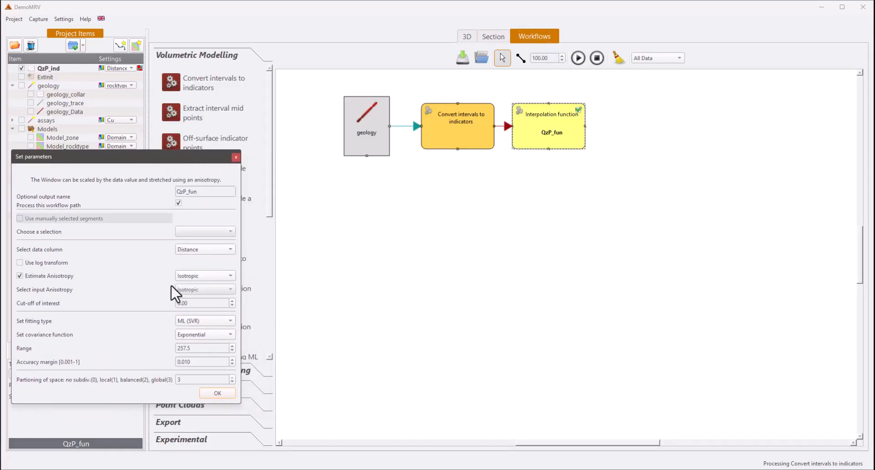
left_click(217, 393)
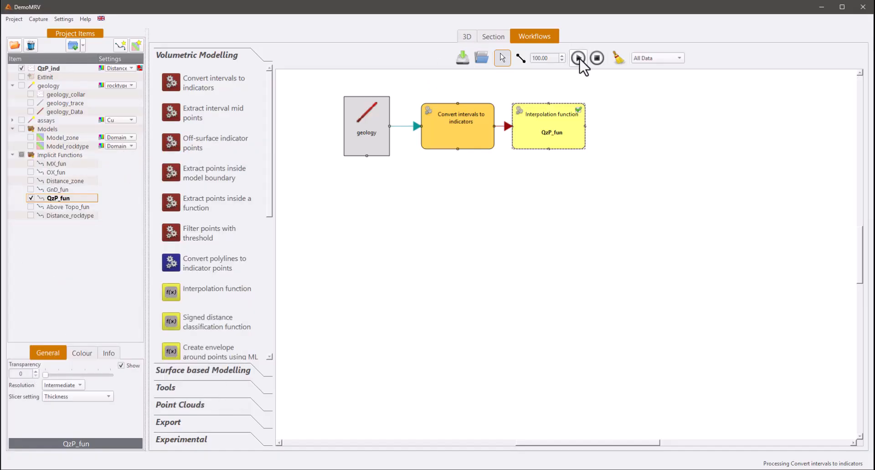
left_click(468, 37)
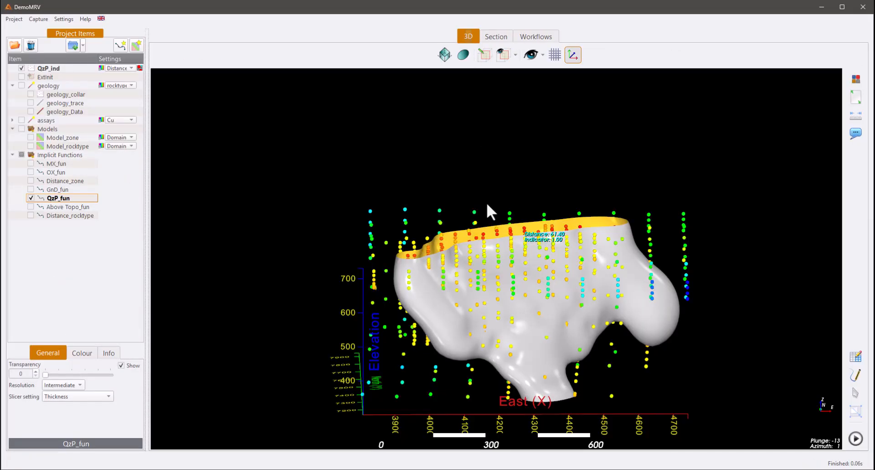
Step: Examine the isotropic QzP_fun surface against the indicator points from several directions in 3D
left_click_drag(486, 201, 484, 327)
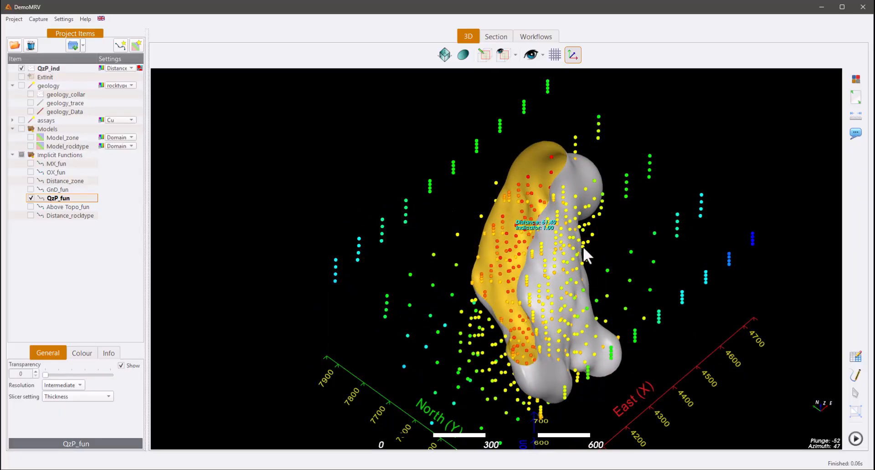
left_click_drag(584, 255, 282, 206)
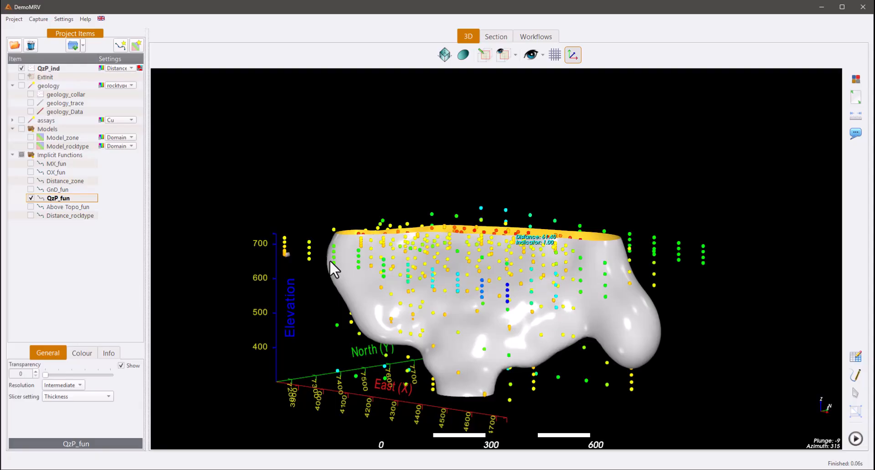
left_click_drag(340, 262, 290, 286)
left_click_drag(504, 384, 379, 363)
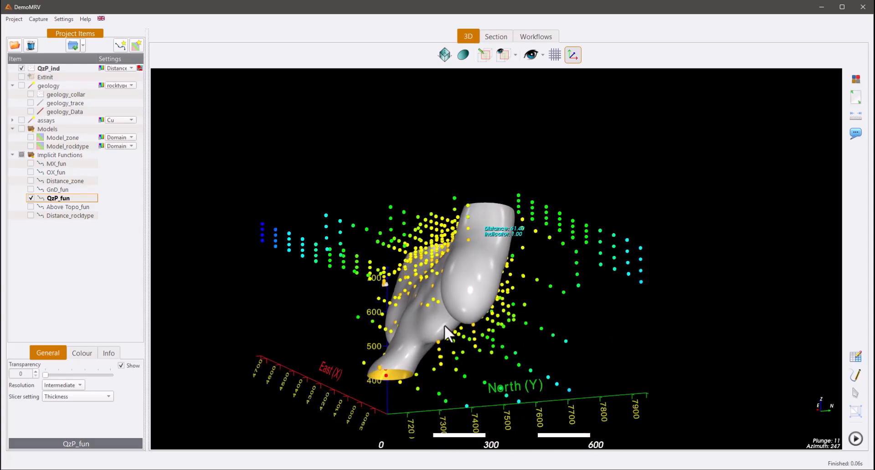
left_click_drag(445, 325, 719, 340)
scroll(543, 294, "down", 2)
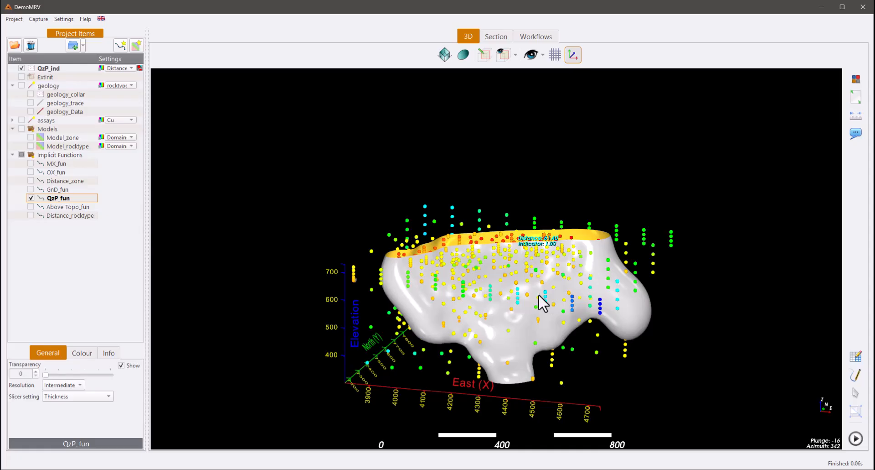
Step: Apply Planar aniso as the estimated anisotropy of the QzP_fun interpolation function, rerun the workflow and show the surface in 3D
left_click(535, 37)
double_click(551, 137)
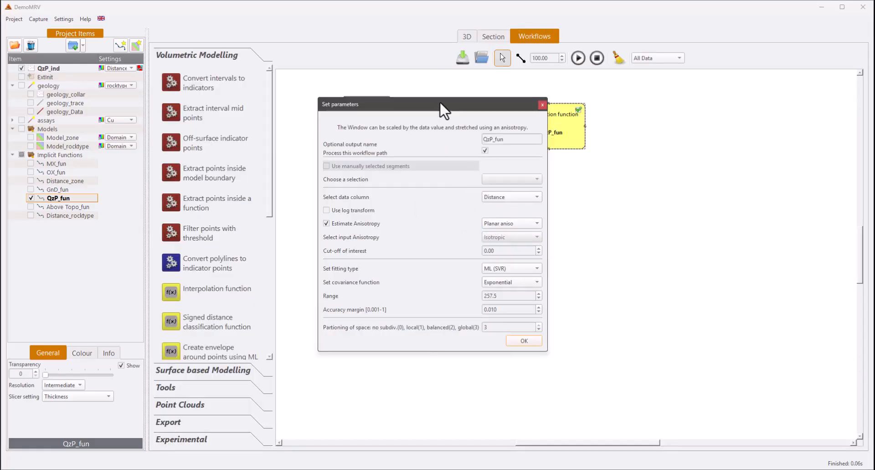
left_click_drag(440, 103, 173, 134)
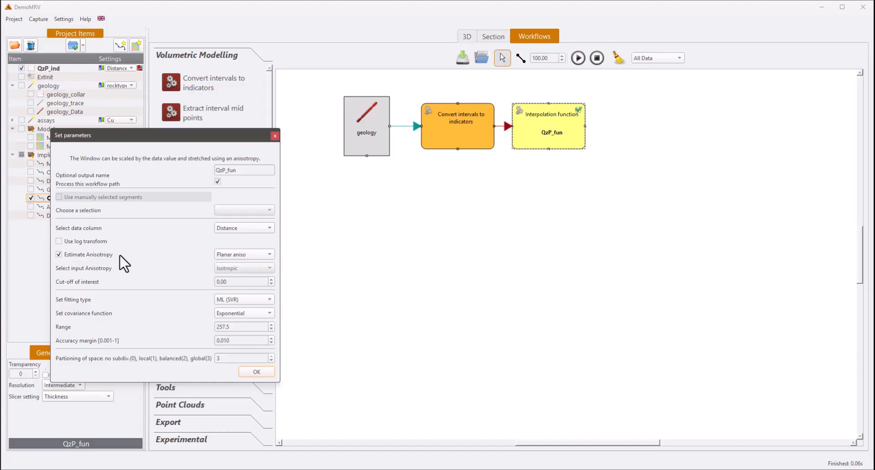
left_click(255, 372)
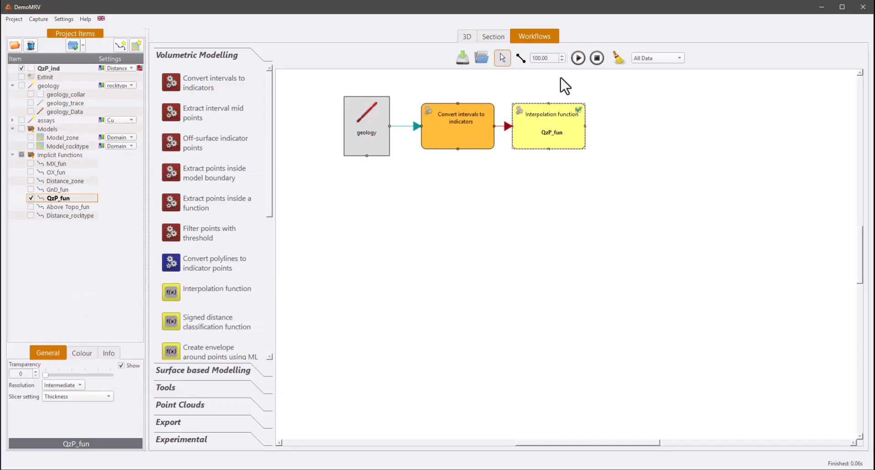
left_click(578, 58)
left_click(466, 36)
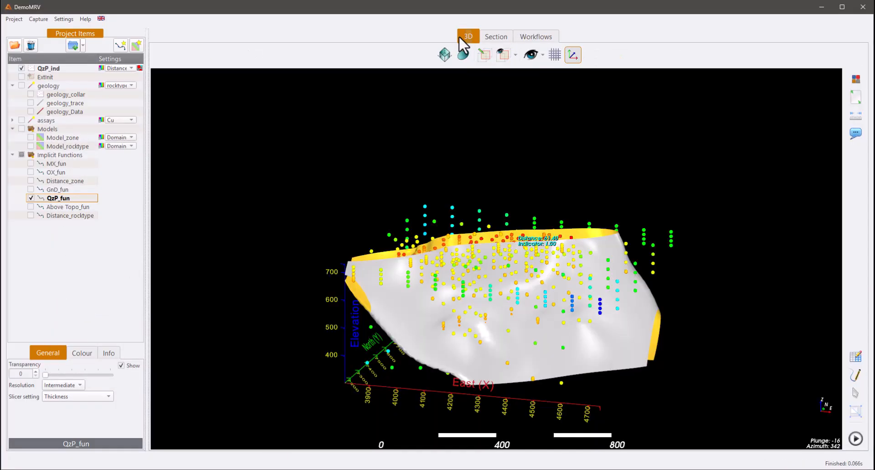
Step: Examine the shape of the planar-anisotropy QzP_fun surface along strike, down dip and from above
left_click_drag(466, 136, 571, 251)
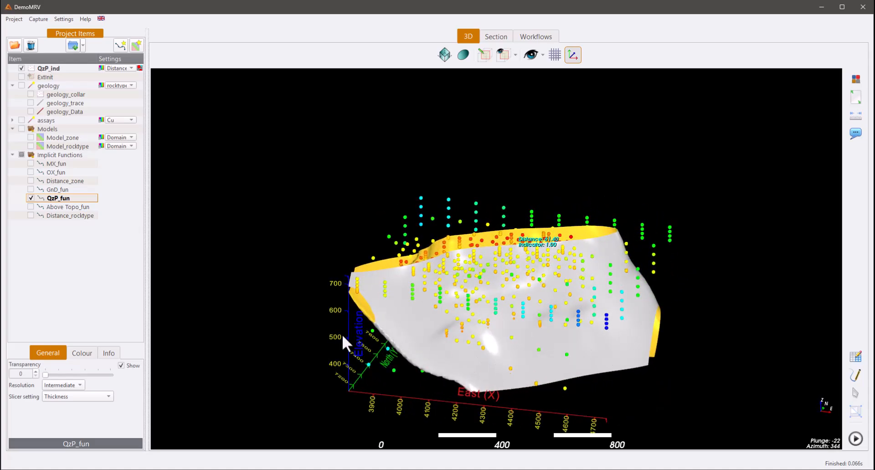
left_click_drag(342, 337, 447, 354)
left_click_drag(635, 357, 586, 328)
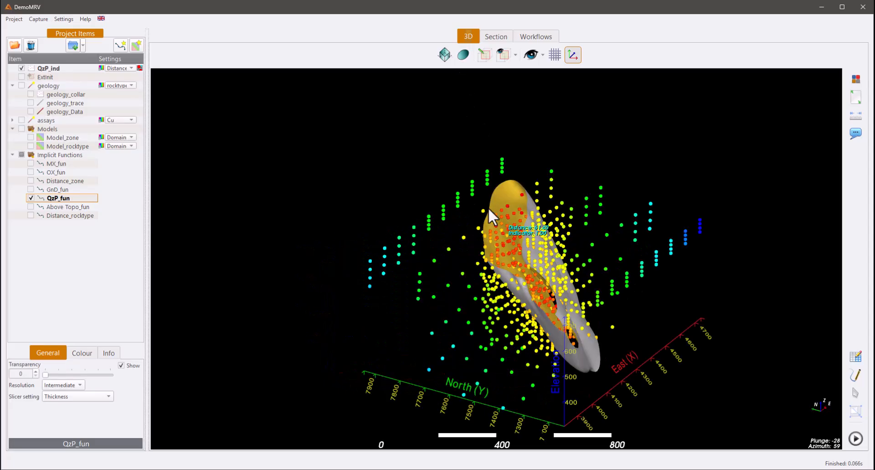
left_click_drag(488, 207, 649, 242)
left_click_drag(438, 172, 539, 168)
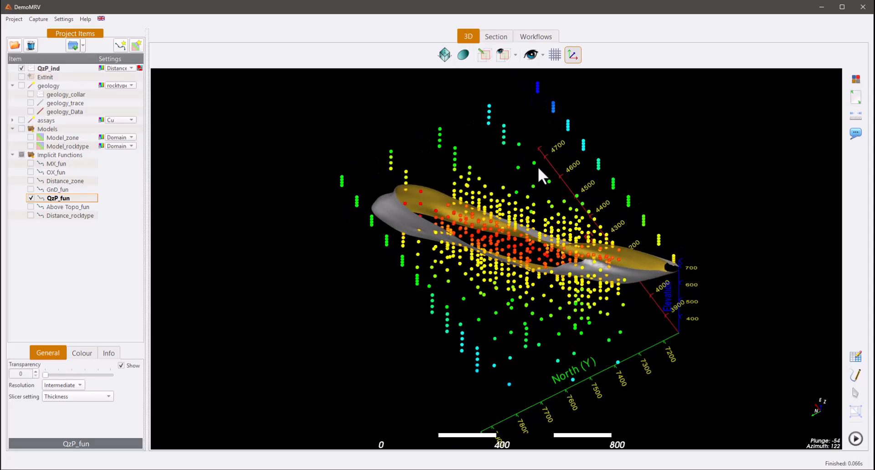
Step: Display the existing QzP_fun anisotropy ellipsoid and hide the QzP_fun surface to compare the ellipsoid with the points
left_click(464, 53)
left_click_drag(461, 68, 186, 87)
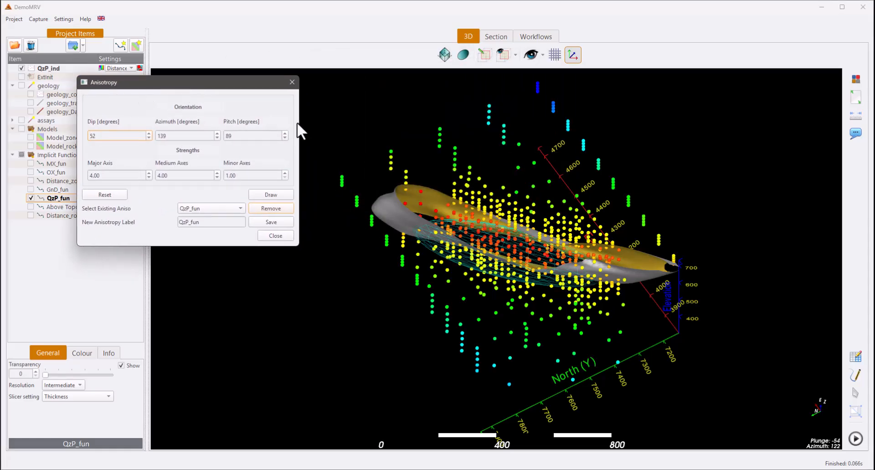
left_click_drag(456, 169, 421, 241)
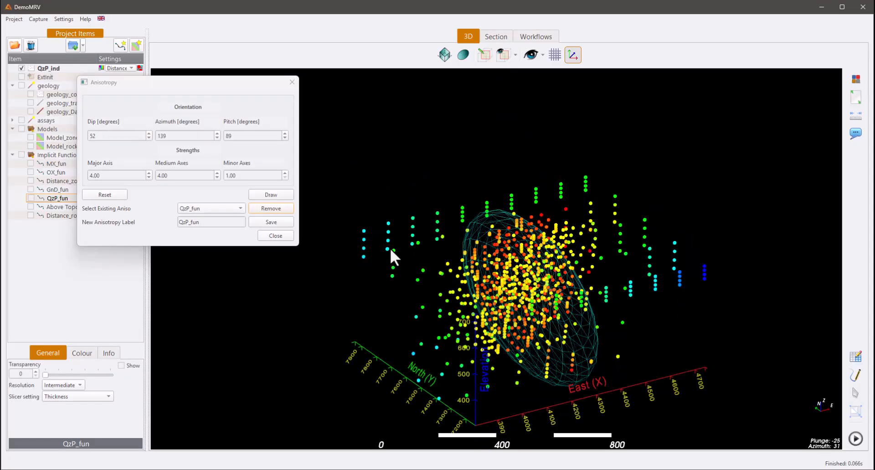
left_click_drag(390, 248, 511, 255)
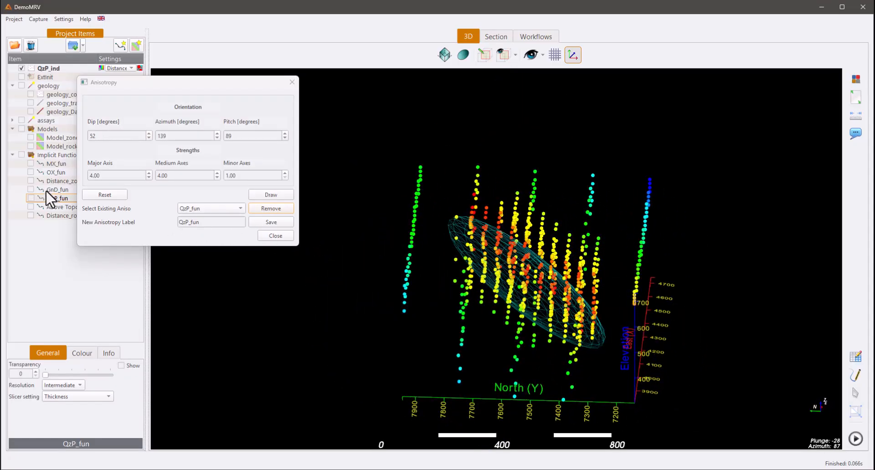
Step: Colour the QzP_ind points by the Indicator attribute and view them together with the anisotropy ellipsoid
left_click(45, 68)
left_click(110, 68)
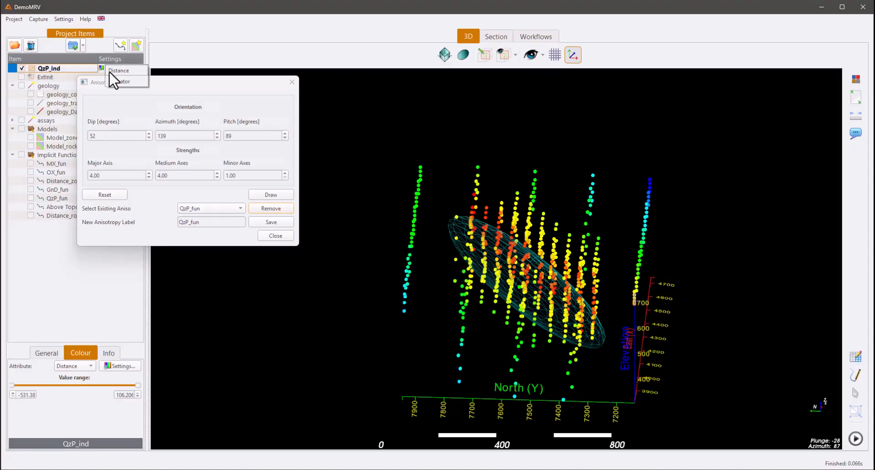
left_click(112, 77)
left_click_drag(460, 203, 447, 238)
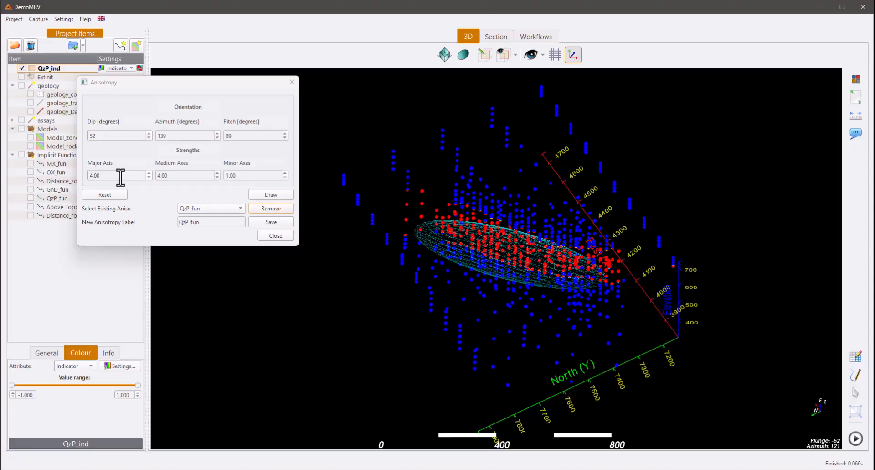
Step: Increase the major axis strength of the QzP_fun anisotropy to 6.00 and check the ellipsoid's fit to the points
scroll(120, 177, "up", 2)
left_click_drag(520, 305, 383, 279)
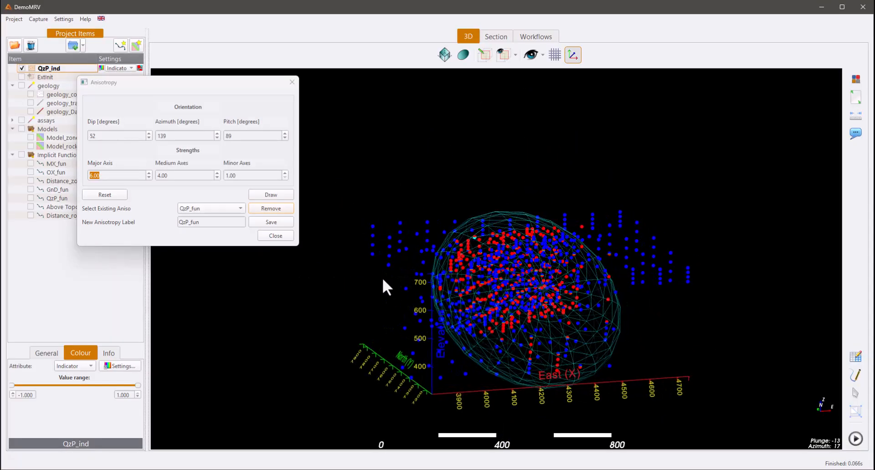
mouse_move(545, 319)
left_mouse_down()
mouse_move(396, 302)
mouse_move(645, 341)
mouse_move(551, 324)
left_mouse_up()
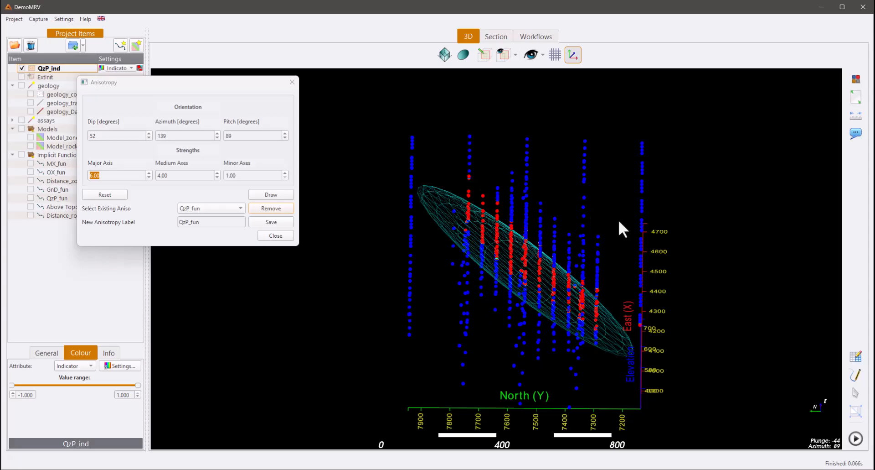
left_click_drag(461, 275, 132, 259)
Step: Set the pitch of the QzP_fun anisotropy to 85 degrees and check the ellipsoid against the indicator points
left_click_drag(381, 282, 112, 188)
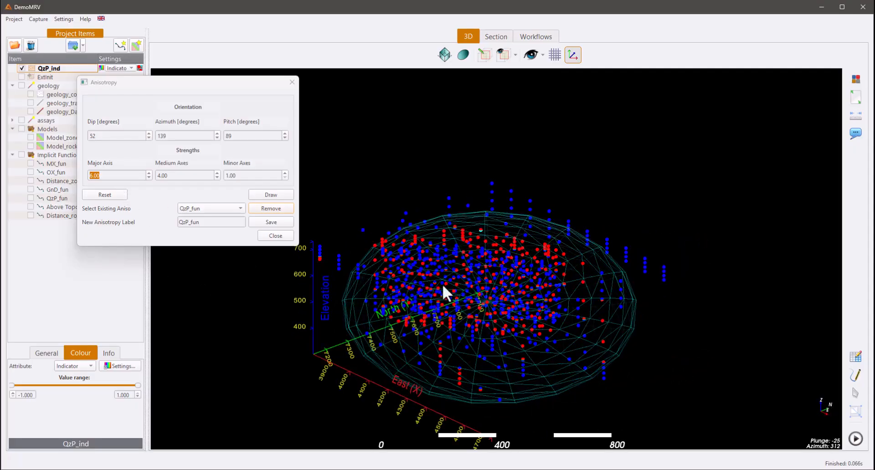
left_click_drag(644, 316, 462, 279)
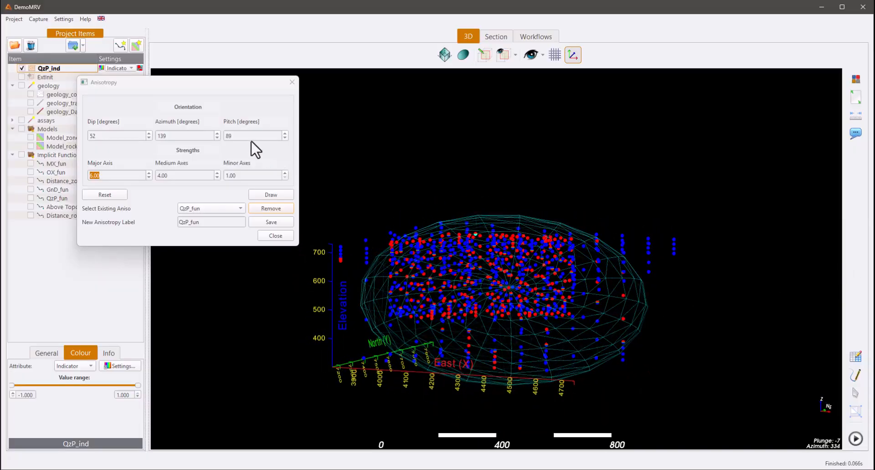
scroll(248, 137, "down", 2)
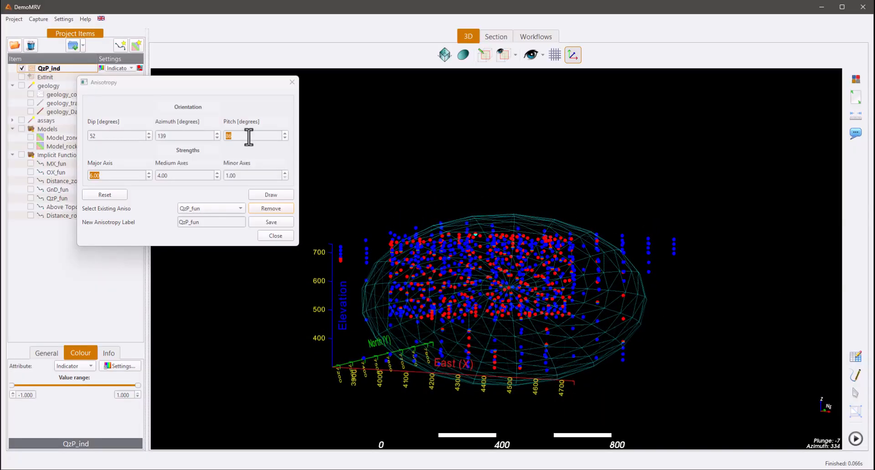
scroll(248, 137, "down", 2)
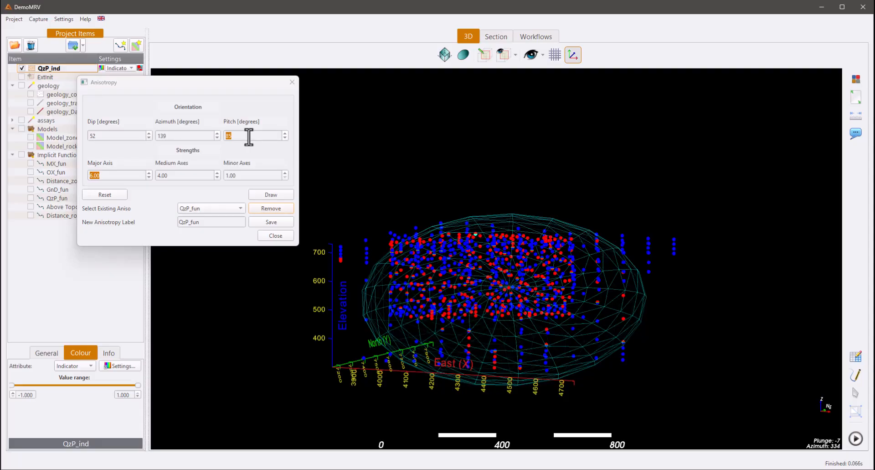
left_click_drag(780, 255, 744, 276)
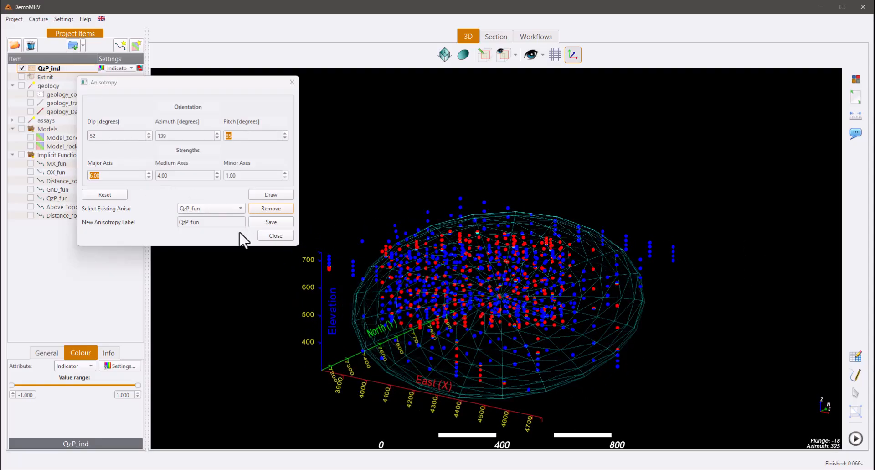
left_click_drag(310, 315, 283, 273)
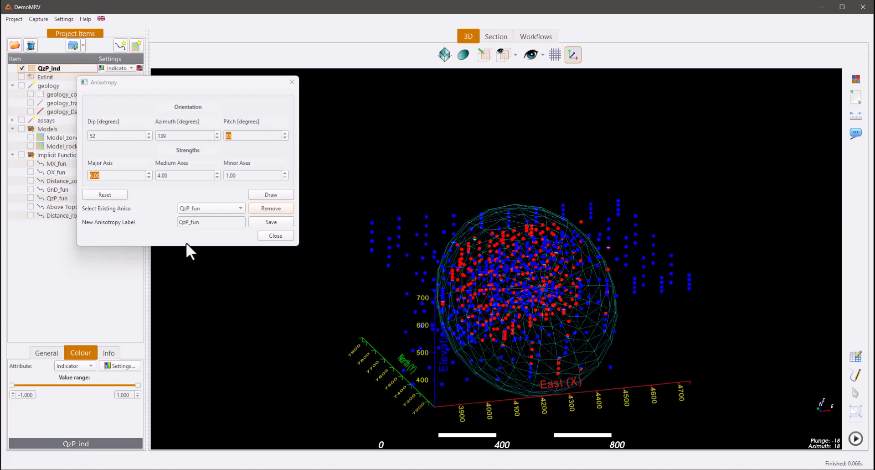
Step: Save the adjusted anisotropy over the existing QzP_fun settings and close the anisotropy editor
left_click(268, 223)
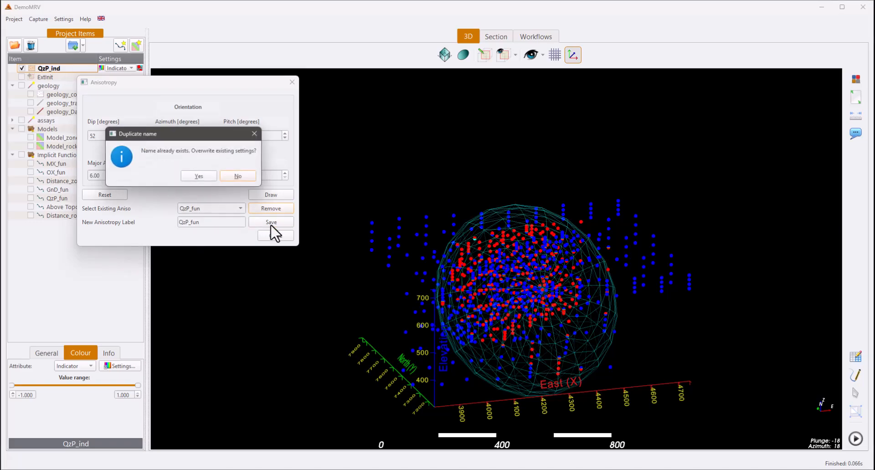
left_click(199, 177)
left_click_drag(336, 205, 672, 255)
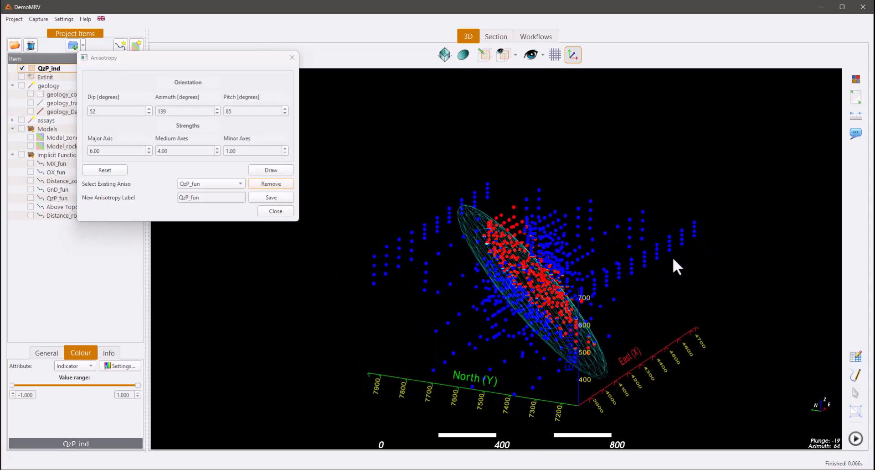
left_click(275, 211)
left_click_drag(324, 217, 236, 204)
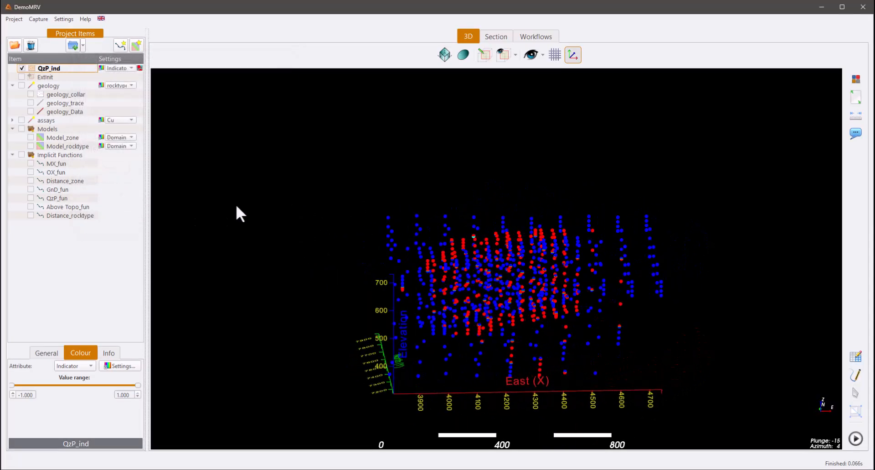
Step: Turn off anisotropy estimation in the QzP_fun interpolation function and use the saved QzP_fun anisotropy as its input
left_click(536, 36)
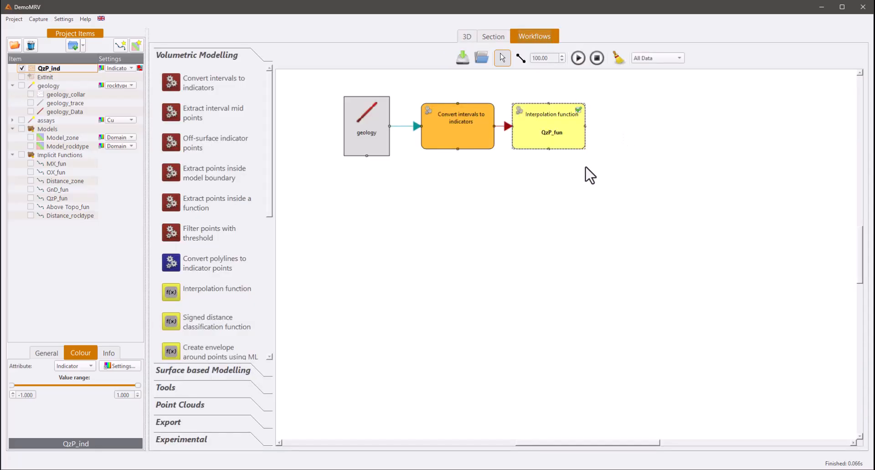
double_click(552, 138)
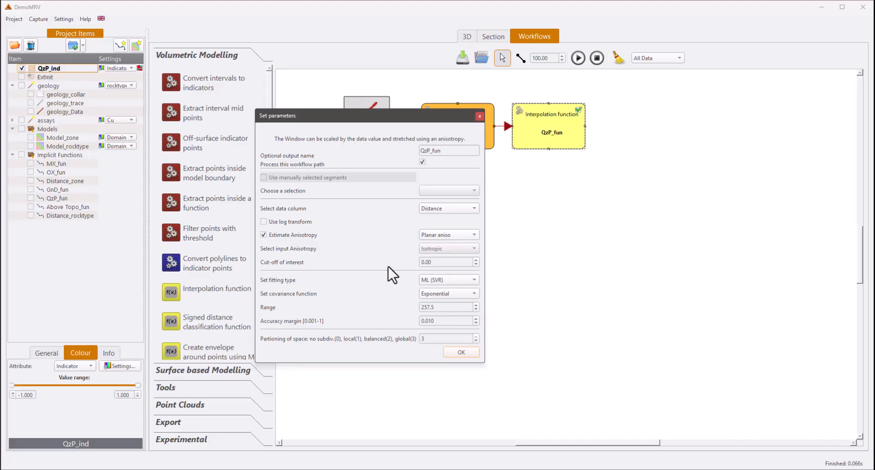
left_click(263, 234)
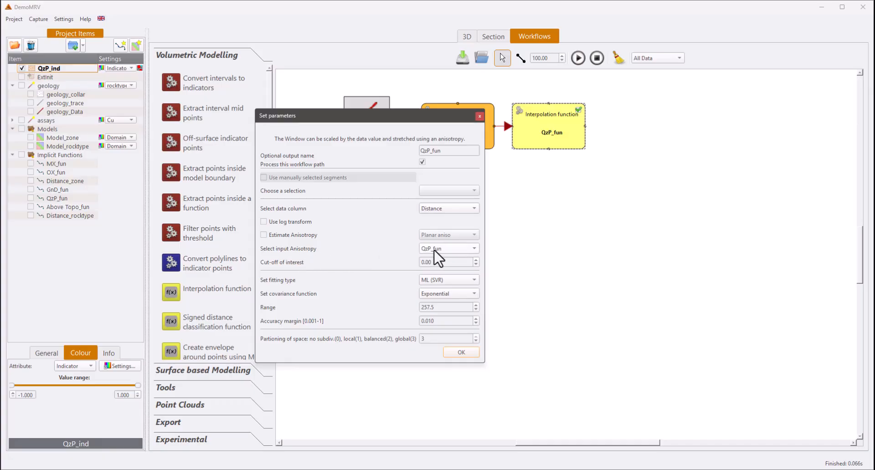
left_click(454, 248)
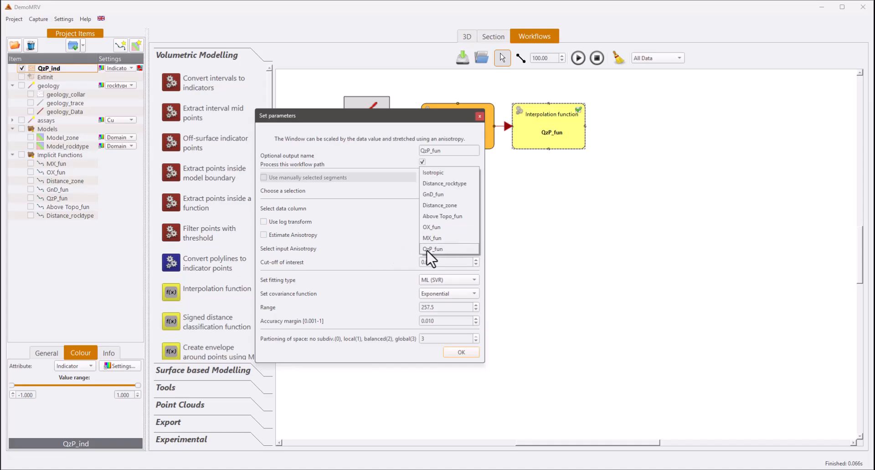
left_click(383, 247)
left_click(462, 351)
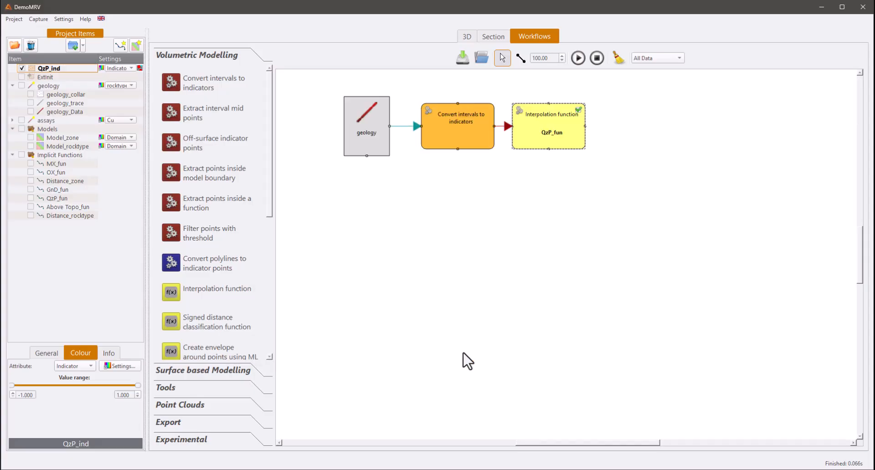
Step: Recompute the QzP_fun surface and examine its shape against the indicator points along strike and down dip
left_click(468, 37)
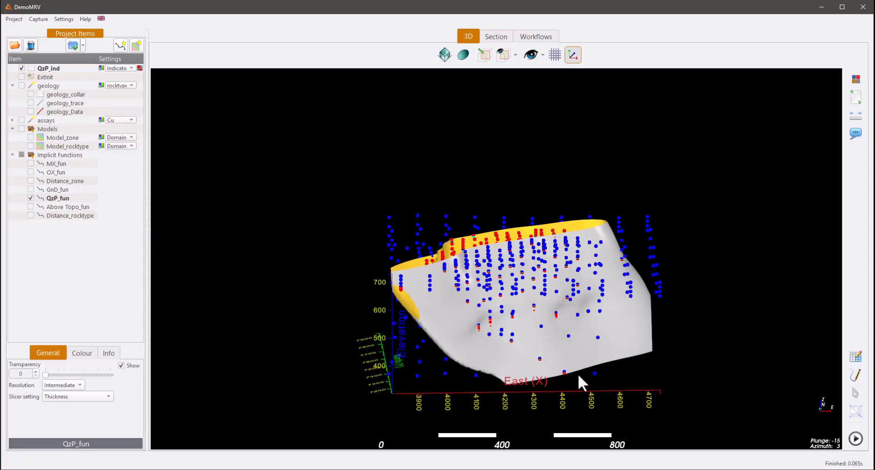
left_click_drag(380, 330, 760, 360)
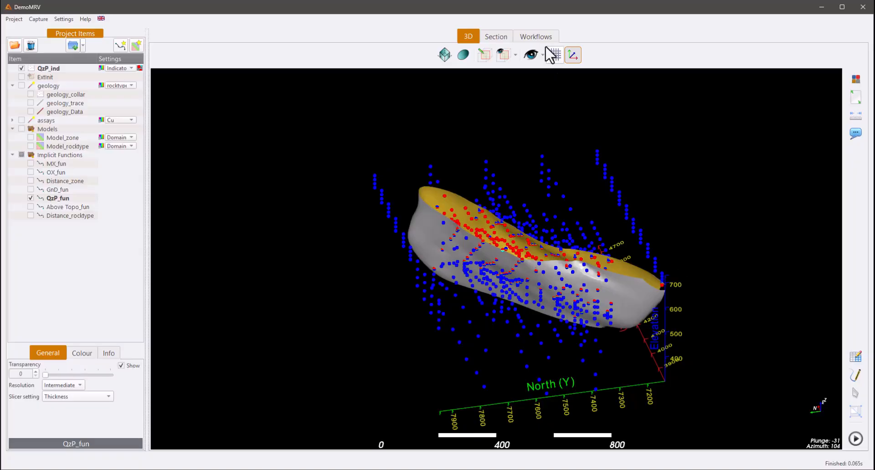
left_click(536, 38)
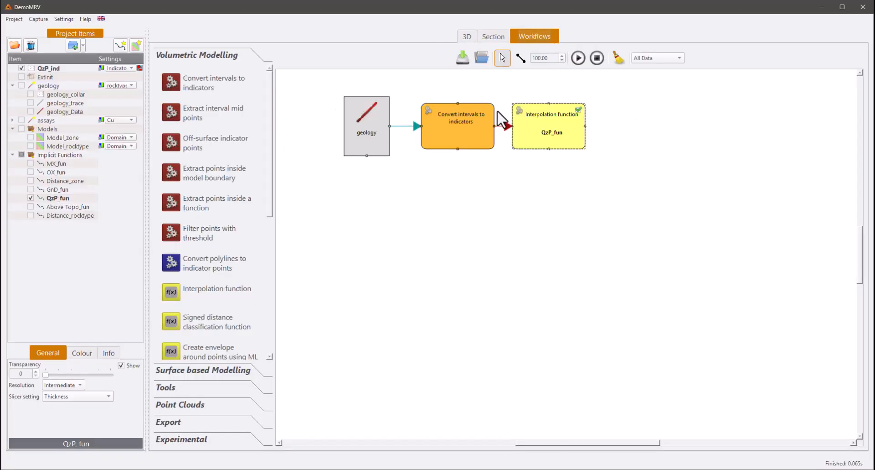
left_click(466, 36)
left_click_drag(532, 180, 343, 290)
left_click_drag(435, 313, 712, 356)
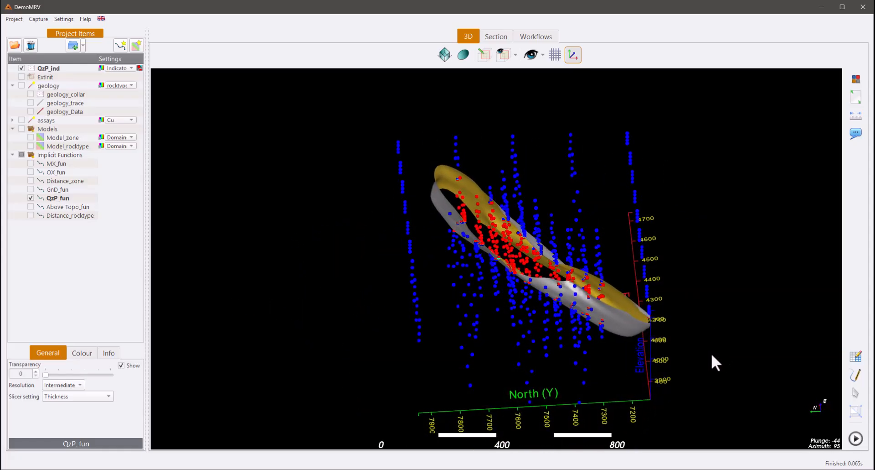
Step: Display the QzP_fun anisotropy ellipsoid over the surface and compare their shapes from several directions
left_click(461, 56)
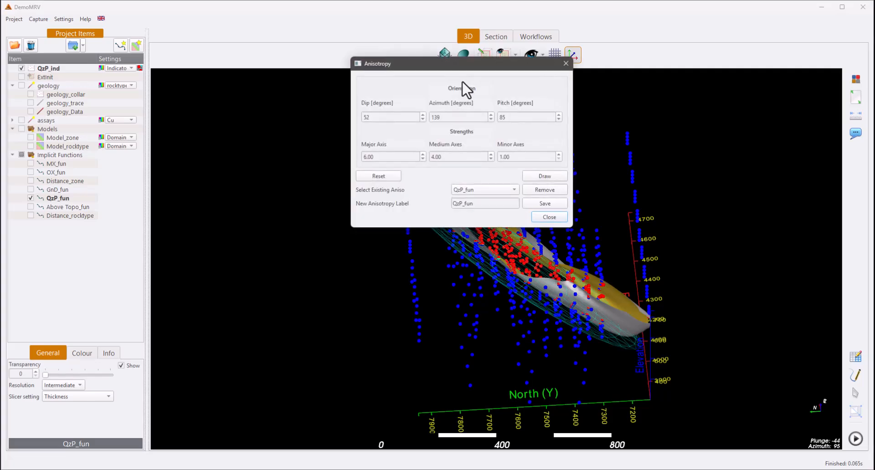
left_click_drag(468, 70, 218, 70)
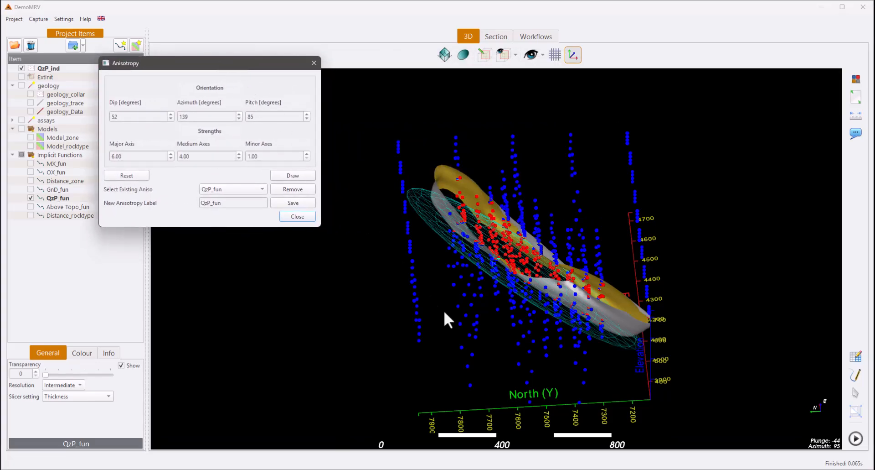
left_click_drag(443, 308, 131, 268)
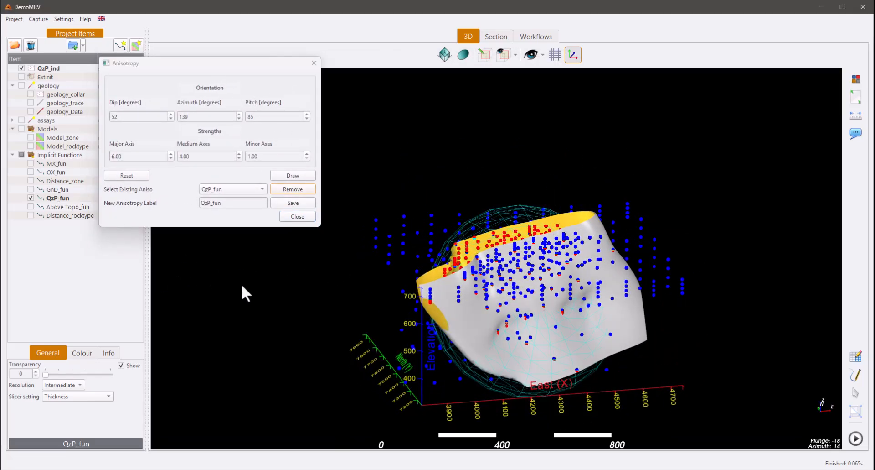
left_click_drag(242, 286, 197, 257)
Step: Overwrite the QzP_fun anisotropy with major axis strength 12.00 and medium 2.00, and recompute the surface
scroll(134, 155, "up", 6)
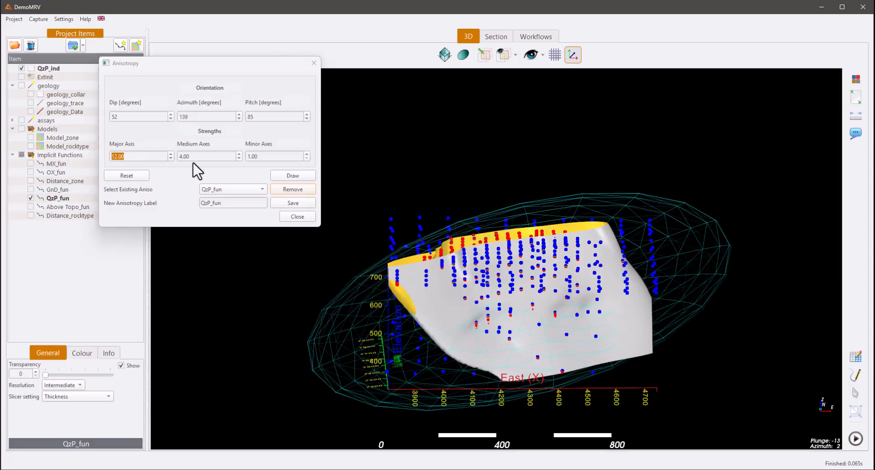
scroll(200, 159, "down", 2)
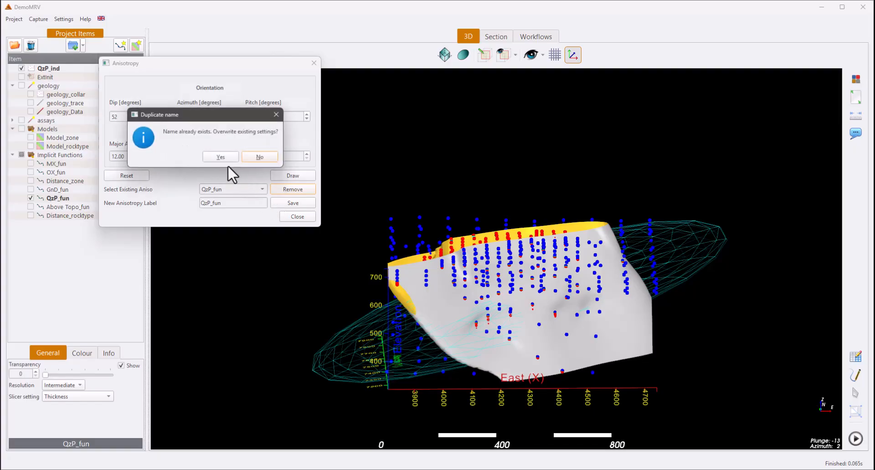
left_click(219, 155)
left_click(293, 216)
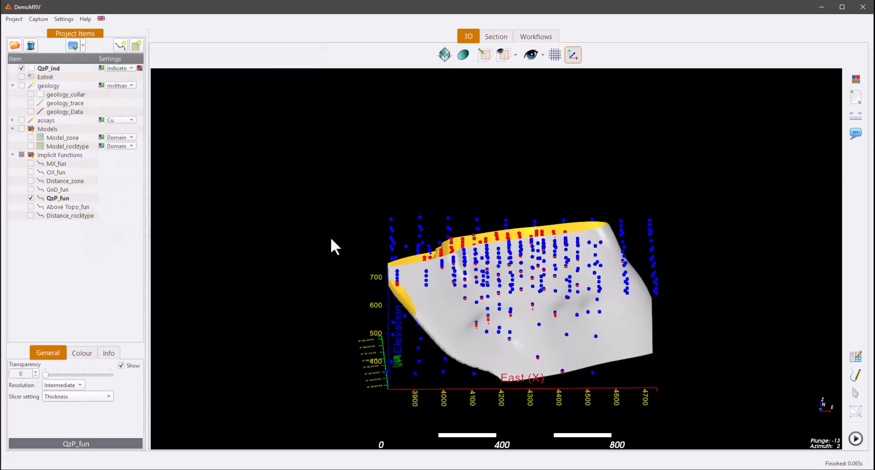
left_click(858, 440)
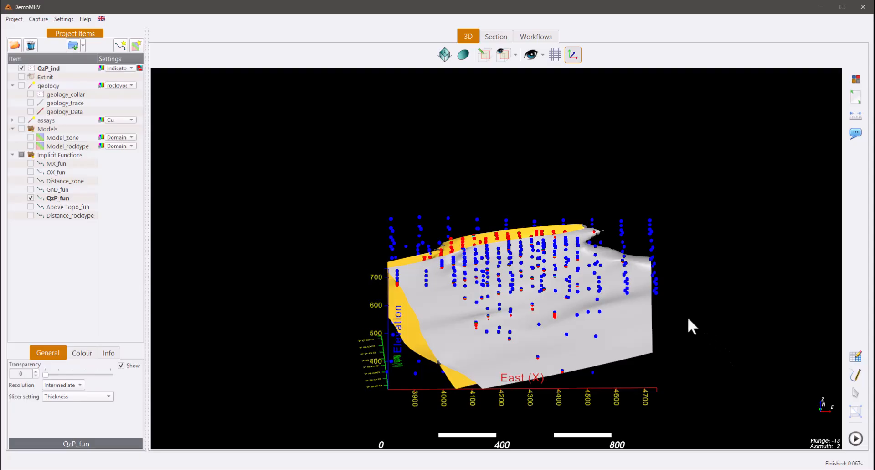
left_click_drag(688, 319, 254, 303)
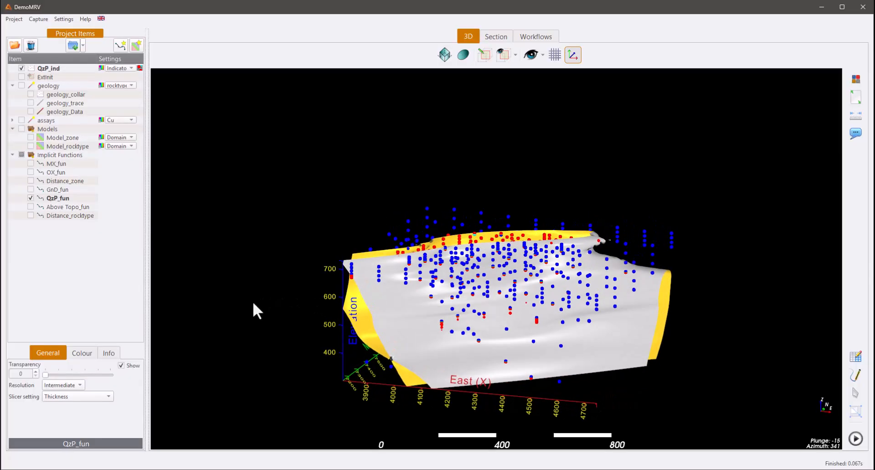
Step: Reduce the QzP_fun major axis strength to 8.00, overwrite the saved anisotropy and recompute the surface
left_click(468, 57)
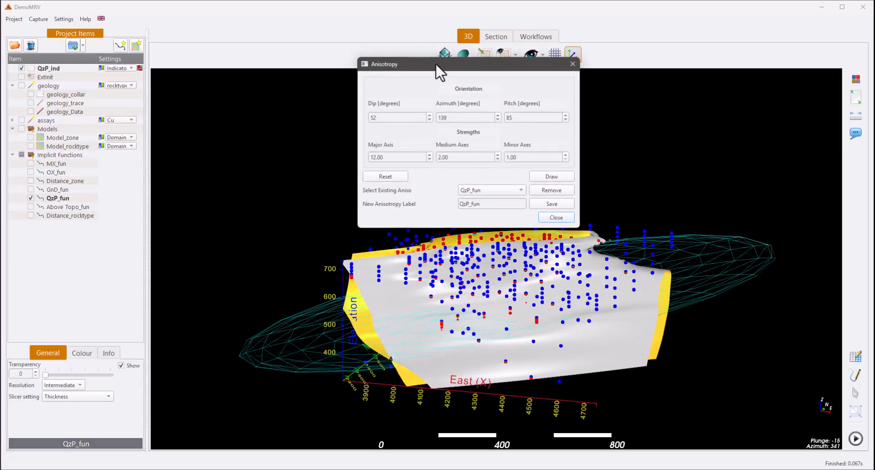
mouse_move(436, 62)
left_mouse_down()
mouse_move(147, 59)
mouse_move(195, 45)
left_mouse_up()
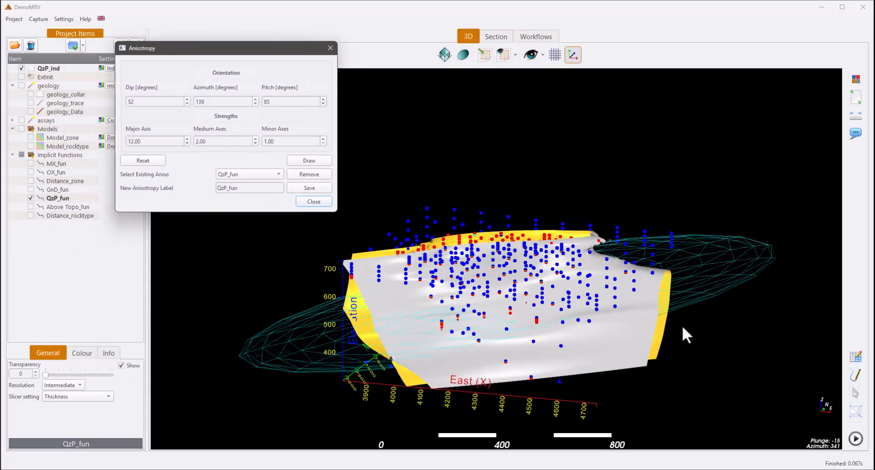
scroll(157, 139, "down", 2)
scroll(158, 139, "down", 3)
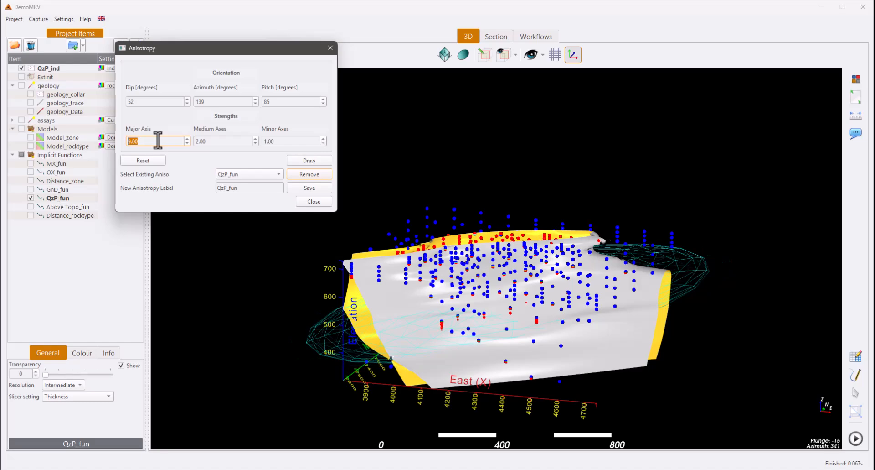
scroll(157, 139, "up", 1)
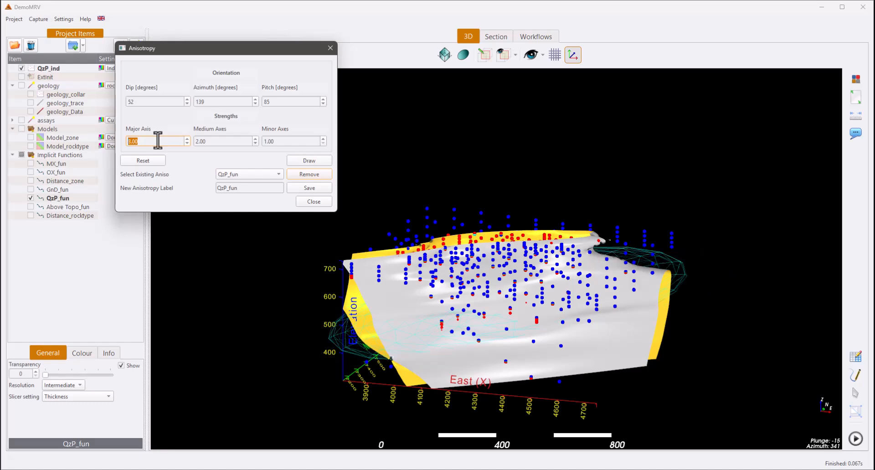
left_click(313, 188)
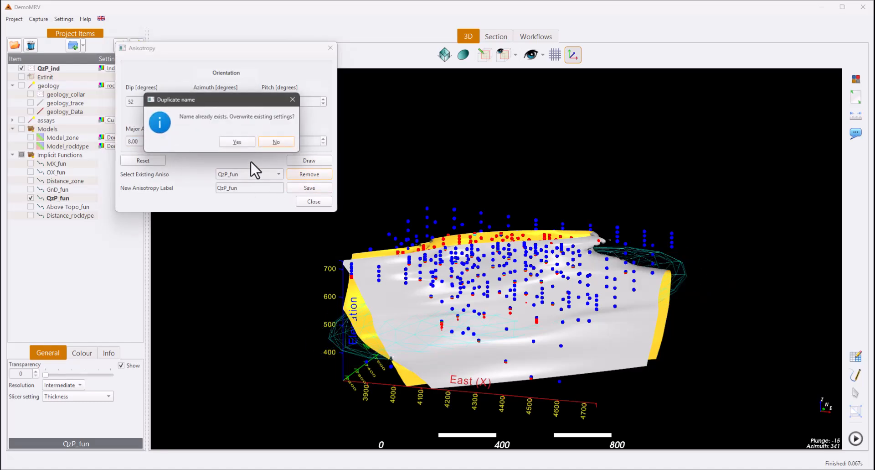
left_click(235, 141)
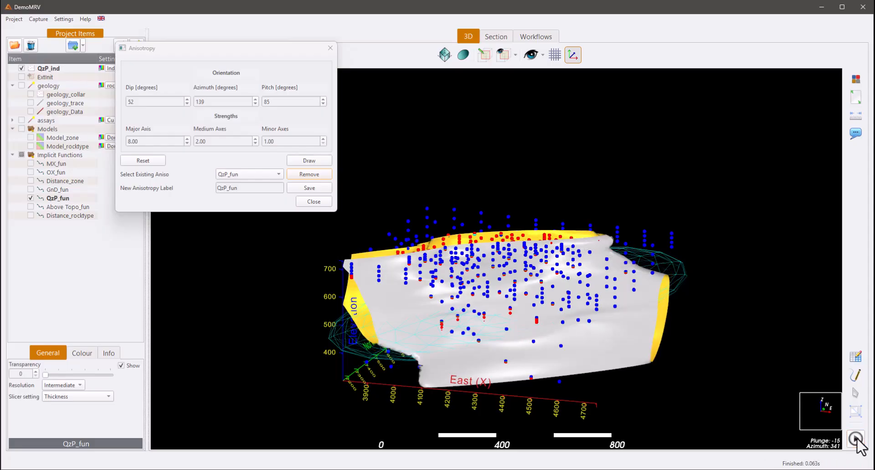
left_click_drag(722, 357, 386, 269)
Step: Increase the QzP_fun medium axis strength to 4.00, save it over the existing anisotropy and recompute the surface
left_click_drag(197, 145, 216, 144)
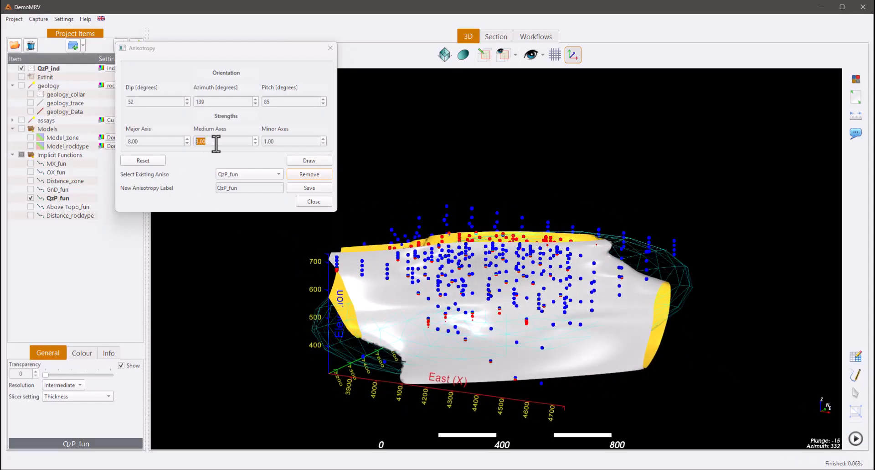
left_click(298, 187)
left_click(236, 141)
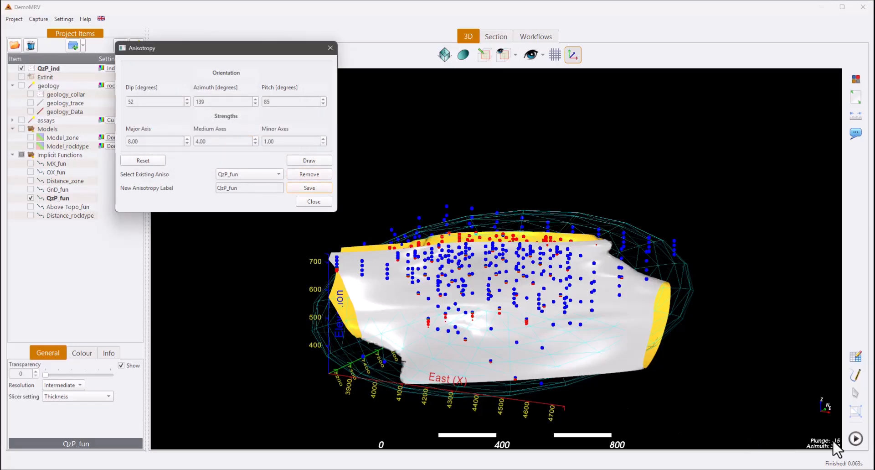
left_click_drag(838, 449, 405, 309)
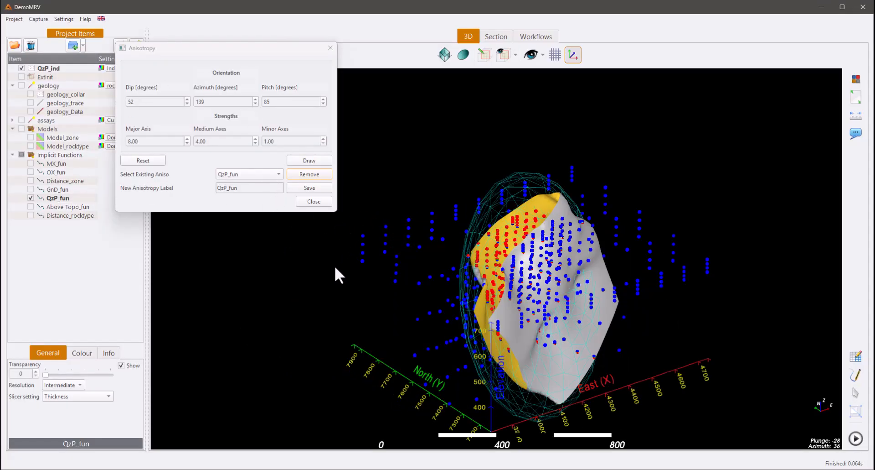
Step: Close the anisotropy settings and inspect the QzP_fun surface against its indicator points from several directions
left_click_drag(336, 268, 474, 287)
left_click(314, 202)
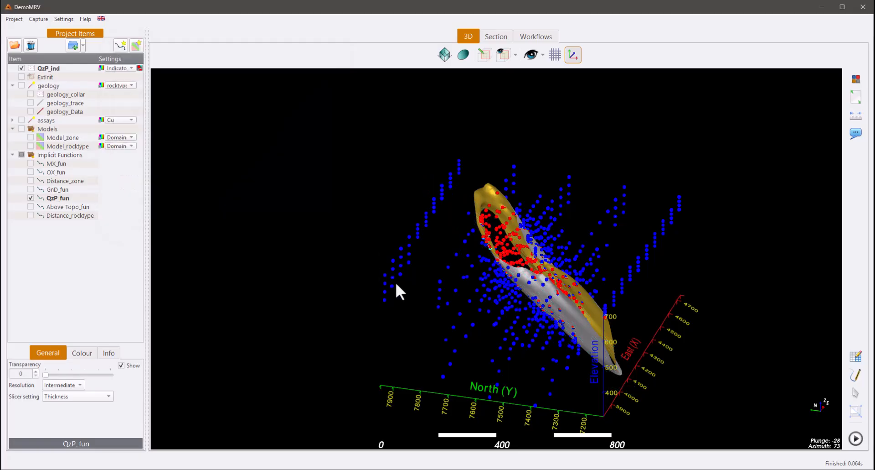
left_click_drag(396, 285, 130, 200)
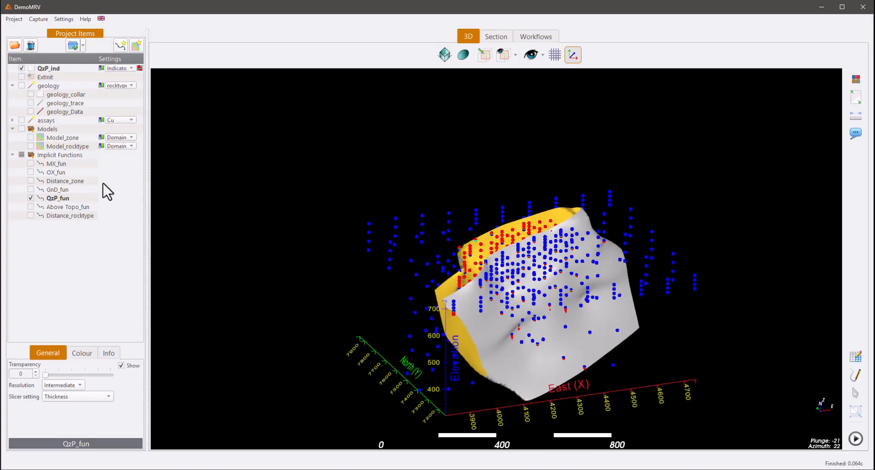
Step: Hide the QzP_fun surface, show GnD_fun instead and examine its shape
left_click(30, 198)
left_click(31, 189)
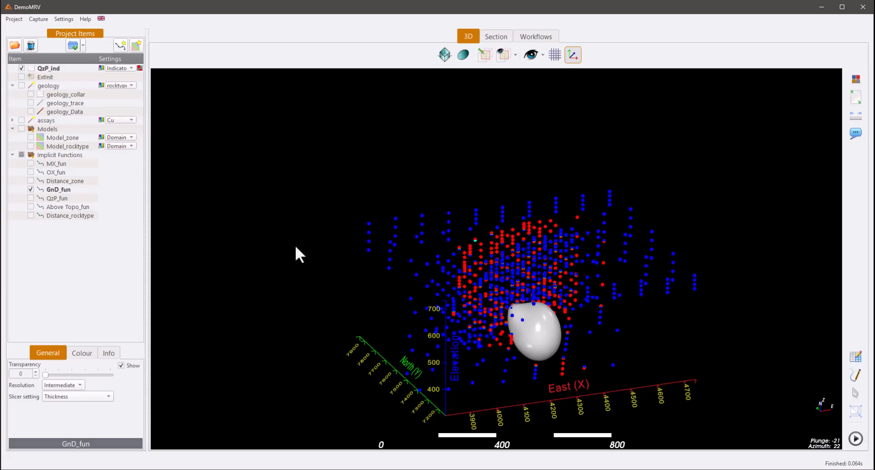
left_click_drag(294, 245, 409, 260)
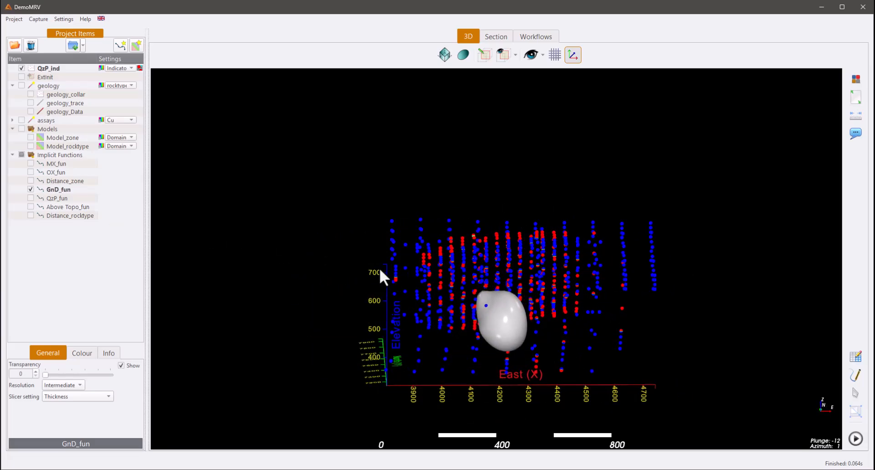
mouse_move(485, 315)
left_mouse_down()
mouse_move(354, 309)
mouse_move(474, 317)
left_mouse_up()
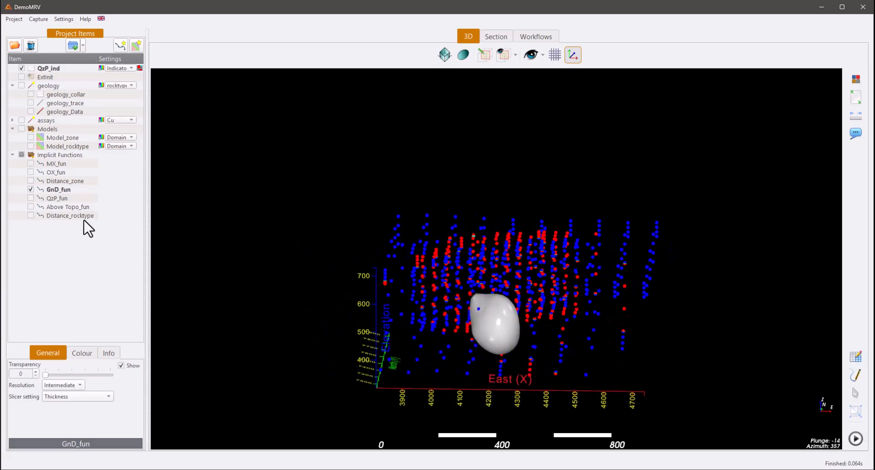
Step: Set the estimated anisotropy of the GnD_fun interpolation to Planar aniso and recompute the surface
right_click(60, 187)
left_click(98, 191)
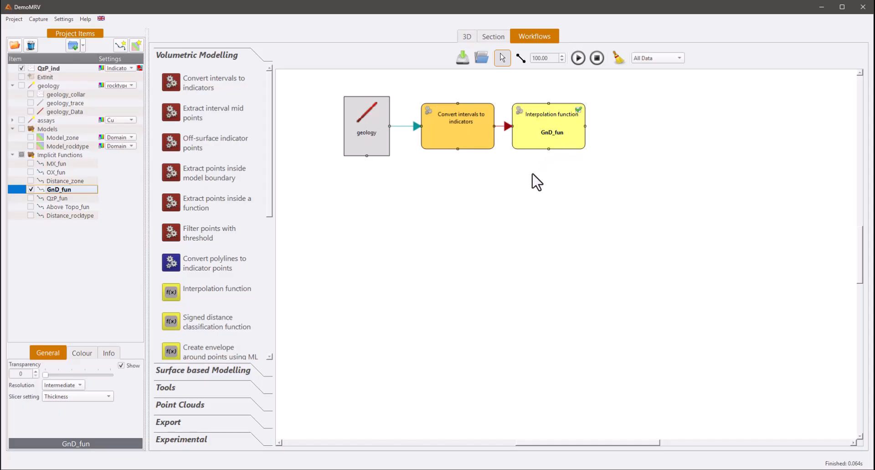
left_click(555, 138)
double_click(555, 138)
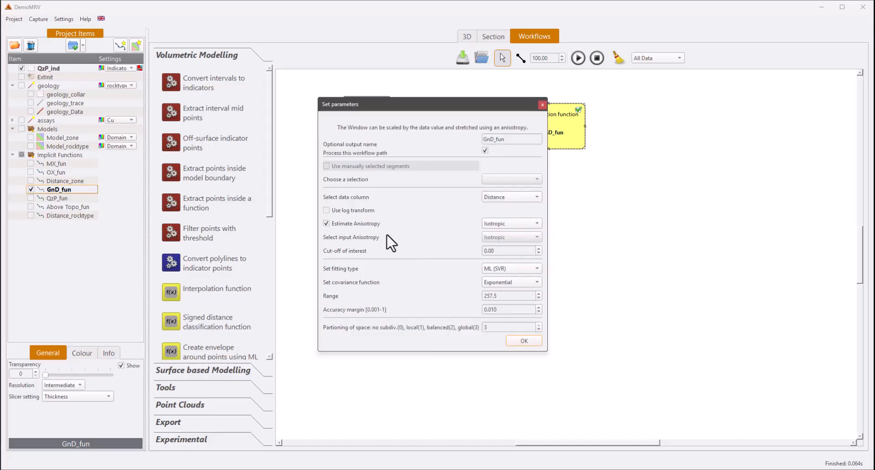
left_click(496, 224)
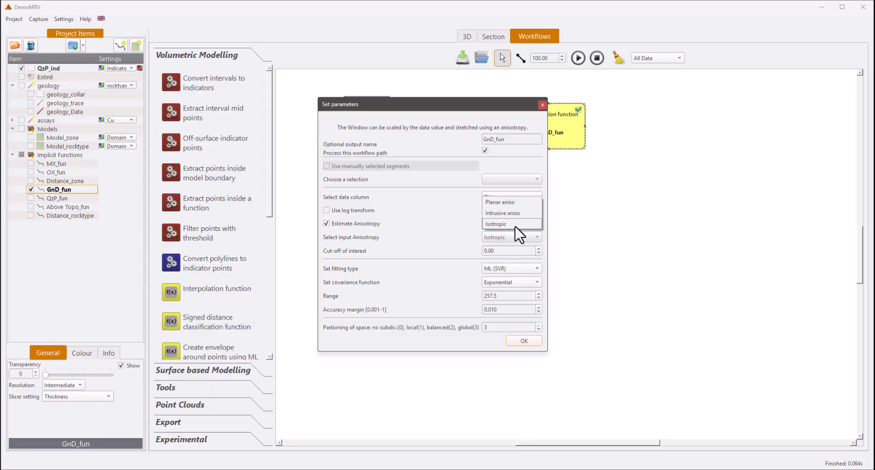
left_click(501, 202)
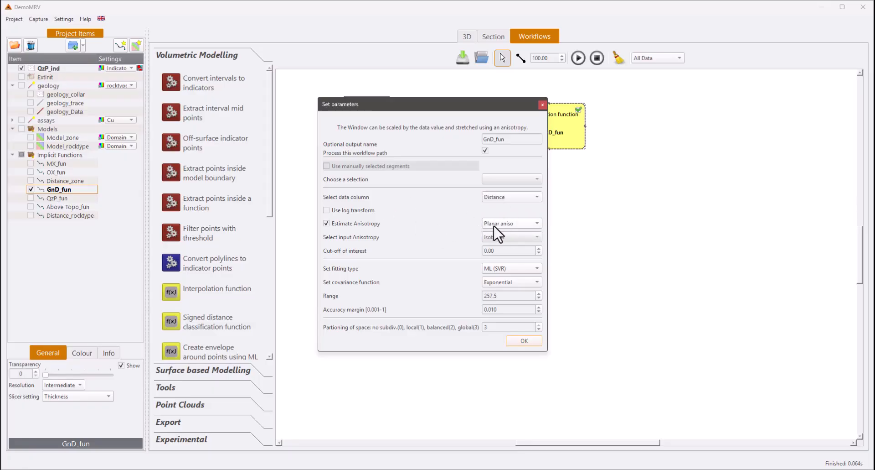
left_click(529, 343)
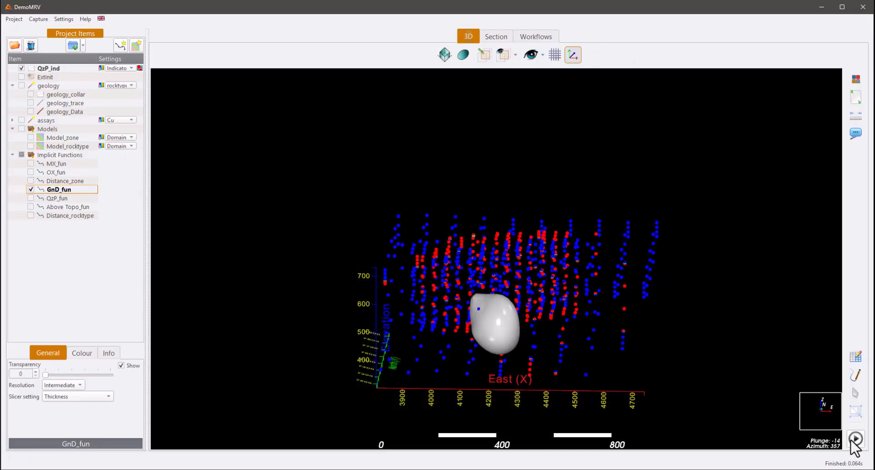
left_click_drag(669, 359, 327, 307)
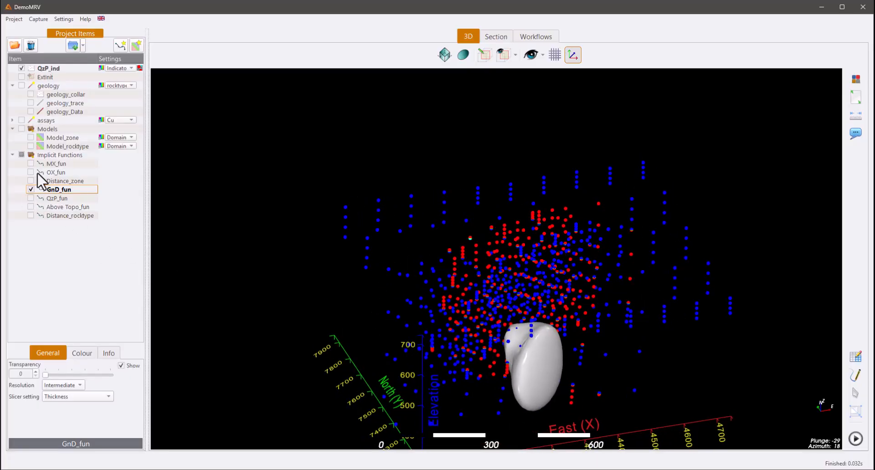
Step: Hide the GnD_fun surface and the QzP_ind points, and show the geology_Data drillhole intervals
left_click(31, 190)
mouse_move(403, 299)
left_mouse_down()
mouse_move(413, 287)
mouse_move(405, 285)
left_mouse_up()
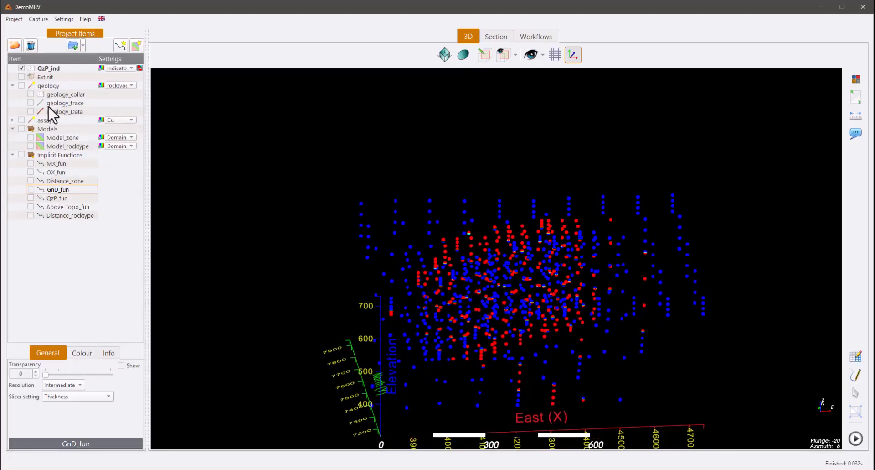
left_click(22, 68)
left_click(31, 114)
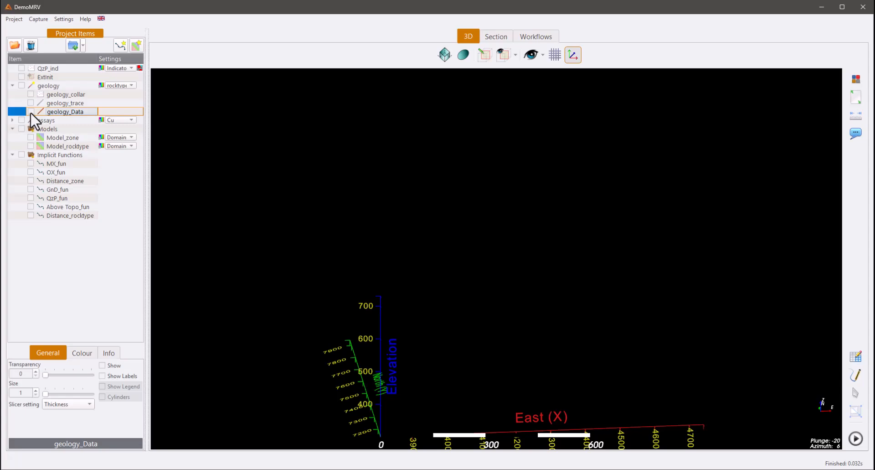
left_click(31, 111)
Step: Limit the geology intervals to the GnD rock type and redisplay the GnD_fun surface to compare it with them
left_click(101, 86)
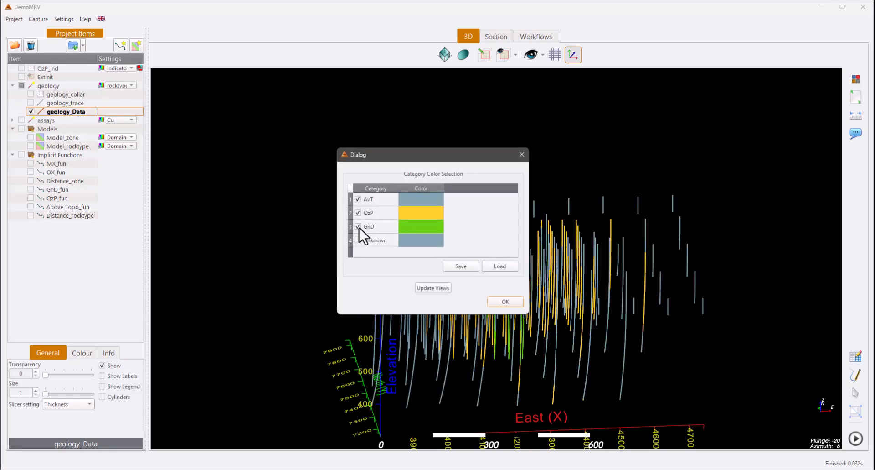
left_click(358, 198)
left_click(502, 301)
left_click_drag(501, 301, 597, 344)
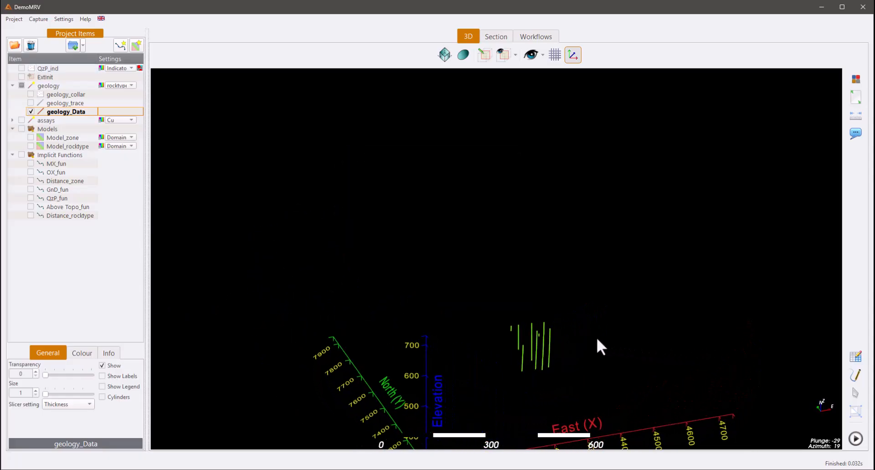
left_click(30, 190)
left_click_drag(255, 264, 513, 291)
Step: Replace the Planar aniso option in the GnD_fun interpolation parameters, recompute the surface and return to the 3D view
left_click(524, 37)
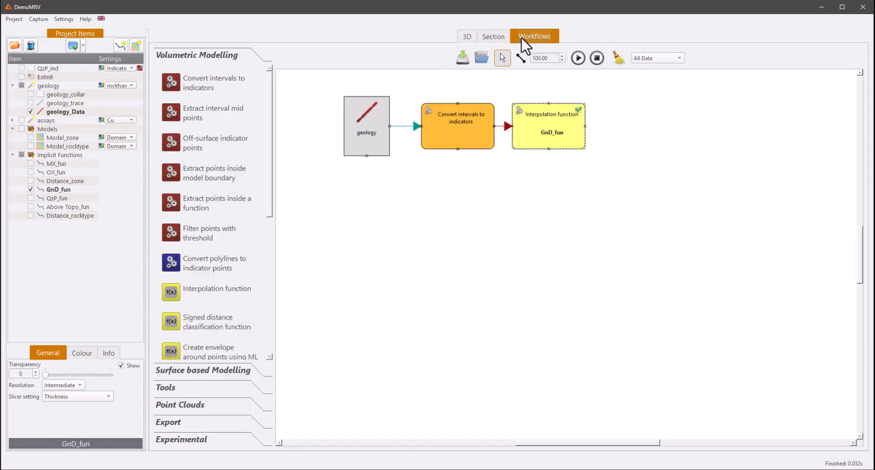
double_click(560, 142)
left_click(510, 223)
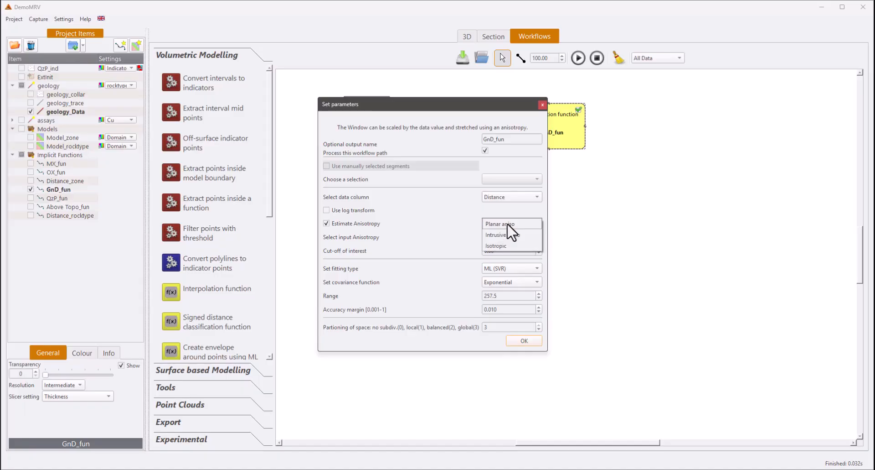
left_click(474, 227)
left_click(542, 105)
left_click(467, 37)
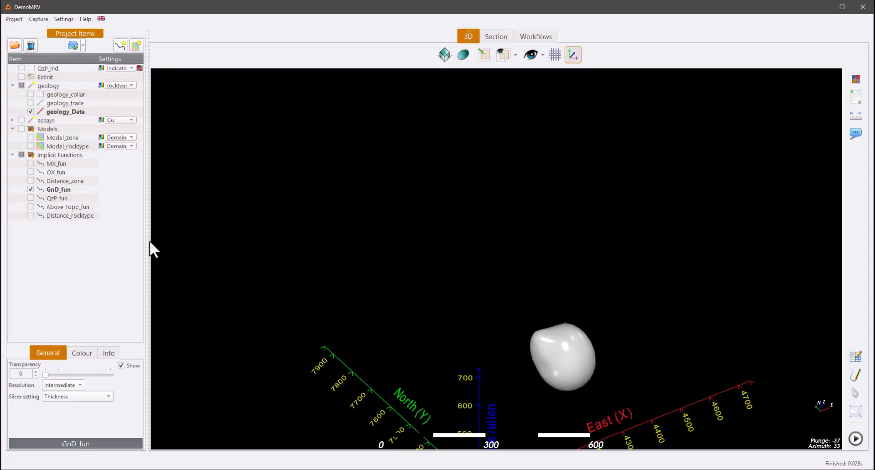
Step: Display the QzP_fun and OX_fun surfaces together with GnD_fun and view how they intersect
left_click(30, 198)
left_click_drag(526, 210, 496, 269)
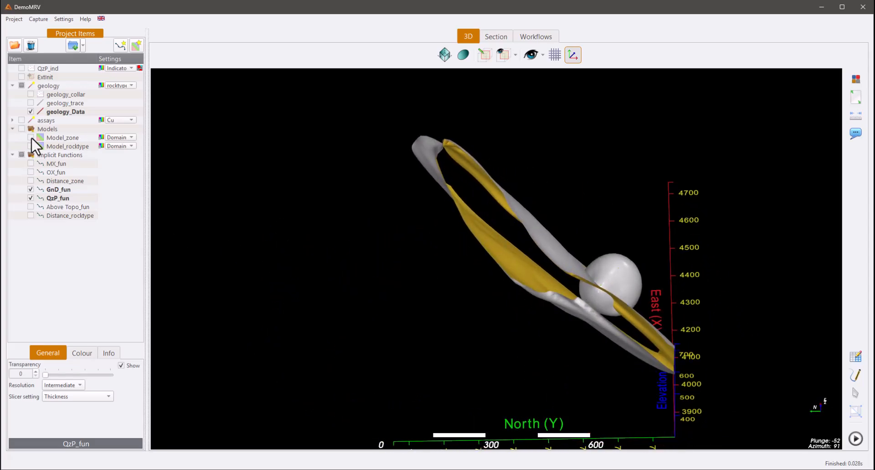
left_click(30, 172)
left_click_drag(254, 219, 611, 234)
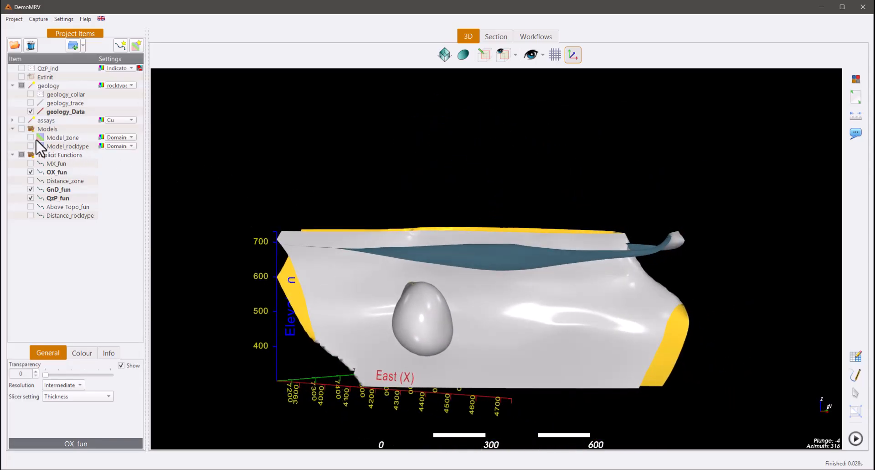
Step: Display the geology intervals by zone and inspect the upturned edge of the OX_fun surface against them
left_click(121, 86)
left_click(118, 102)
scroll(694, 254, "up", 3)
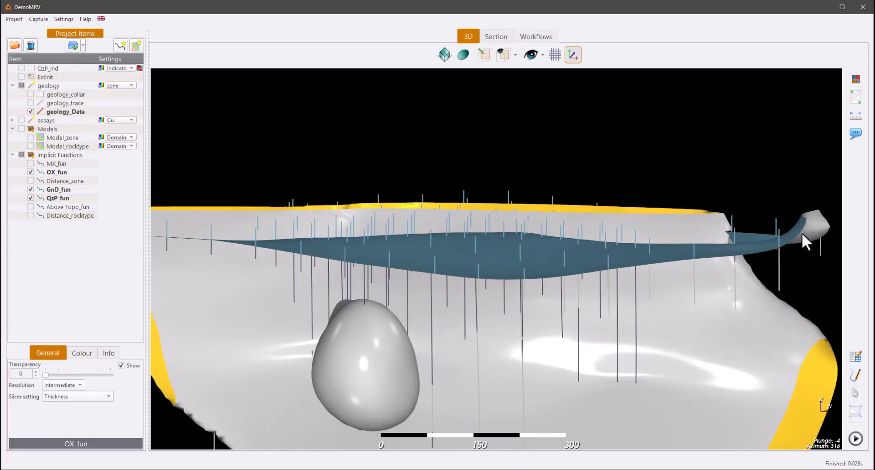
scroll(802, 233, "up", 3)
left_click_drag(801, 233, 611, 285)
scroll(540, 285, "down", 3)
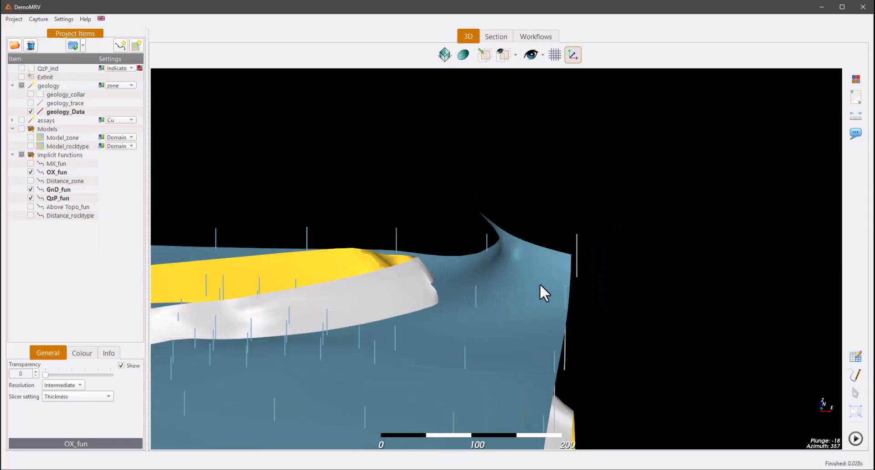
scroll(487, 283, "down", 3)
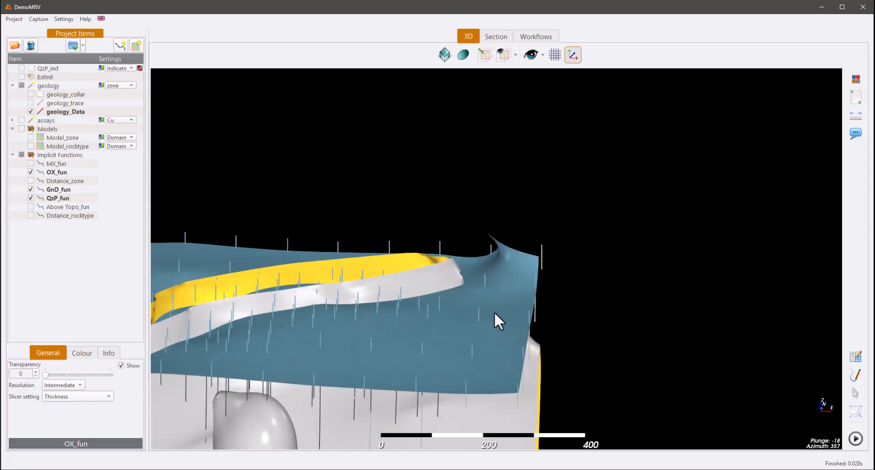
Step: Examine how the OX_fun, QzP_fun and GnD_fun surfaces relate to the drillhole zones from several directions
left_click_drag(495, 313, 636, 160)
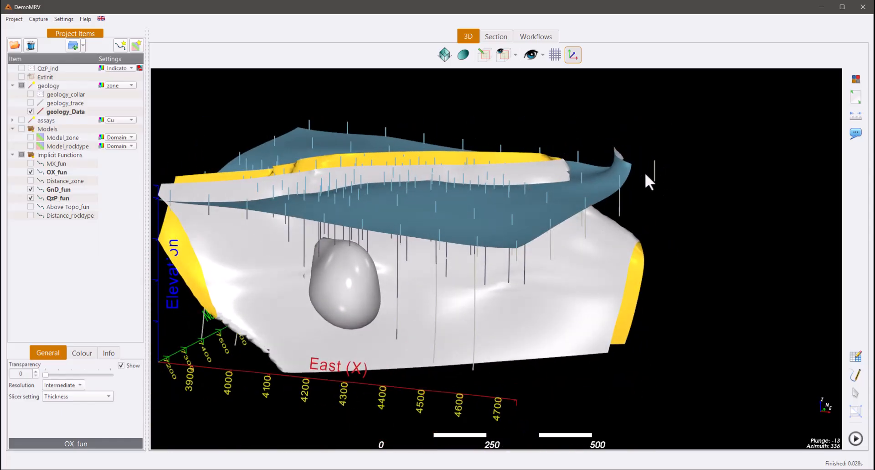
middle_click_drag(549, 252, 613, 236)
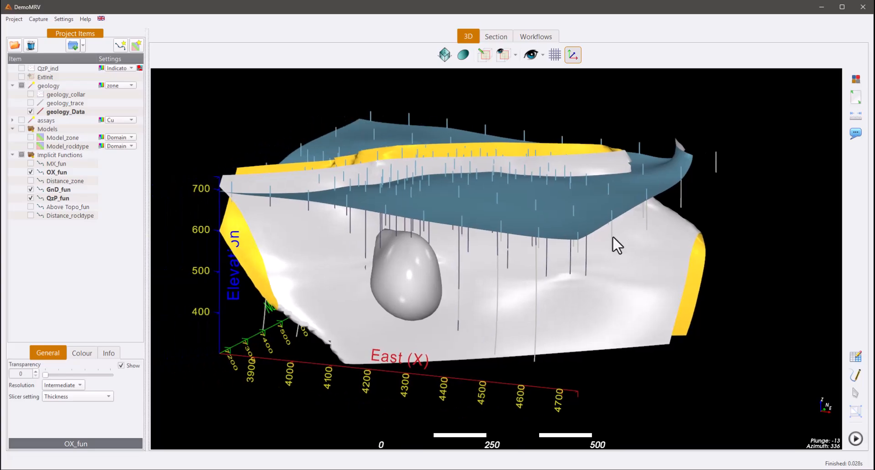
left_click_drag(537, 244, 638, 237)
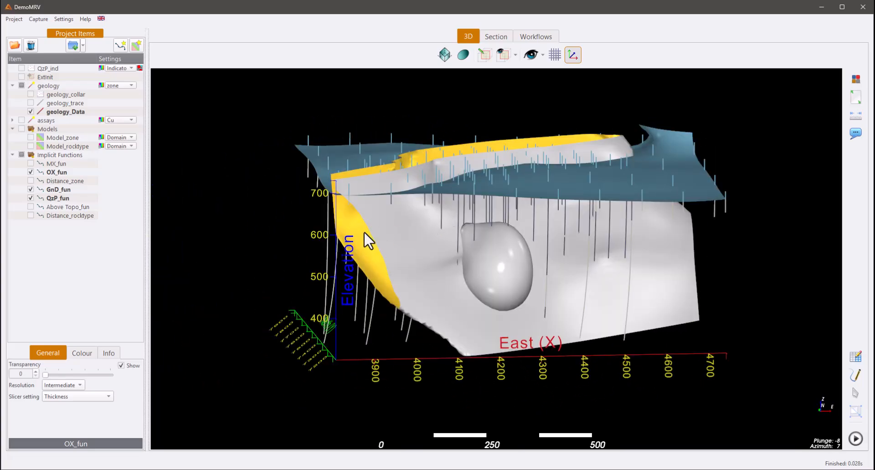
left_click_drag(364, 233, 410, 248)
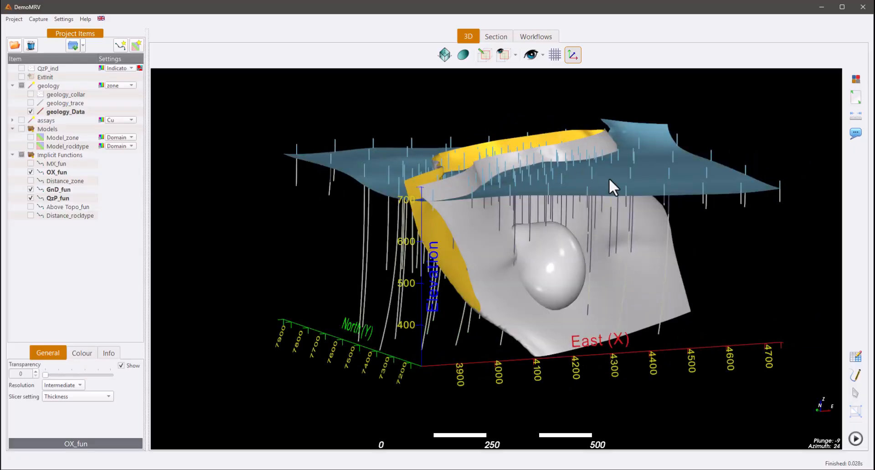
middle_click_drag(609, 177, 587, 189)
left_click(30, 189)
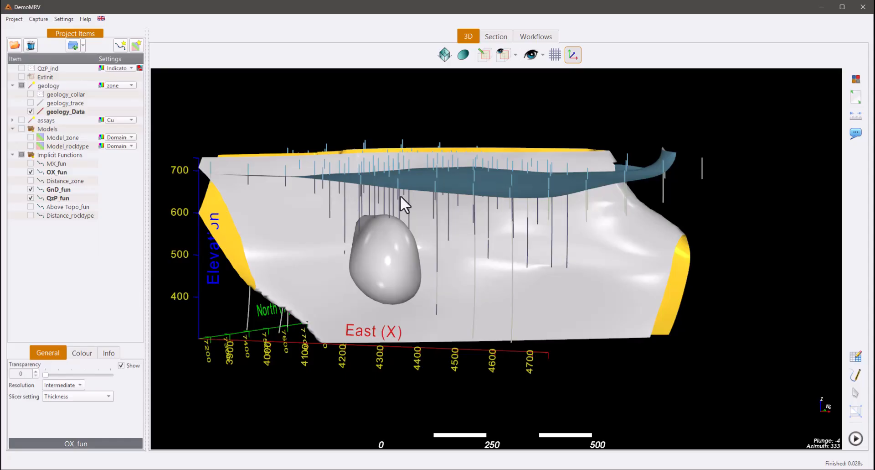
left_click_drag(400, 196, 472, 207)
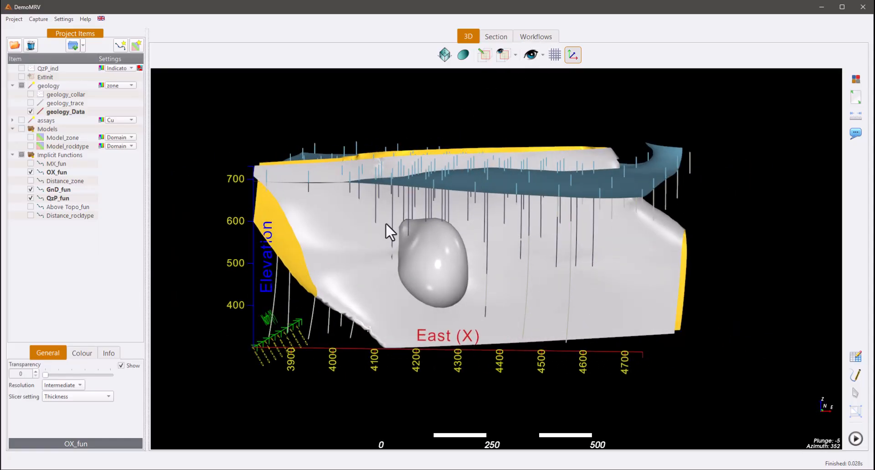
left_click_drag(386, 223, 499, 218)
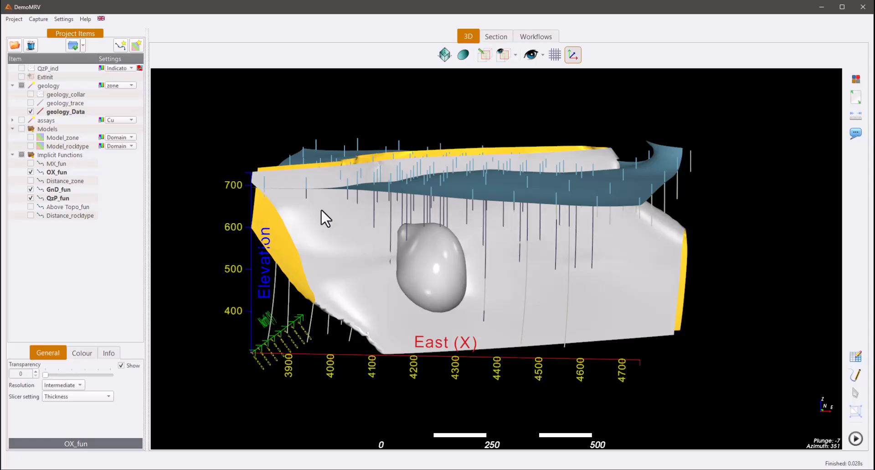
Step: Hide the QzP_fun, GnD_fun and OX_fun surfaces, leaving only the drillhole intervals displayed
left_click(30, 198)
left_click(31, 189)
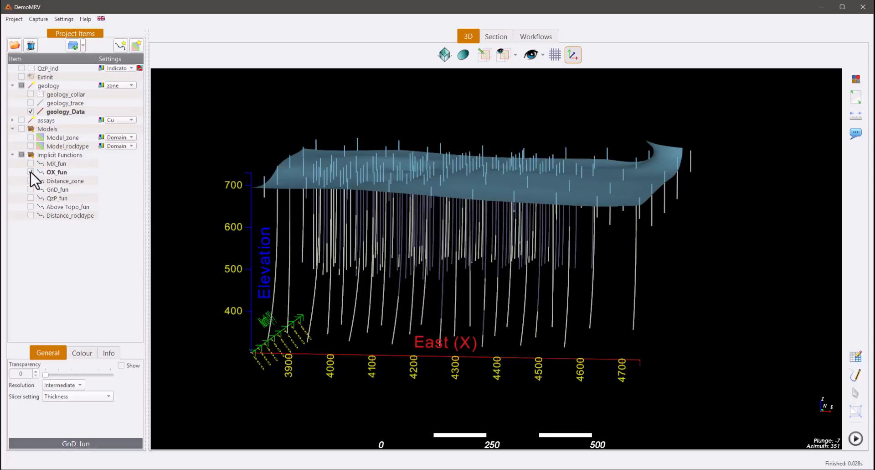
left_click(30, 171)
Step: Open the Model_rocktype settings and rebuild the model with its existing chronology
right_click(59, 147)
left_click(77, 163)
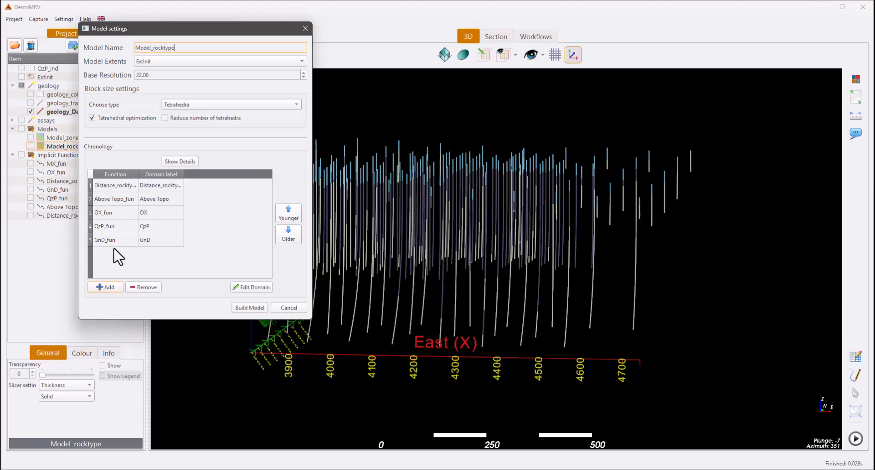
left_click_drag(176, 29, 297, 34)
left_click(370, 314)
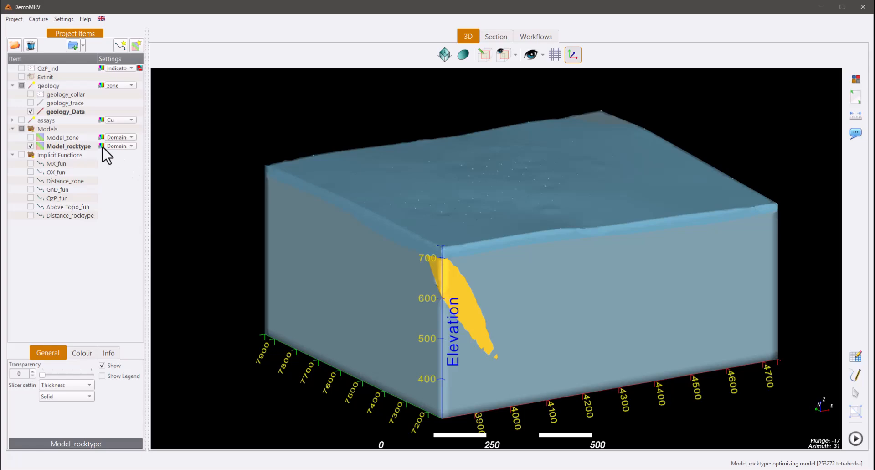
Step: Hide the OX and AvT domains of Model_rocktype, keeping the QzP, GnD and Unknown categories displayed
left_click(102, 146)
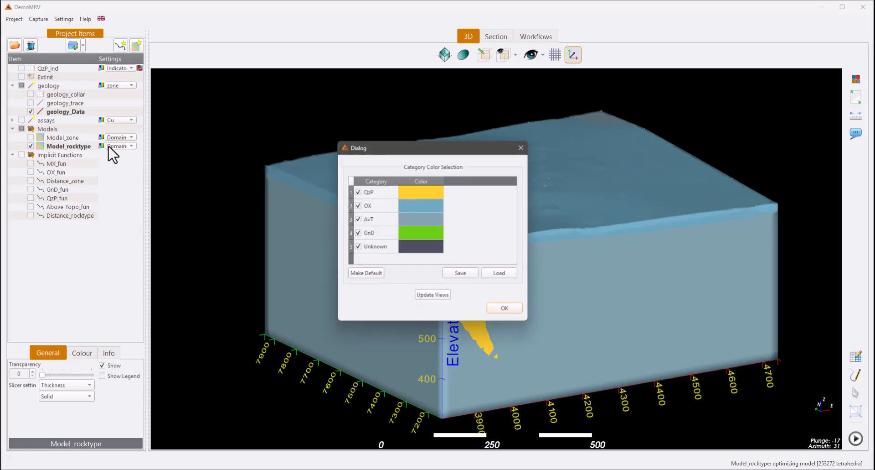
left_click(498, 309)
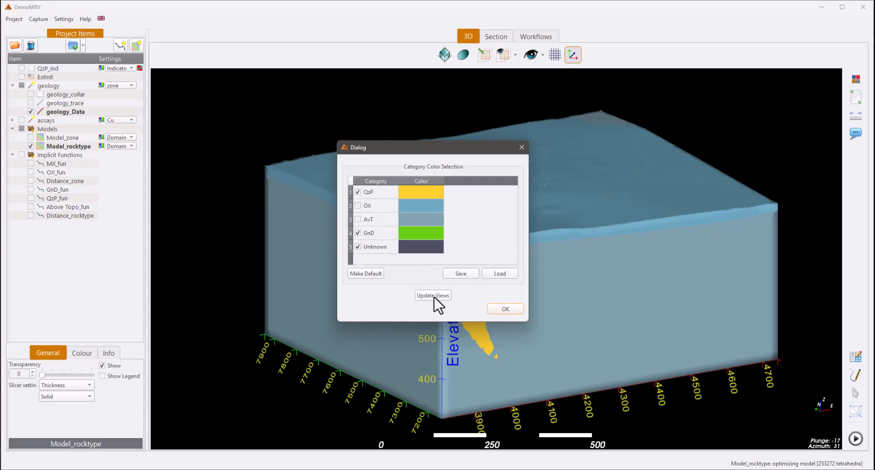
left_click(435, 298)
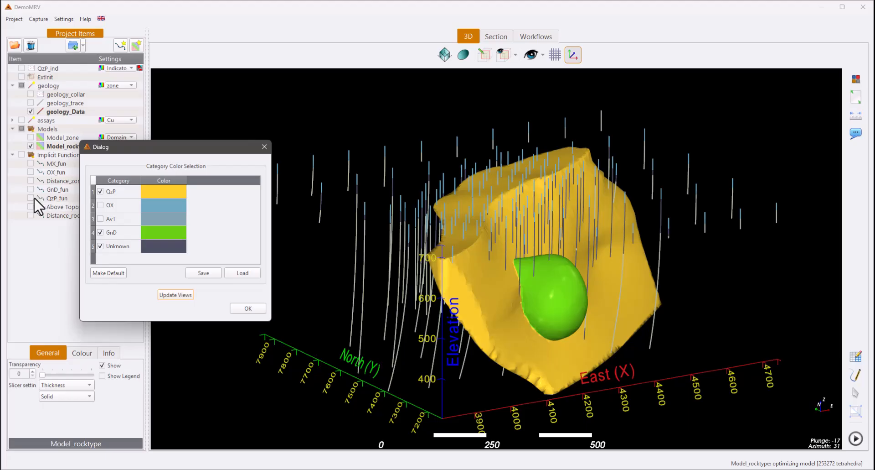
Step: Overlay the QzP_fun surface on the QzP domain of Model_rocktype and compare the two from several directions
left_click(31, 198)
left_click_drag(439, 237, 319, 294)
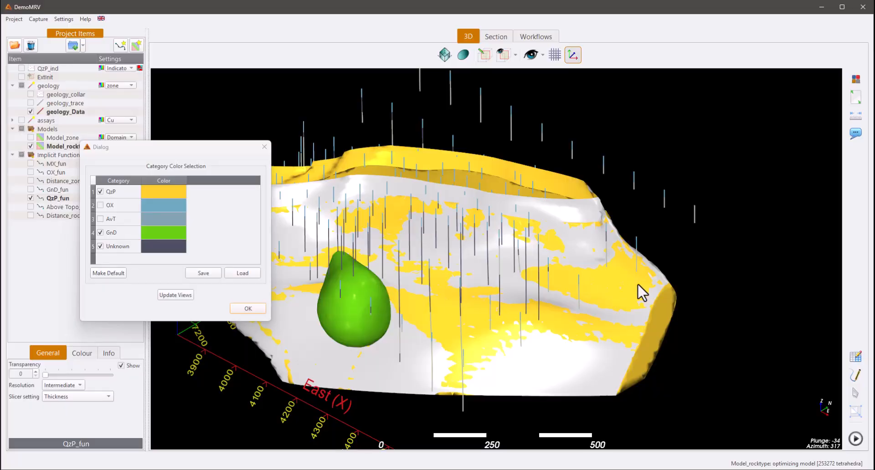
left_click_drag(642, 292, 420, 292)
left_click_drag(458, 213, 550, 271)
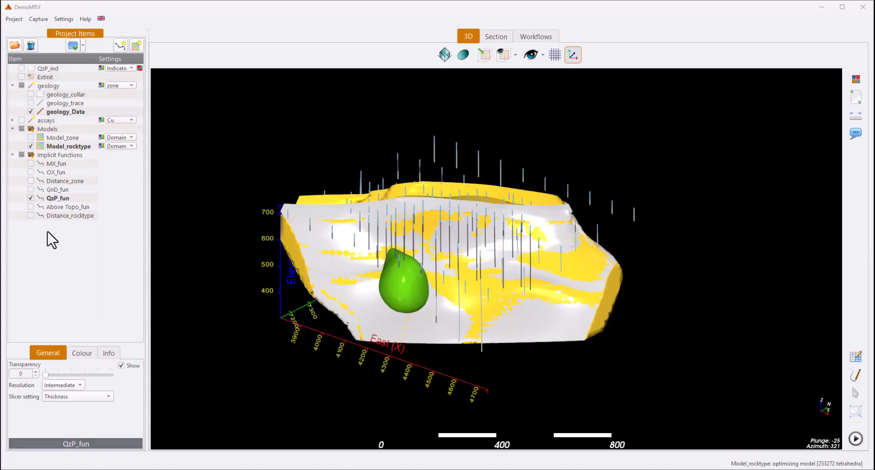
Step: Hide the QzP_fun surface and Model_rocktype, leaving only the drillhole intervals displayed
left_click(30, 198)
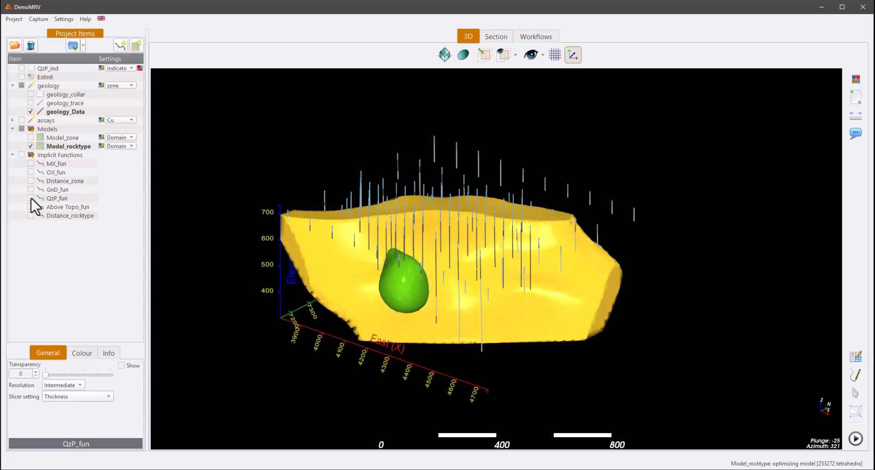
left_click(31, 146)
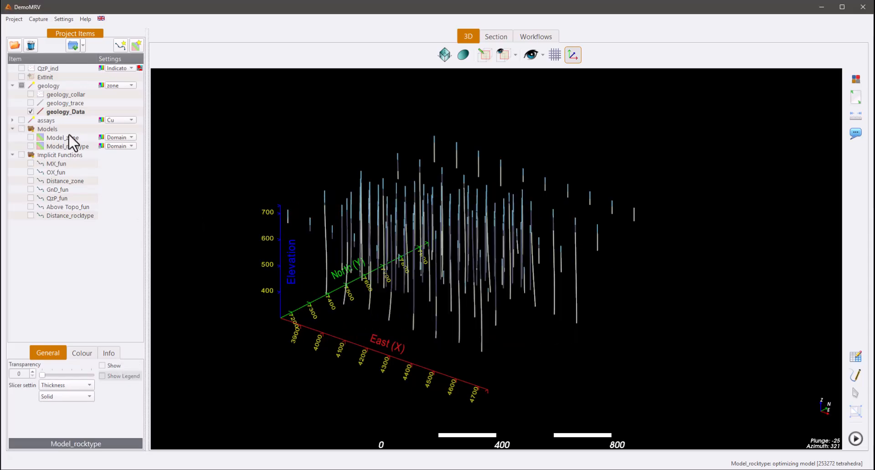
Step: Start a general data import and open Marvin_topo_large.ASC from the Marvin folder
left_click(82, 43)
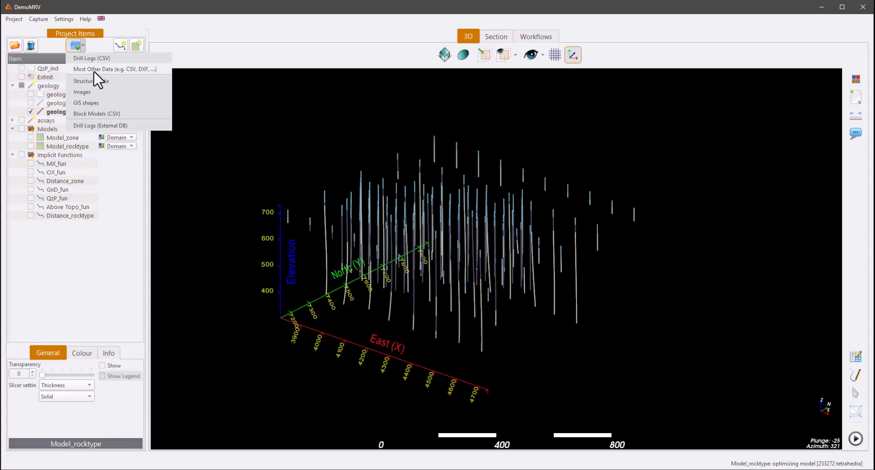
left_click(117, 69)
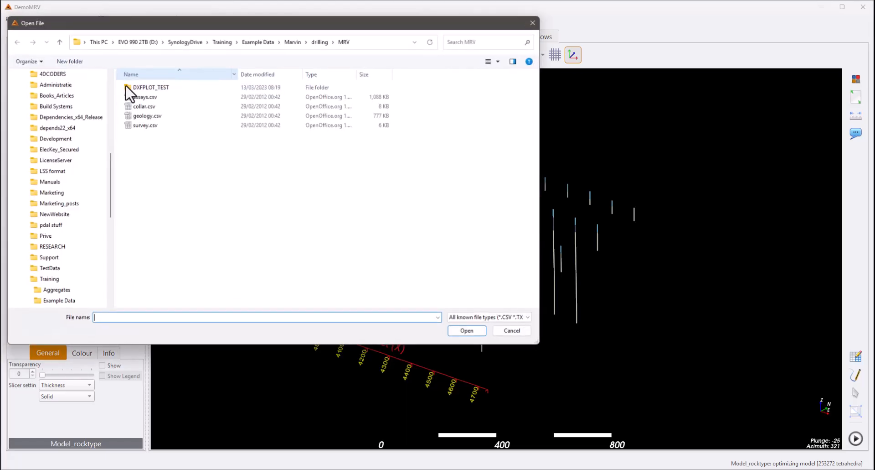
left_click(475, 318)
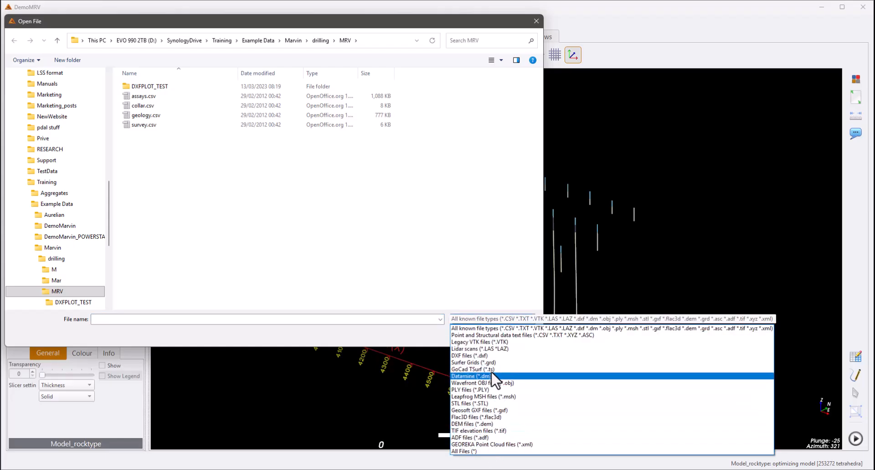
left_click(392, 218)
left_click(293, 40)
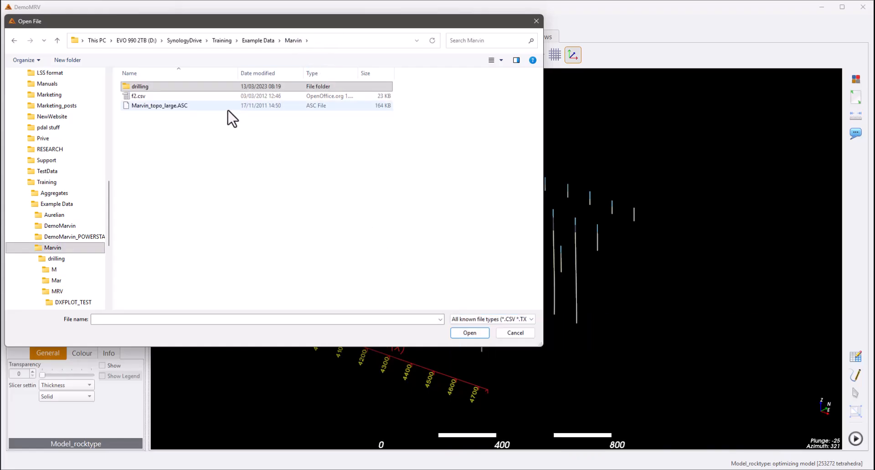
left_click(156, 106)
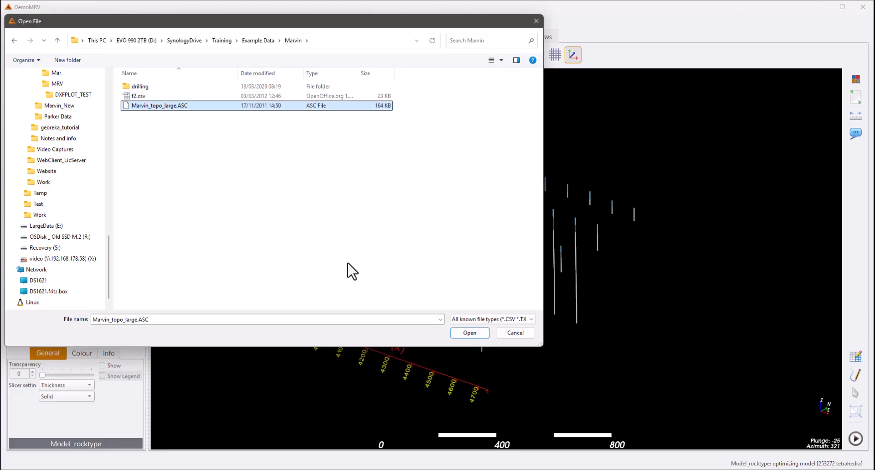
left_click(465, 332)
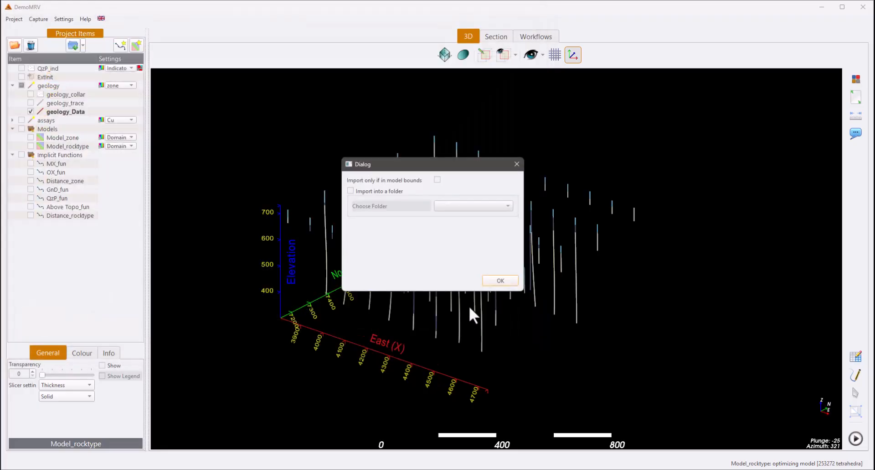
Step: Import the topography points with headers, using the columns X (East), Y (North) and Z (Elevation) and a skip rate of 1
left_click(500, 280)
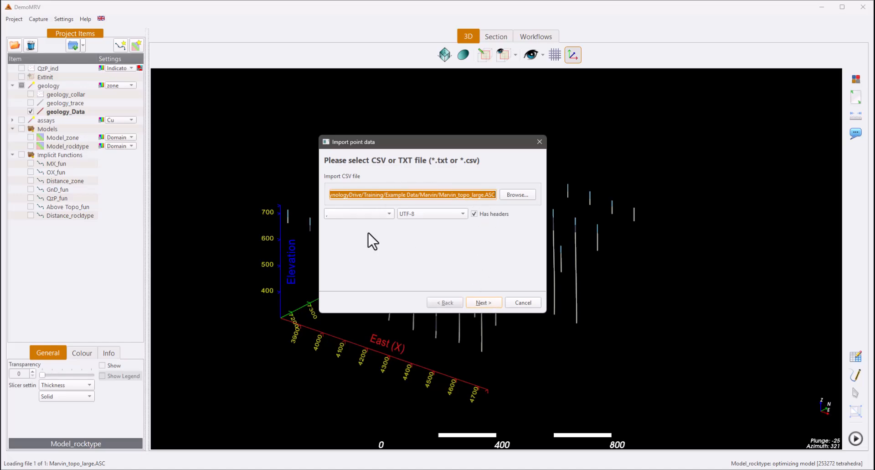
left_click(479, 302)
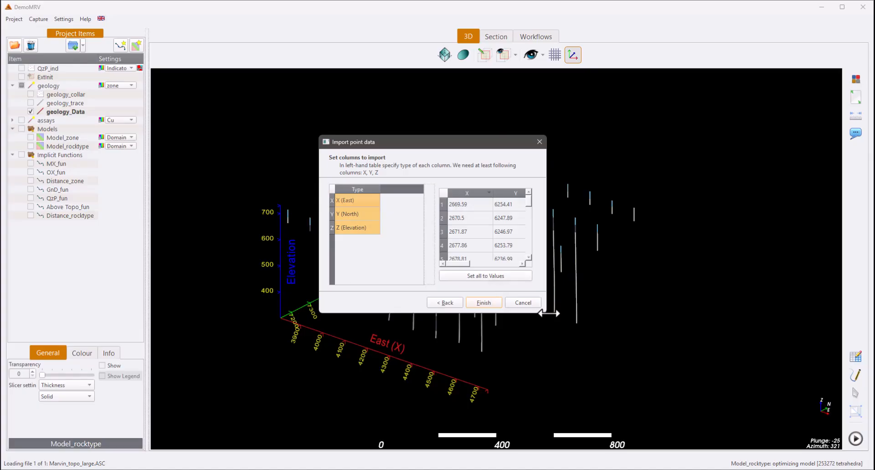
left_click_drag(545, 312, 705, 354)
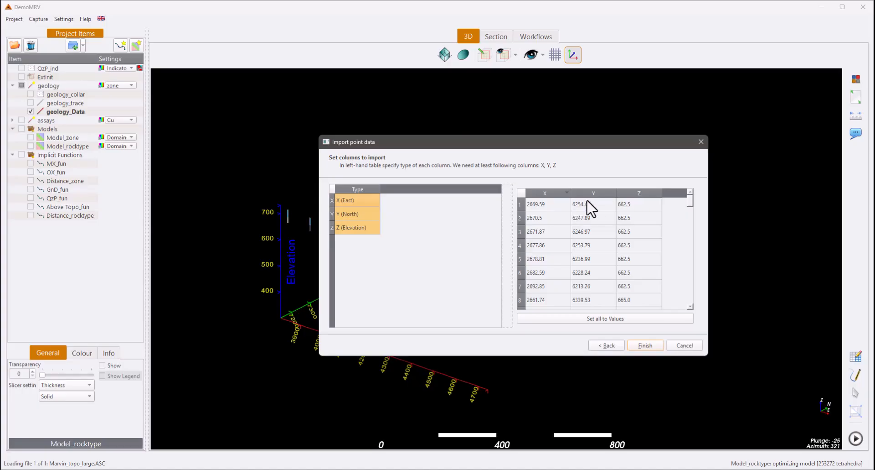
double_click(367, 201)
left_click(367, 204)
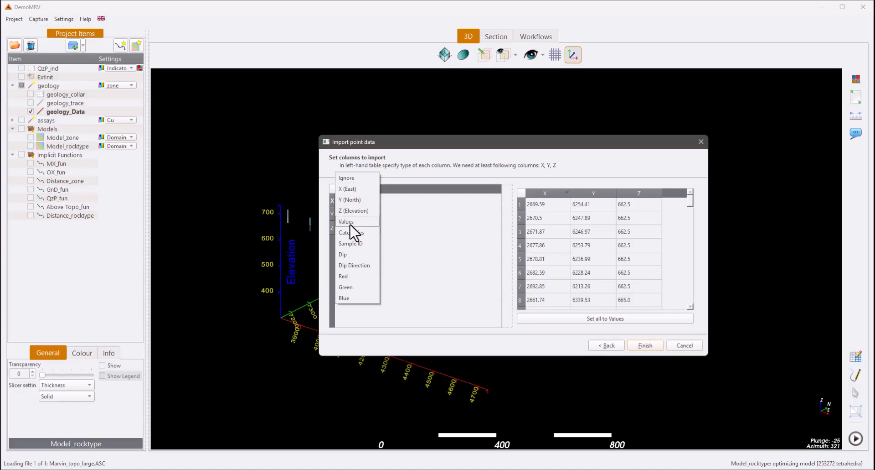
left_click(357, 188)
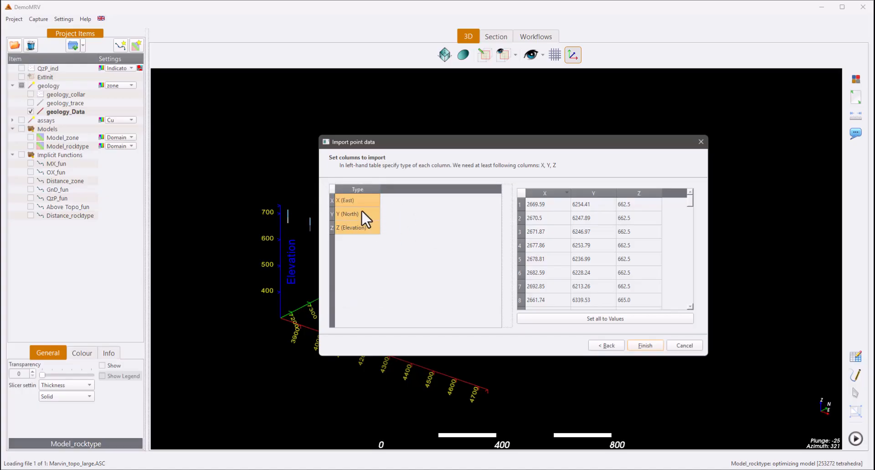
left_click(643, 345)
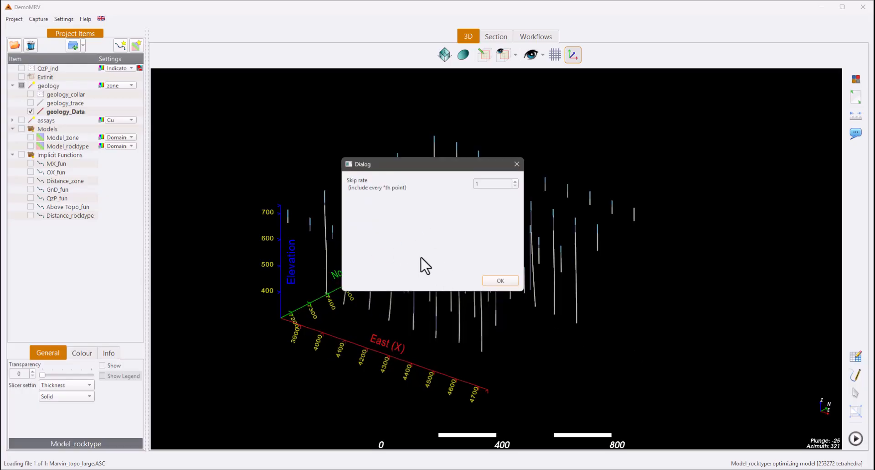
left_click(476, 184)
left_click(497, 281)
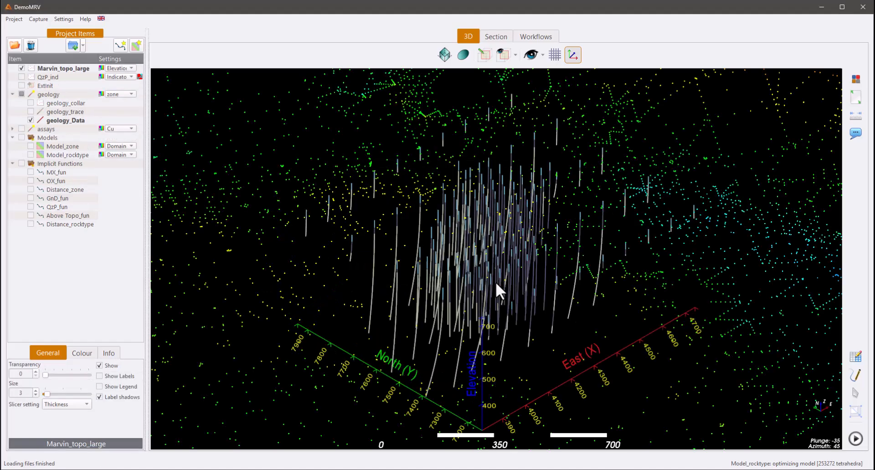
Step: Inspect the Marvin_topo_large points against the tops of the drillholes from above and from the side
left_click_drag(529, 272, 520, 240)
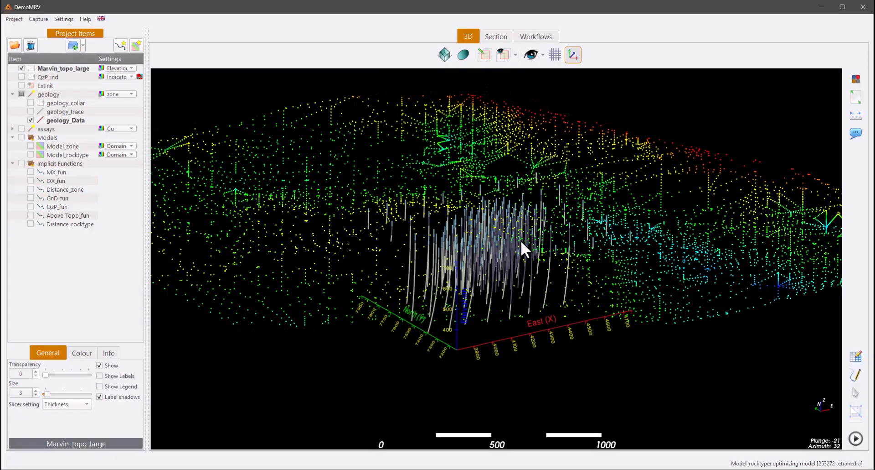
left_click_drag(486, 261, 511, 220)
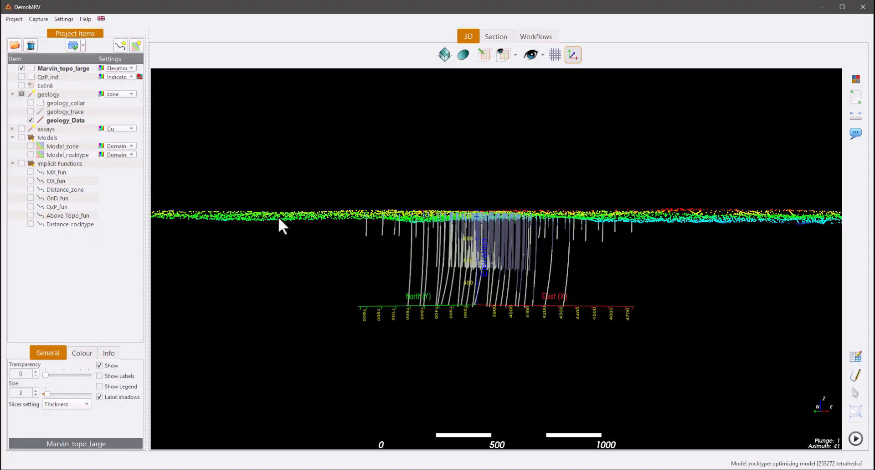
left_click_drag(278, 216, 231, 207)
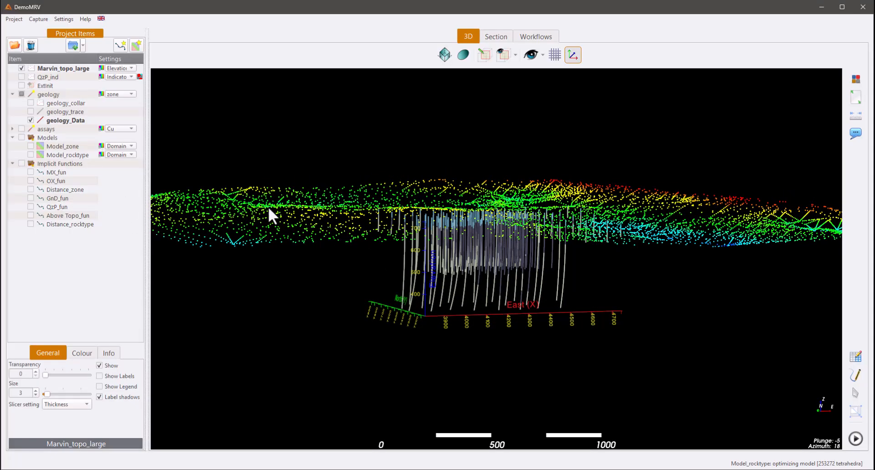
Step: Interpolate Marvin_topo_large with ML Regression and an estimated range of 200, treating the points as boundary surface points
right_click(50, 68)
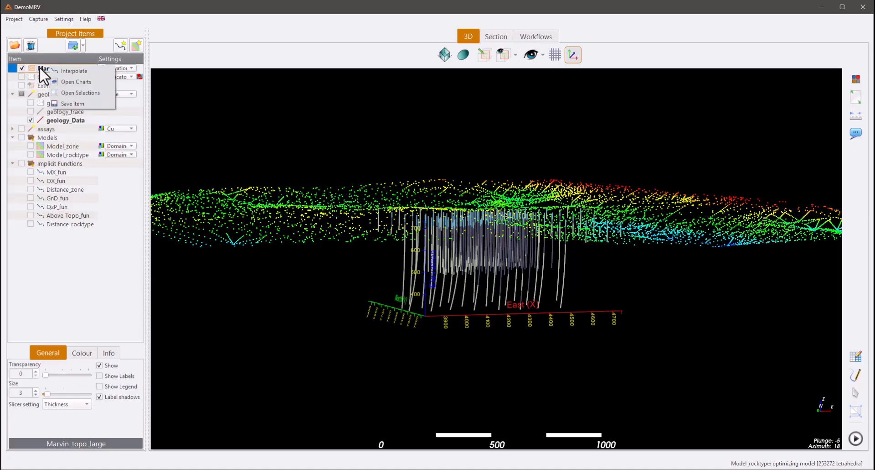
left_click(78, 70)
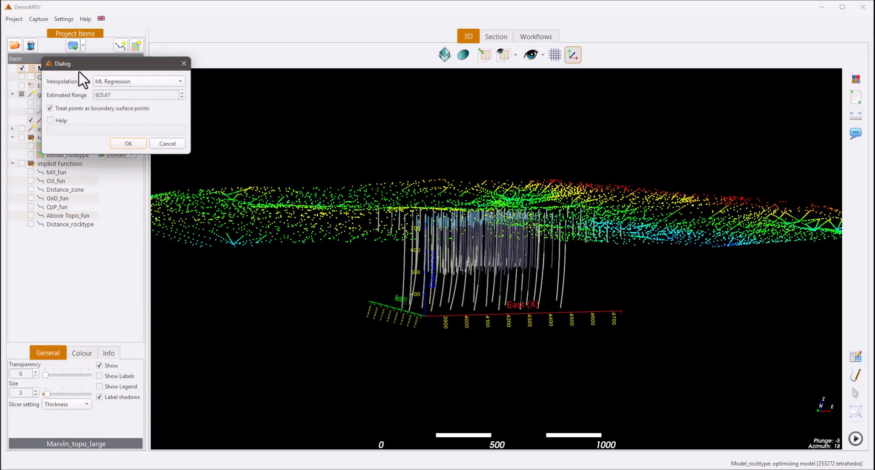
left_click_drag(91, 64, 255, 142)
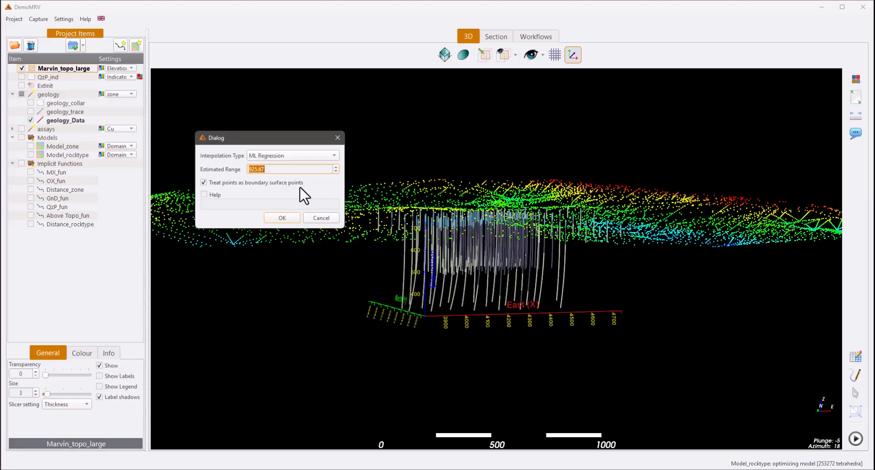
key("Tab")
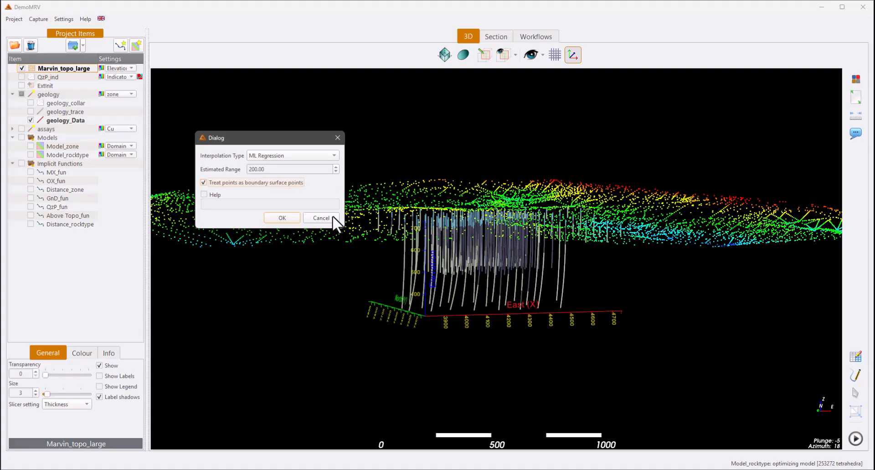
left_click(282, 217)
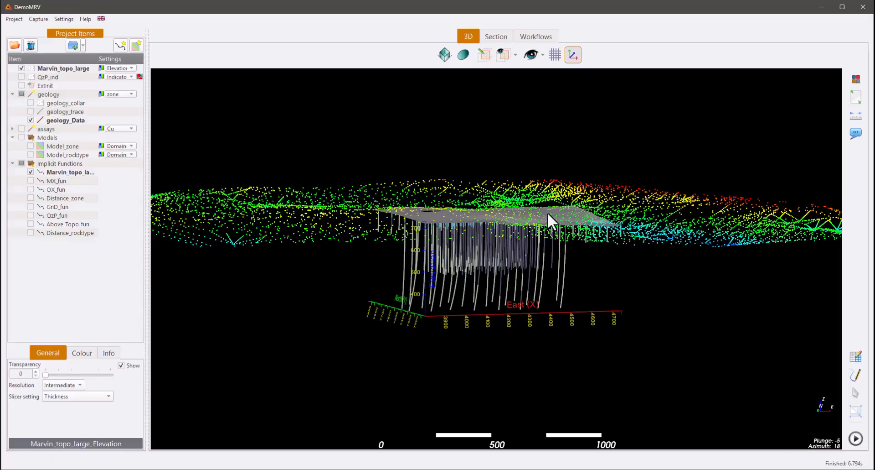
Step: Examine the interpolated topography surface, its hole and its extent relative to the Marvin_topo_large points
left_click_drag(548, 212, 491, 314)
scroll(492, 314, "up", 3)
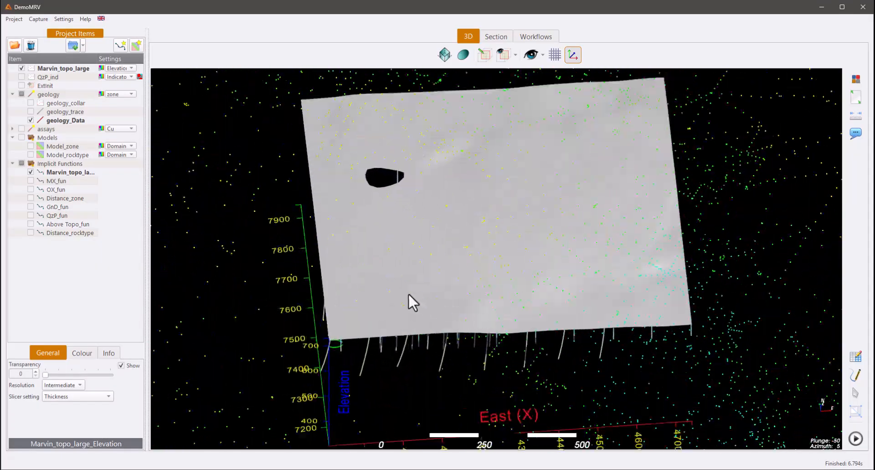
left_click_drag(408, 293, 536, 251)
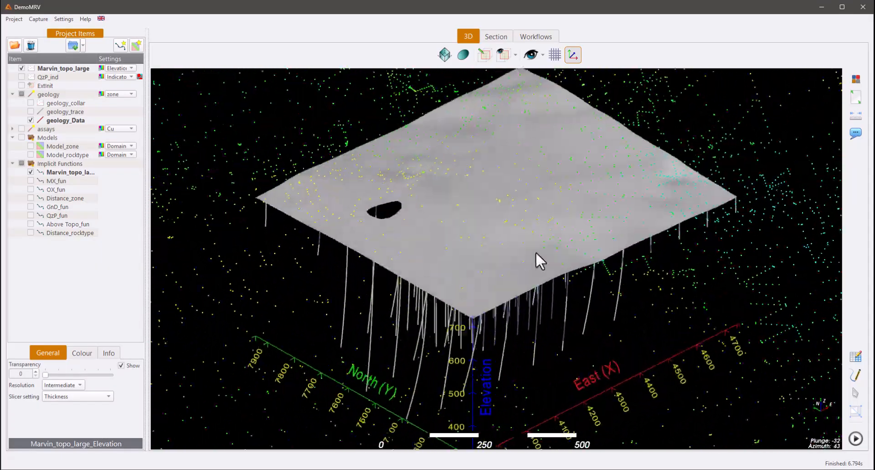
scroll(468, 244, "down", 4)
left_click_drag(474, 246, 461, 292)
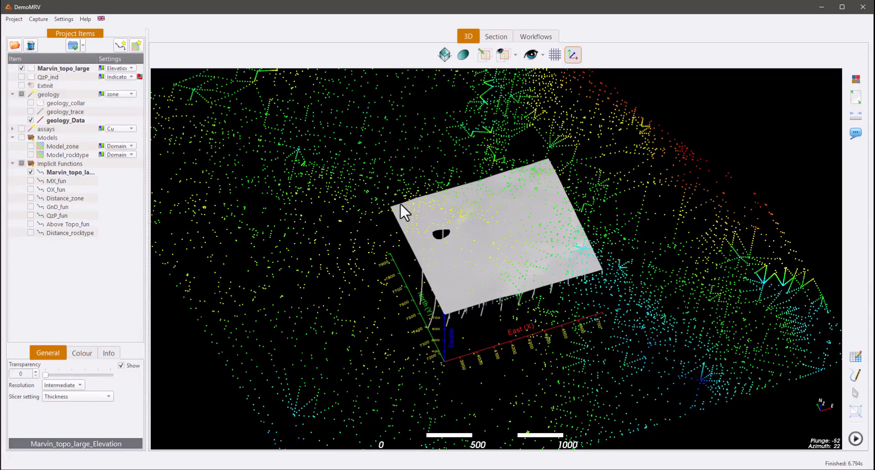
left_click_drag(533, 171, 415, 199)
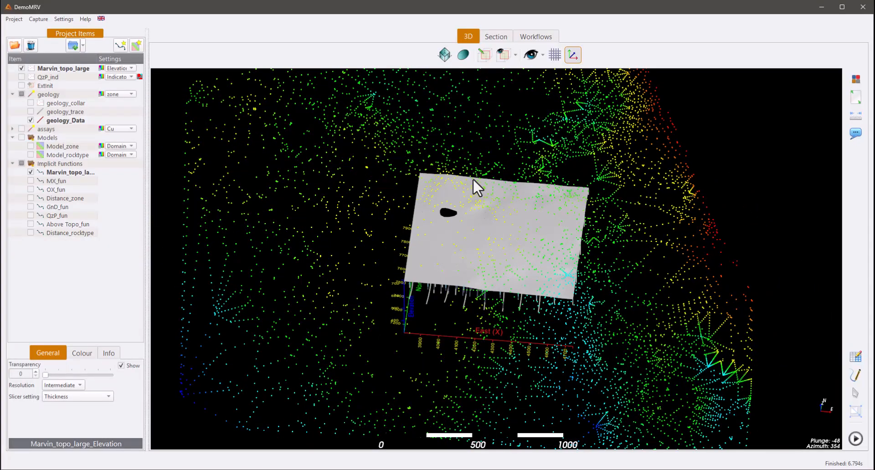
left_click_drag(472, 178, 417, 226)
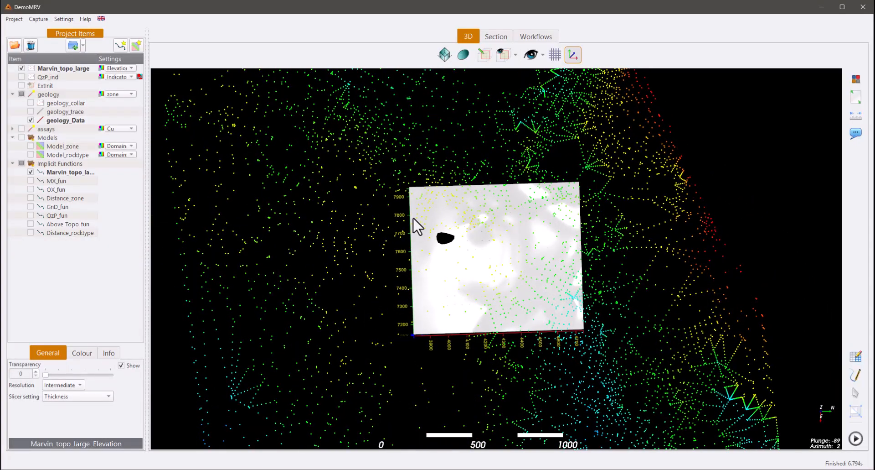
left_click(21, 68)
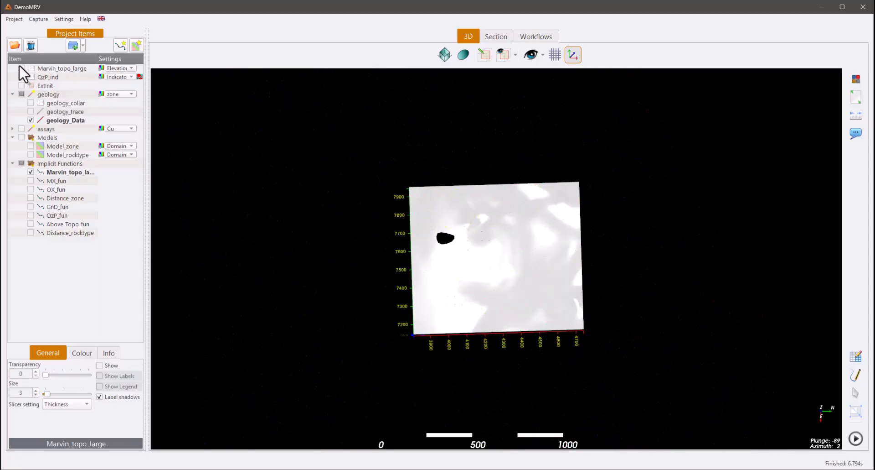
left_click(21, 68)
scroll(337, 178, "down", 3)
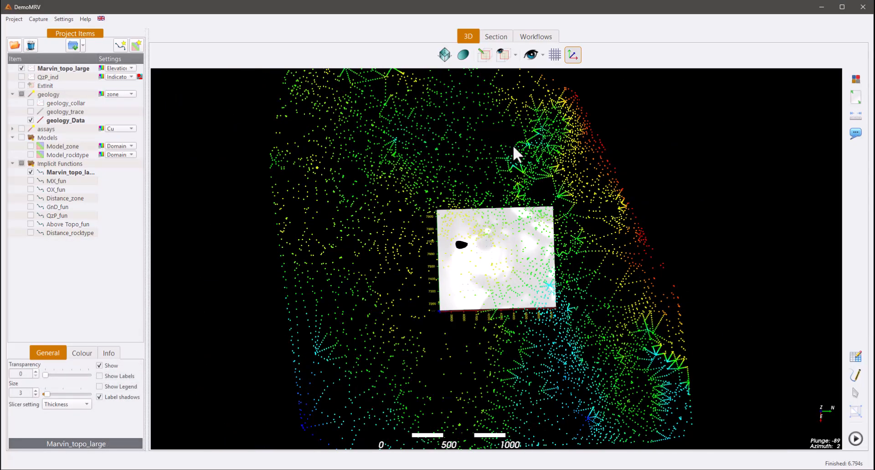
Step: Compare the topography surface with the drillholes from the side, hiding the Marvin_topo_large points
left_click_drag(513, 144, 475, 185)
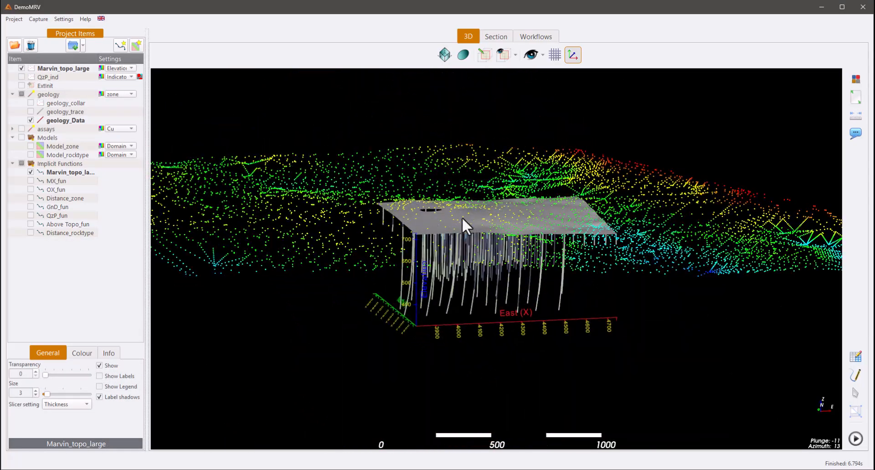
left_click_drag(526, 304, 459, 286)
left_click_drag(235, 115, 272, 151)
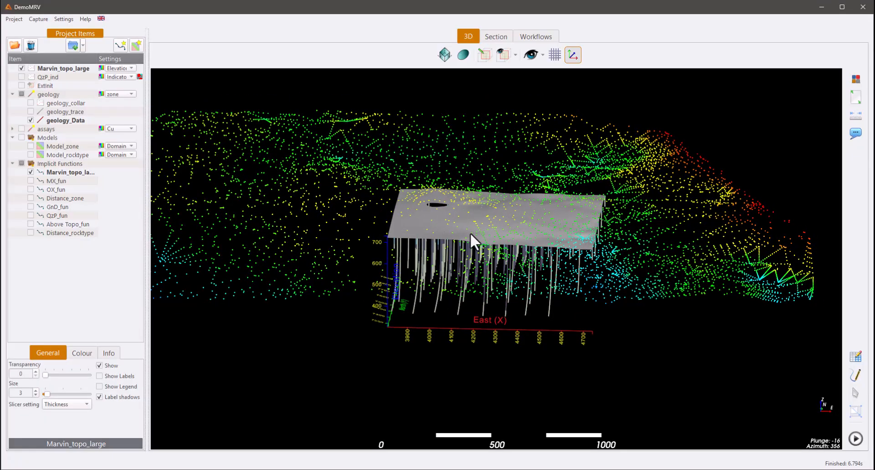
scroll(471, 233, "down", 1)
left_click(21, 68)
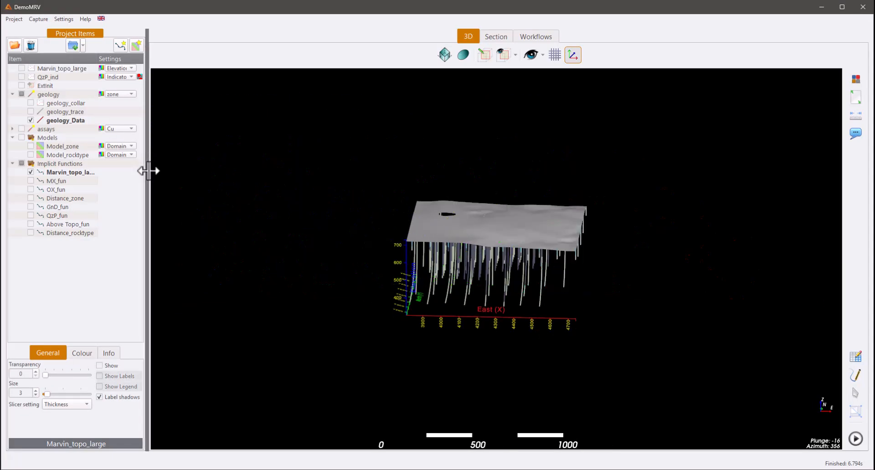
left_click(66, 172)
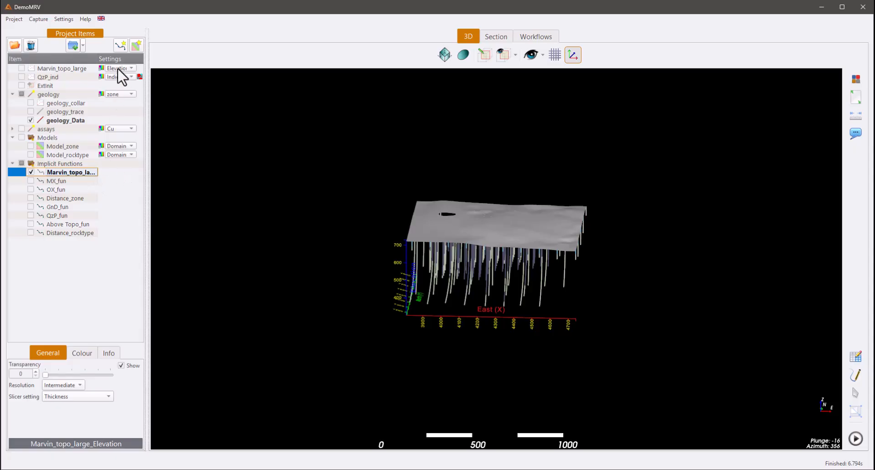
left_click_drag(245, 158, 351, 221)
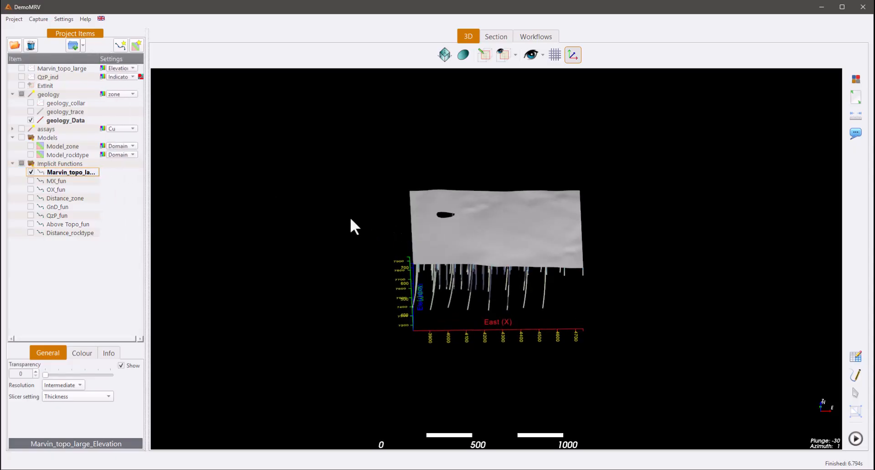
Step: Open Model_rocktype for editing and remove the Above Topo_fun domain from its chronology
right_click(54, 154)
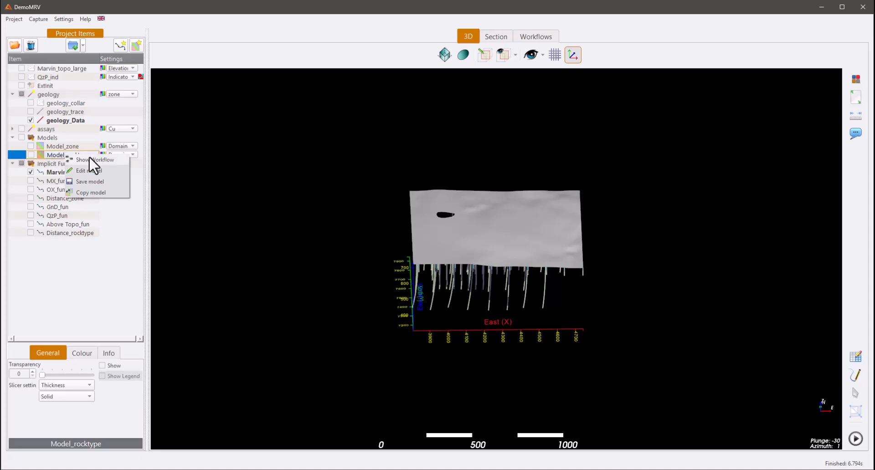
left_click(91, 171)
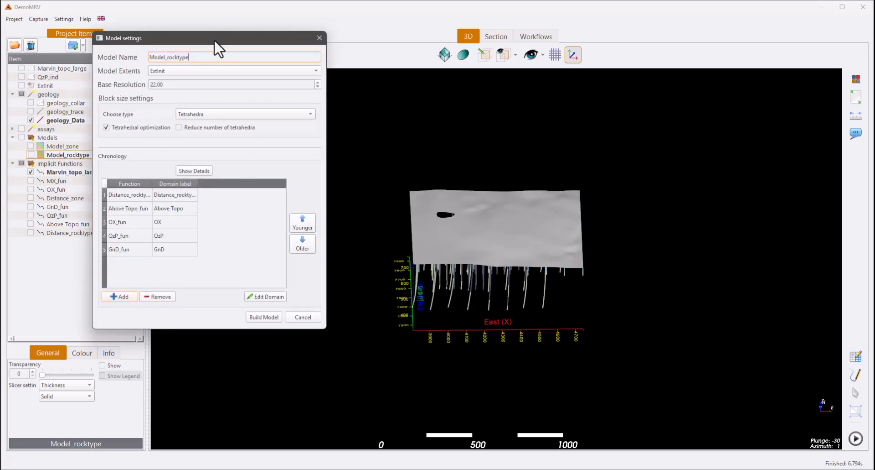
left_click_drag(214, 41, 331, 86)
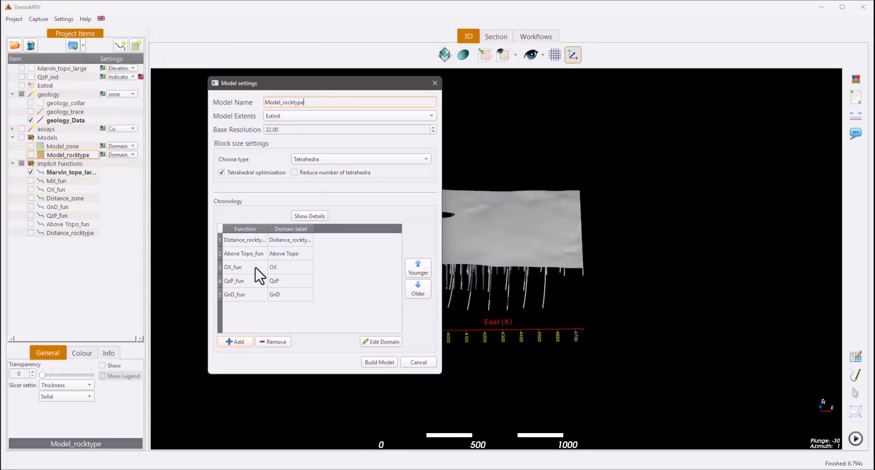
left_click(257, 255)
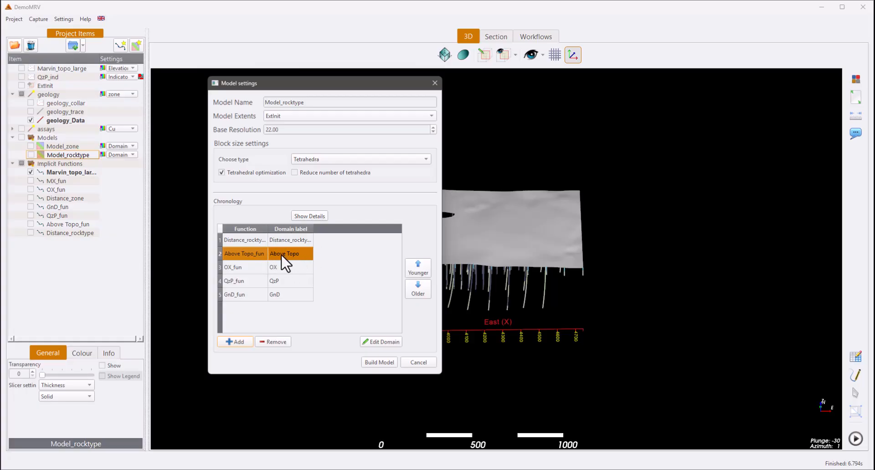
left_click(278, 343)
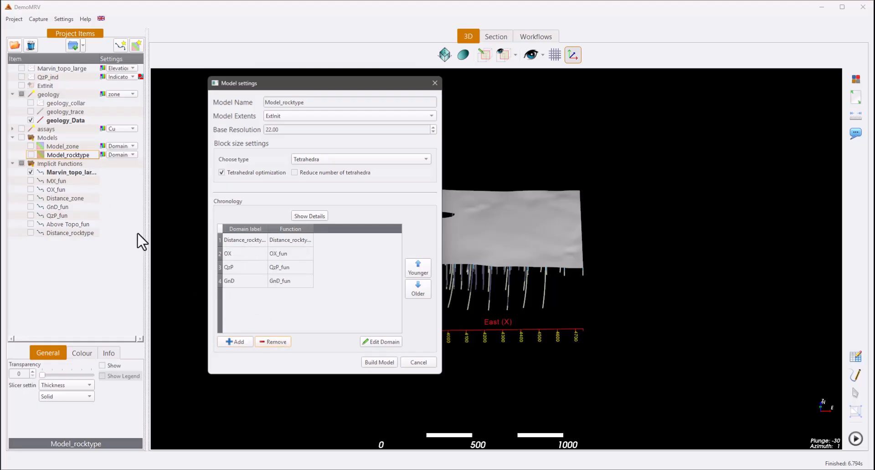
Step: Add a domain to Model_rocktype based on the Marvin_topo_large_Elevation function, with the inside label Above Topo
left_click(230, 341)
left_click(365, 144)
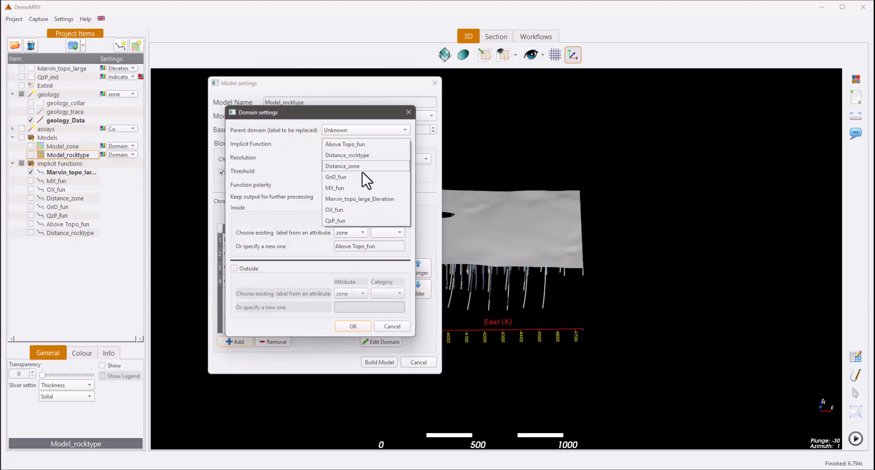
left_click(335, 200)
double_click(352, 246)
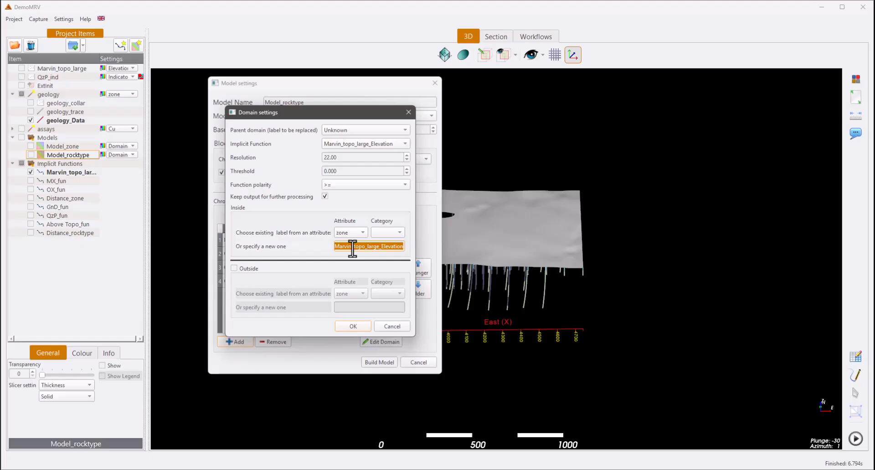
type("Ab")
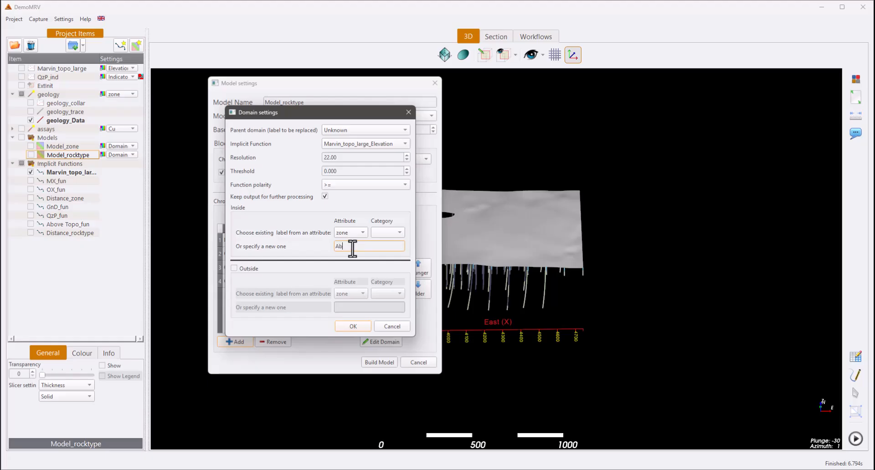
type("ove Topo")
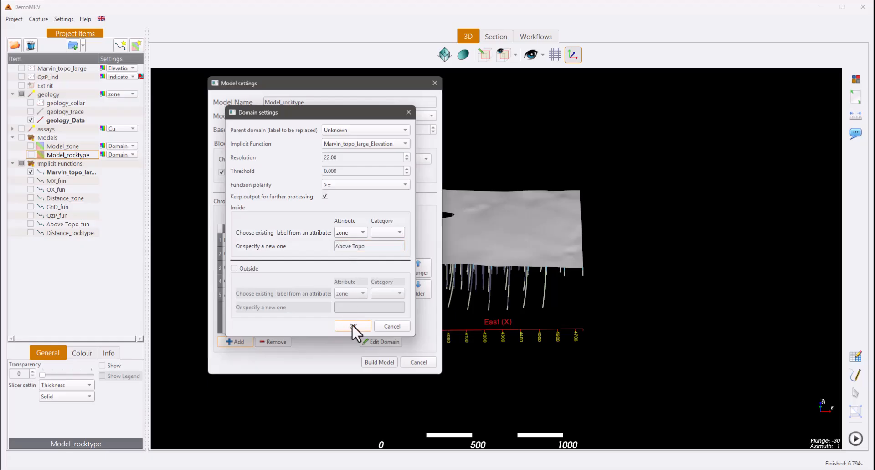
left_click(353, 325)
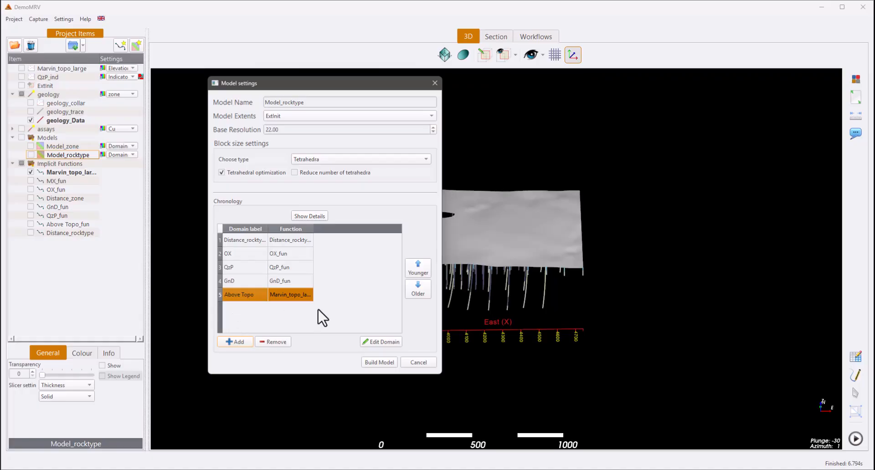
Step: Make the Above Topo domain younger until it sits second in the chronology, directly above OX, and build Model_rocktype
left_click(415, 273)
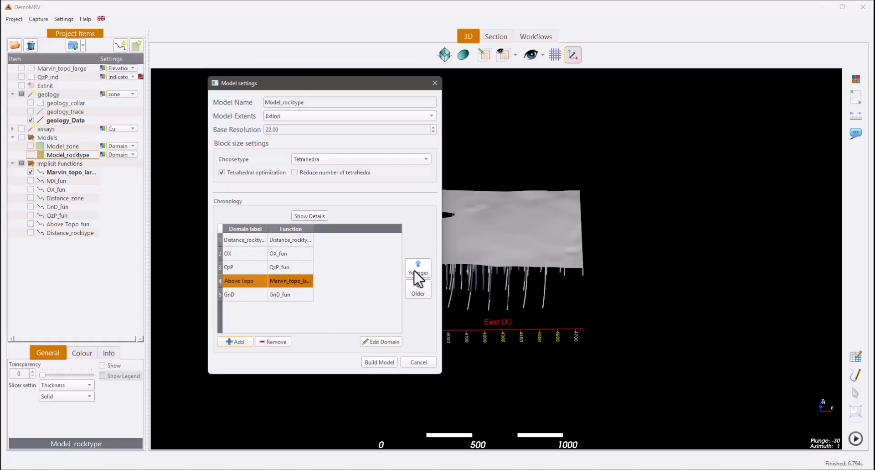
left_click(415, 273)
left_click(415, 272)
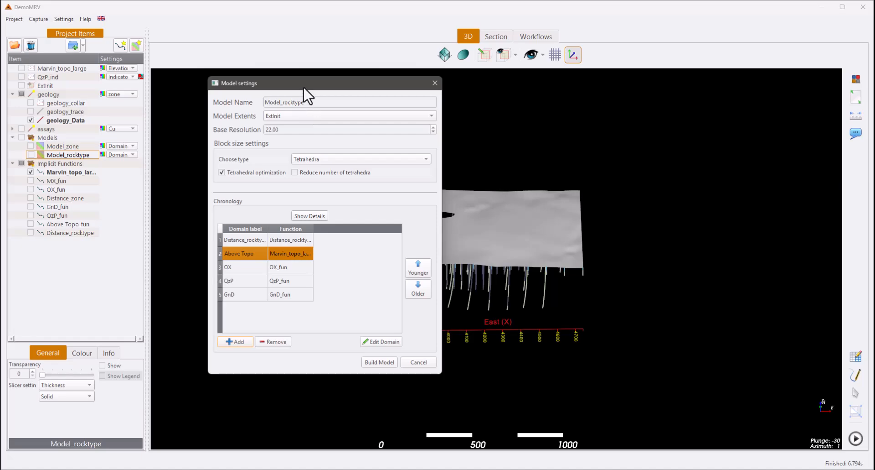
left_click_drag(304, 87, 94, 65)
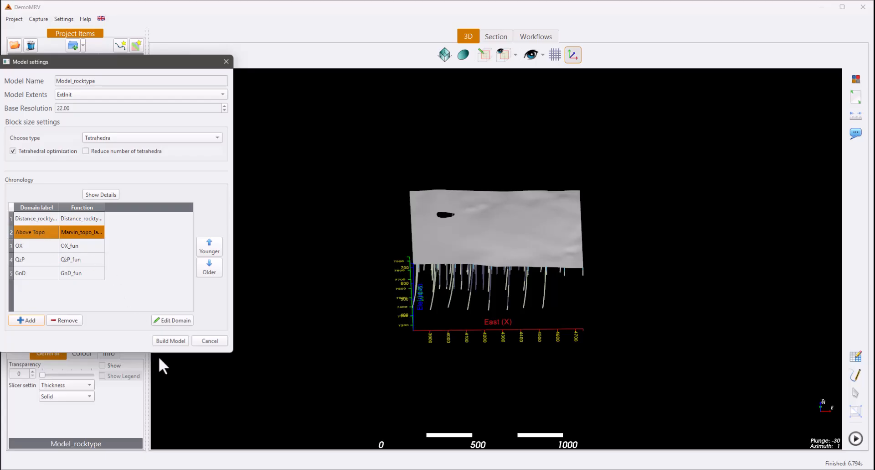
left_click(170, 341)
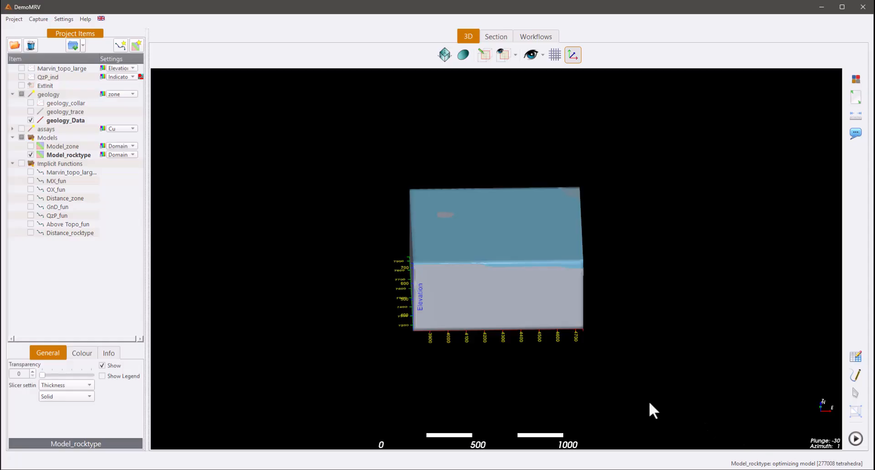
Step: Show the Marvin_topo_large points together with the rebuilt Model_rocktype and view the block from the side
scroll(561, 373, "up", 4)
left_click_drag(472, 327, 175, 208)
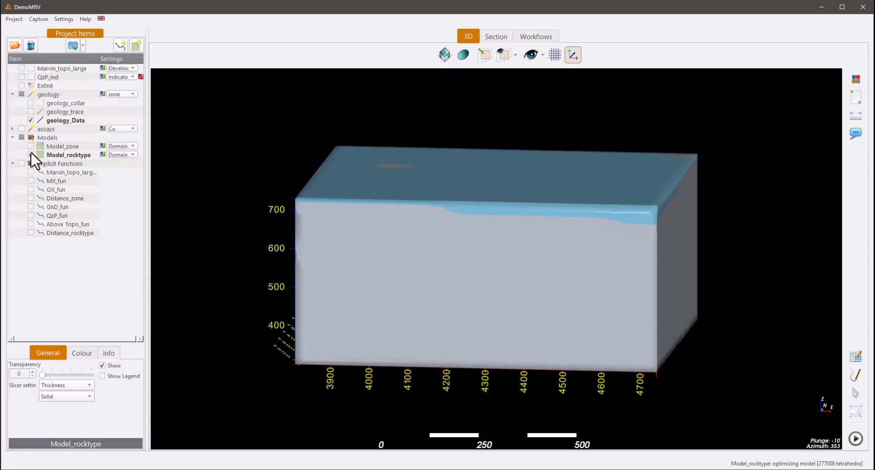
left_click(21, 68)
left_click_drag(177, 130, 241, 196)
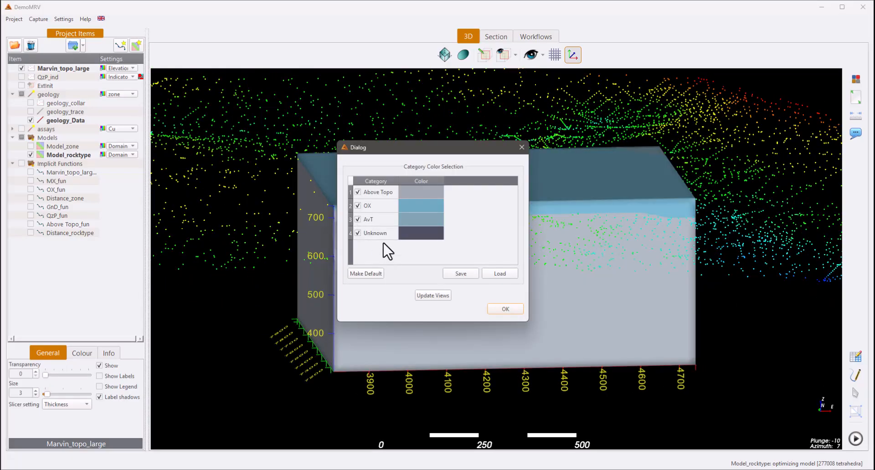
Step: Hide the Above Topo category of Model_rocktype and inspect the remaining domains against the drillholes
left_click(358, 193)
left_click_drag(378, 152, 237, 165)
left_click(291, 309)
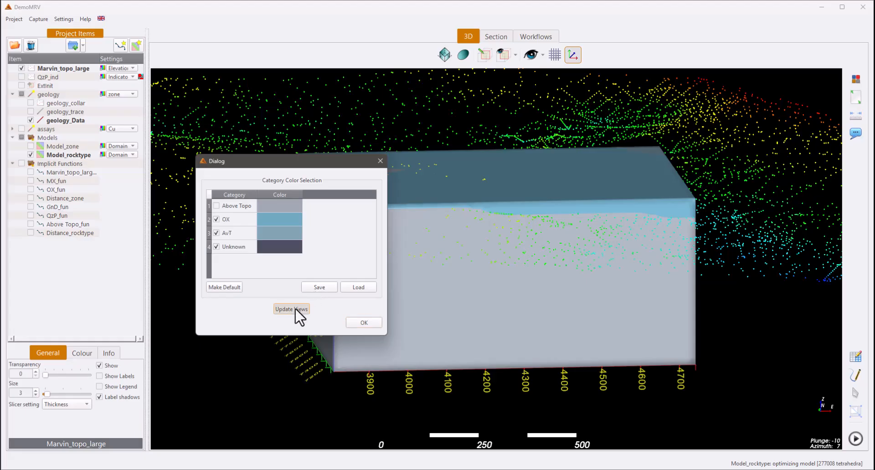
left_click_drag(455, 230, 533, 284)
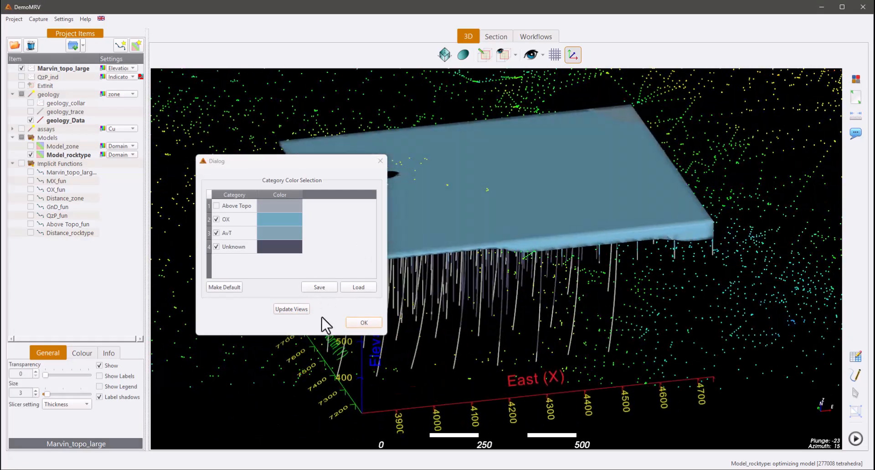
left_click(364, 321)
left_click_drag(360, 320, 387, 189)
left_click_drag(365, 264, 199, 203)
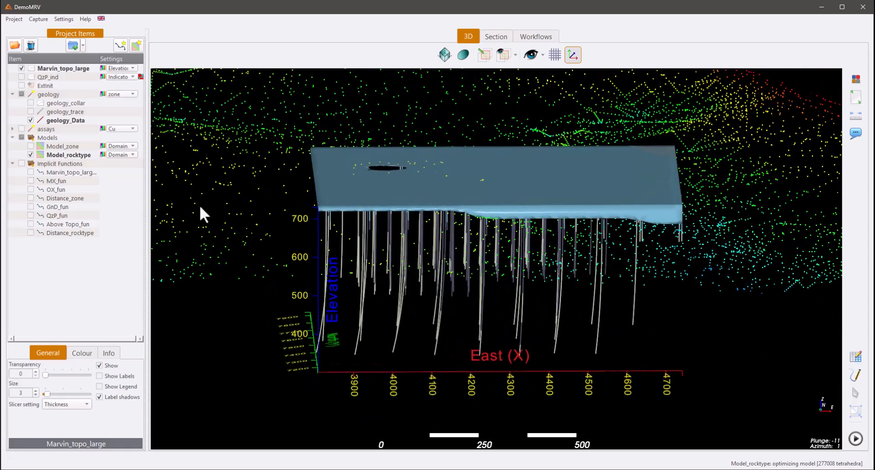
Step: Edit the Above Topo domain of Model_rocktype to use the function polarity <= and rebuild the model
right_click(69, 154)
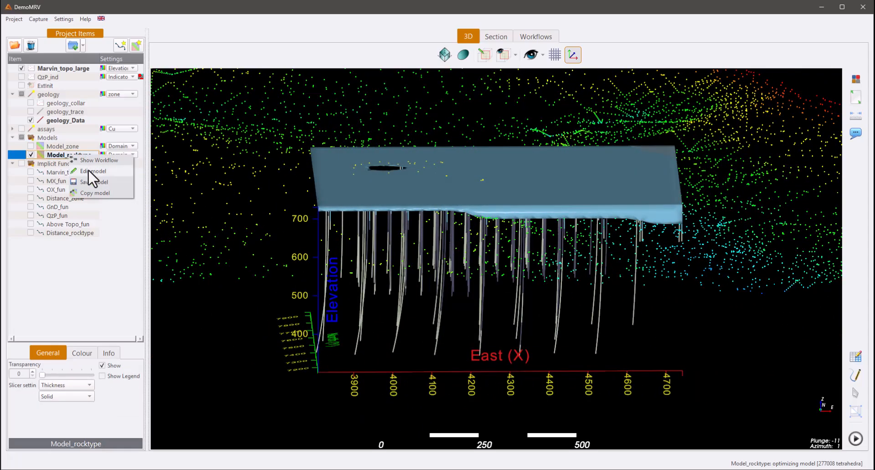
left_click(92, 172)
left_click(190, 215)
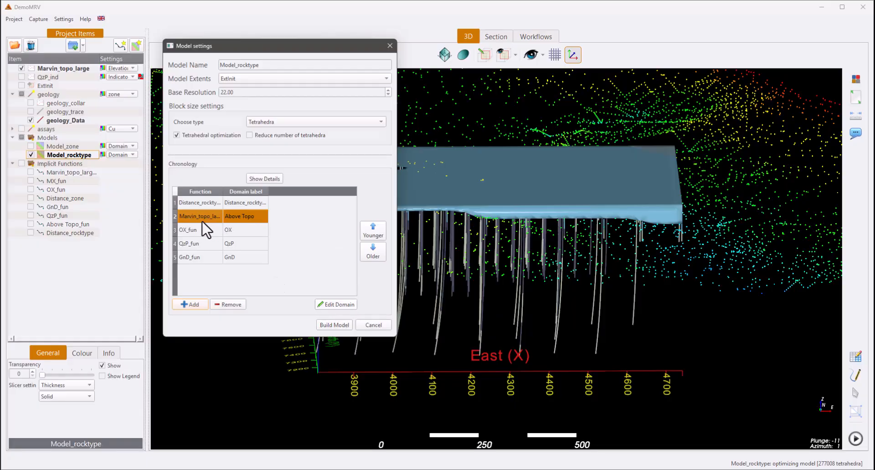
left_click(334, 304)
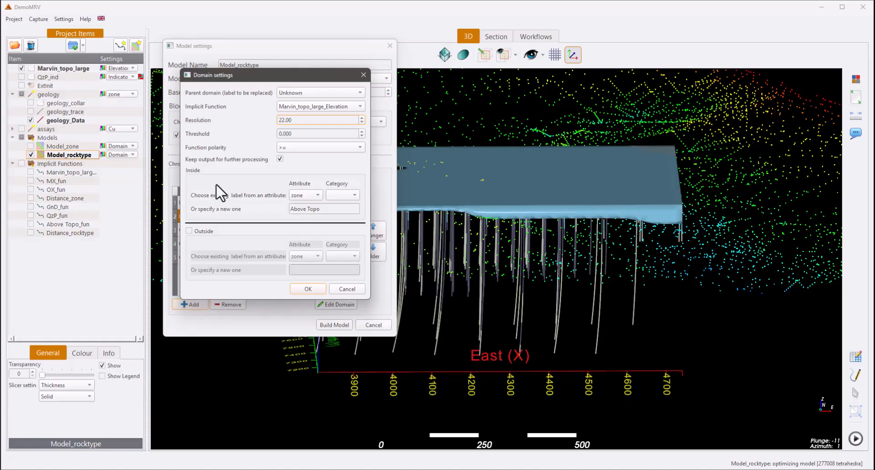
left_click_drag(237, 76, 180, 140)
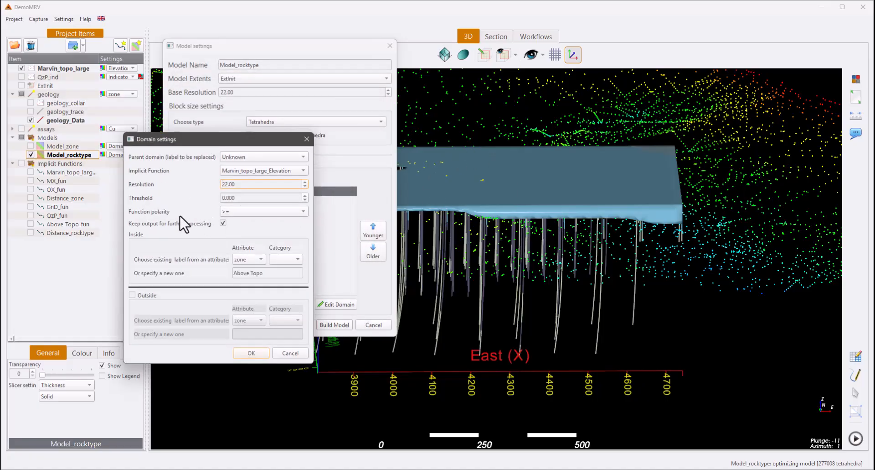
left_click(247, 211)
left_click(240, 223)
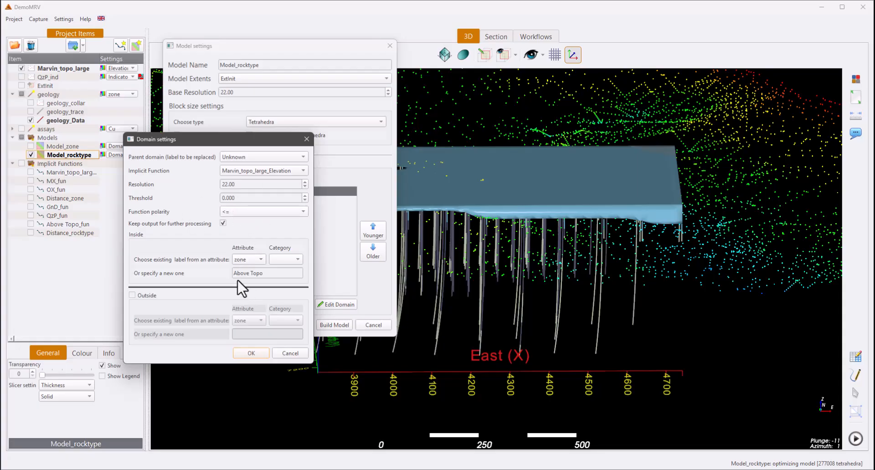
left_click(250, 352)
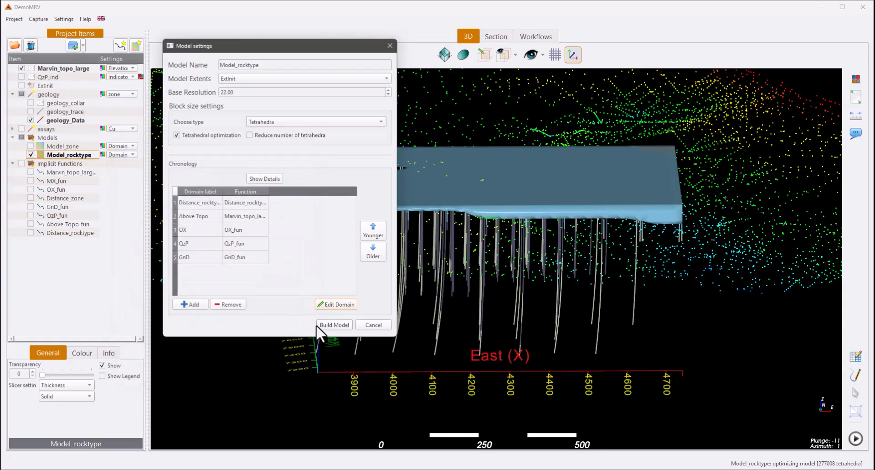
left_click(331, 324)
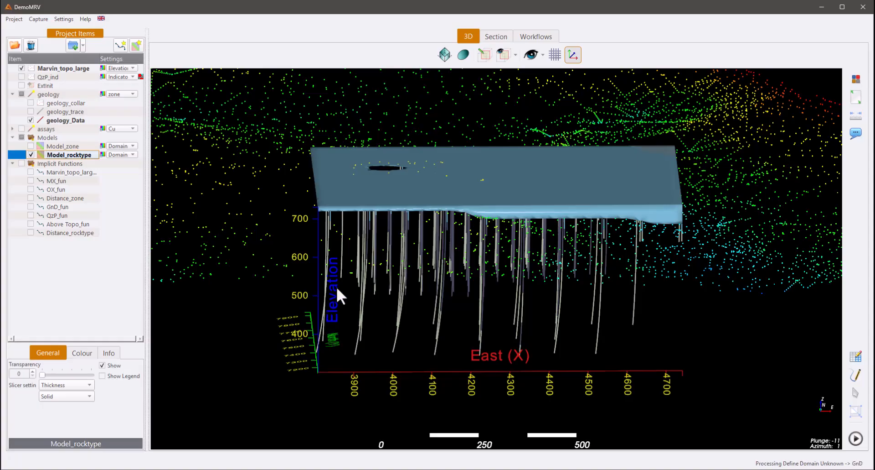
Step: Inspect the domains of the rebuilt Model_rocktype block from several sides, checking their labels
left_click_drag(349, 286, 489, 212)
left_click_drag(542, 235, 529, 215)
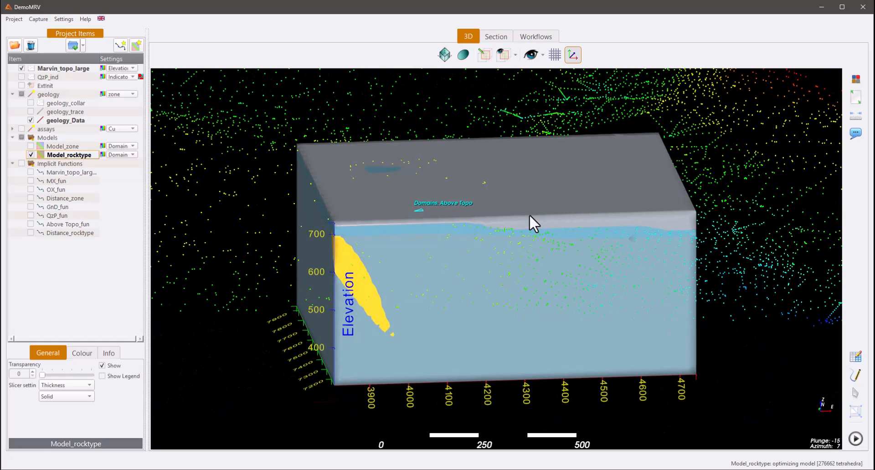
mouse_move(384, 229)
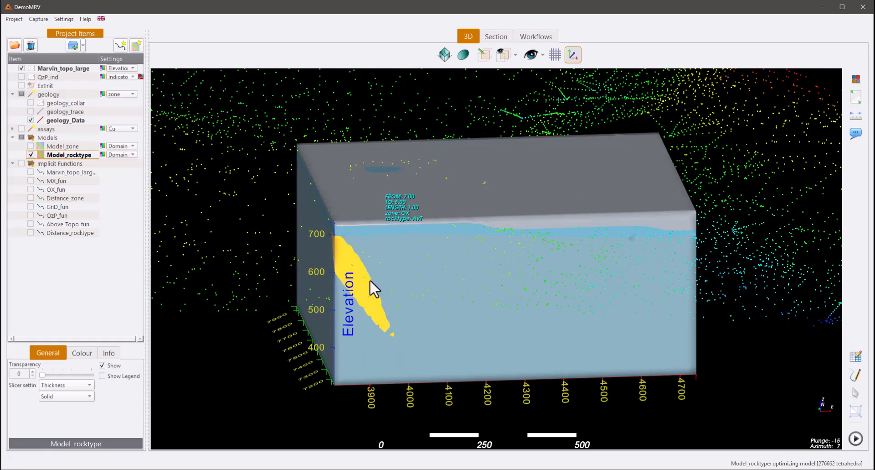
mouse_move(357, 273)
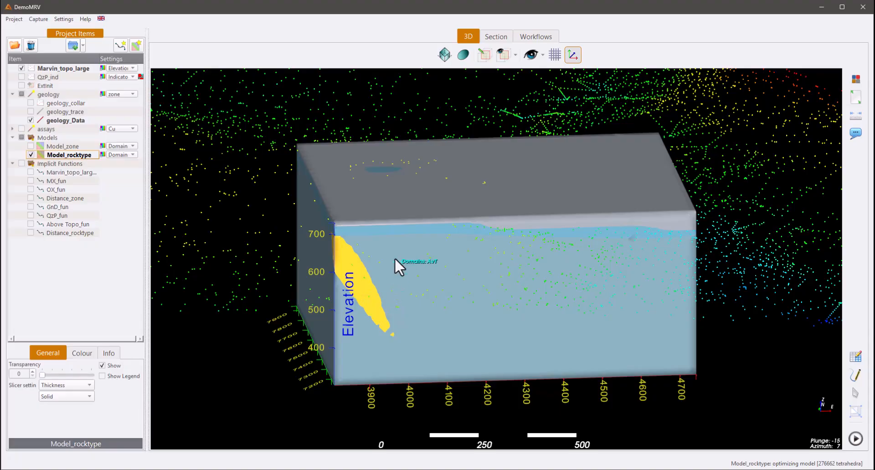
left_click_drag(394, 257, 332, 233)
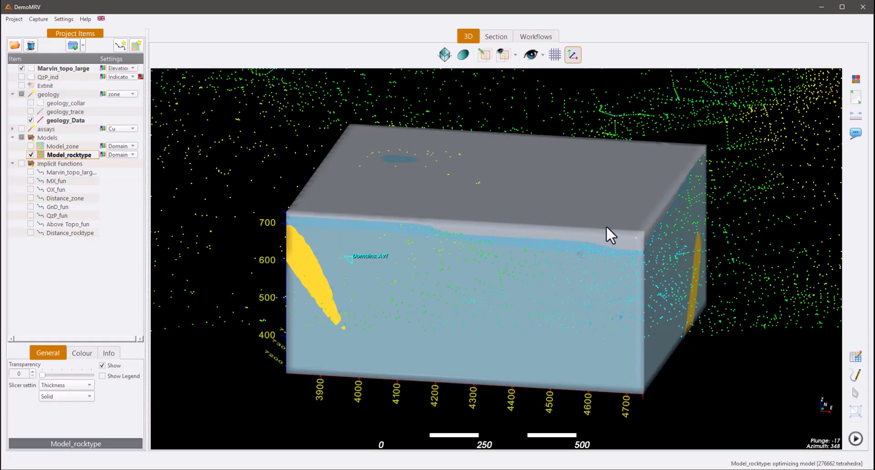
Step: Hide the Above Topo category of Model_rocktype and view the topography surface of the block
left_click_drag(507, 143, 580, 212)
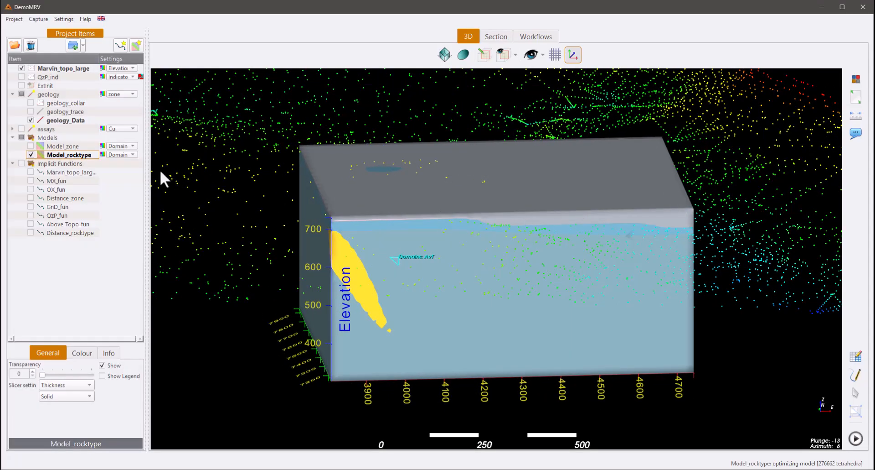
left_click(103, 155)
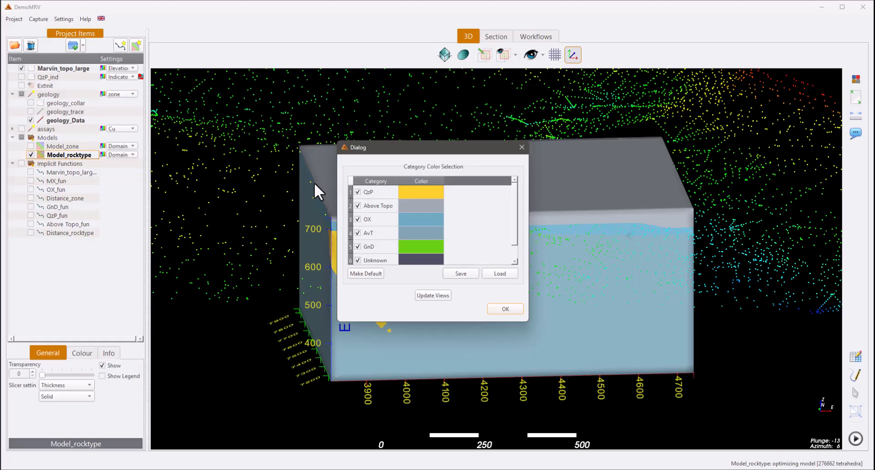
left_click(357, 205)
left_click(432, 295)
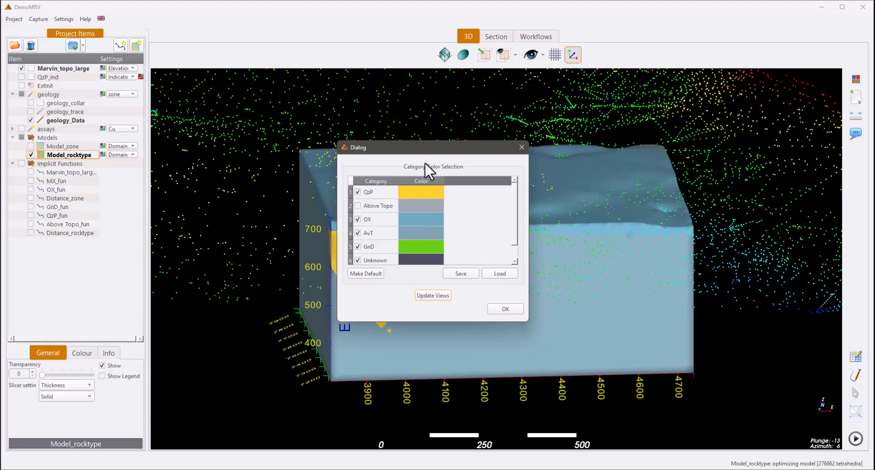
left_click_drag(425, 147, 192, 179)
left_click_drag(401, 237, 515, 256)
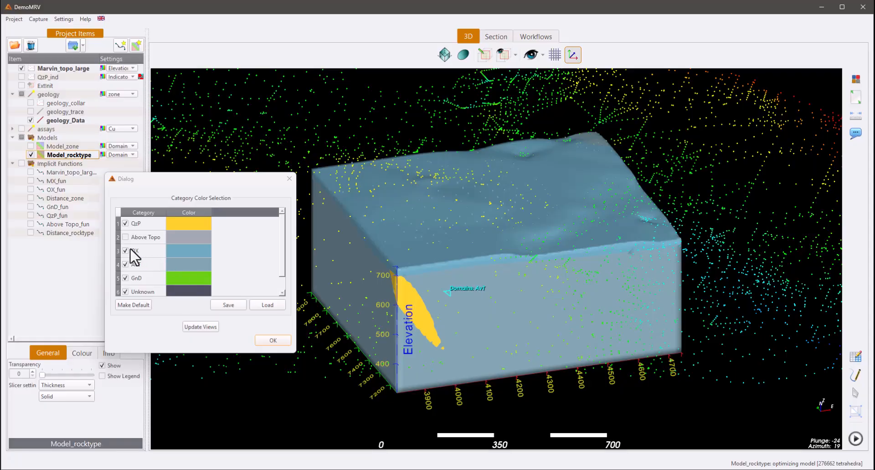
Step: Hide the OX category of Model_rocktype as well and view the domains beneath it
left_click(125, 250)
left_click(200, 326)
left_click_drag(418, 303, 389, 285)
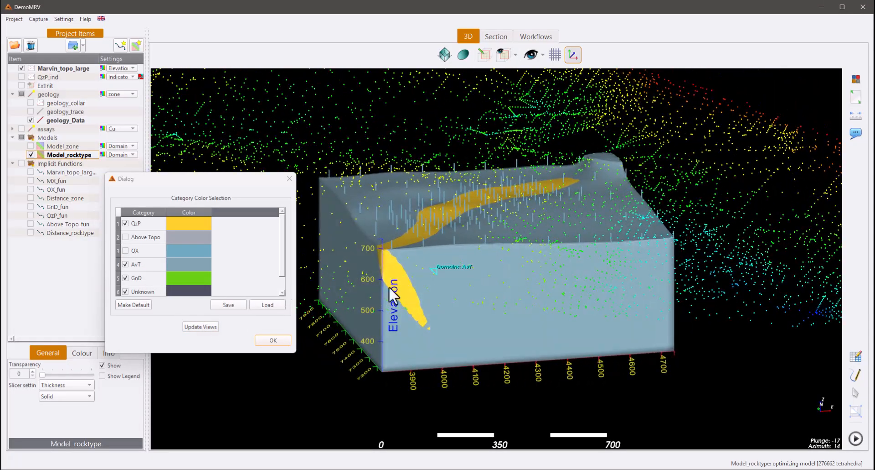
key("Return")
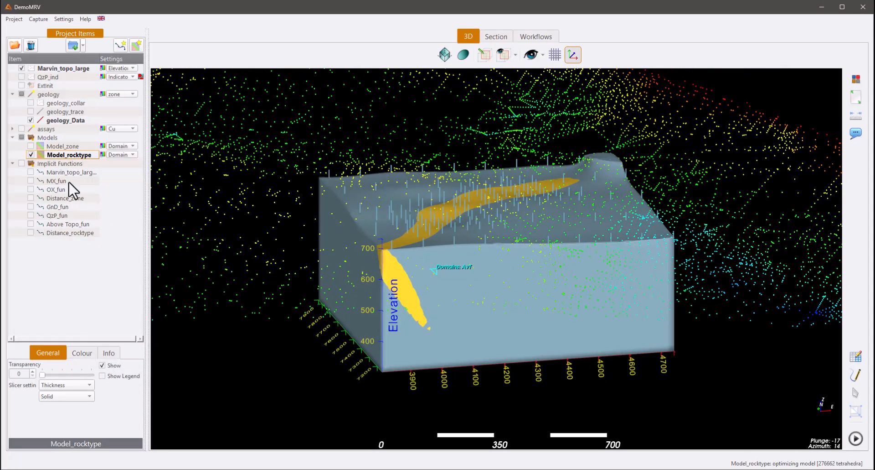
Step: Edit the Above Topo domain of Model_rocktype to stop keeping its output for further processing, and rebuild the model
left_click(101, 156)
right_click(83, 155)
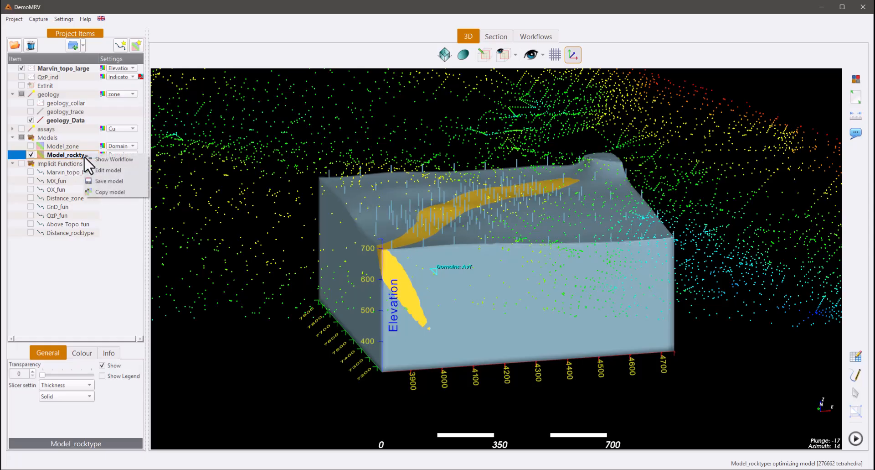
left_click(104, 177)
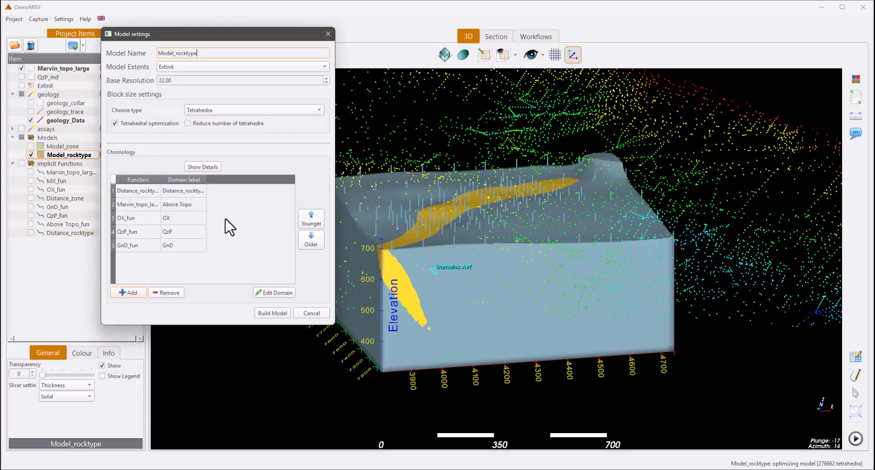
double_click(127, 204)
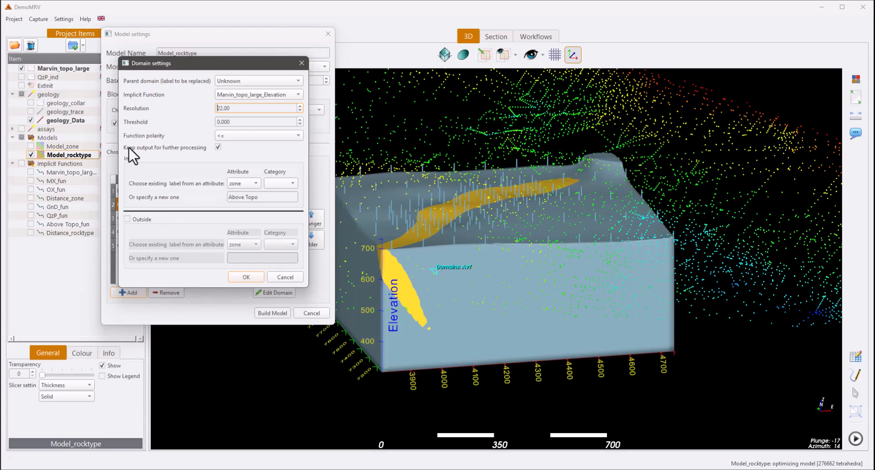
left_click(218, 146)
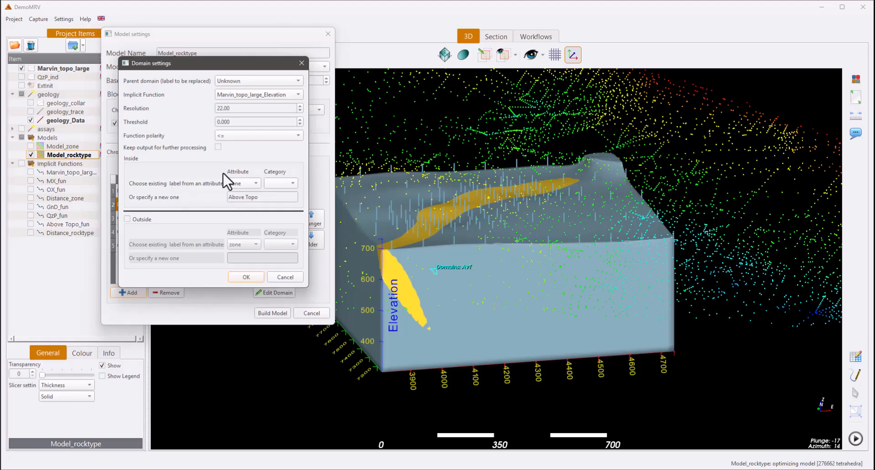
left_click(242, 276)
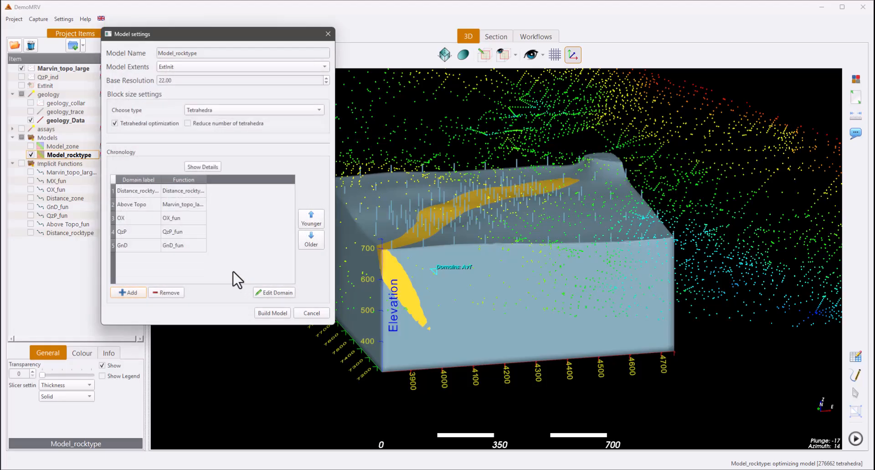
left_click(268, 313)
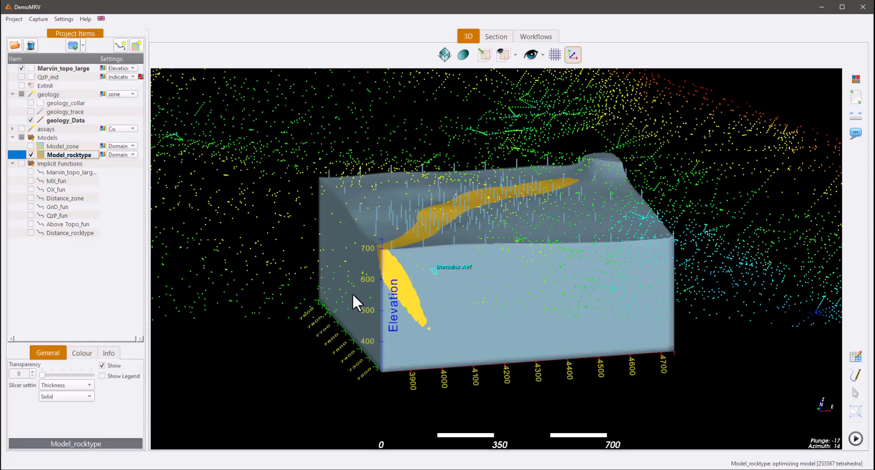
Step: Check the category list of the rebuilt Model_rocktype and view the block from several sides
left_click_drag(352, 294, 415, 254)
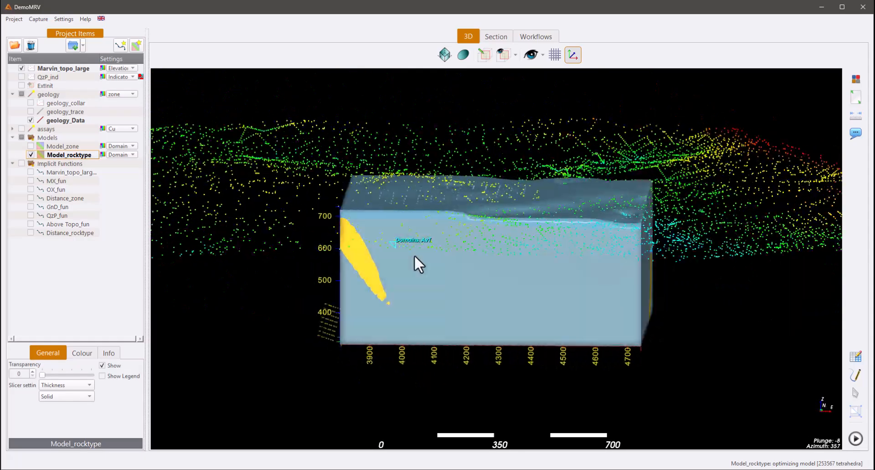
left_click(103, 155)
left_click_drag(398, 148, 236, 141)
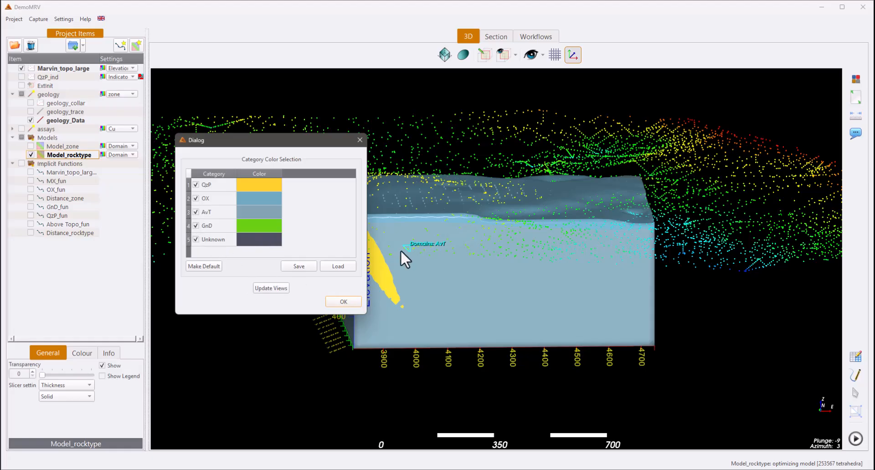
left_click_drag(401, 250, 706, 250)
left_click(349, 301)
left_click_drag(565, 256, 233, 193)
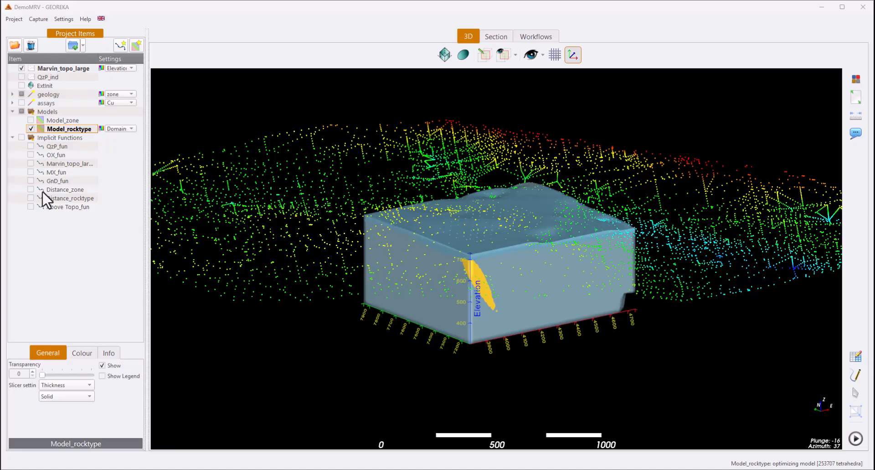
Step: Set the Distance_rocktype domain's threshold to 150 in Model_rocktype, rebuild the model and view the clipped block
right_click(73, 130)
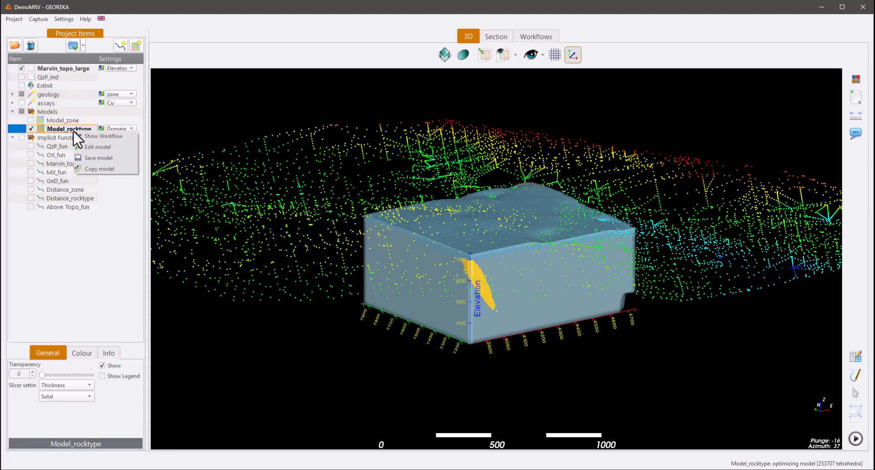
left_click(97, 147)
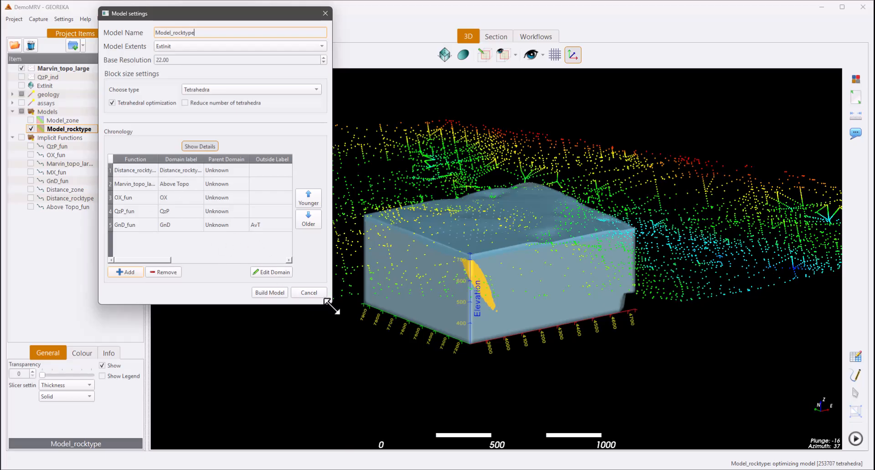
left_click_drag(335, 308, 564, 308)
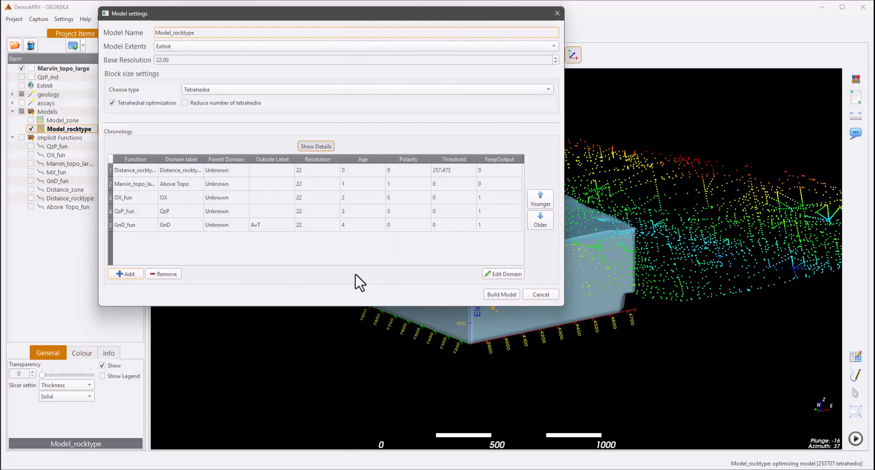
double_click(453, 174)
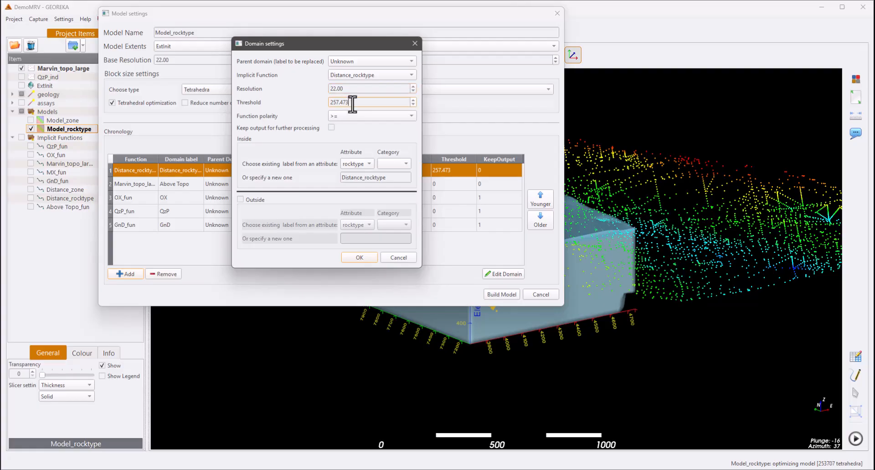
left_click(403, 102)
key("BackSpace")
key("BackSpace")
key("BackSpace")
key("BackSpace")
key("BackSpace")
key("BackSpace")
key("BackSpace")
key("Return")
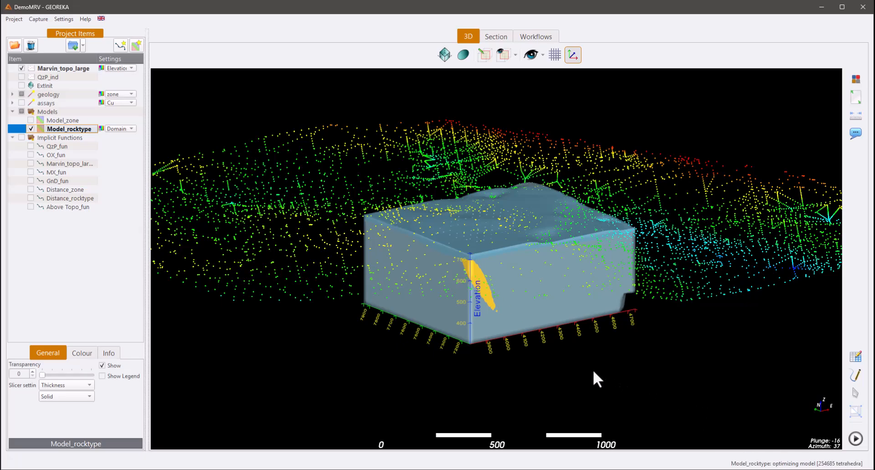
left_click_drag(594, 371, 624, 308)
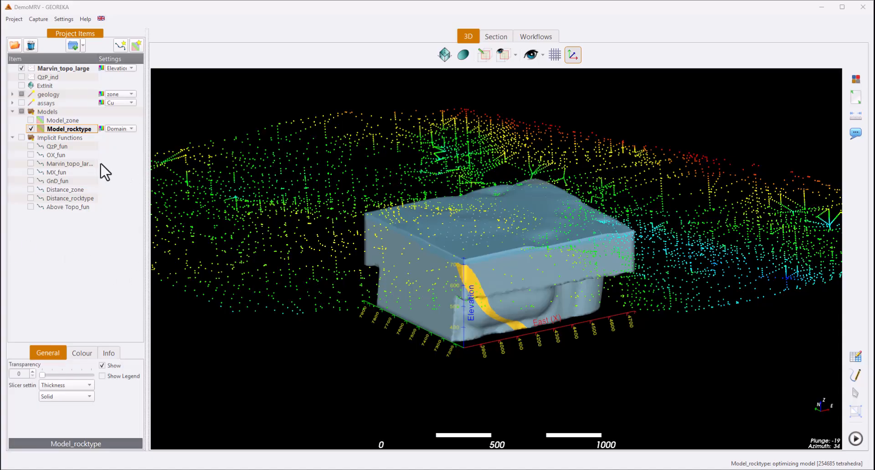
Step: Hide Model_rocktype and Marvin_topo_large, and view the geology_Data drillholes alone from the side
left_click(30, 128)
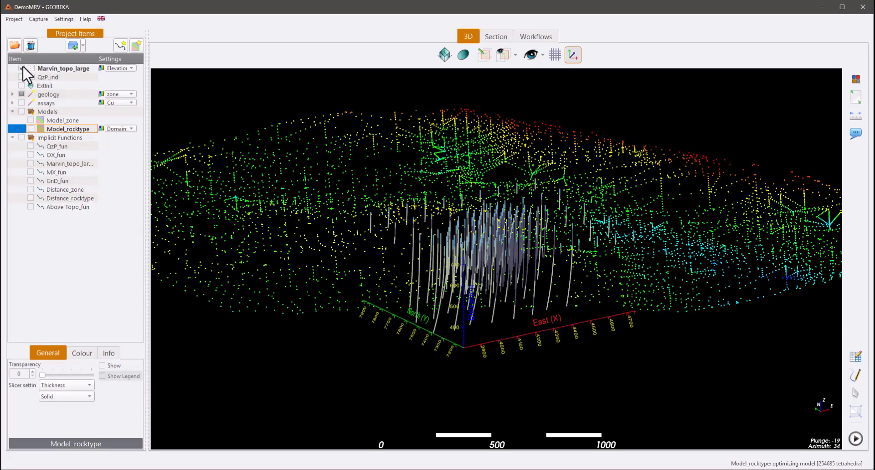
left_click(22, 68)
left_click(12, 95)
left_click_drag(395, 212, 420, 176)
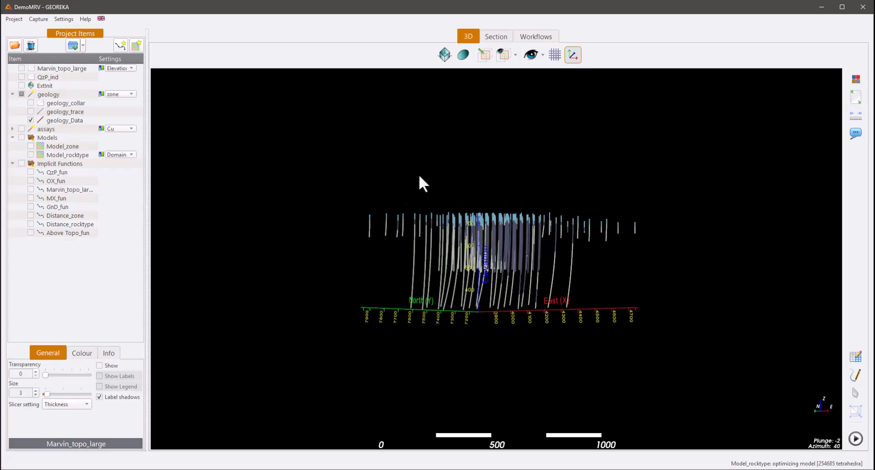
scroll(452, 237, "up", 2)
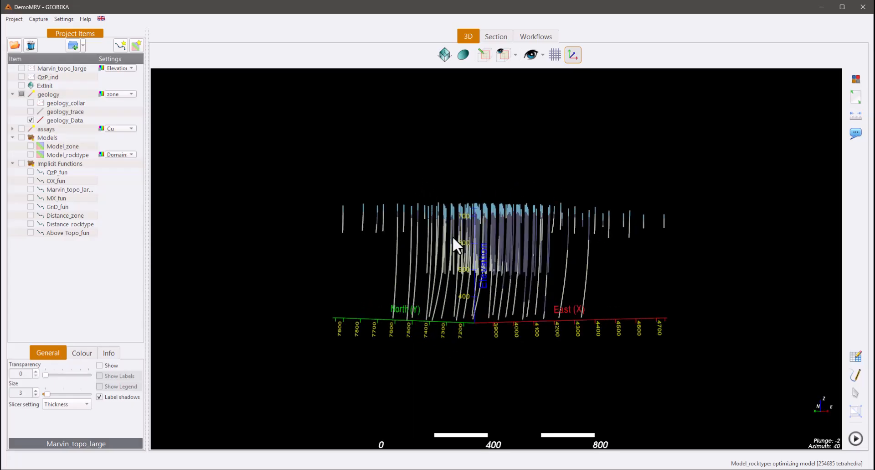
left_click(121, 46)
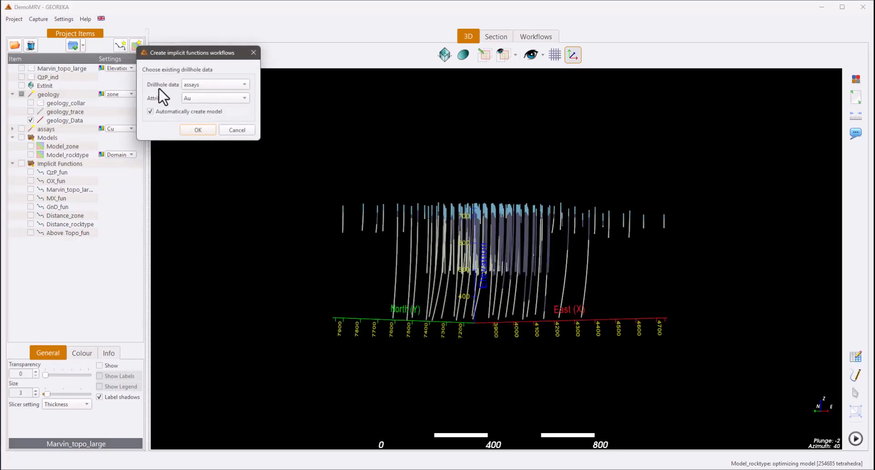
left_click(206, 85)
left_click(195, 106)
left_click(237, 131)
Step: Display the OX_fun, QzP_fun and GnD_fun surfaces with the drillholes, inspect them, and hide them again
left_click(30, 180)
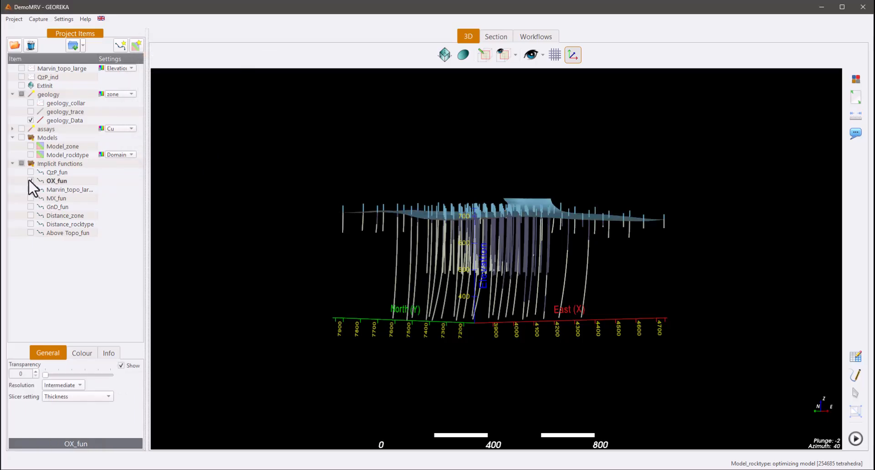
left_click(31, 172)
left_click_drag(250, 192, 195, 201)
left_click(31, 206)
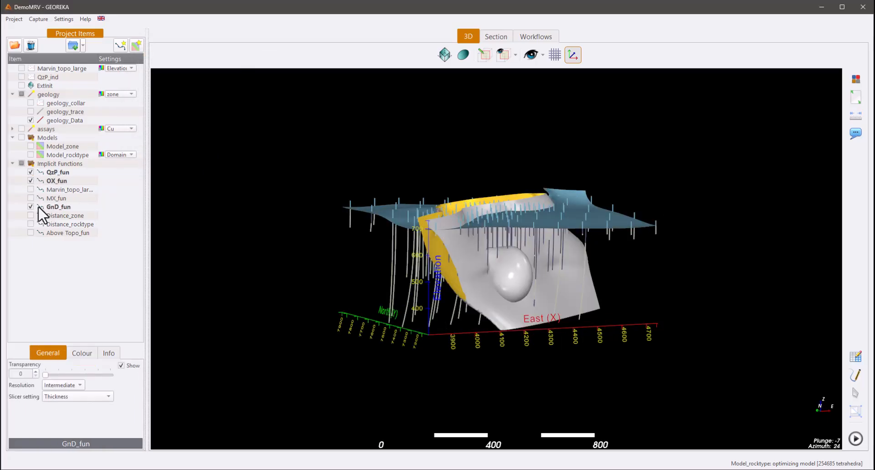
mouse_move(327, 232)
left_mouse_down()
mouse_move(355, 243)
mouse_move(508, 239)
mouse_move(319, 246)
left_mouse_up()
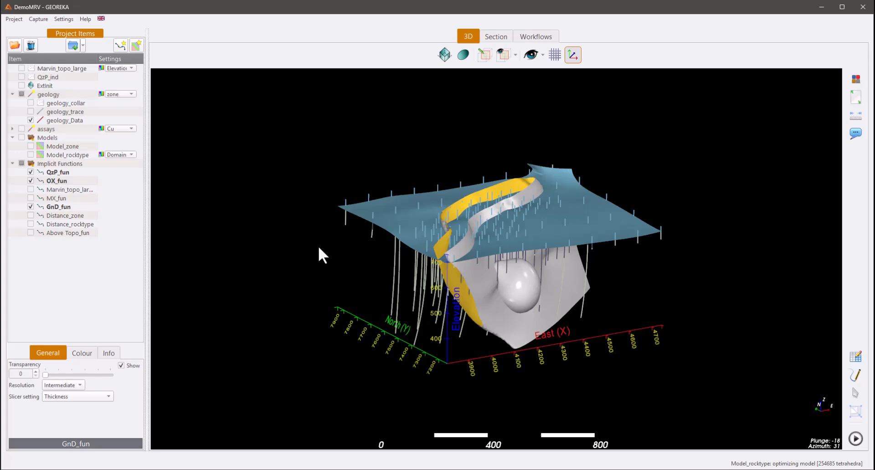
left_click(31, 206)
left_click(30, 180)
left_click(31, 172)
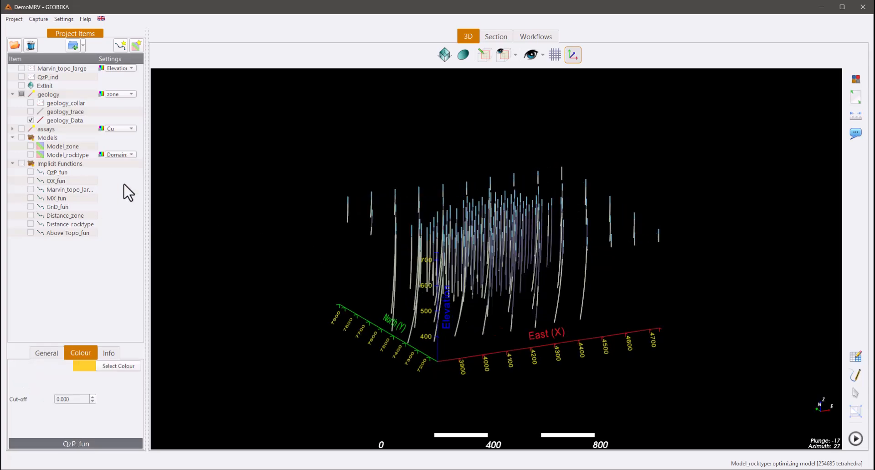
Step: Review the expanded chronology table in the Model_rocktype settings
right_click(69, 155)
left_click(90, 170)
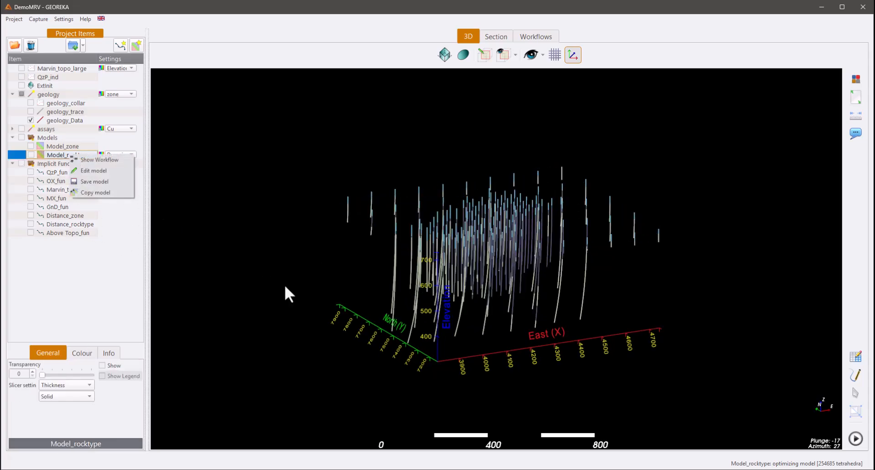
left_click_drag(325, 324, 575, 337)
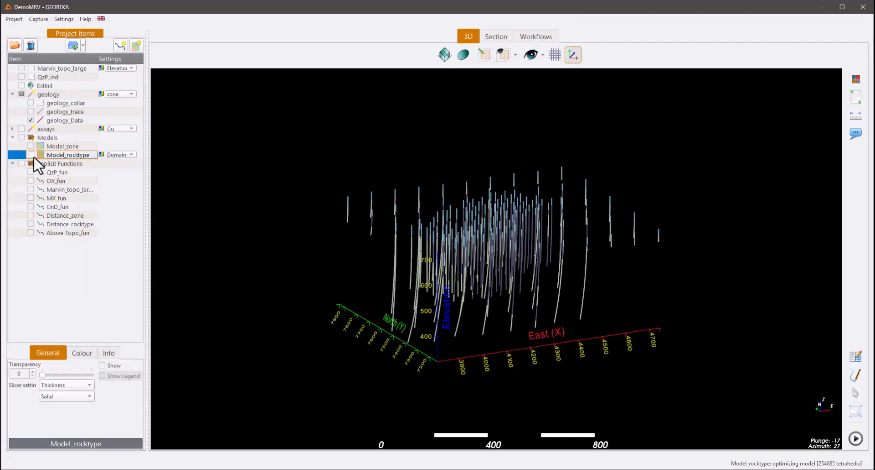
Step: Show Model_rocktype with its OX and AvT categories hidden and view the QzP and GnD domains against the drillholes
left_click(31, 155)
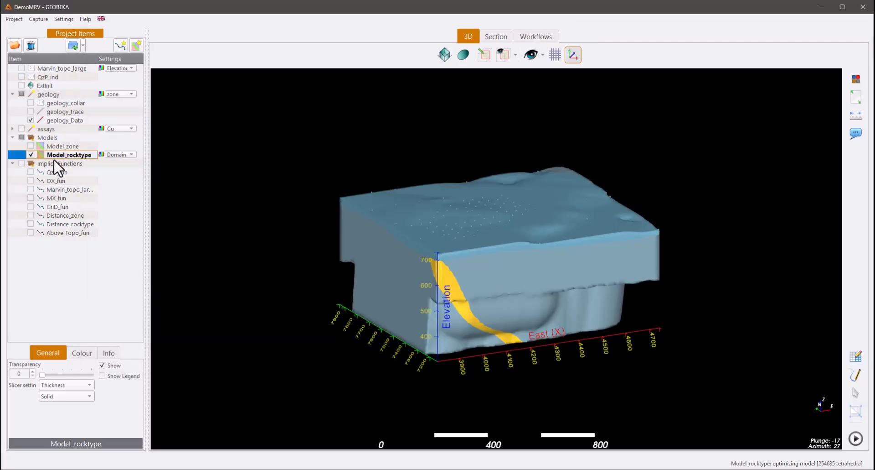
left_click_drag(337, 214, 379, 226)
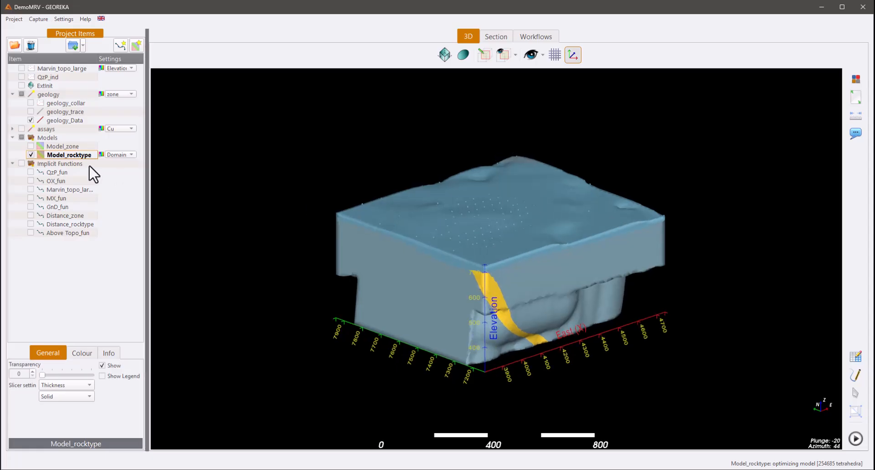
left_click(101, 154)
left_click(358, 219)
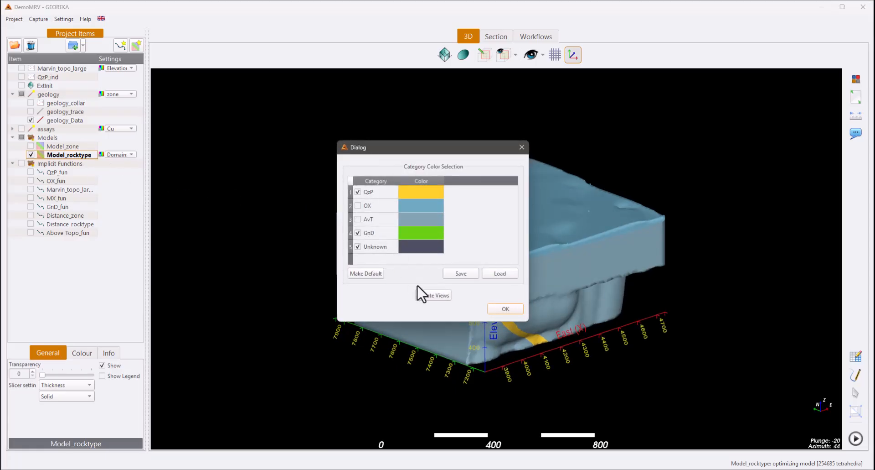
left_click(433, 295)
left_click_drag(421, 147, 211, 164)
left_click_drag(383, 205, 341, 210)
left_click(294, 324)
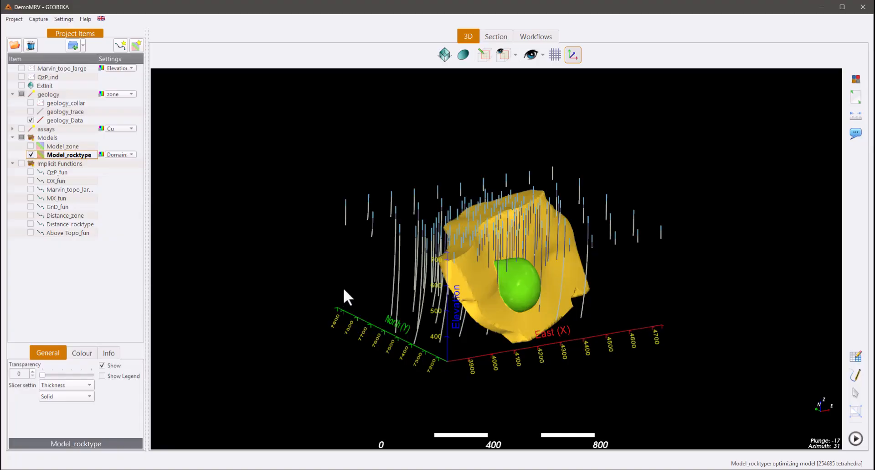
Step: Review the detailed chronology of Model_rocktype and the settings of its Above Topo domain, leaving them unmodified
right_click(61, 154)
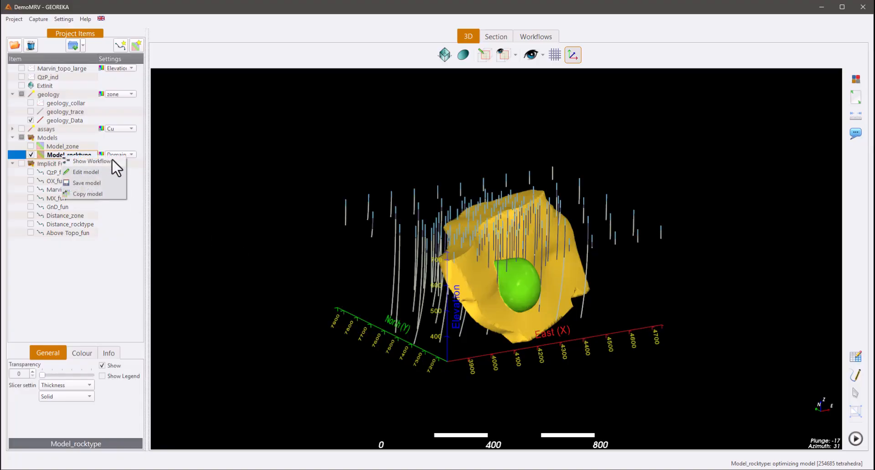
left_click(114, 165)
left_click(199, 168)
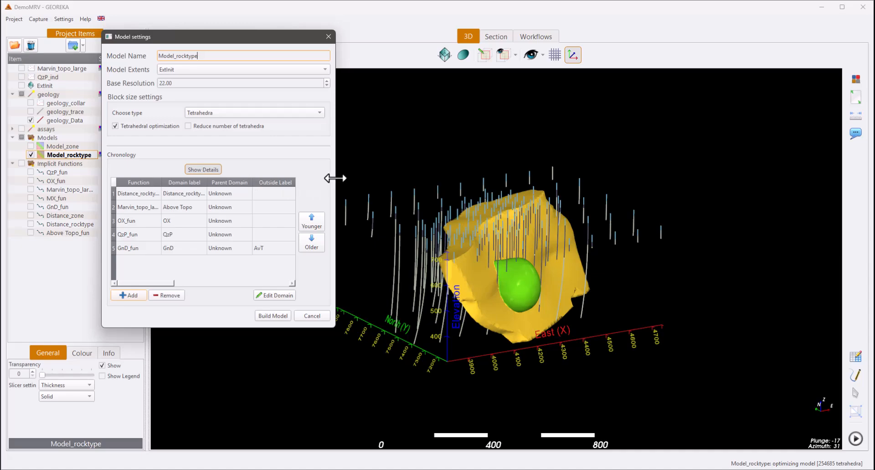
left_click_drag(336, 178, 598, 207)
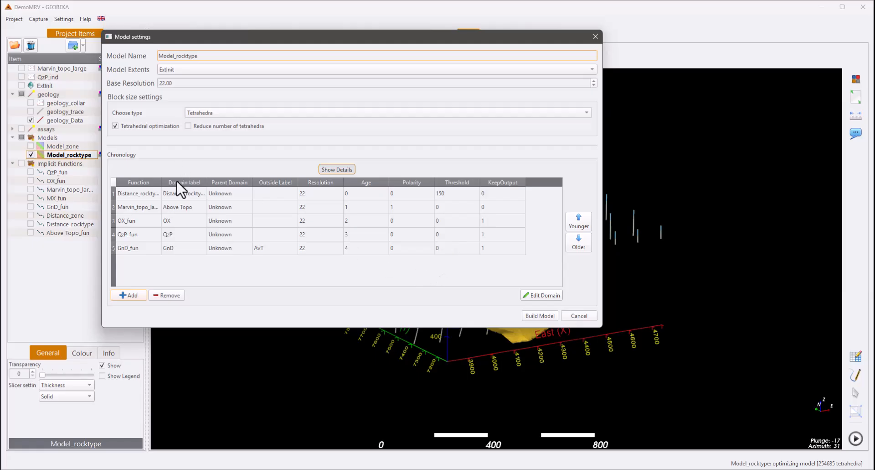
left_click(310, 207)
left_click(540, 295)
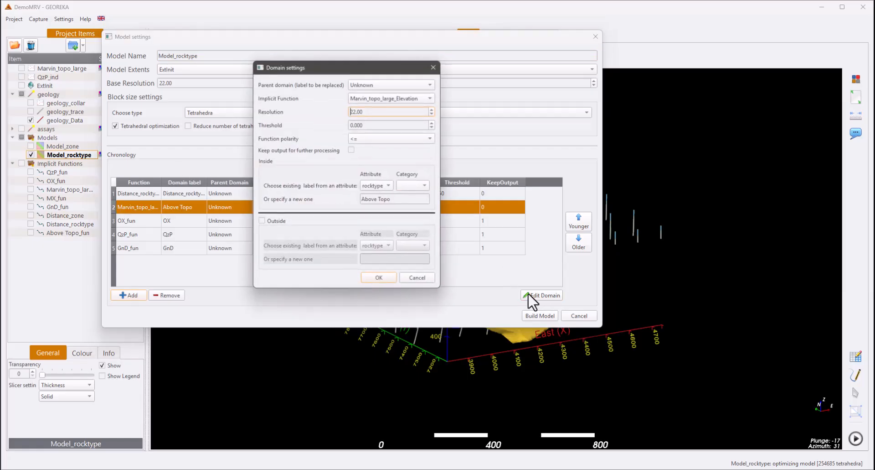
left_click(418, 279)
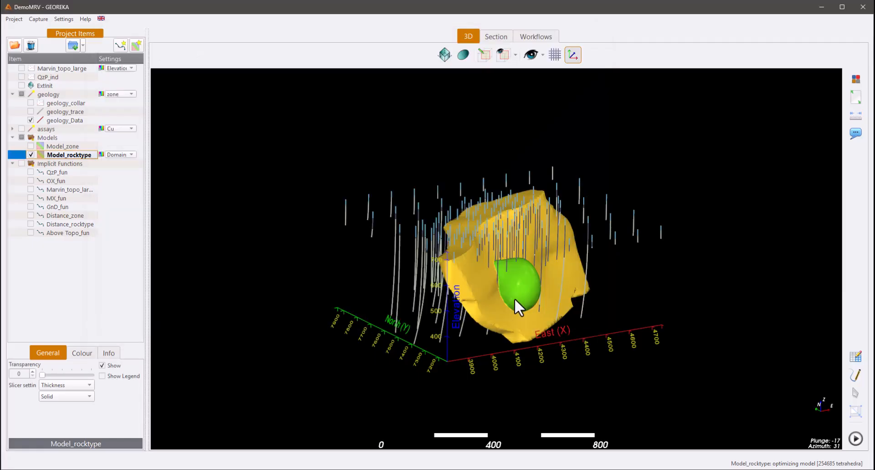